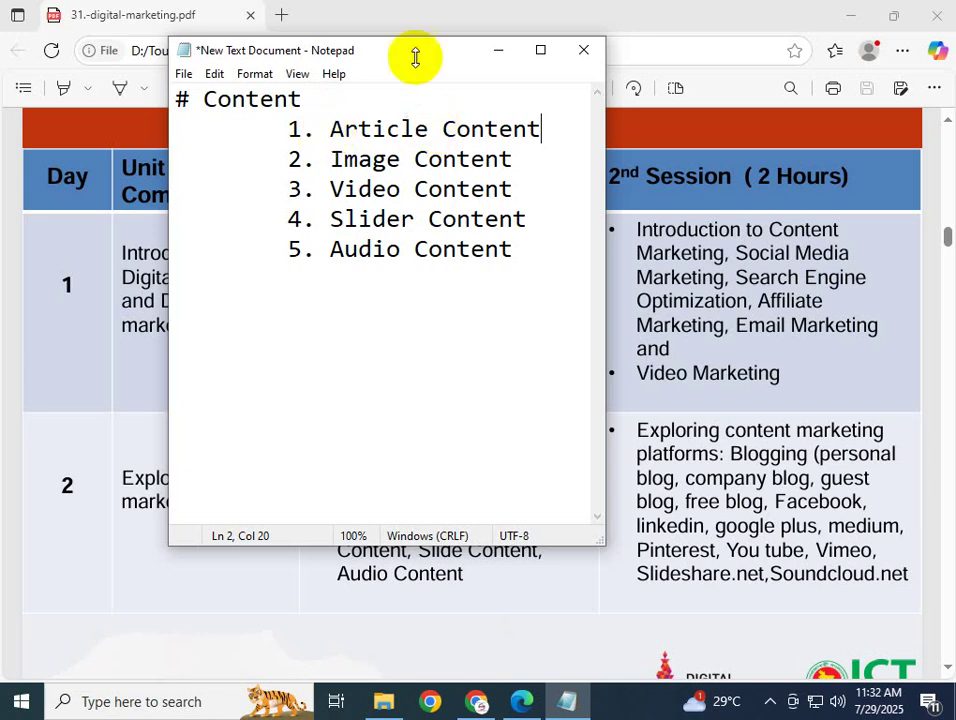
Minimize the PDF viewer and the Notepad notes window to clear the desktop
click(637, 33)
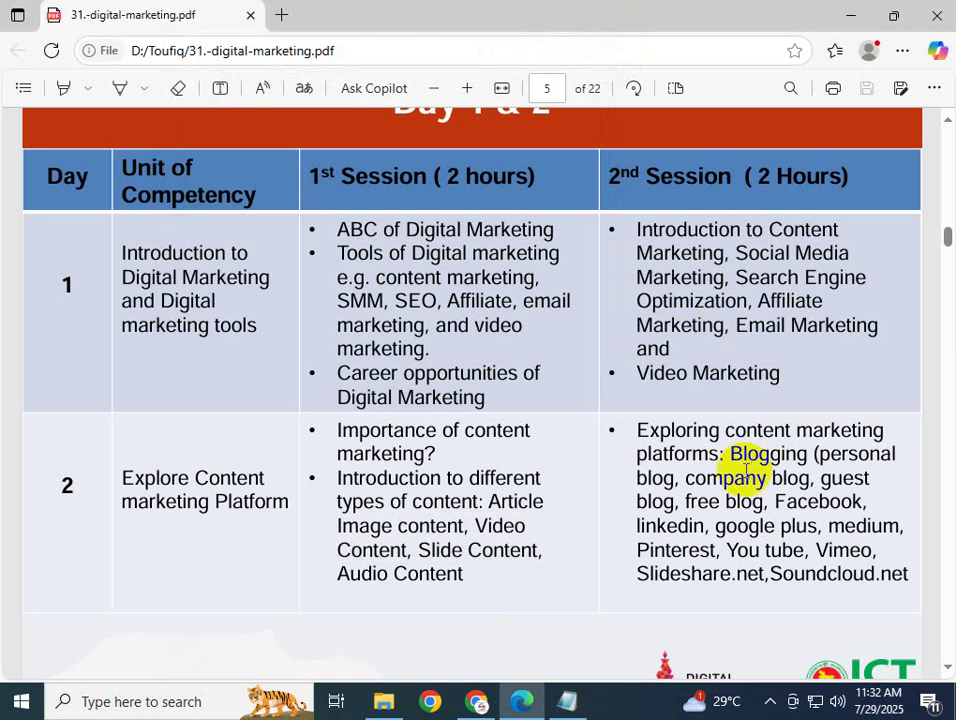
click(850, 16)
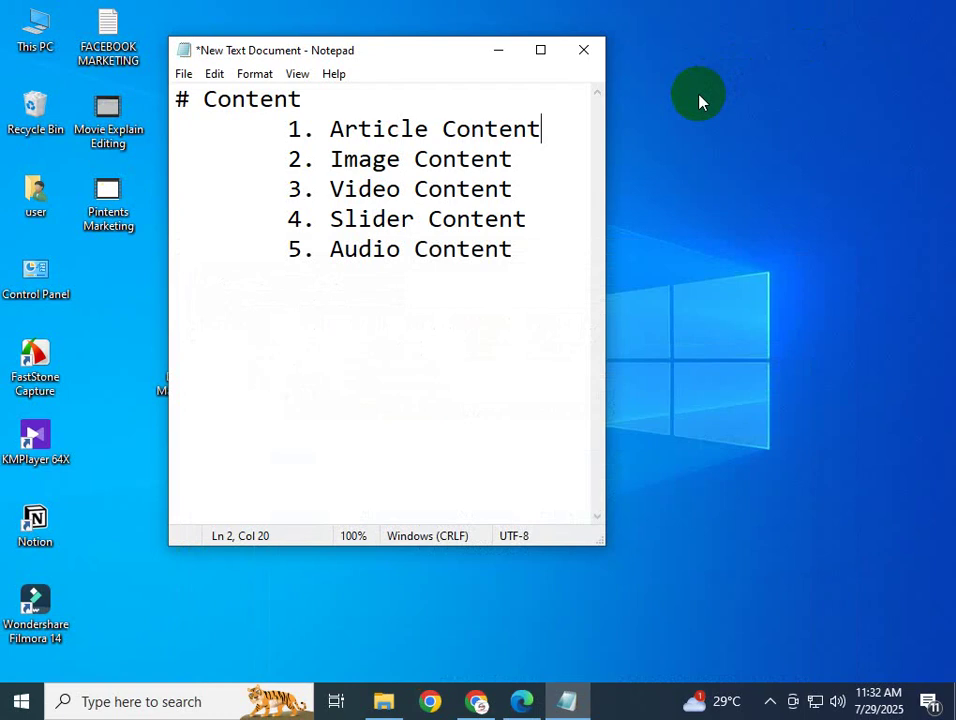
click(505, 57)
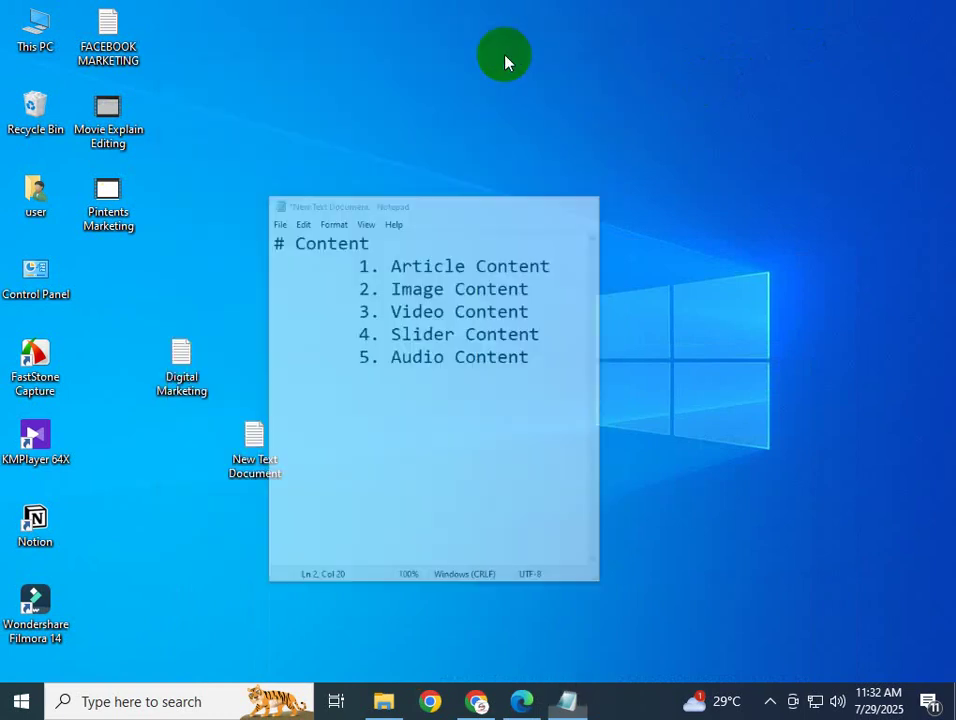
Refresh the desktop twice and bring up Chrome's New Tab page
right_click(431, 196)
click(485, 256)
right_click(438, 226)
click(495, 280)
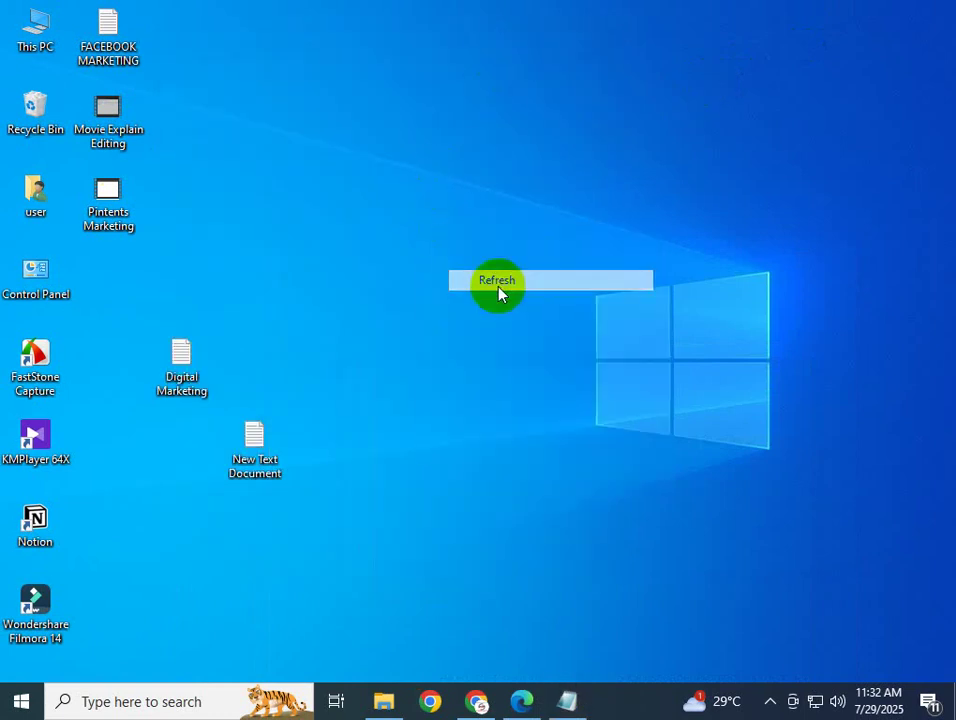
click(472, 703)
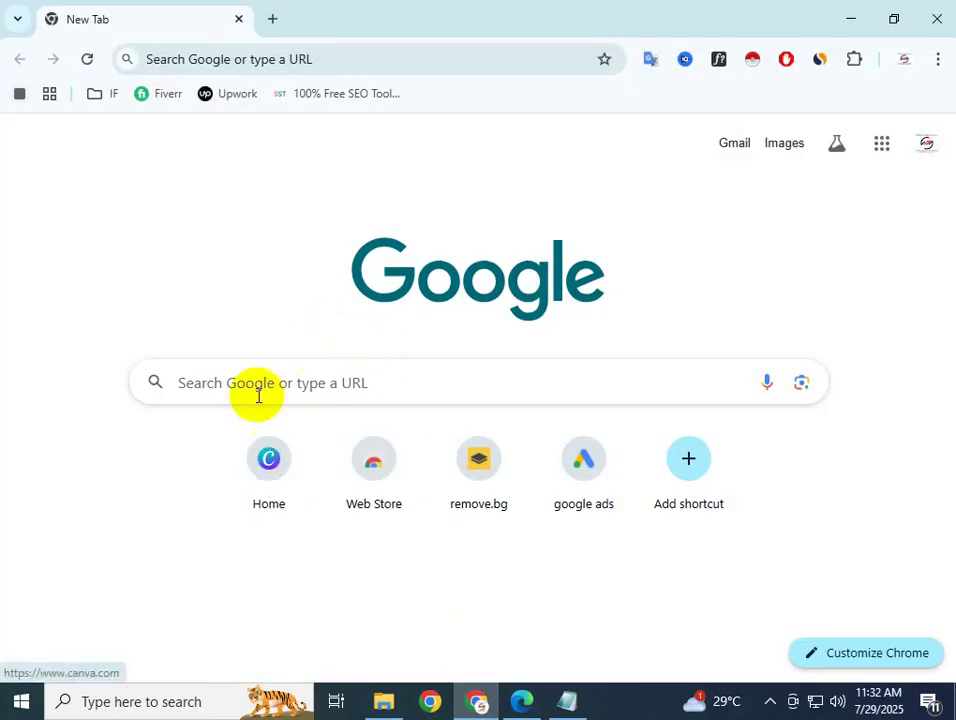
Search Google for 'blogger free templates' using the suggestion after typing 'Blogger'
click(259, 379)
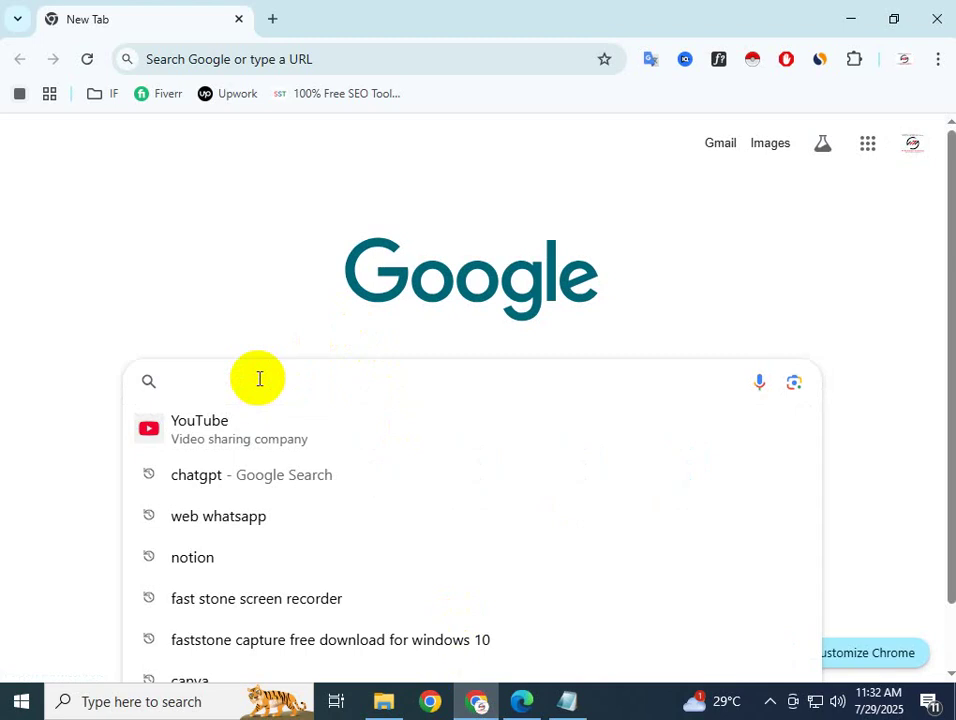
text(B)
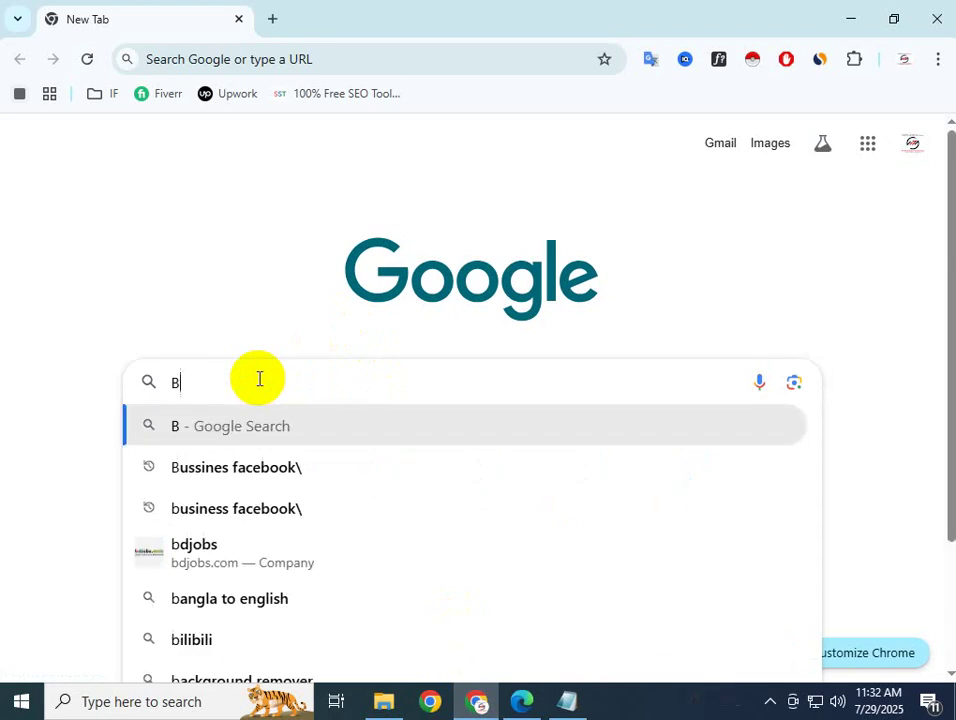
text(lo)
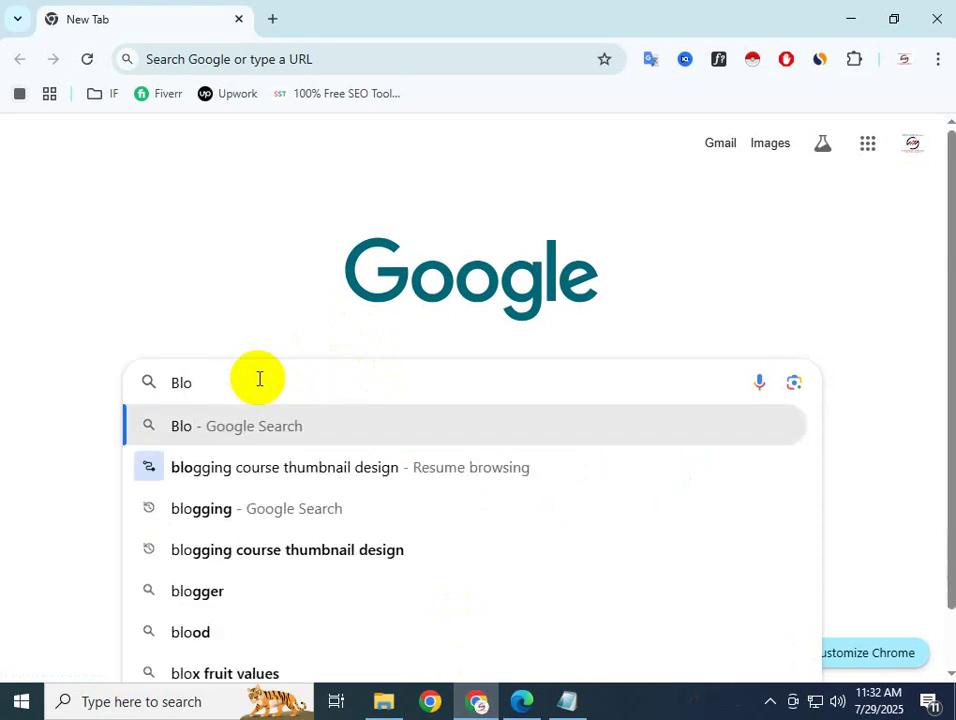
text(gge)
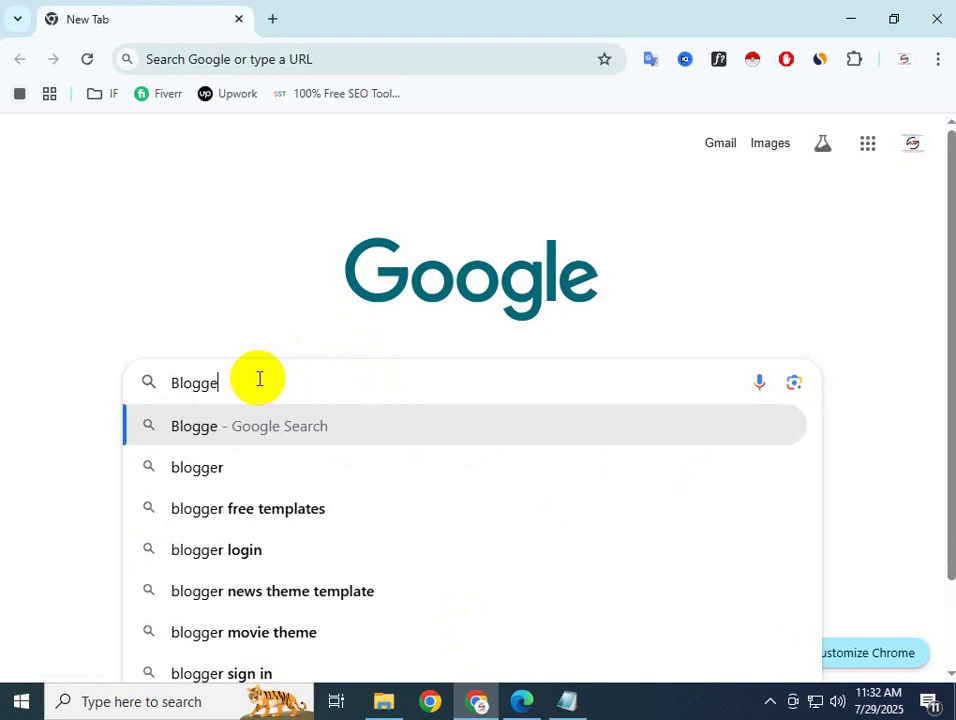
text(r)
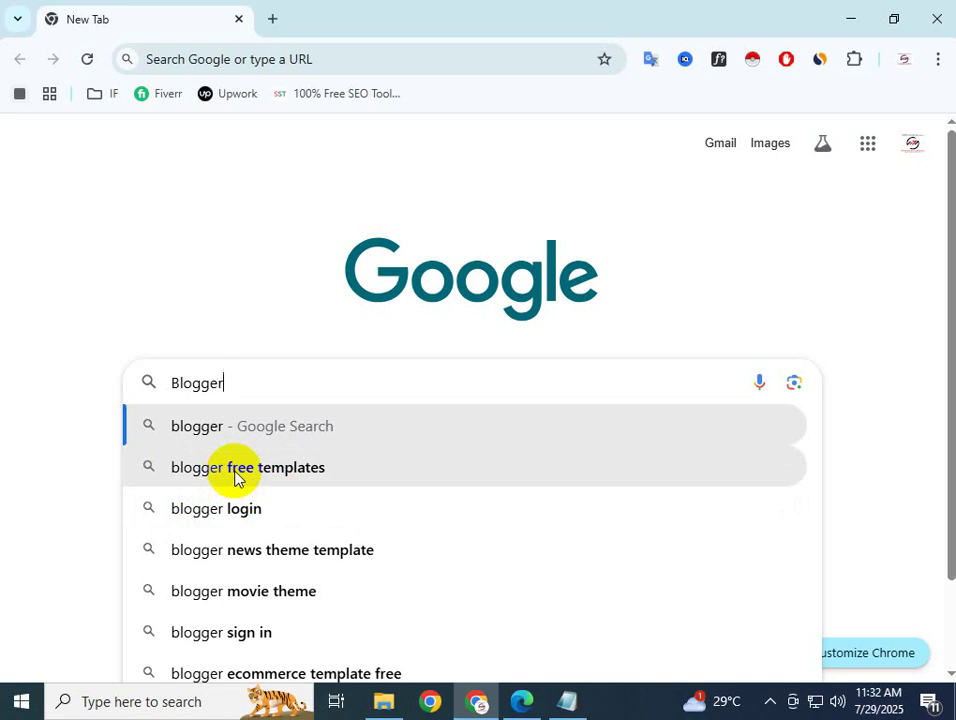
click(237, 478)
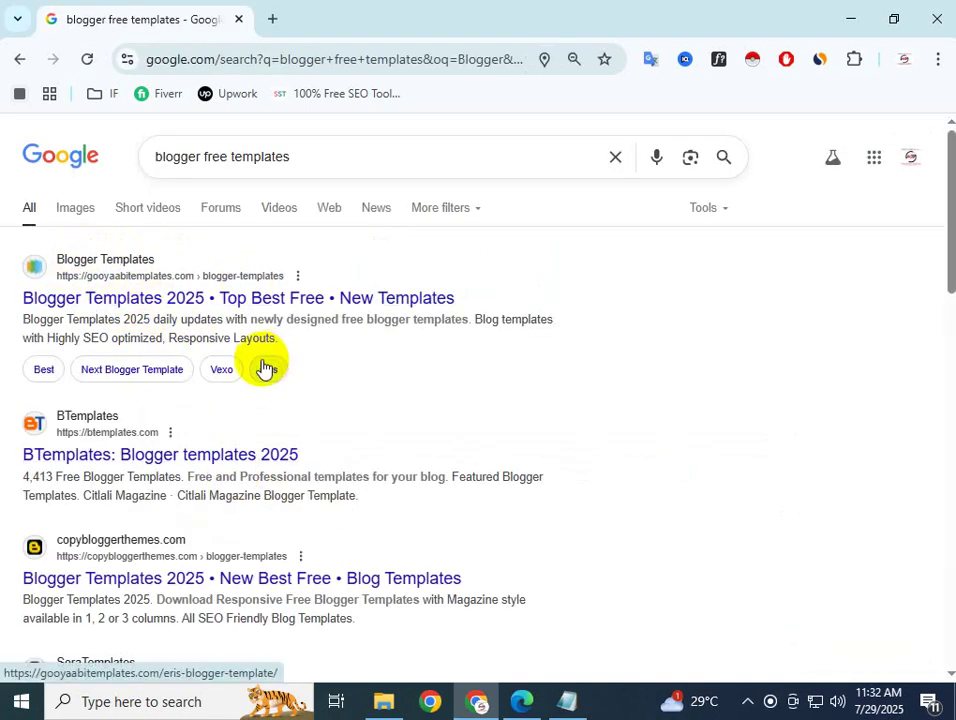
Change the Google query from 'blogger free templates' to 'blogger login'
scroll(187, 520, down, 2)
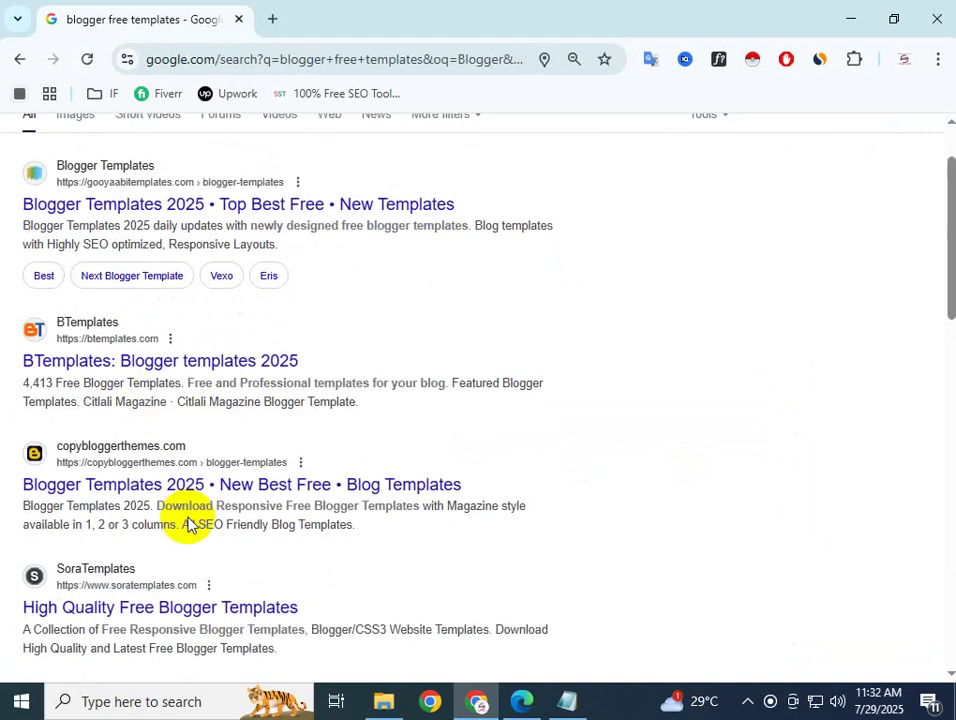
scroll(312, 395, up, 2)
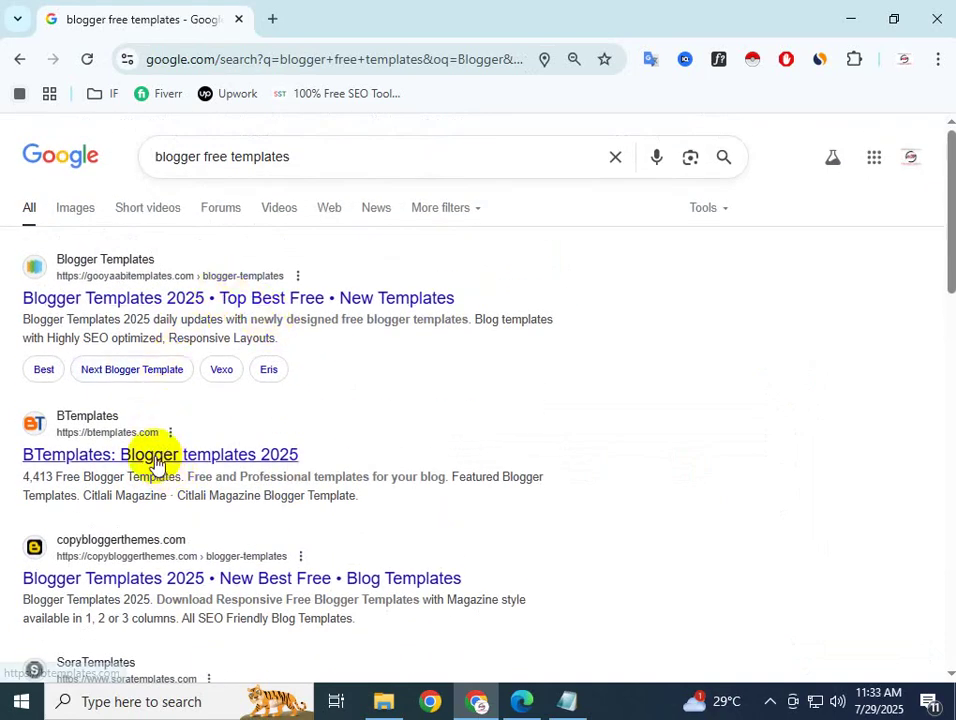
scroll(155, 463, down, 4)
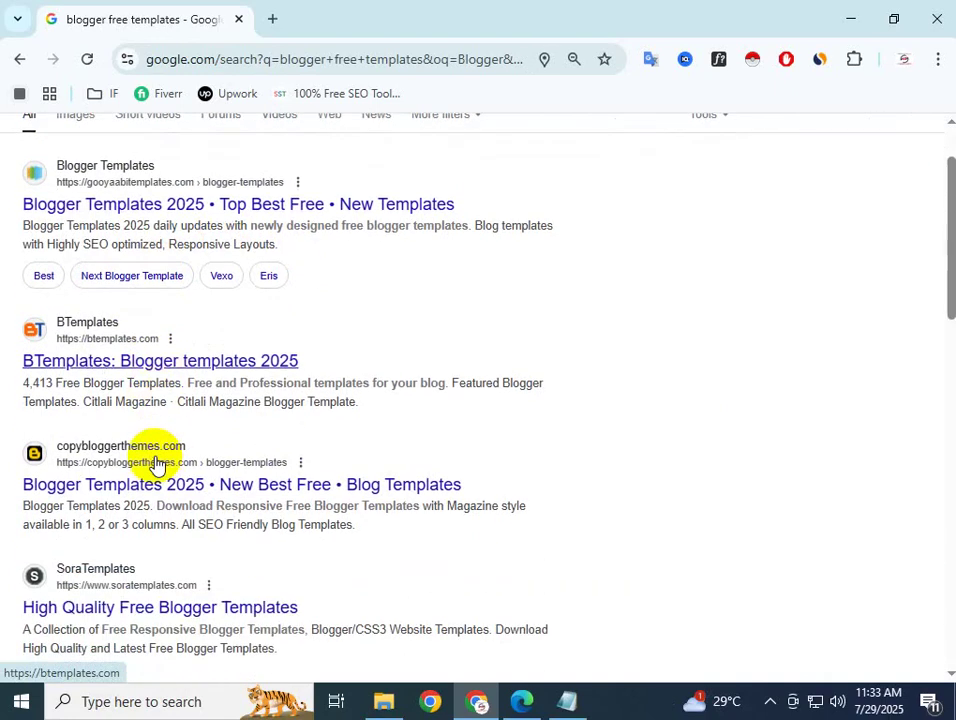
scroll(155, 463, up, 4)
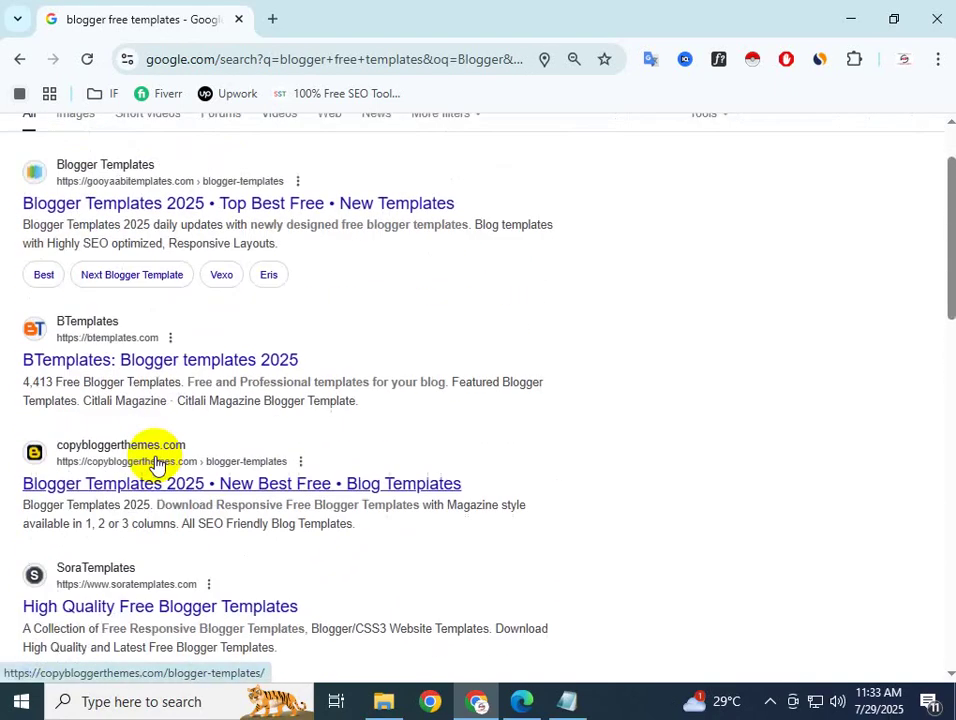
drag(309, 156, 212, 162)
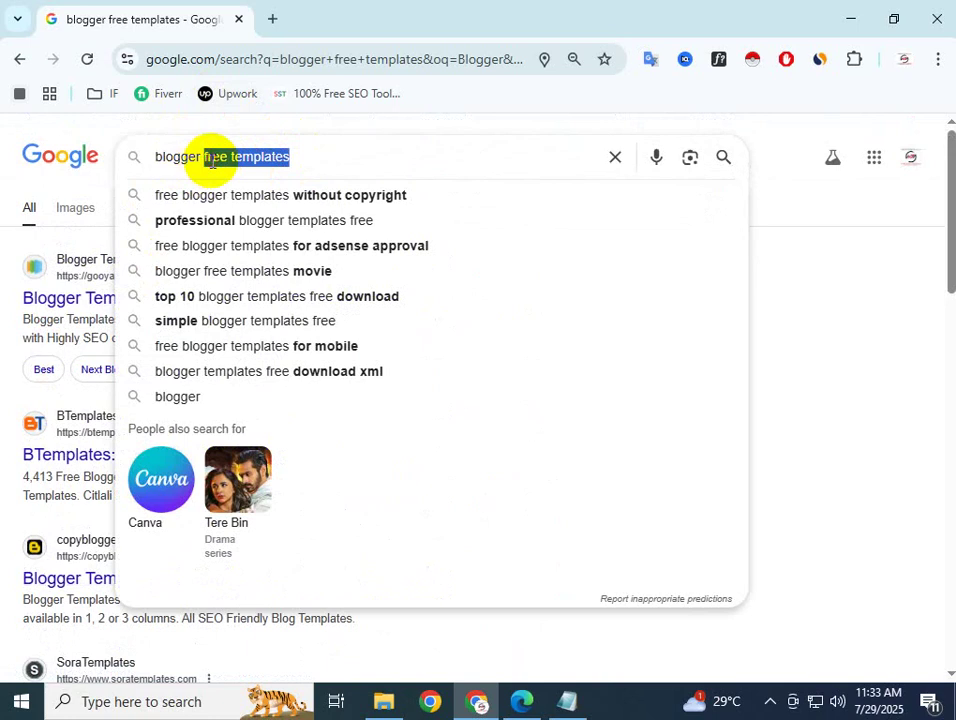
key(BackSpace)
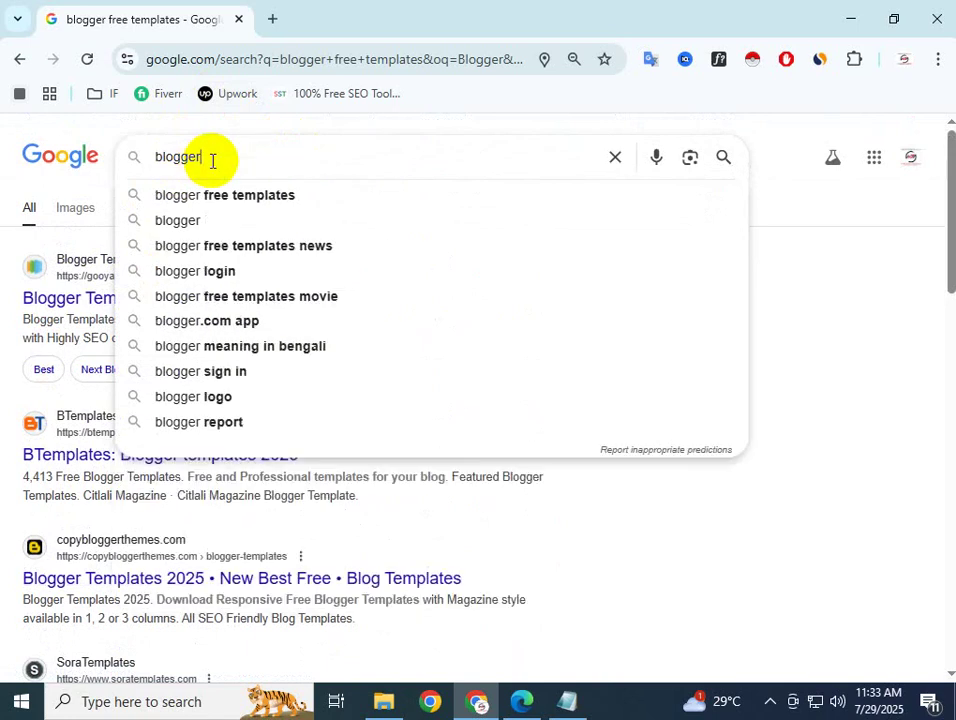
click(200, 273)
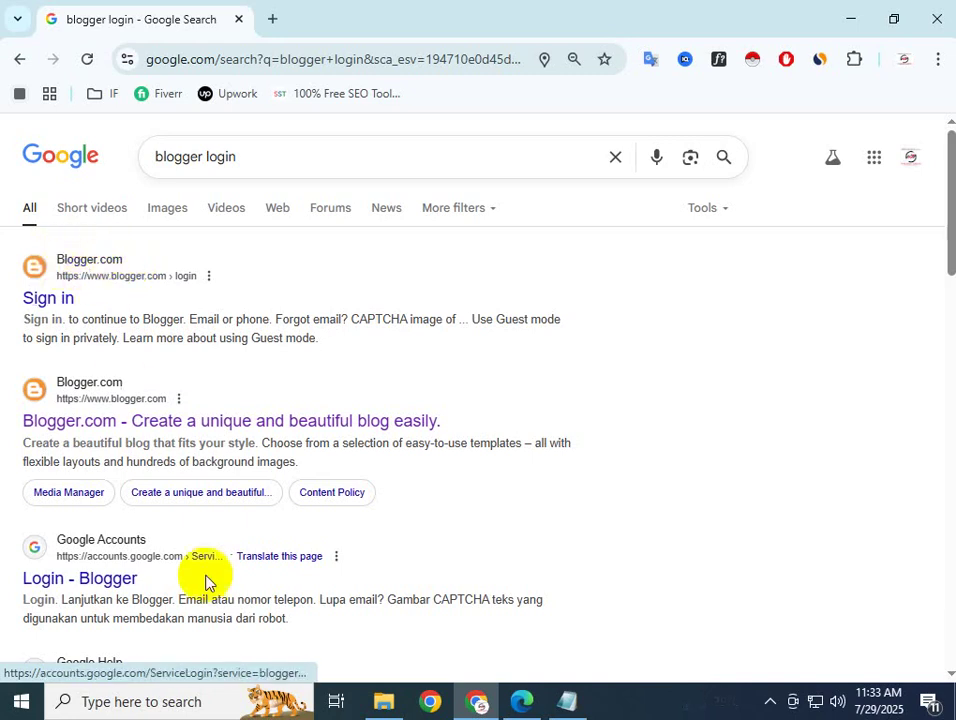
Add a 'Website : blogger.com' line below Audio Content in the Notepad list, then return to Chrome
click(563, 701)
click(529, 258)
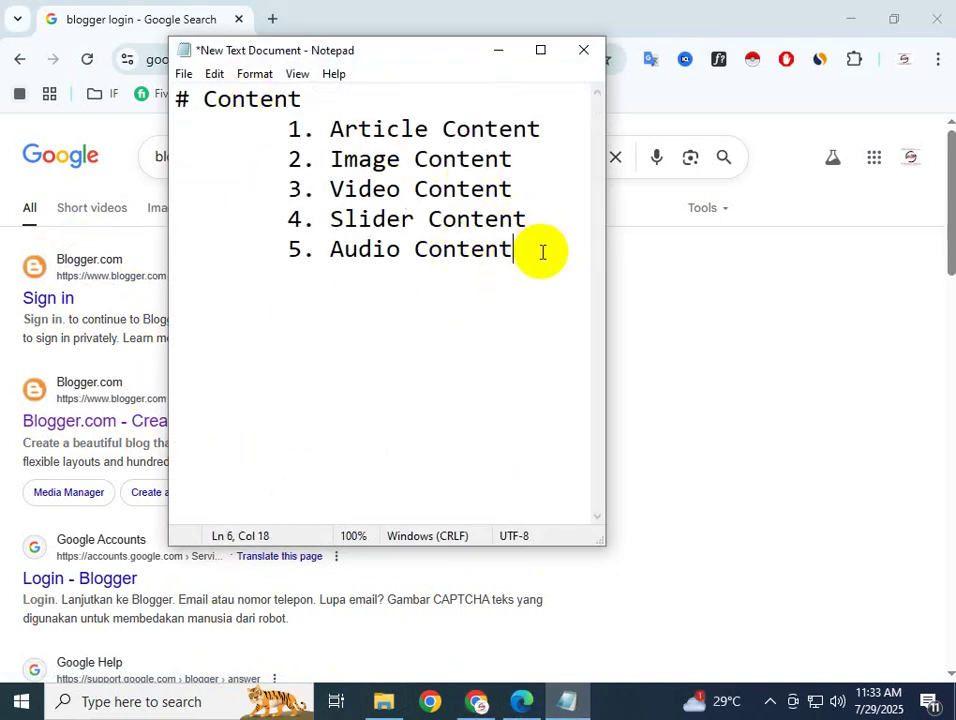
key(Return)
key(Return)
text(Blogg)
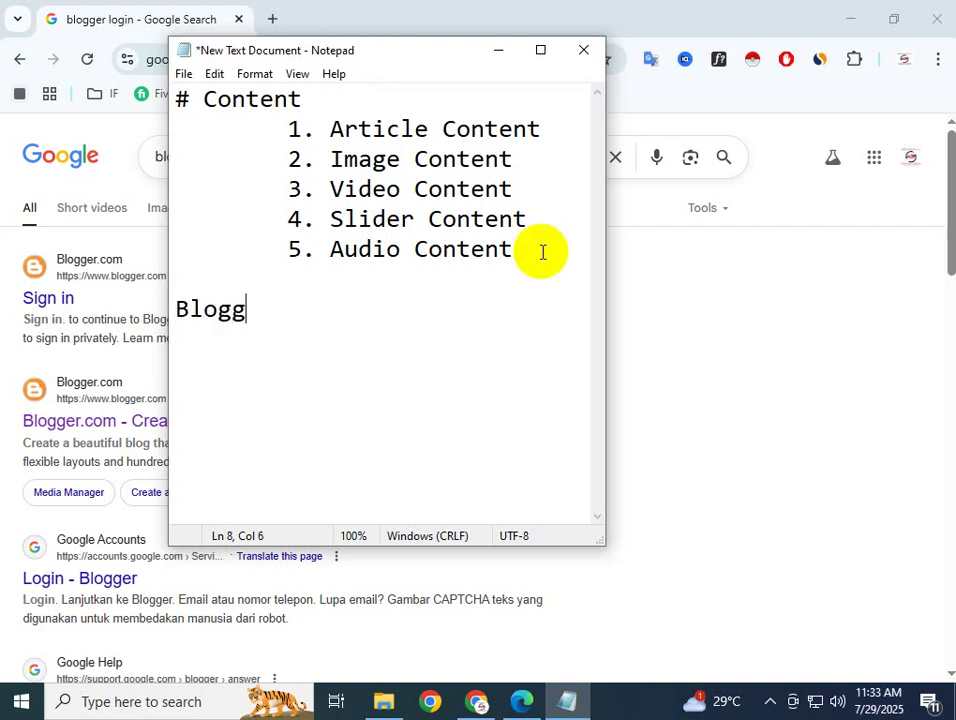
text(er.com)
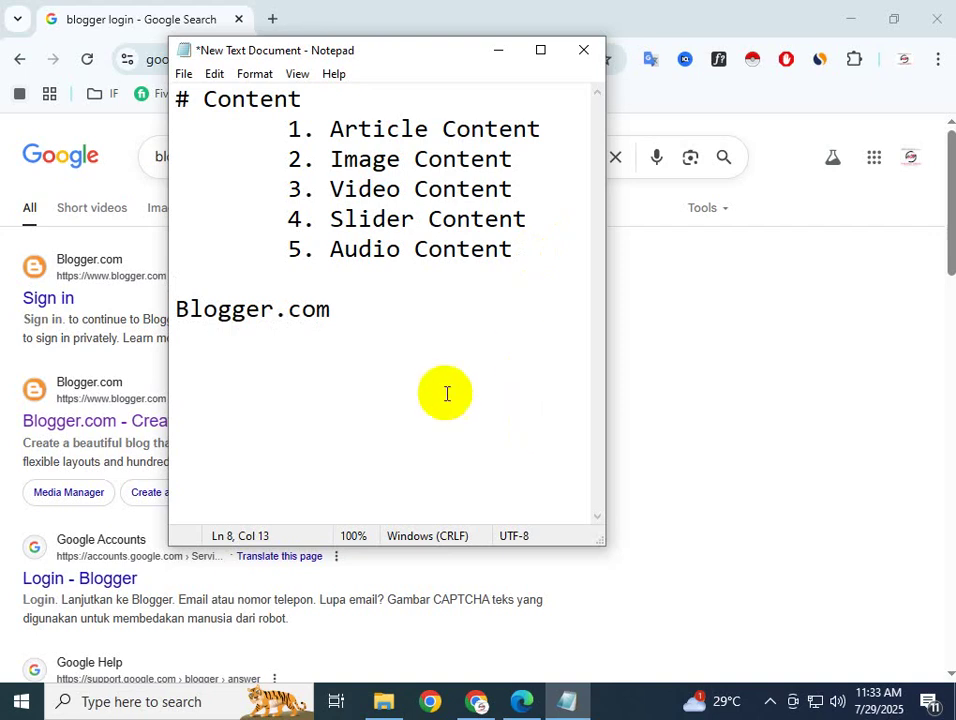
click(190, 314)
key(BackSpace)
text(b)
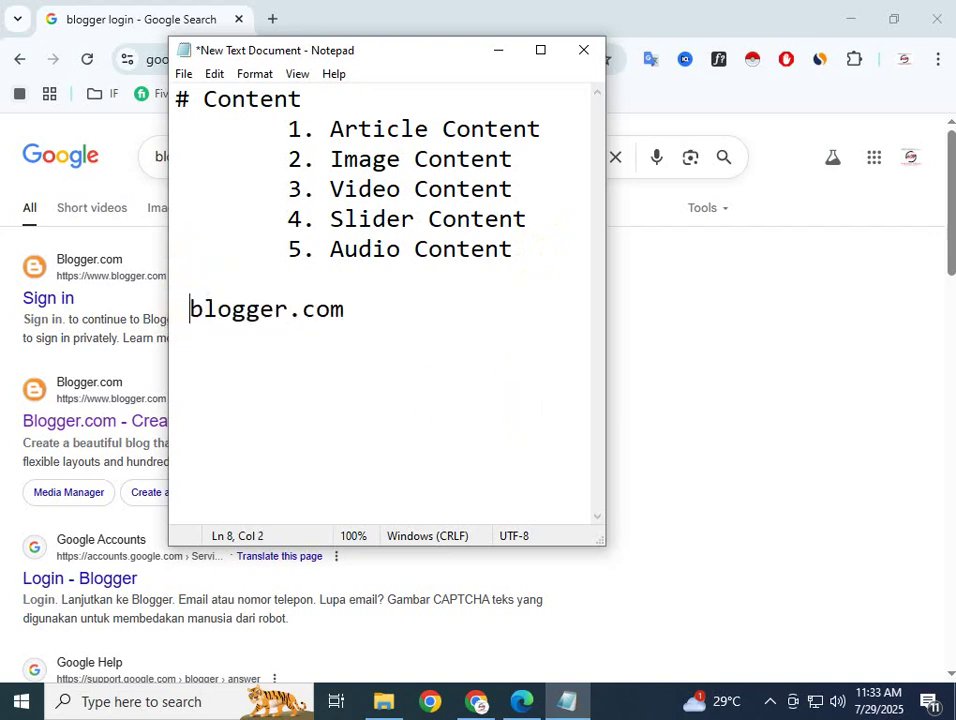
text( Web)
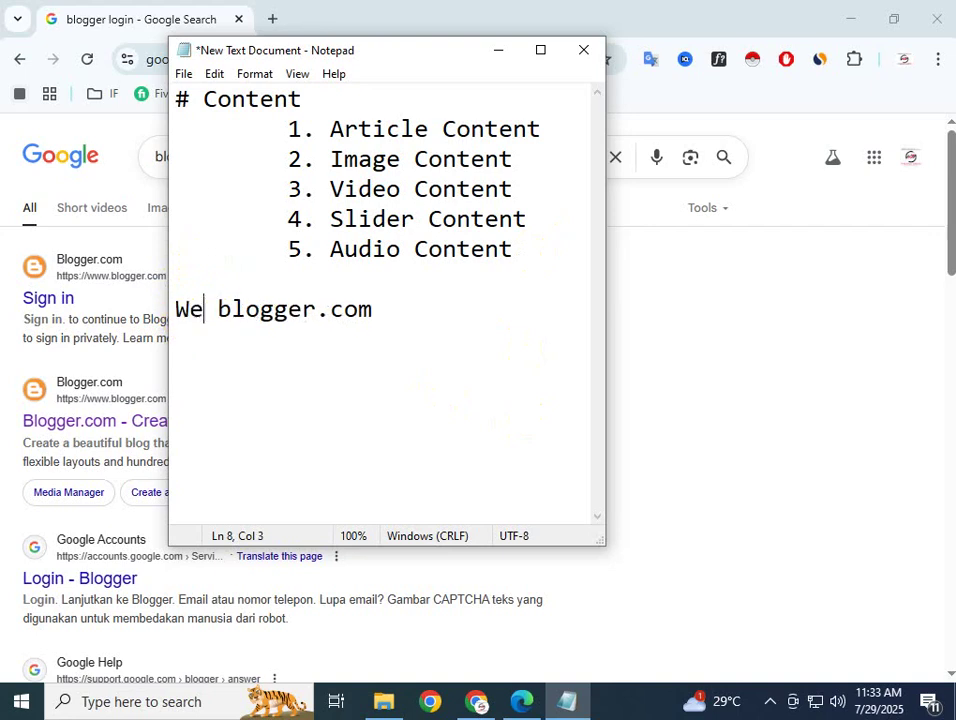
text(sie)
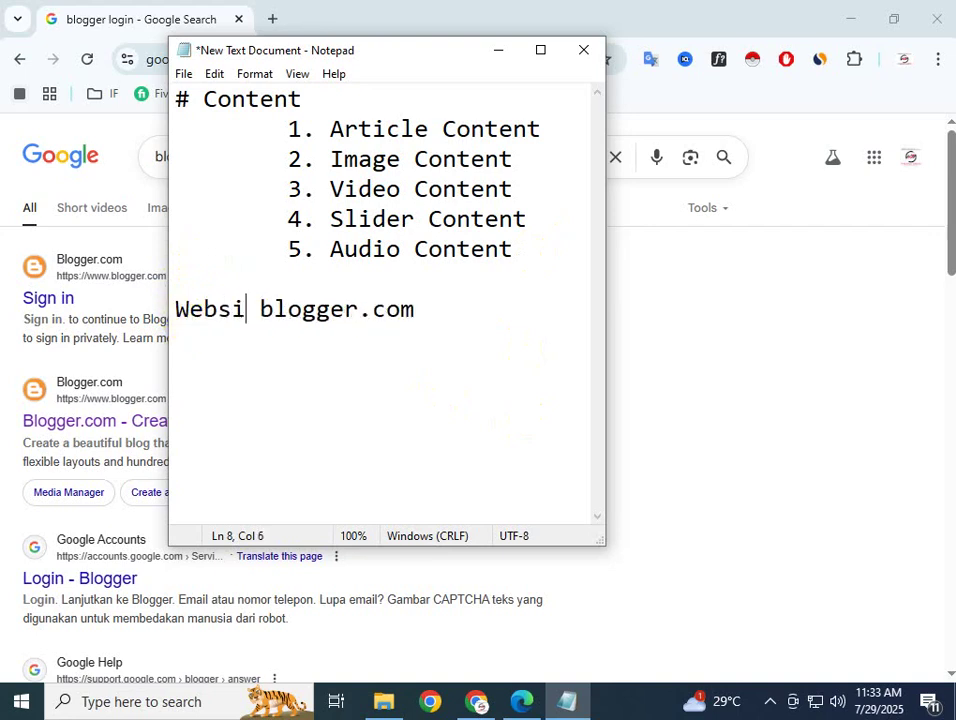
key(BackSpace)
key(BackSpace)
key(BackSpace)
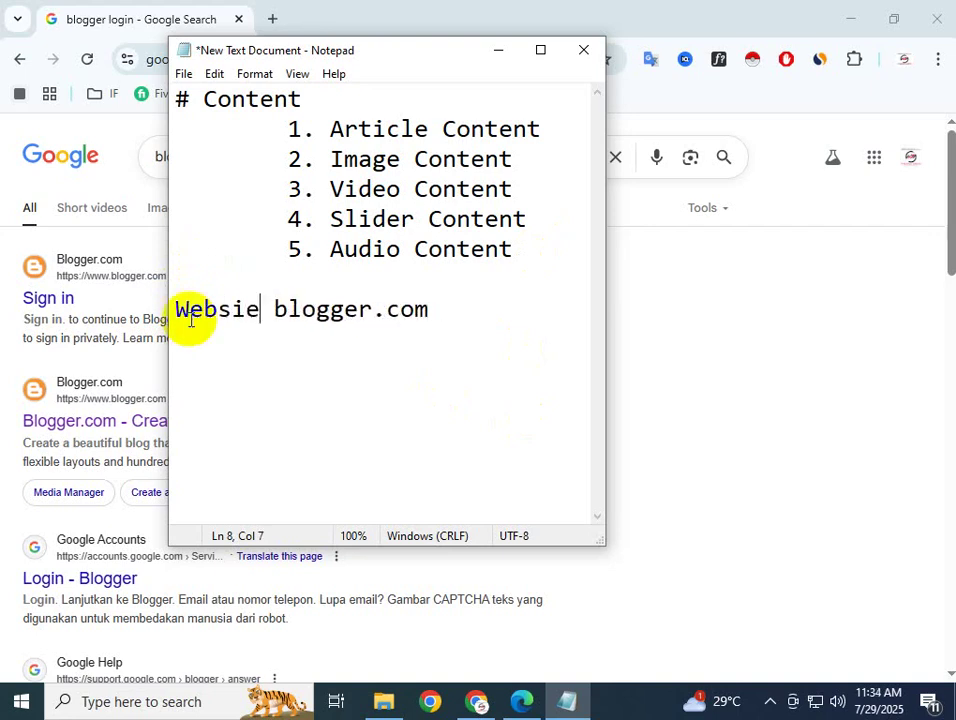
text(ite )
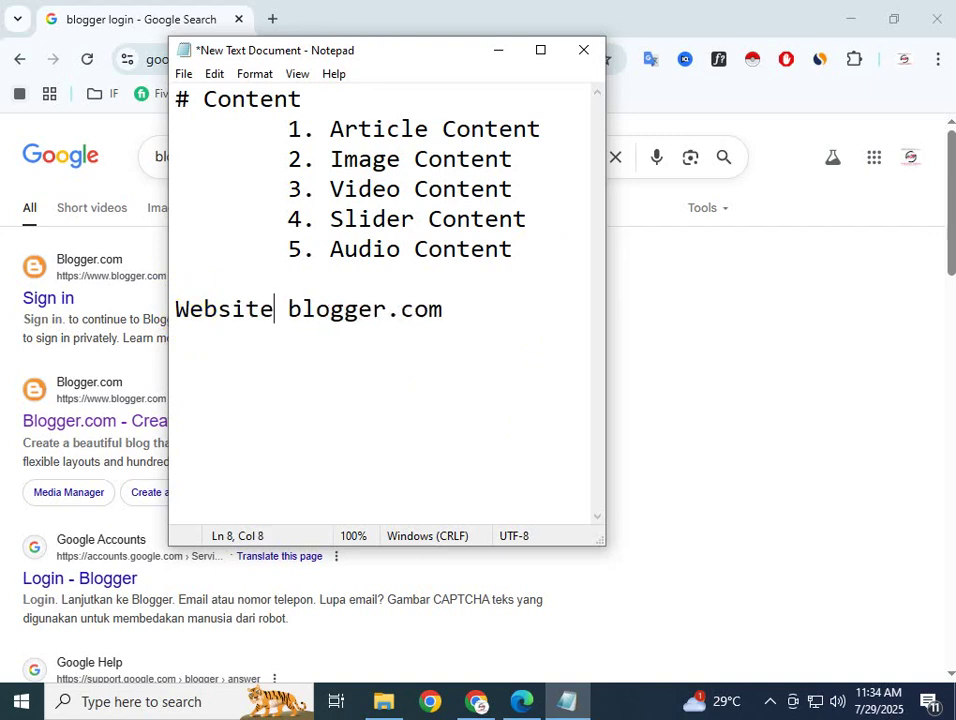
text(:)
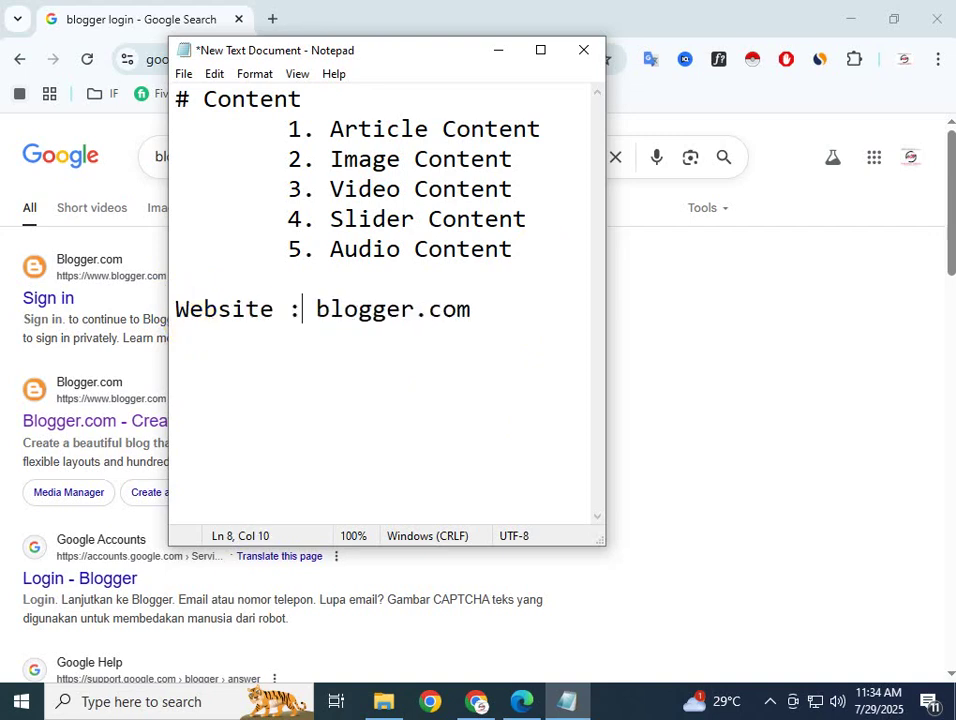
click(491, 307)
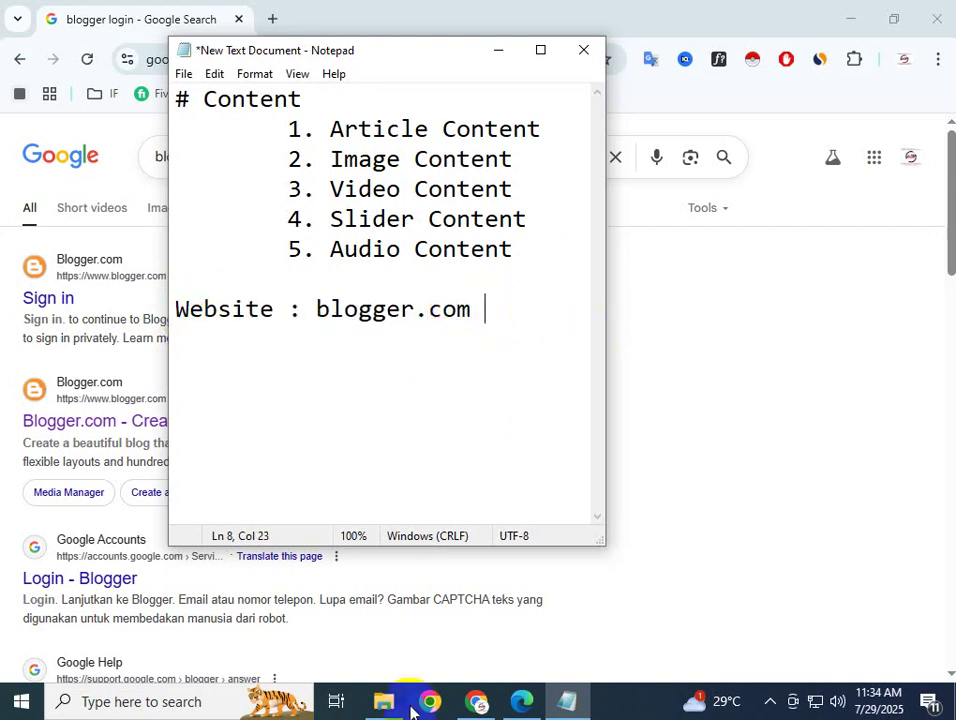
click(477, 702)
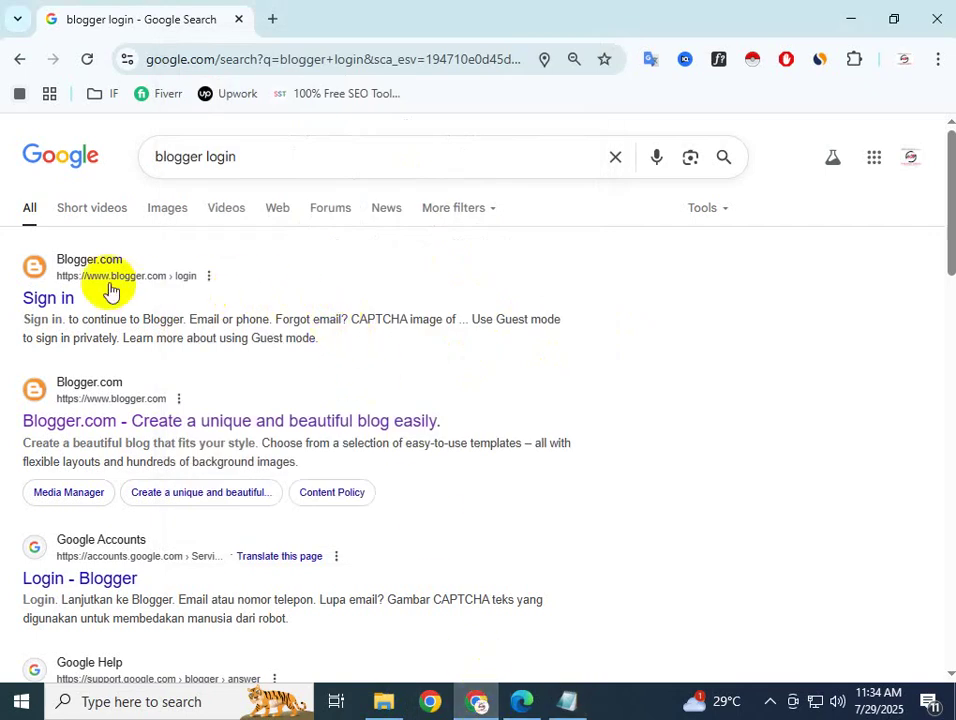
Open the Blogger.com home page from the 'blogger login' results instead of the sign-in page
click(50, 305)
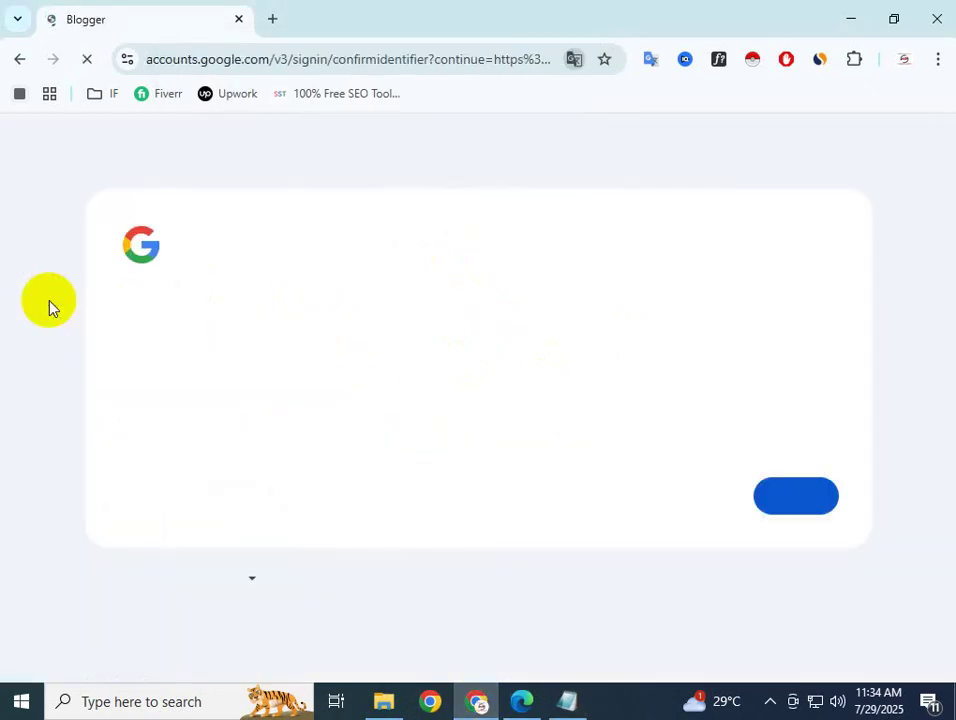
click(19, 59)
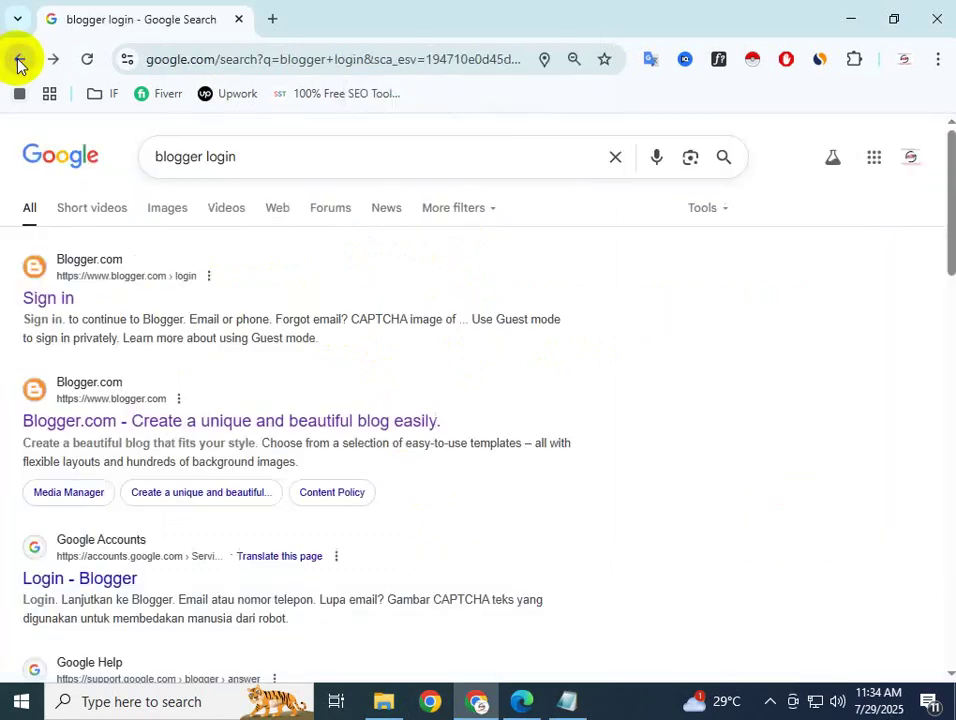
click(143, 417)
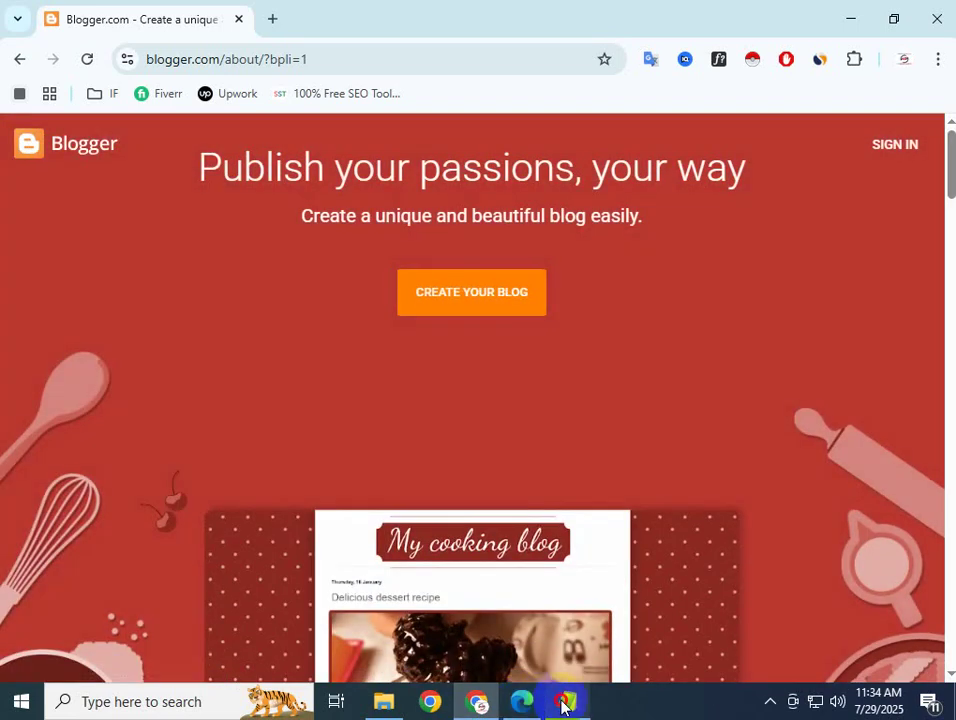
click(566, 701)
drag(328, 126, 508, 265)
click(551, 260)
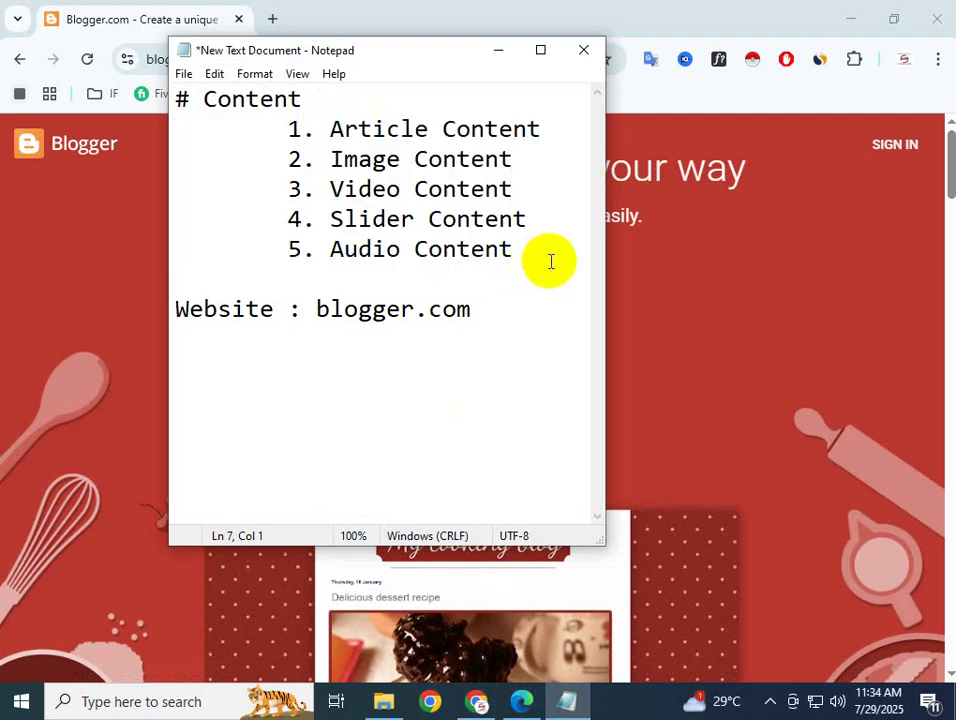
click(690, 220)
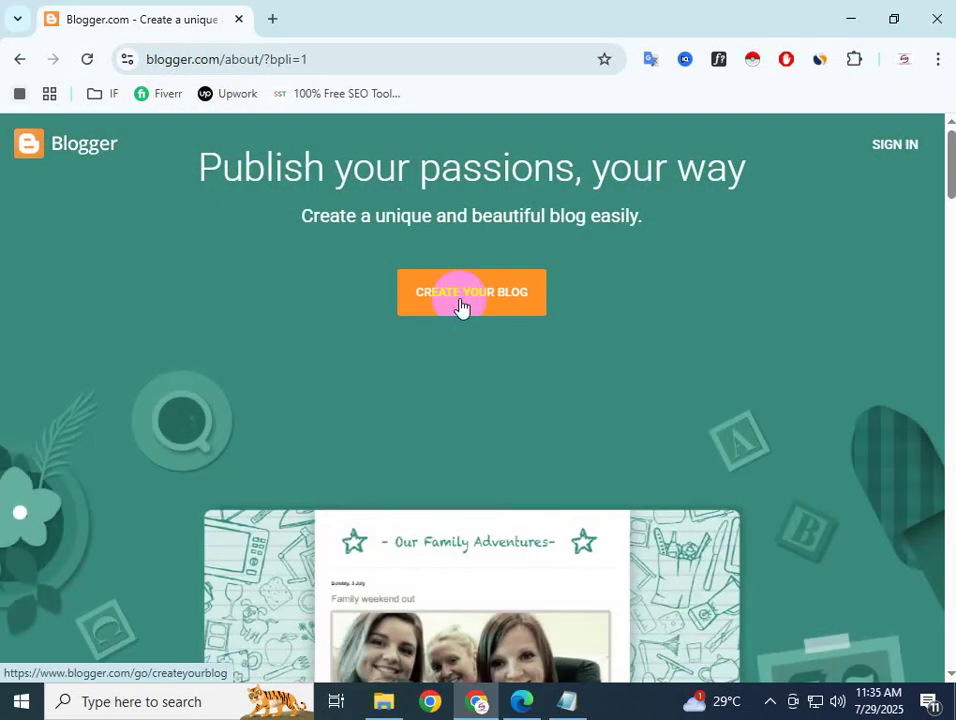
Start creating a blog with the existing Google account, then go back to the Verify it's you page
click(461, 306)
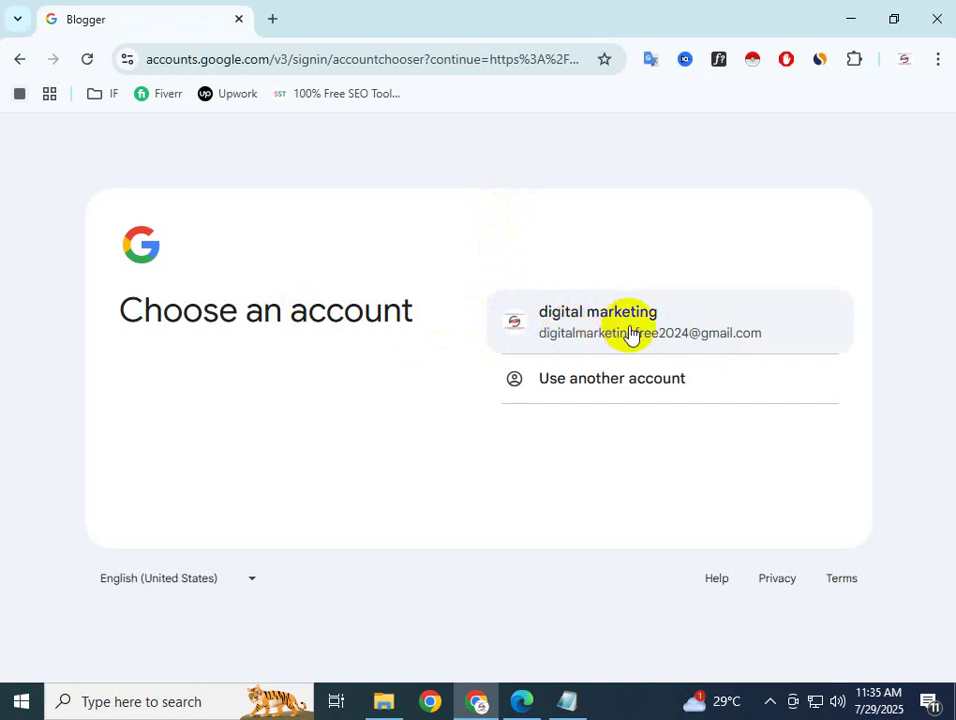
click(631, 333)
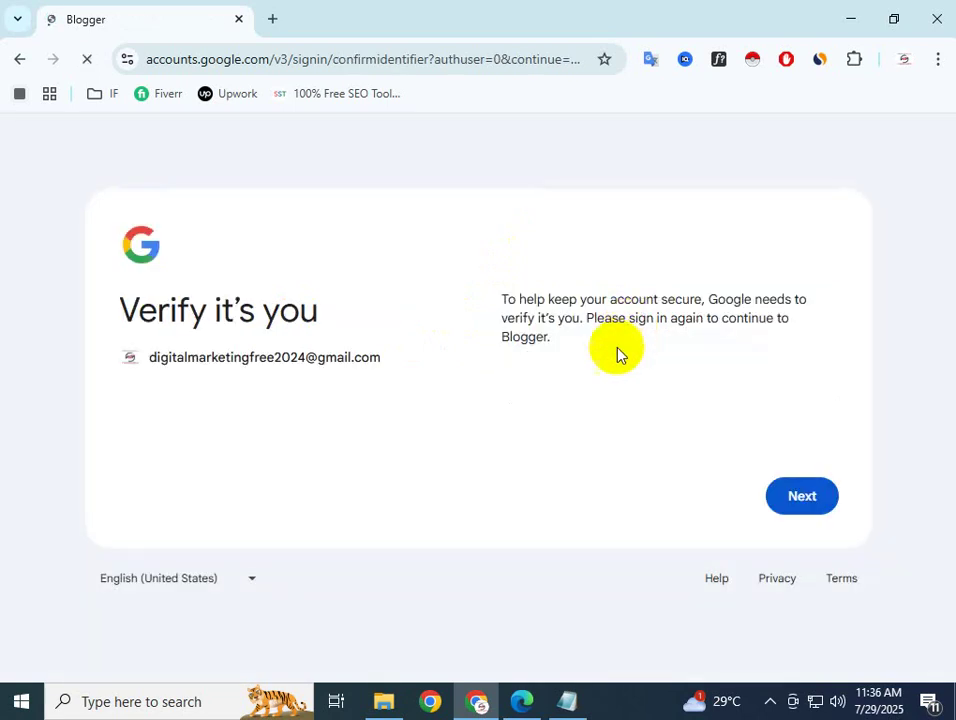
click(805, 500)
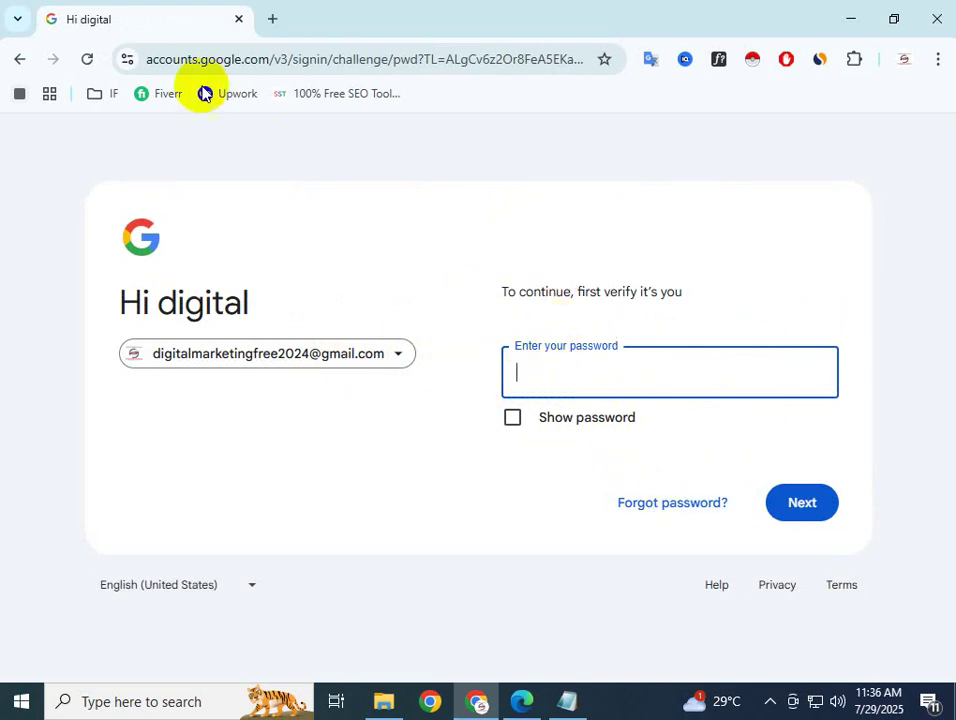
click(18, 61)
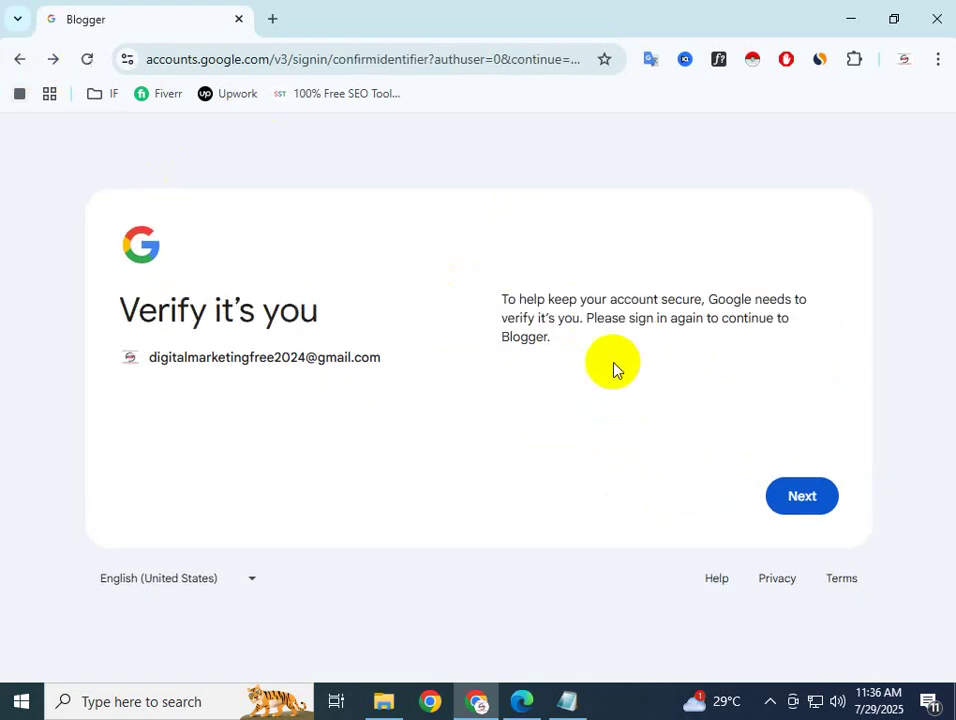
click(939, 63)
click(942, 69)
drag(770, 117, 763, 117)
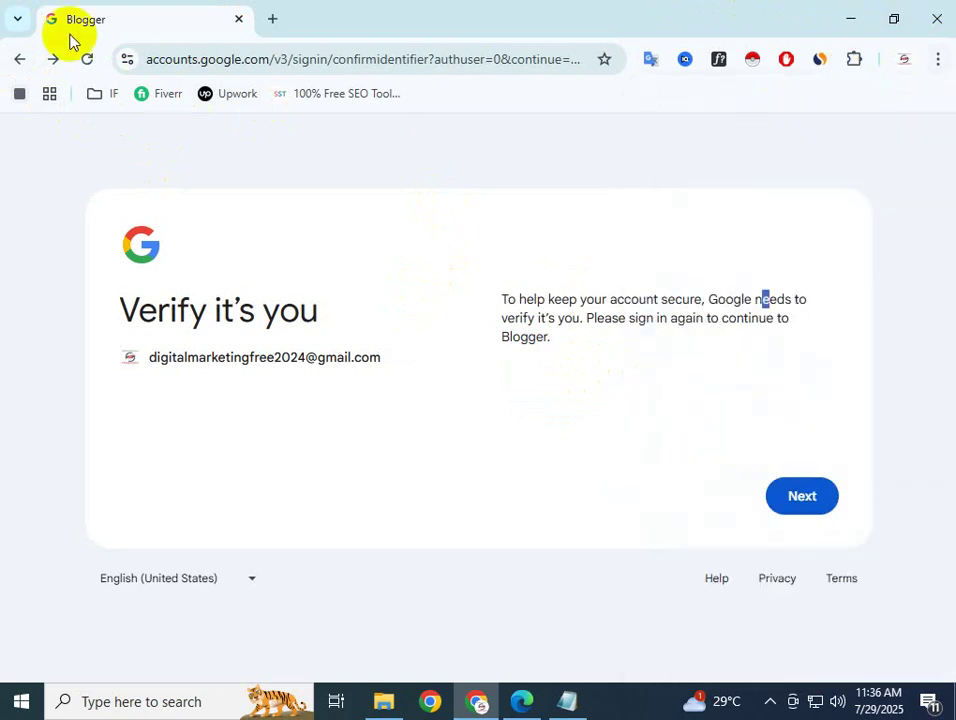
Open the Gmail inbox in a new tab through a 'gmail account' search
click(272, 20)
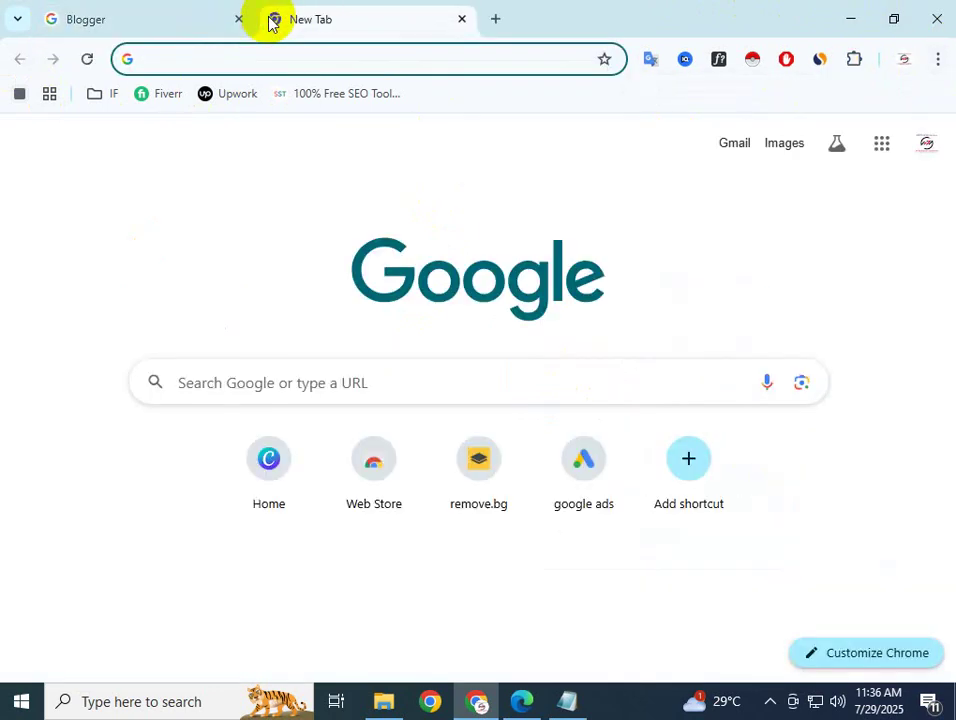
text(gm)
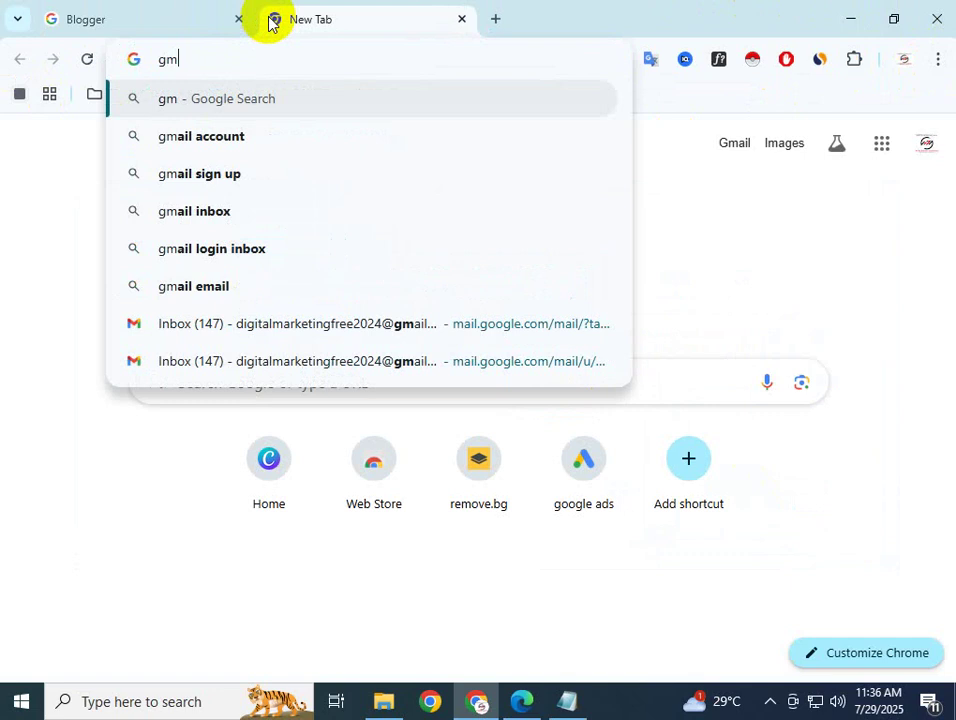
click(267, 136)
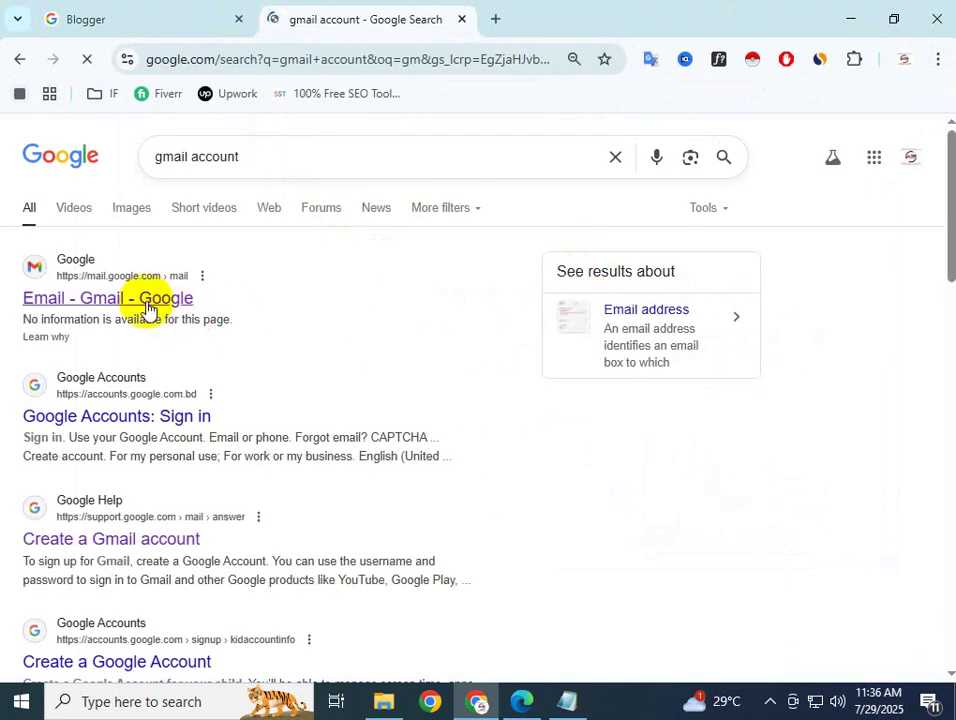
click(143, 299)
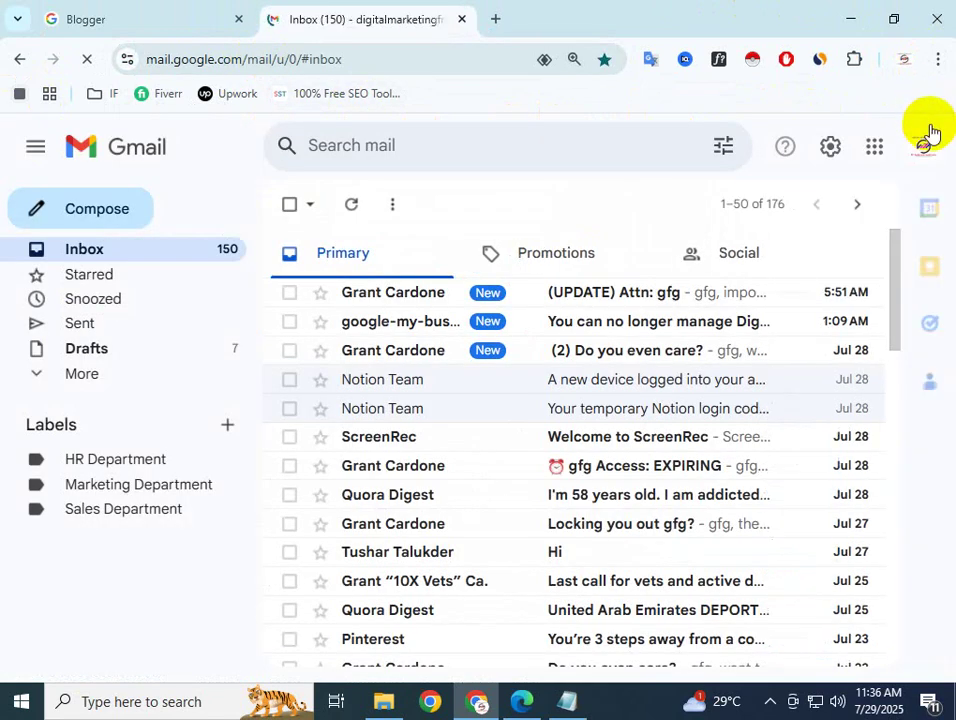
Start adding a second Google account from the Gmail account menu
click(922, 147)
click(918, 150)
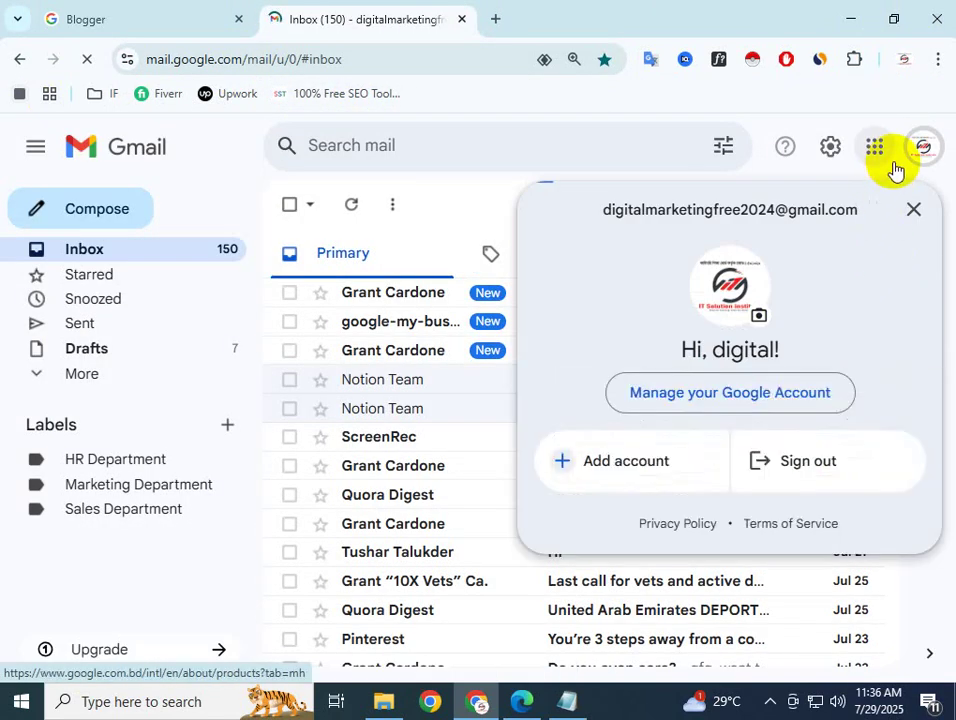
click(678, 461)
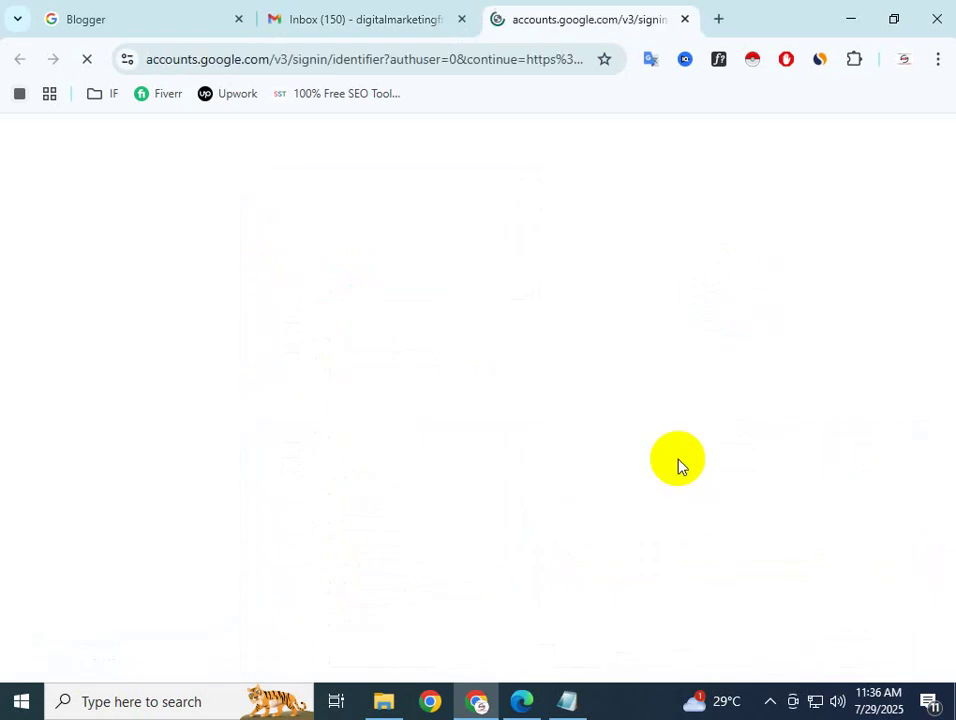
Sign in to the second Google account with its email address and password
click(604, 324)
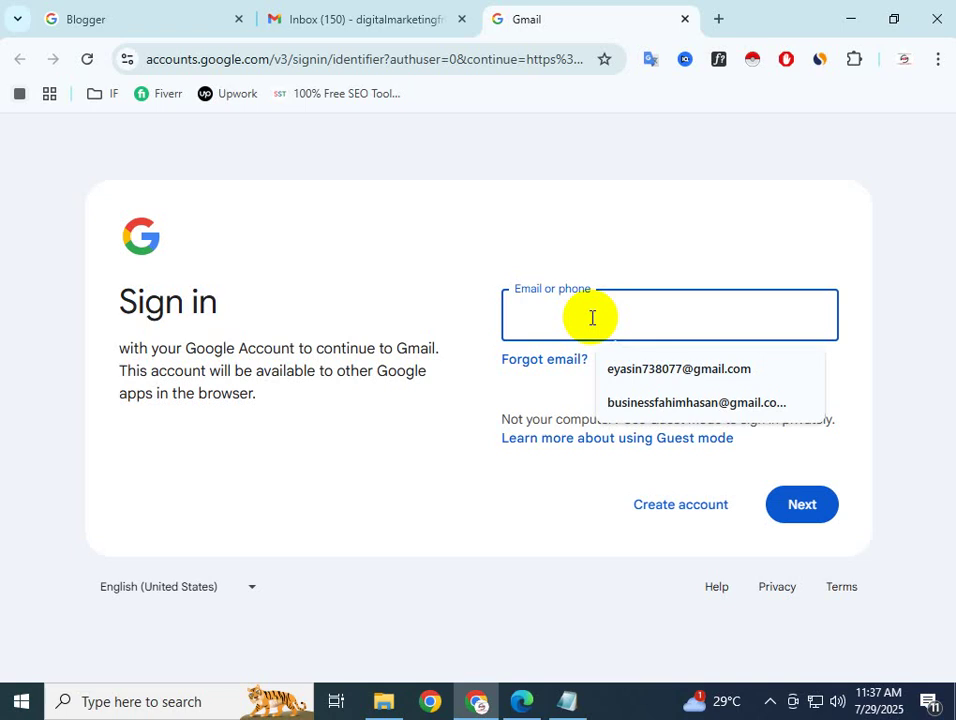
click(925, 305)
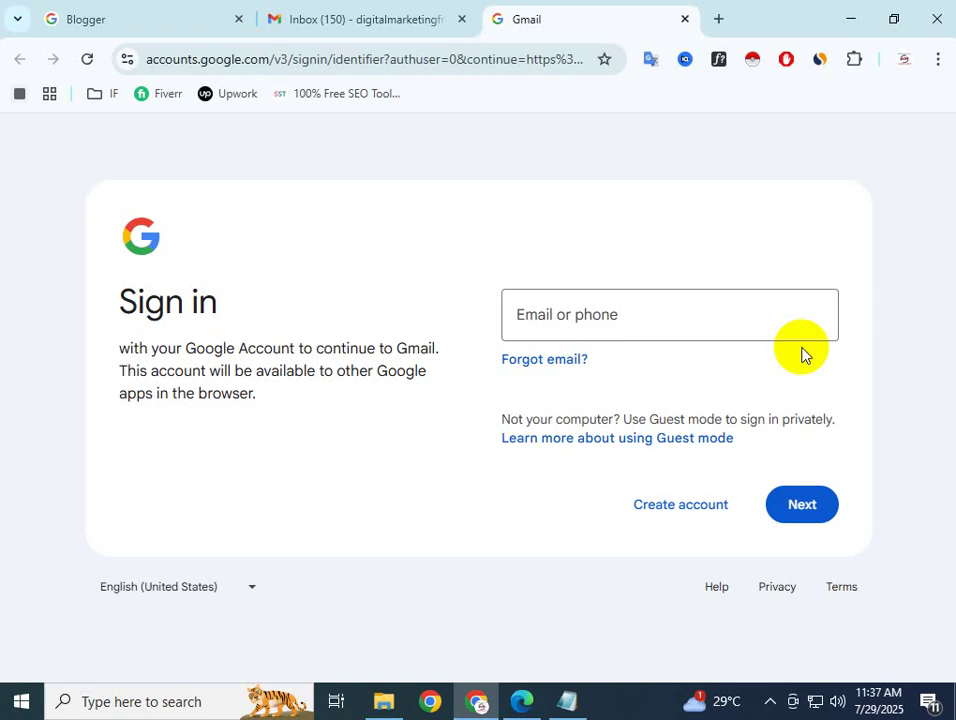
click(720, 300)
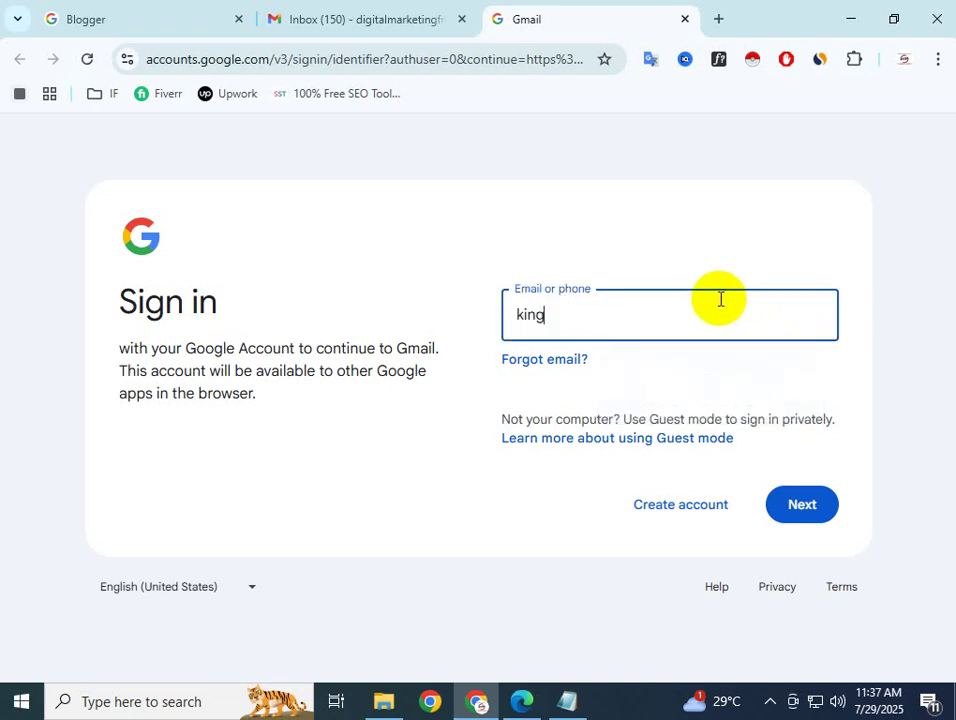
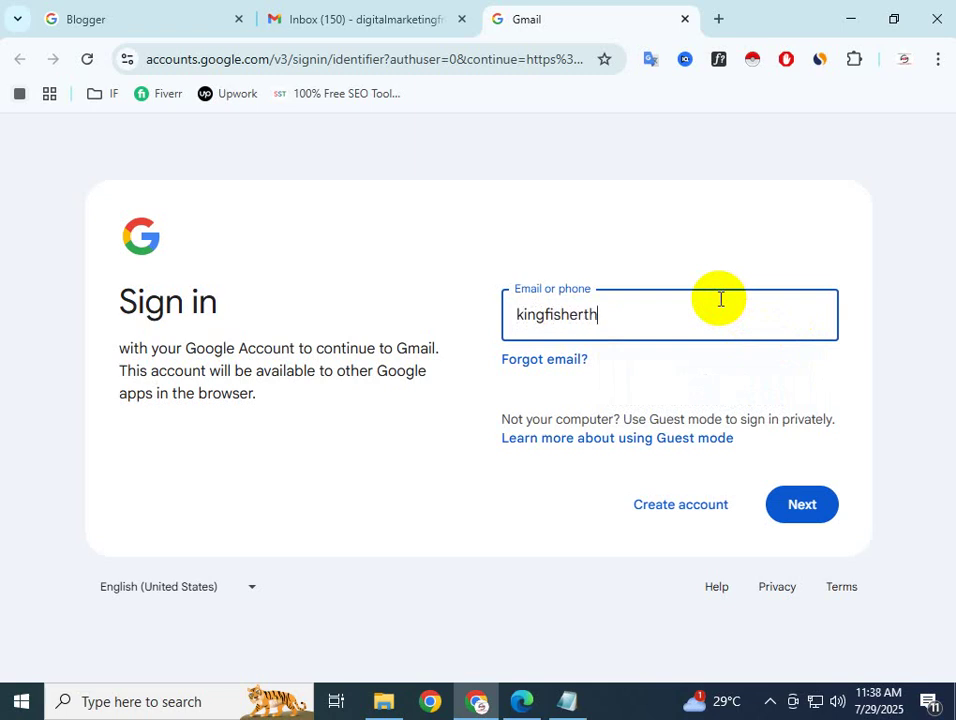
key(Return)
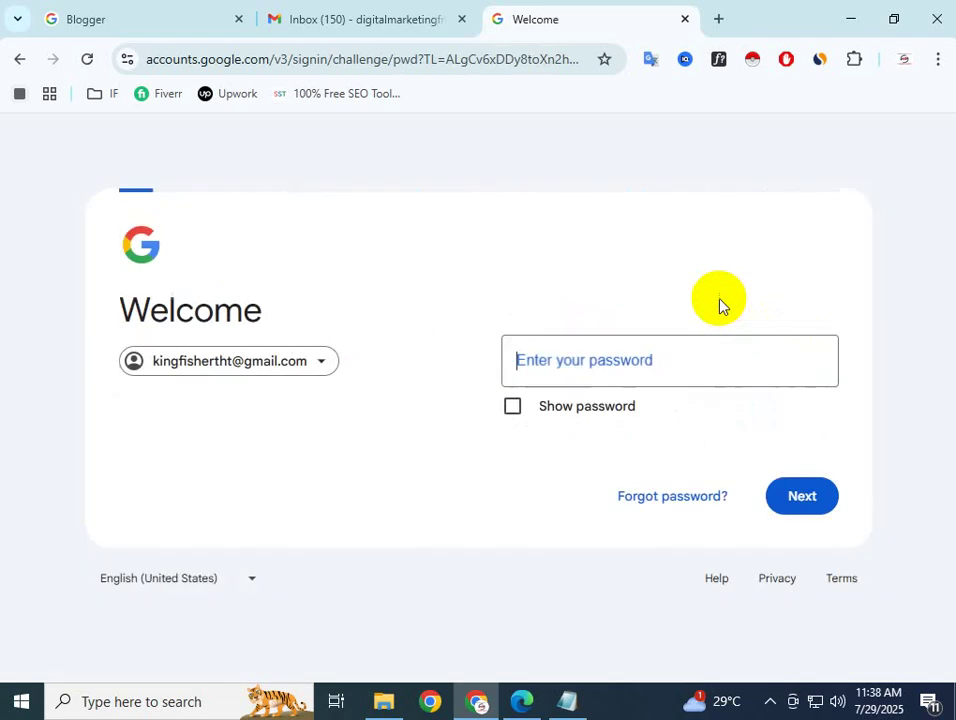
click(572, 352)
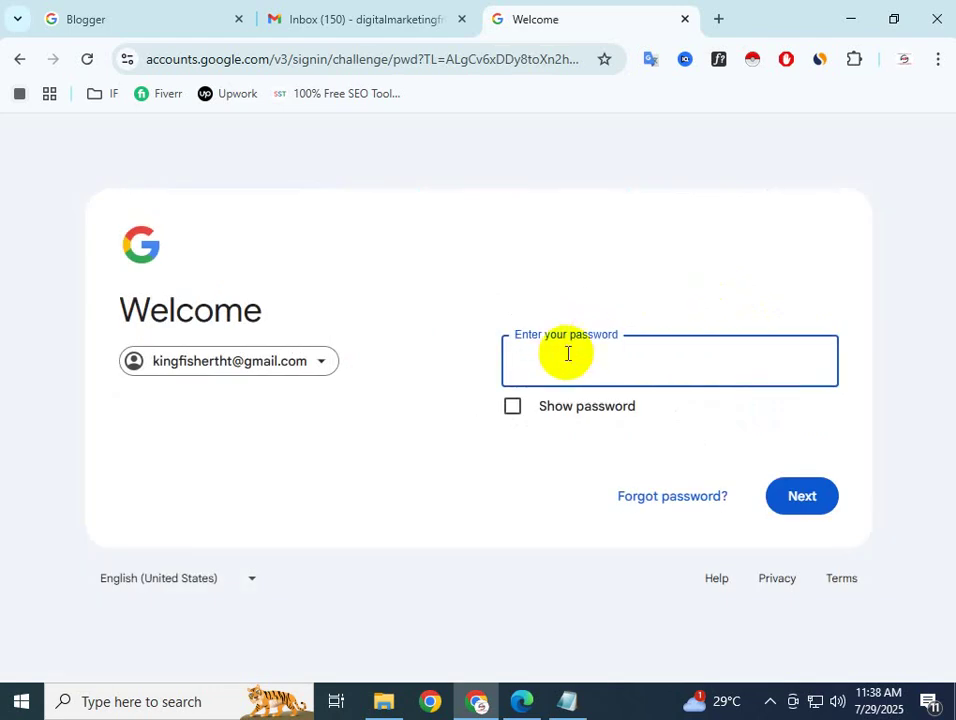
text(•••••)
text(•••)
key(Return)
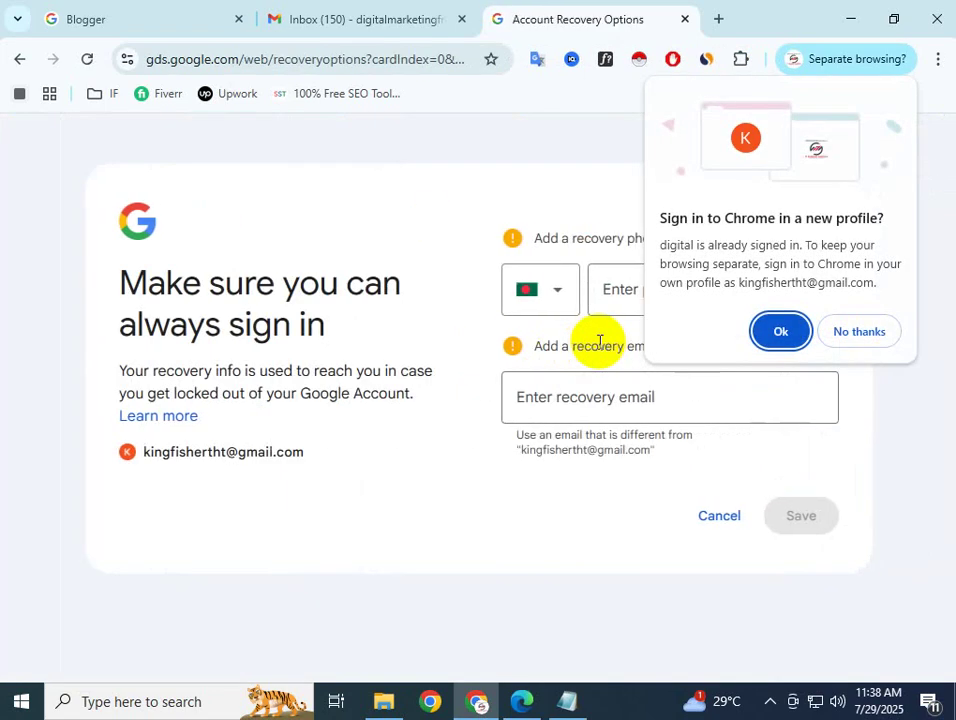
Decline a separate browser profile, save a recovery email address, and skip the home address
click(862, 333)
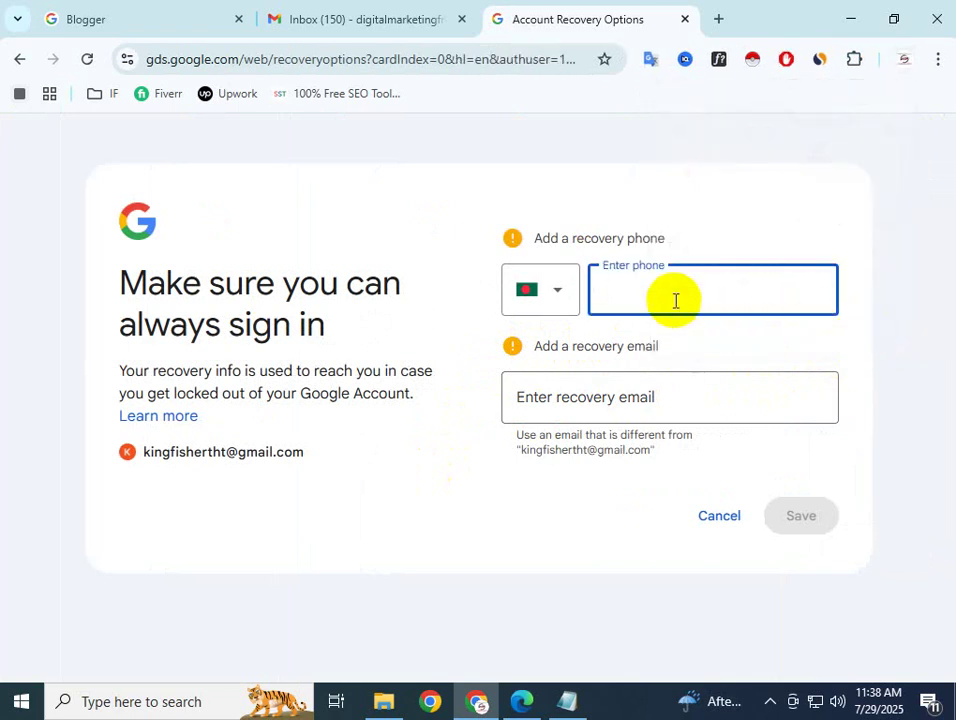
click(578, 415)
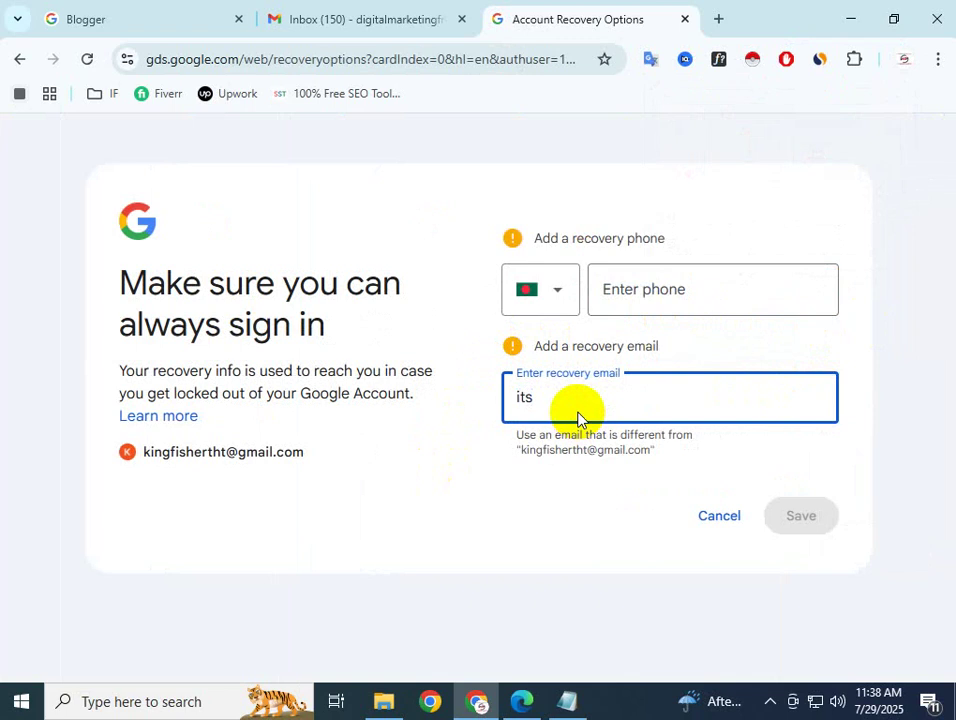
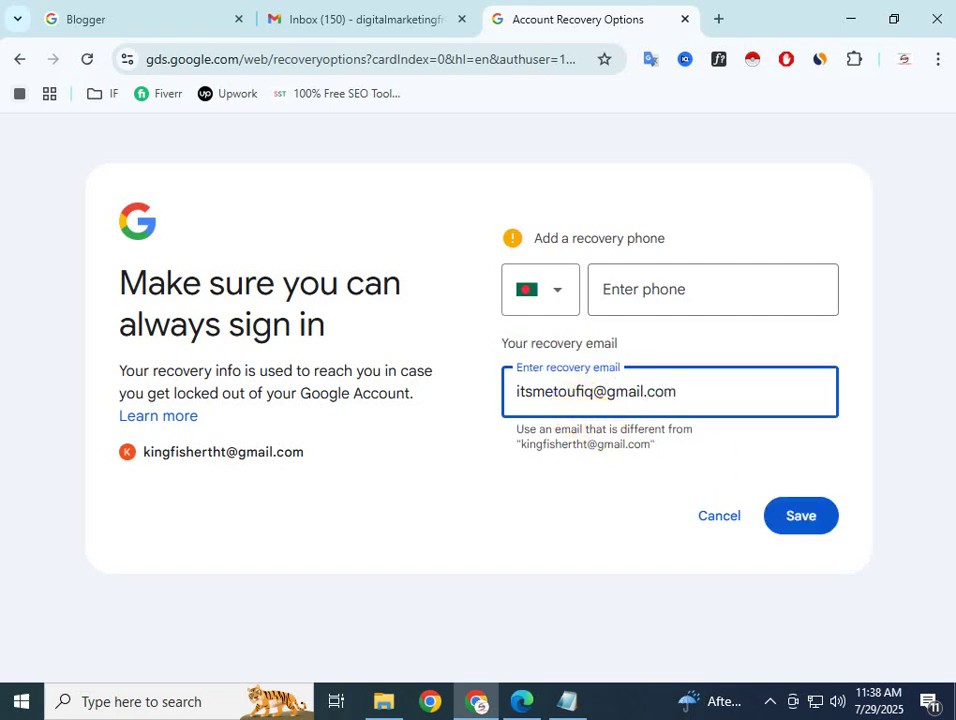
click(824, 529)
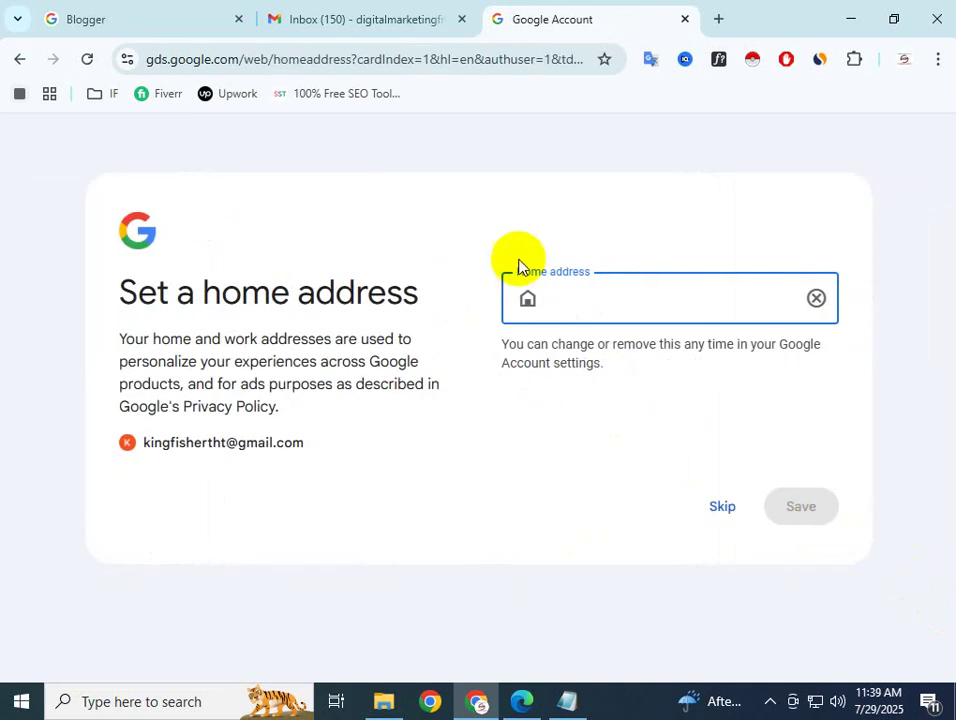
click(724, 505)
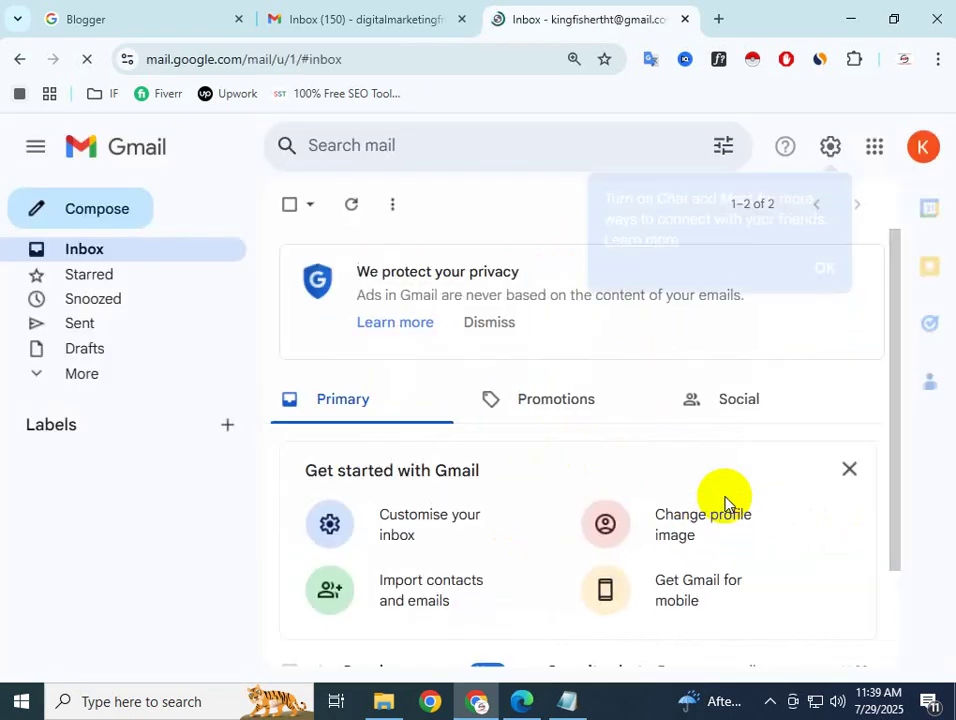
Dismiss Gmail's Chat and Meet suggestion and minimize Chrome to show the Notepad notes
scroll(478, 442, down, 2)
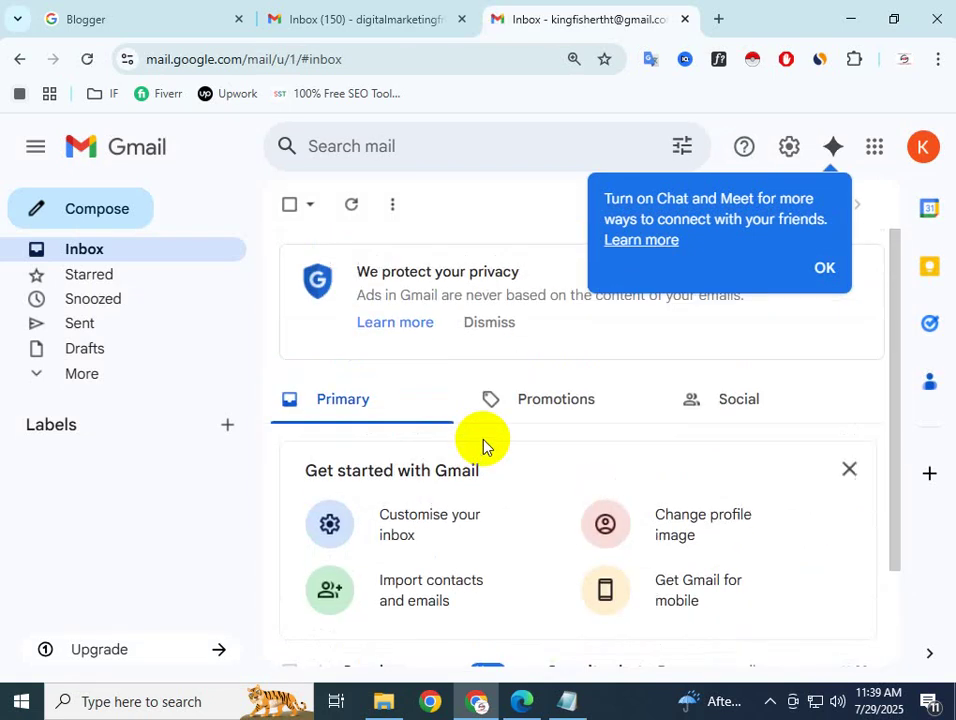
click(823, 268)
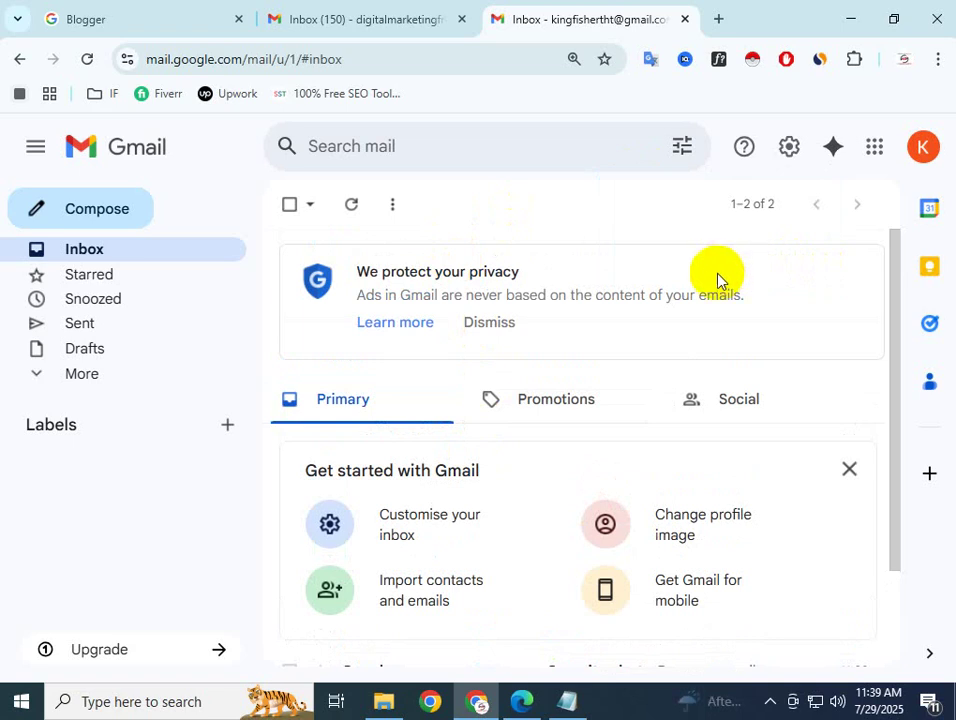
click(459, 244)
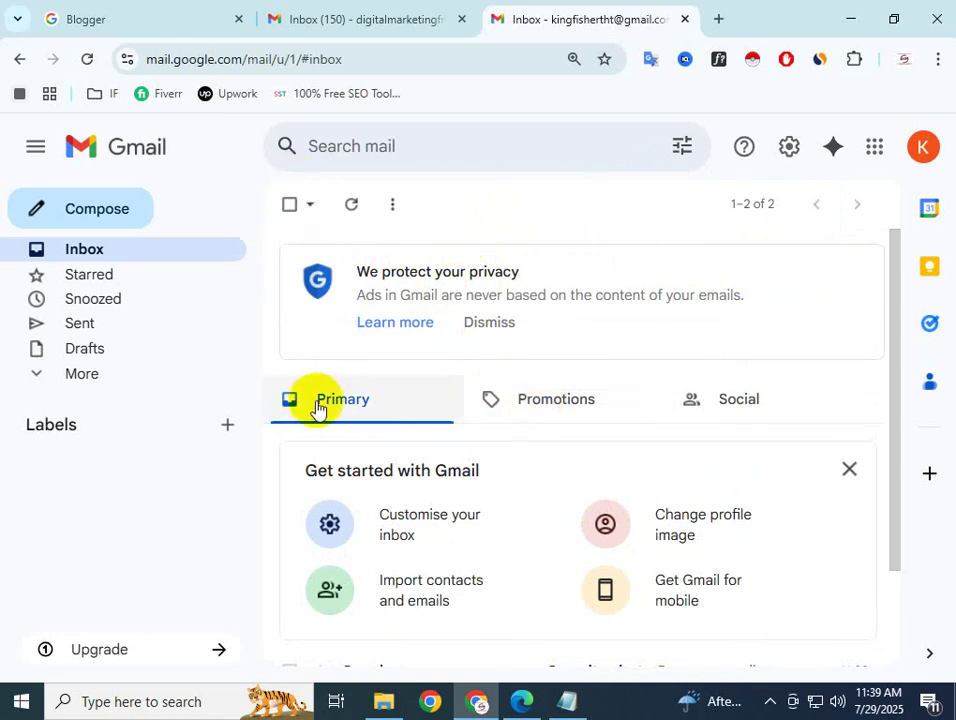
click(850, 18)
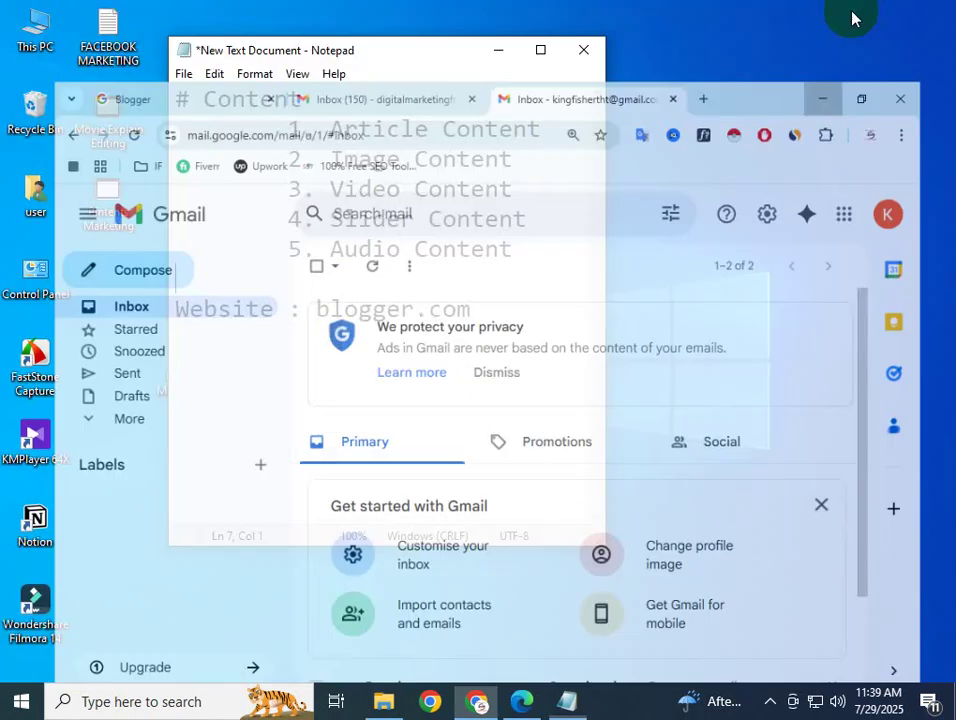
Refresh the desktop and move the Notepad notes window to the upper right
right_click(657, 190)
click(708, 243)
drag(373, 60, 721, 28)
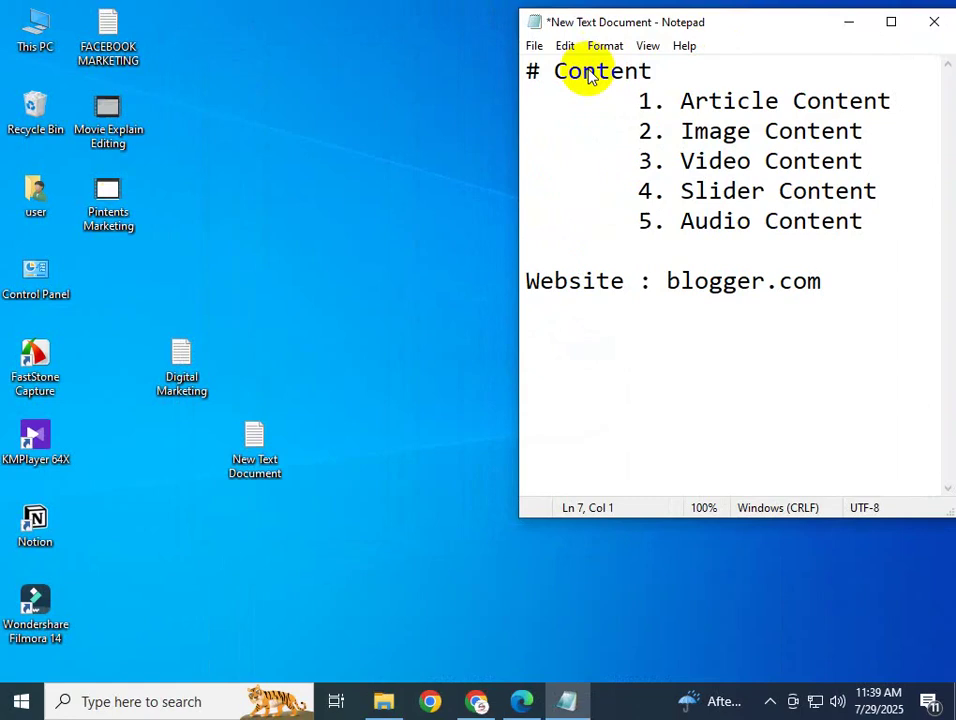
right_click(211, 190)
click(260, 239)
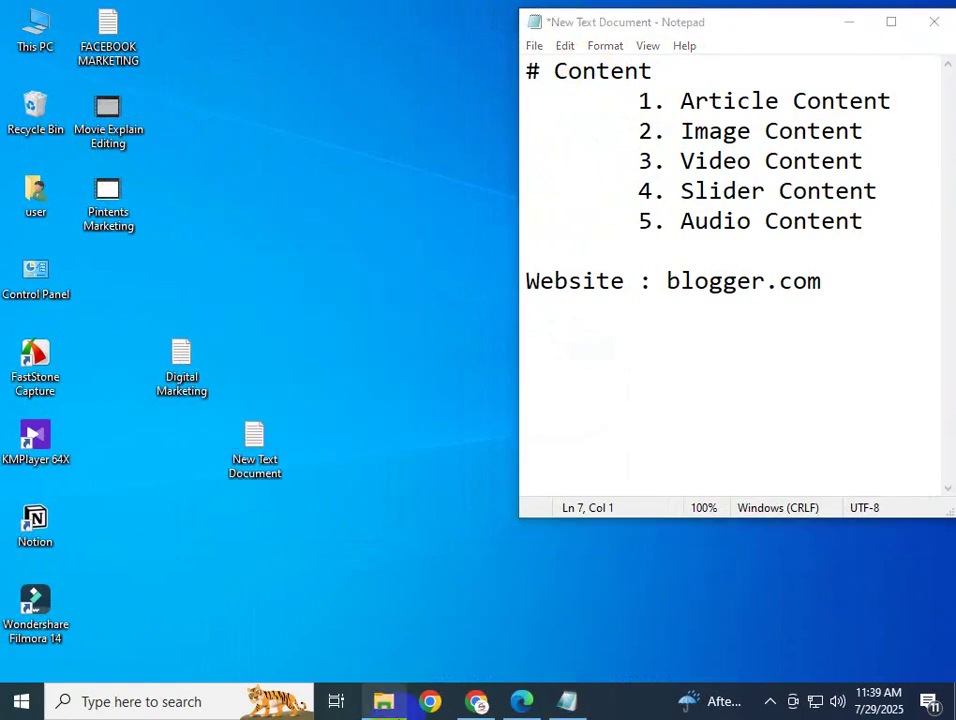
Refresh the desktop again and bring Chrome with the Gmail inbox back to the front
right_click(434, 373)
click(486, 411)
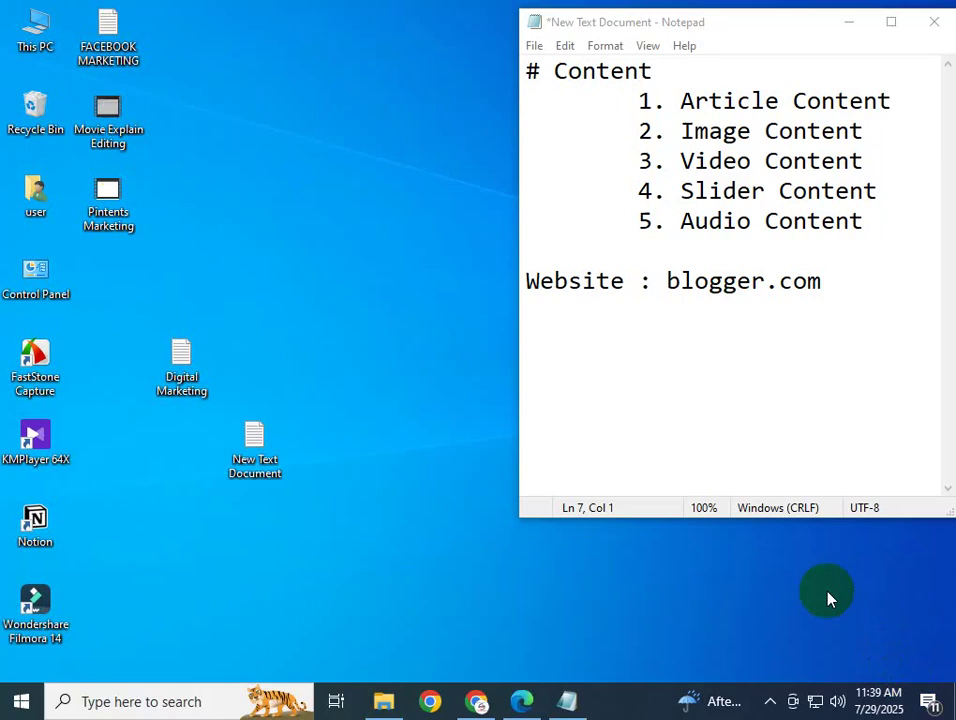
right_click(402, 282)
click(446, 336)
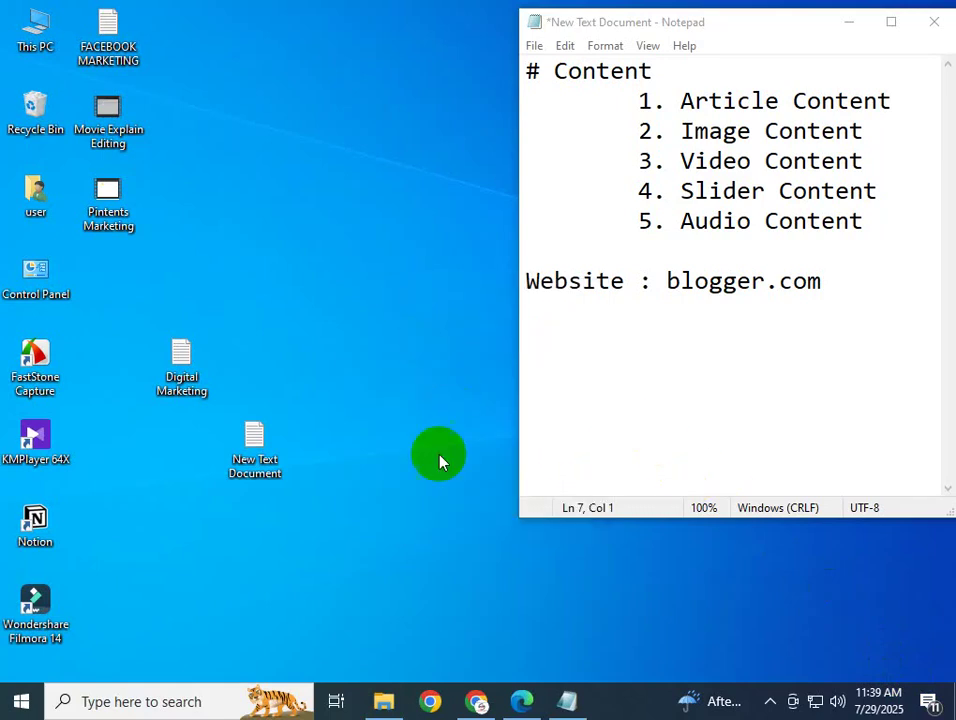
click(478, 703)
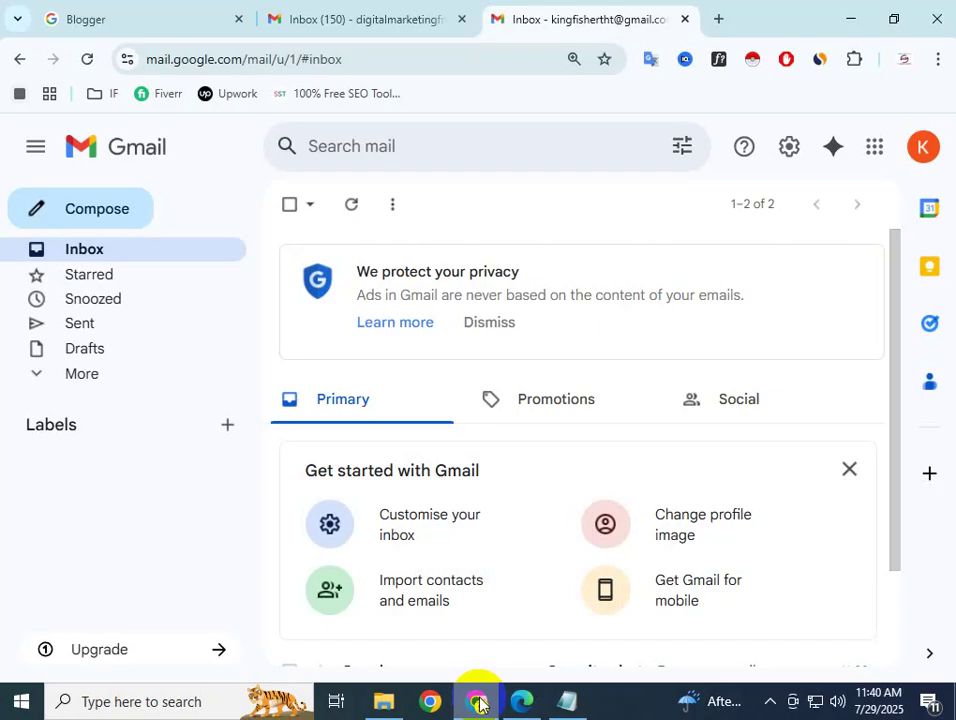
Close the extra Gmail inbox tab, then sign Blogger in with the second Google account
click(300, 19)
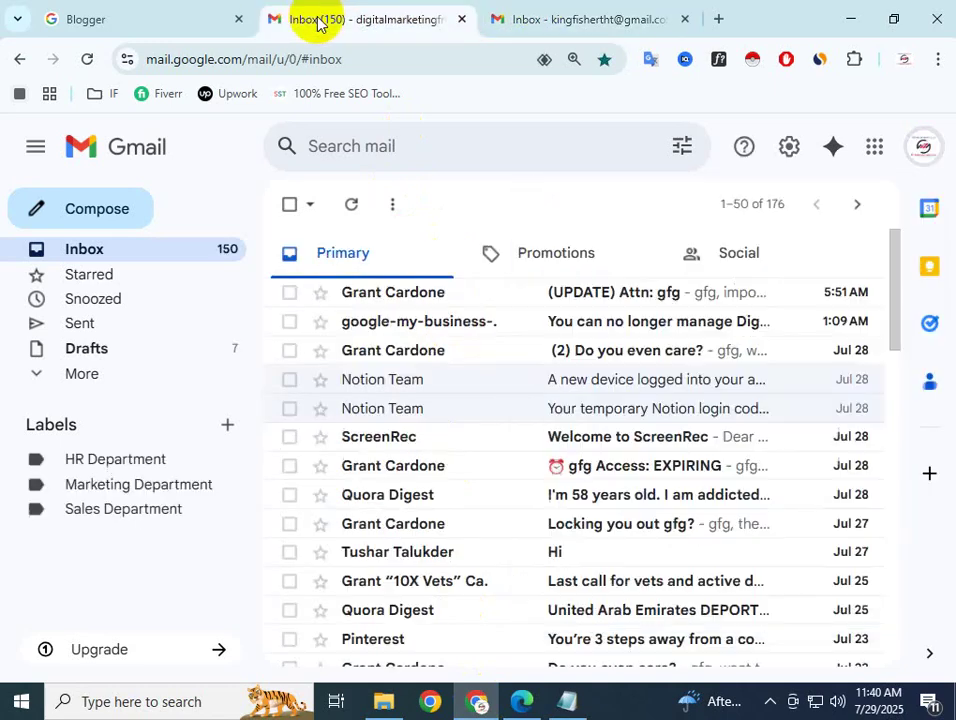
click(461, 19)
click(130, 20)
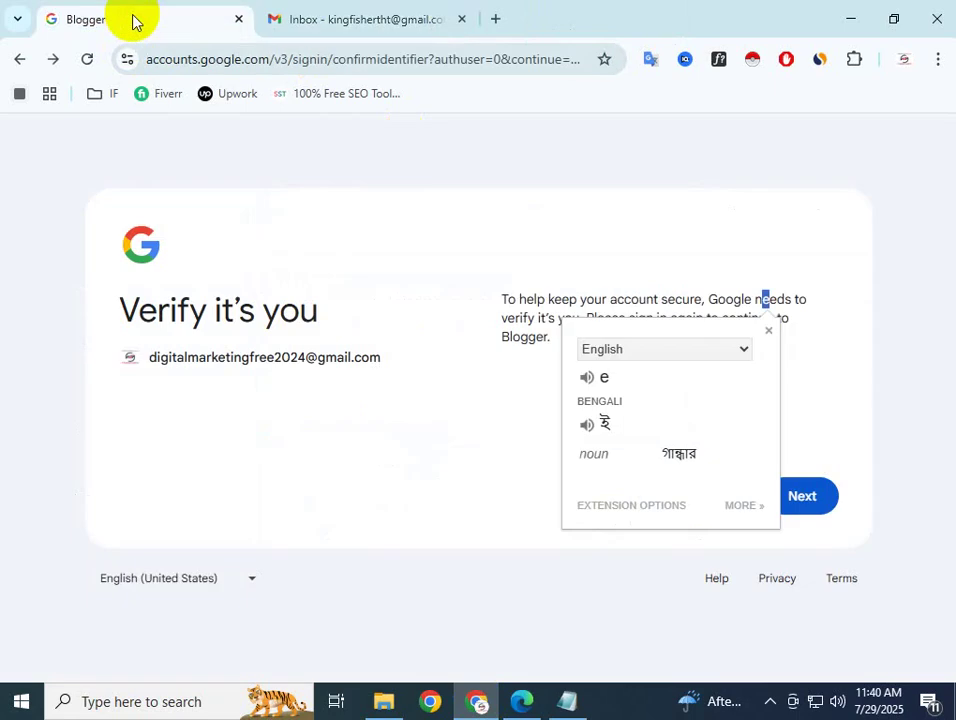
click(625, 241)
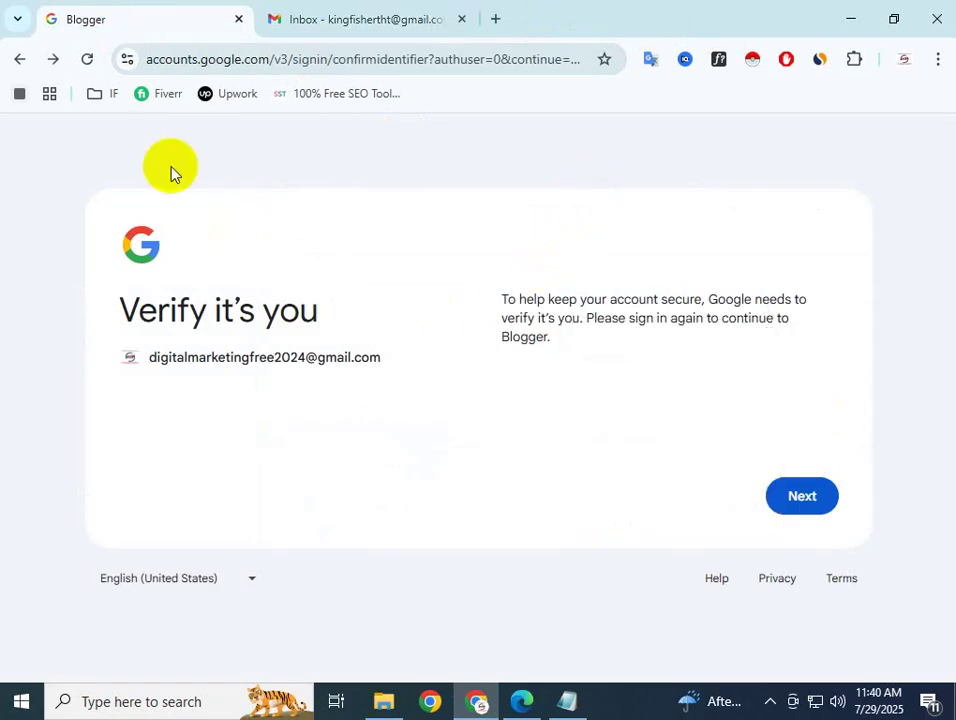
click(20, 61)
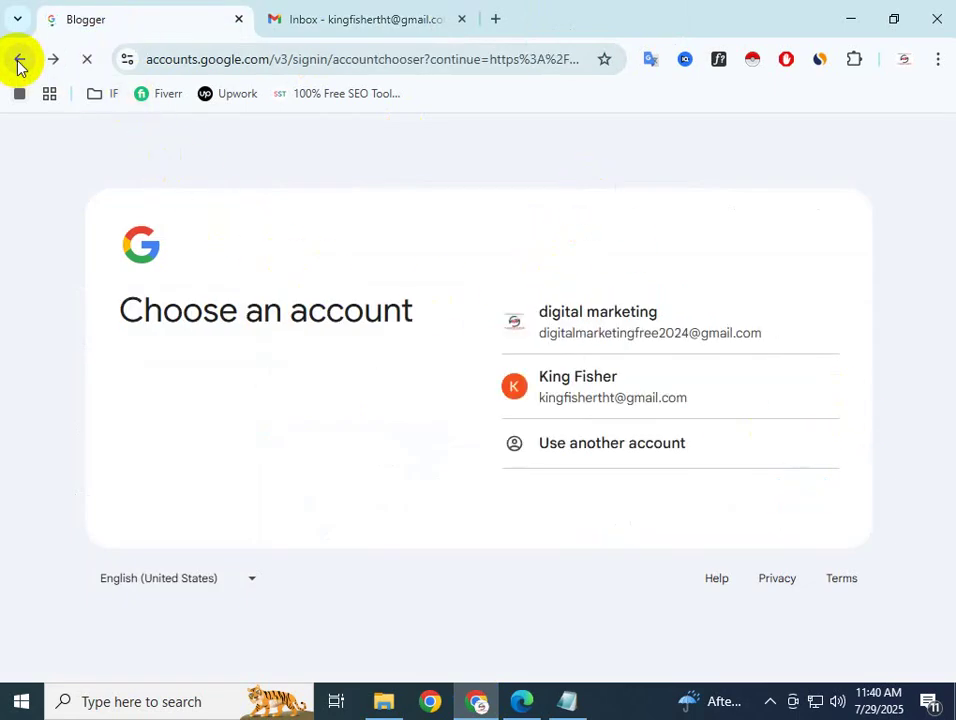
click(606, 400)
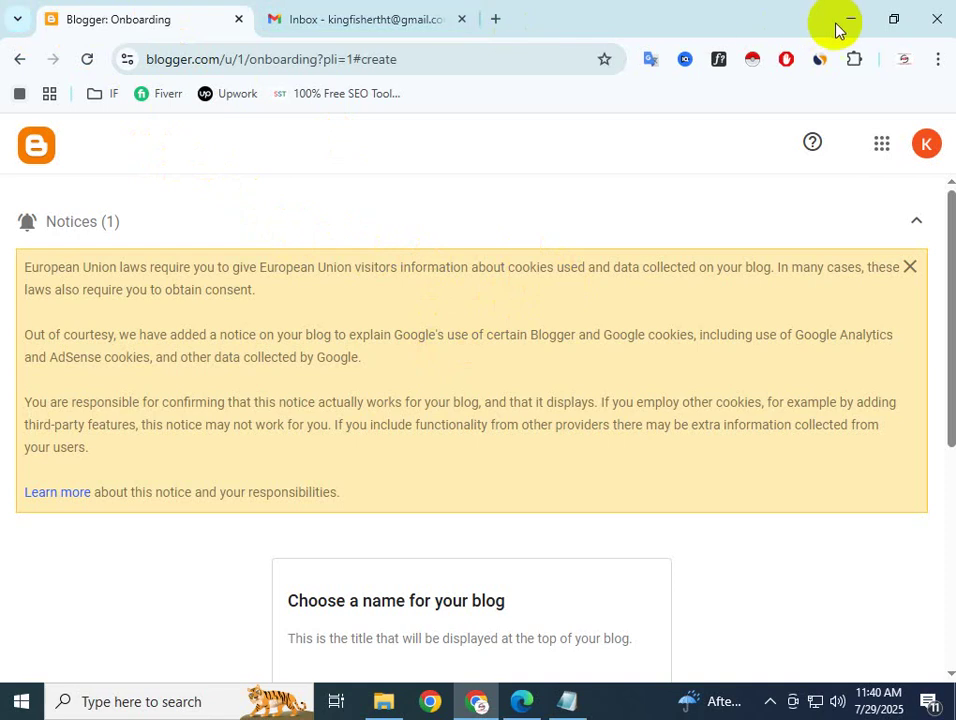
click(935, 148)
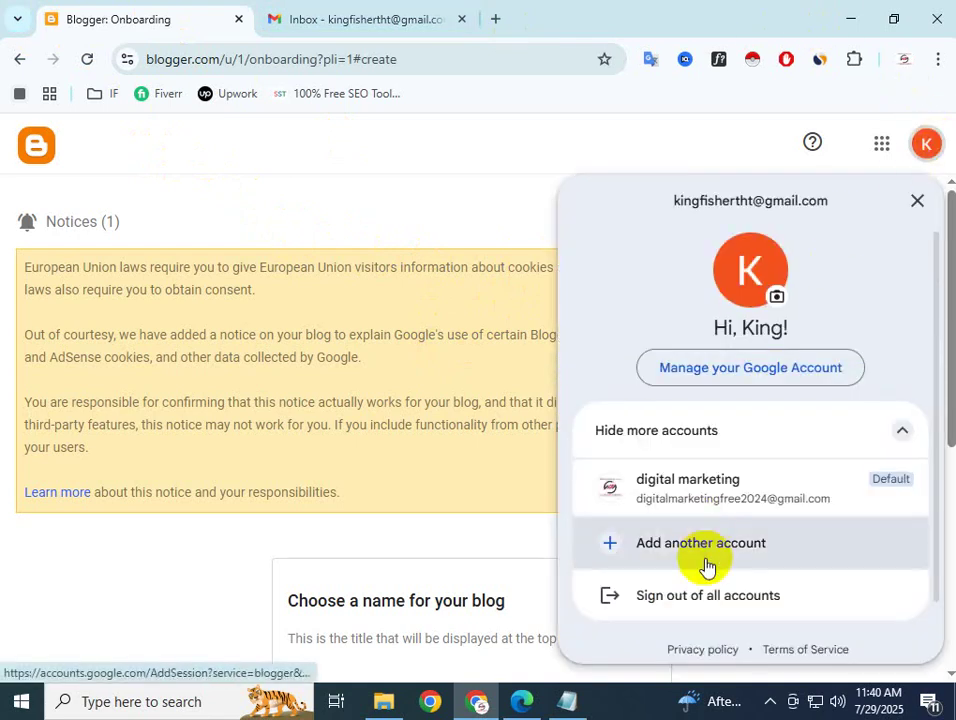
click(514, 145)
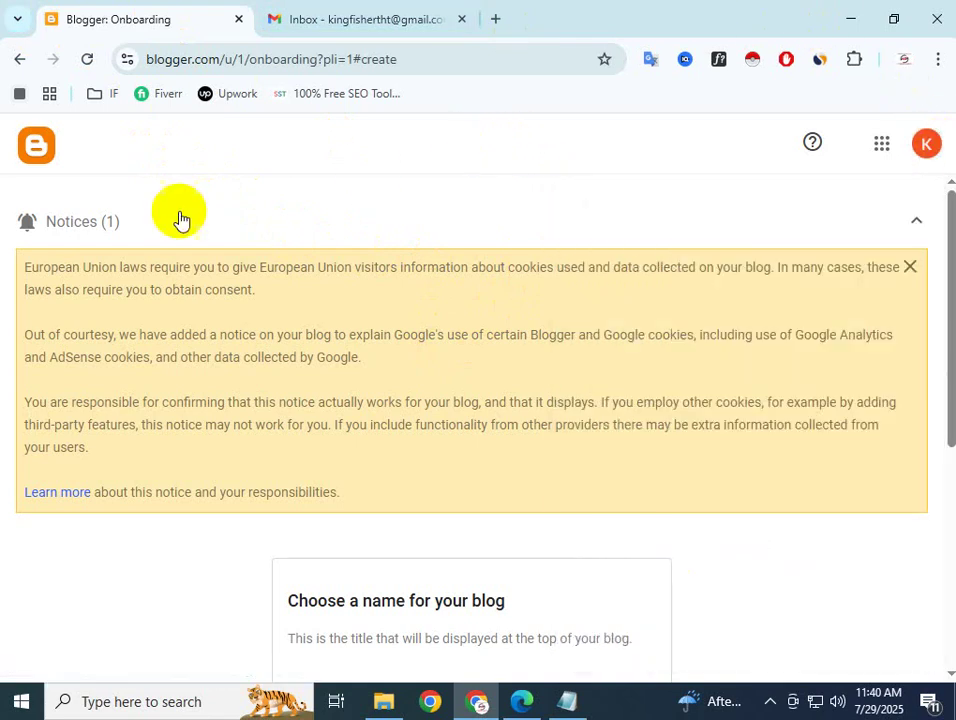
click(14, 58)
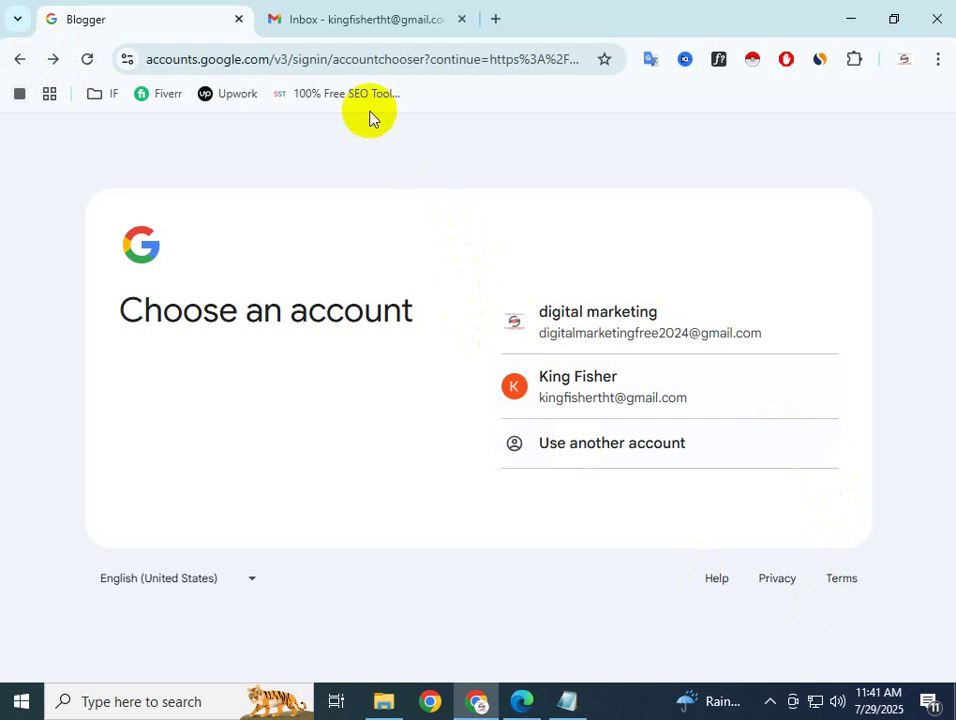
Go back to Blogger's 'Publish your passions, your way' landing page
click(12, 66)
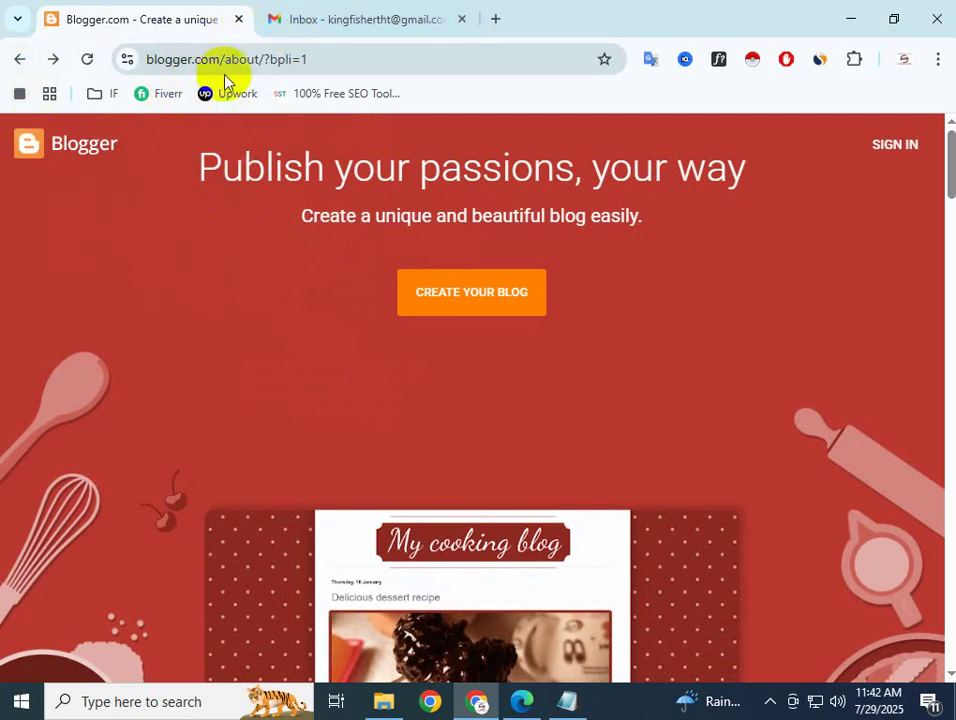
Start a new blog with CREATE YOUR BLOG on the Blogger landing page
click(480, 307)
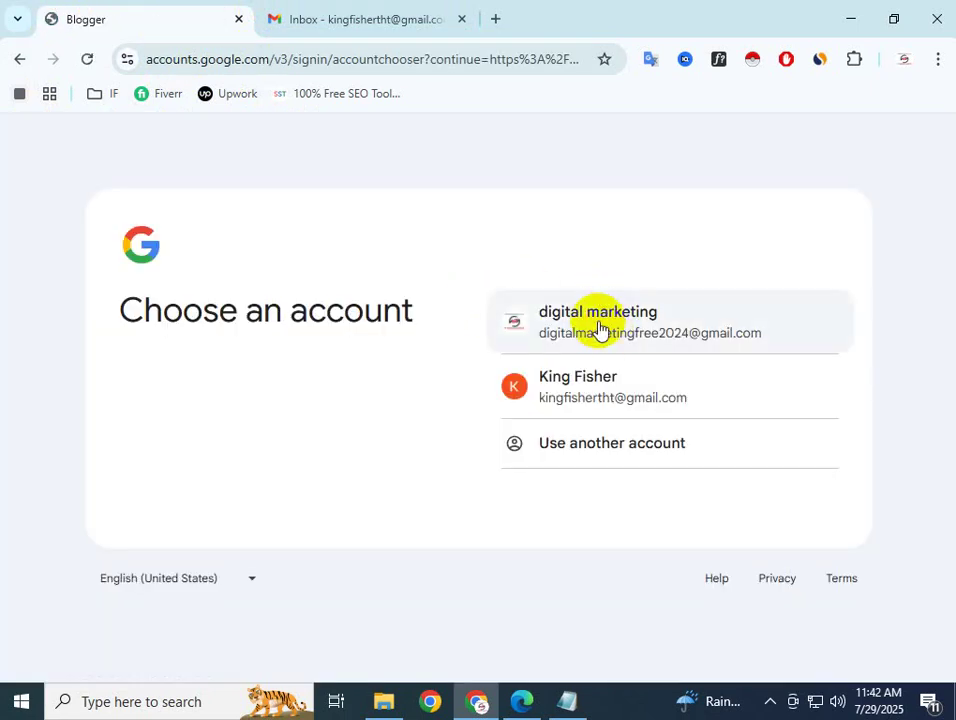
Continue with the second Google account and focus the empty blog Title field (0/100)
click(573, 393)
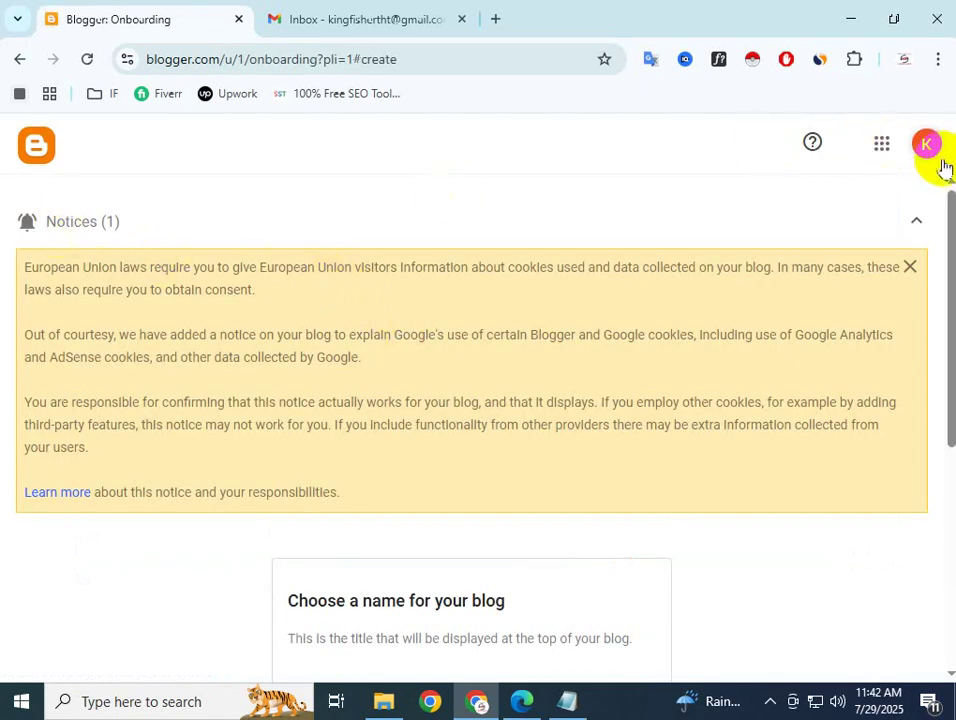
scroll(331, 442, down, 4)
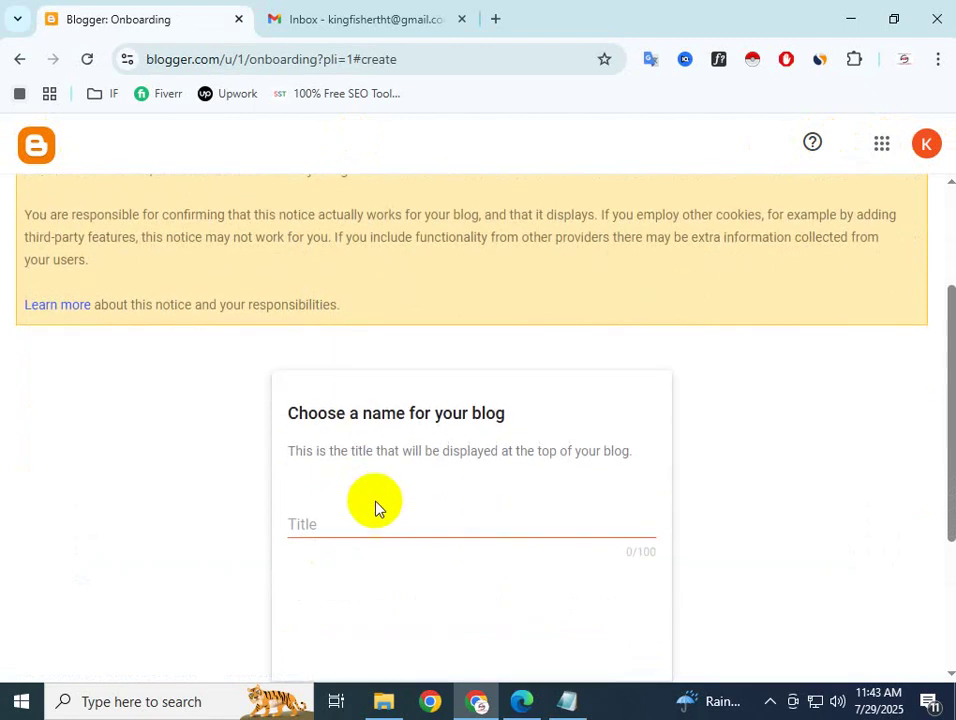
click(323, 436)
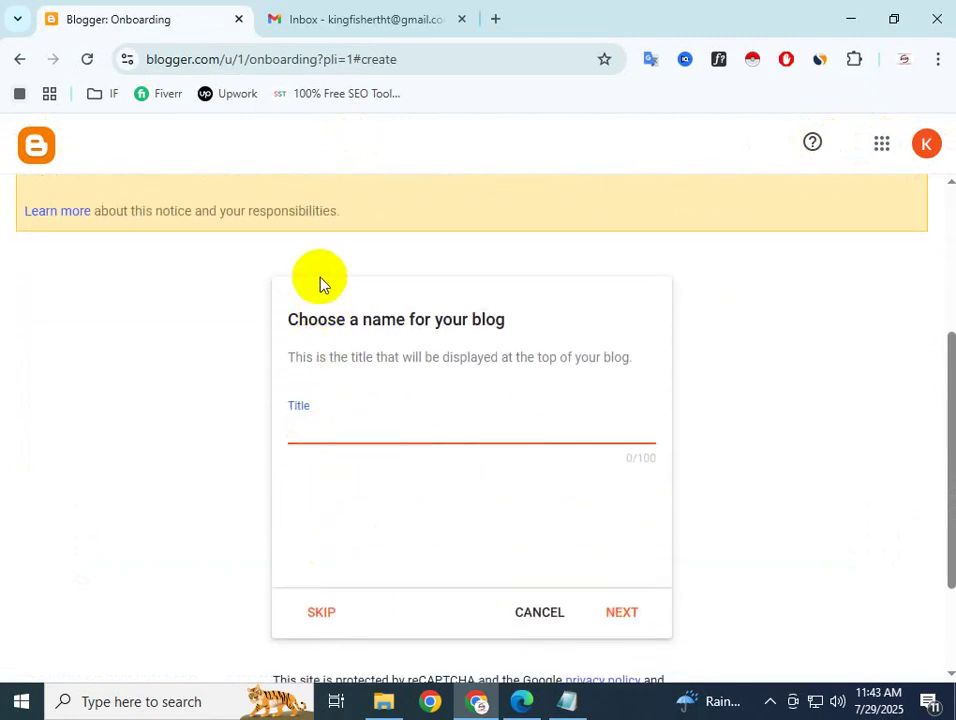
scroll(320, 284, up, 4)
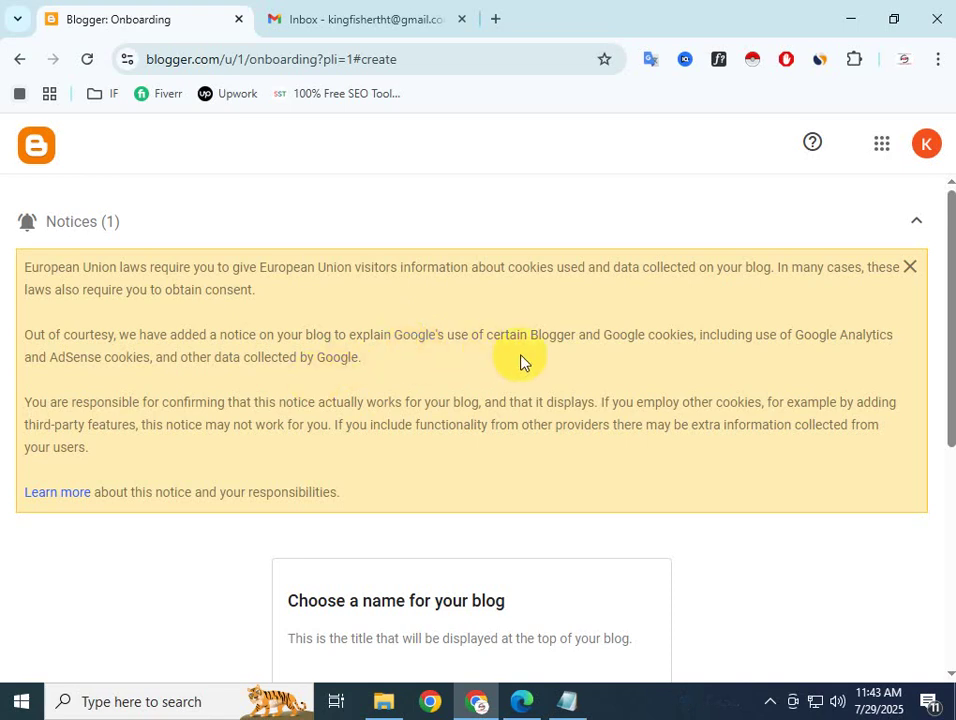
scroll(520, 362, down, 2)
scroll(356, 444, down, 2)
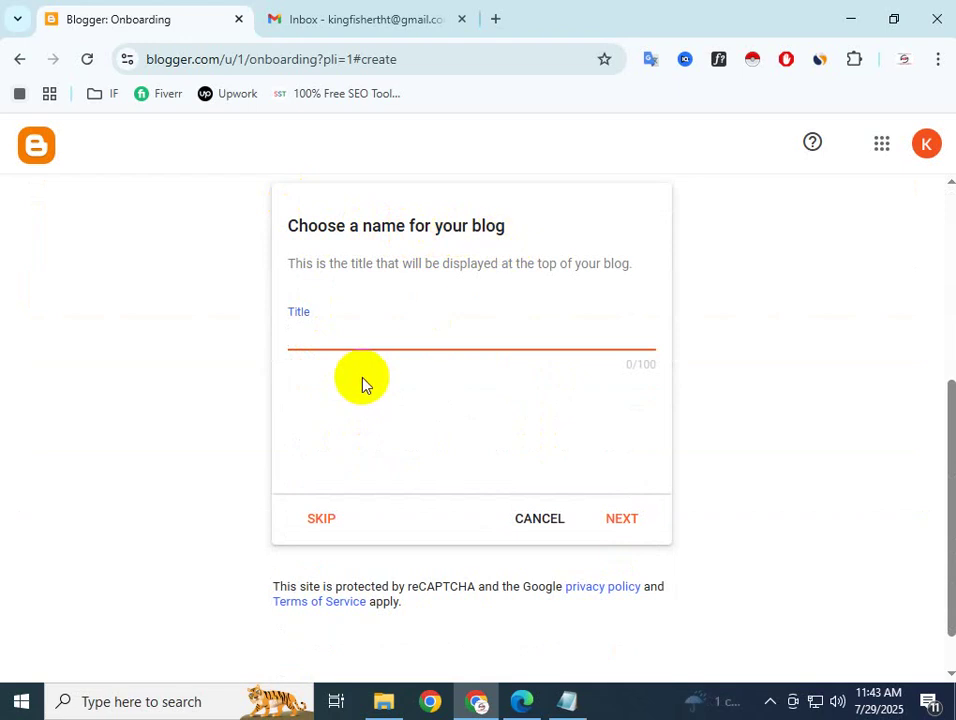
Focus the blog Title field, then open a separate Chrome window on a New Tab page
click(317, 335)
click(320, 337)
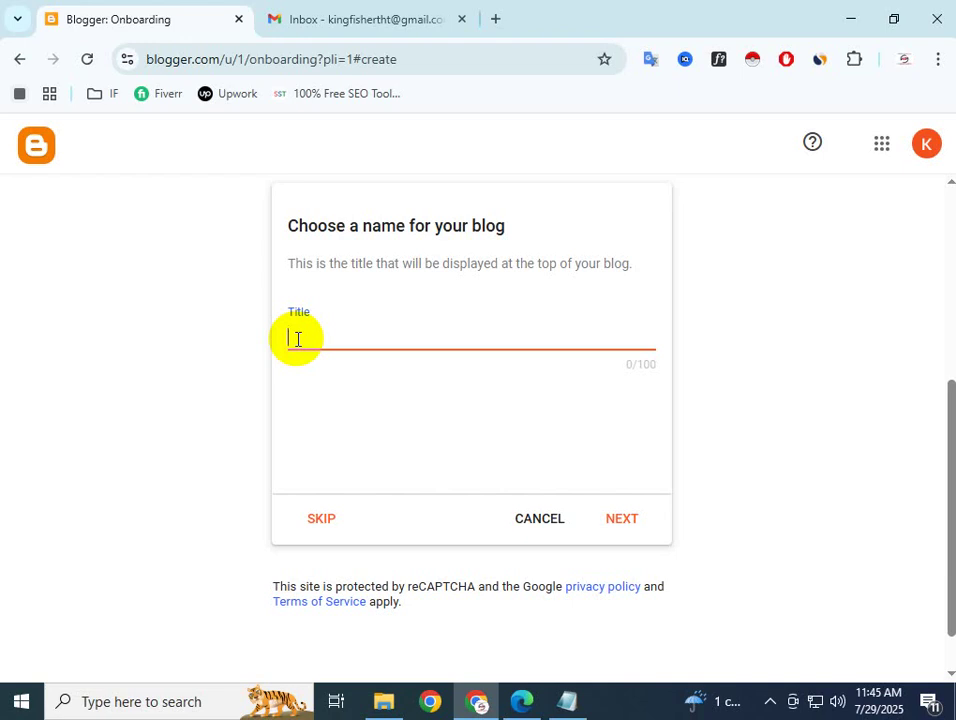
click(297, 339)
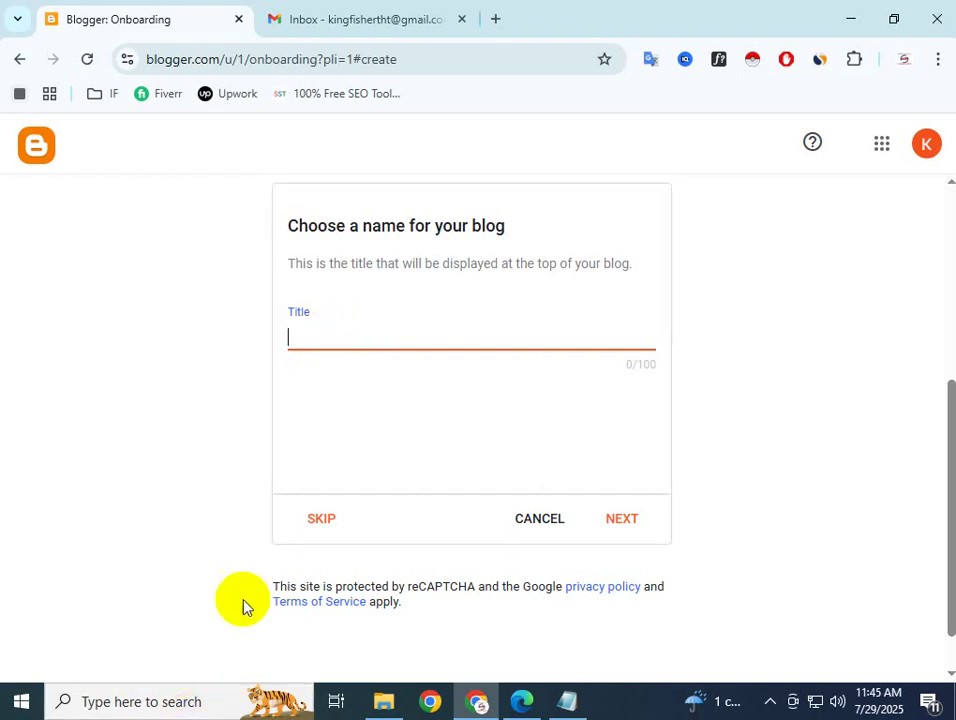
click(441, 704)
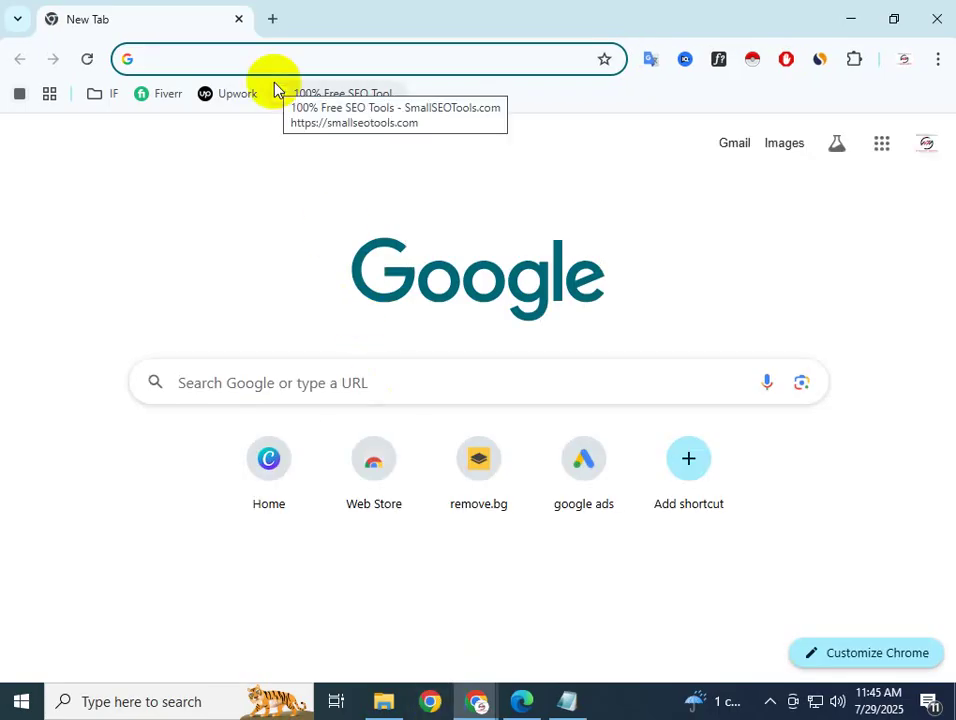
Search Google for 'prothom alo news' using the 'prothom' address-bar suggestion
click(203, 62)
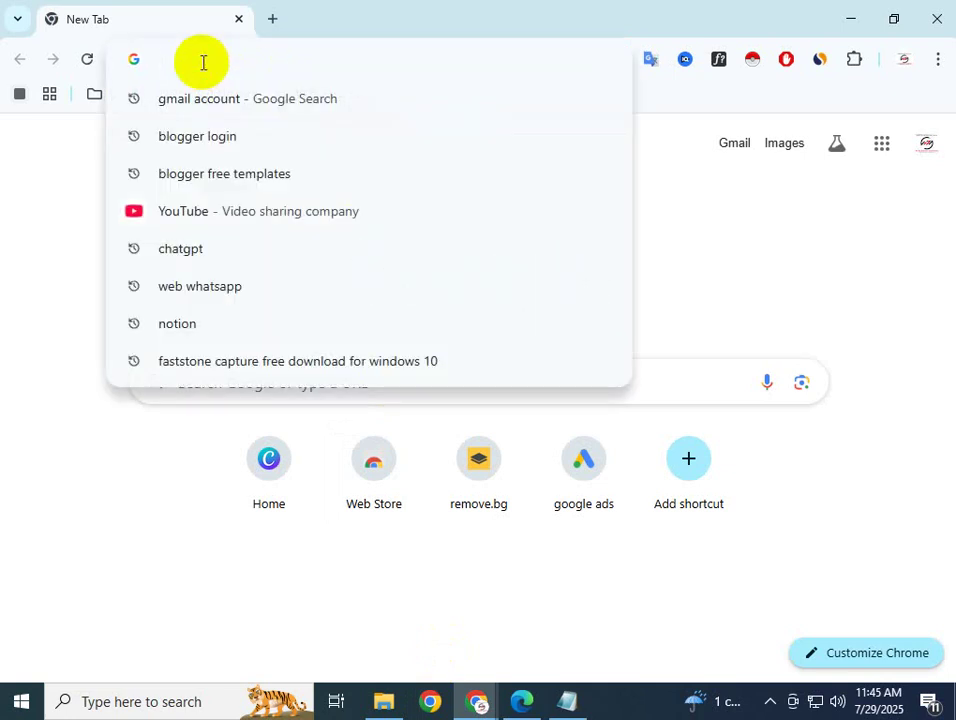
text(b)
key(BackSpace)
key(BackSpace)
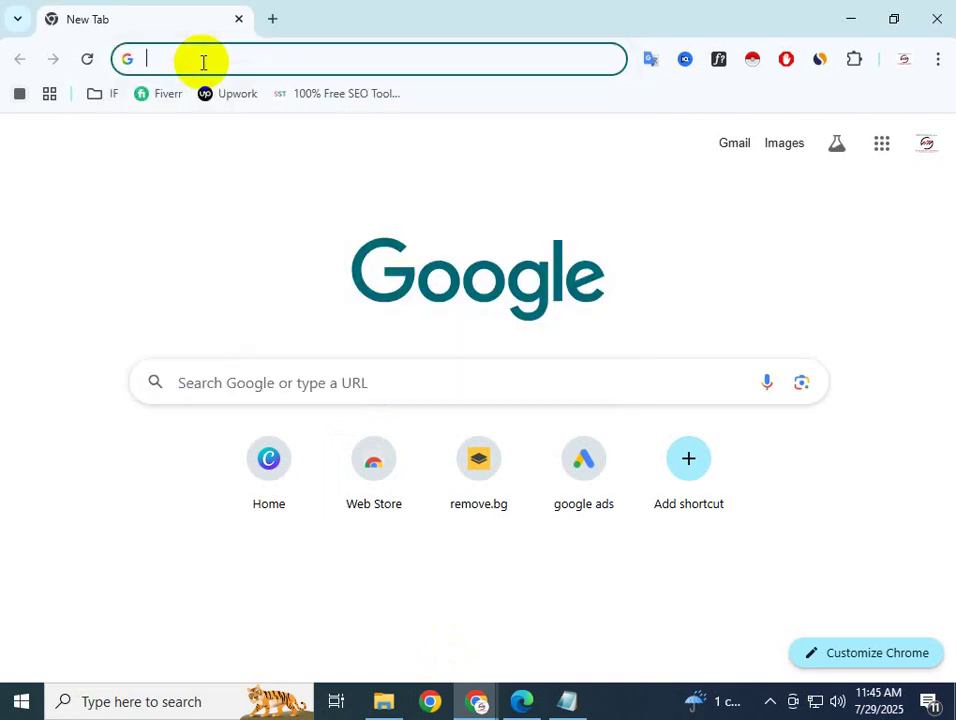
text(bO)
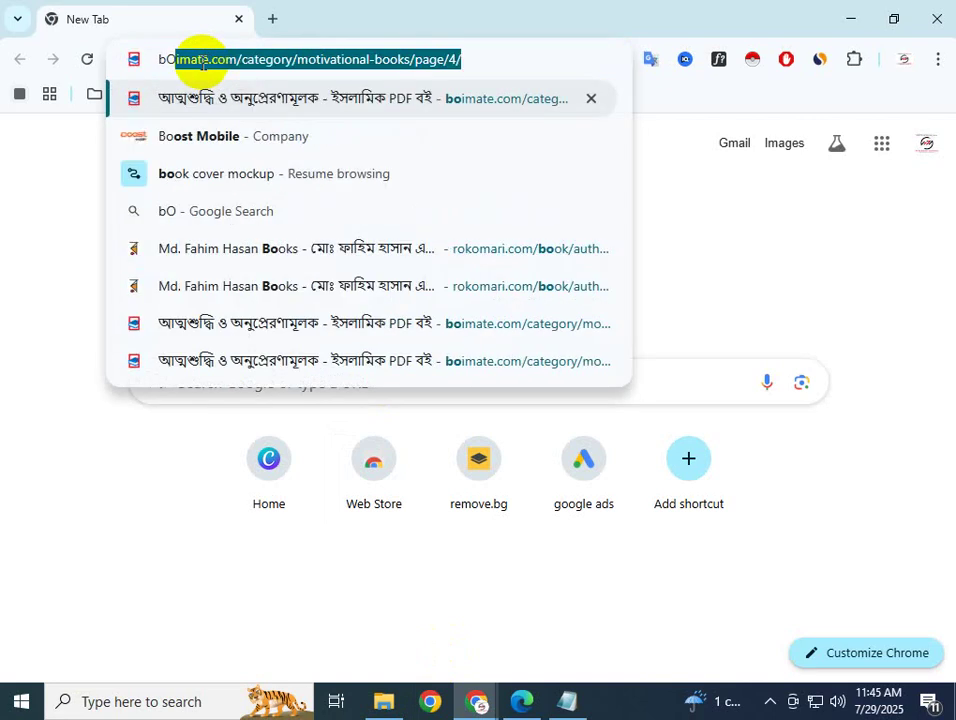
key(BackSpace)
key(BackSpace)
key(BackSpace)
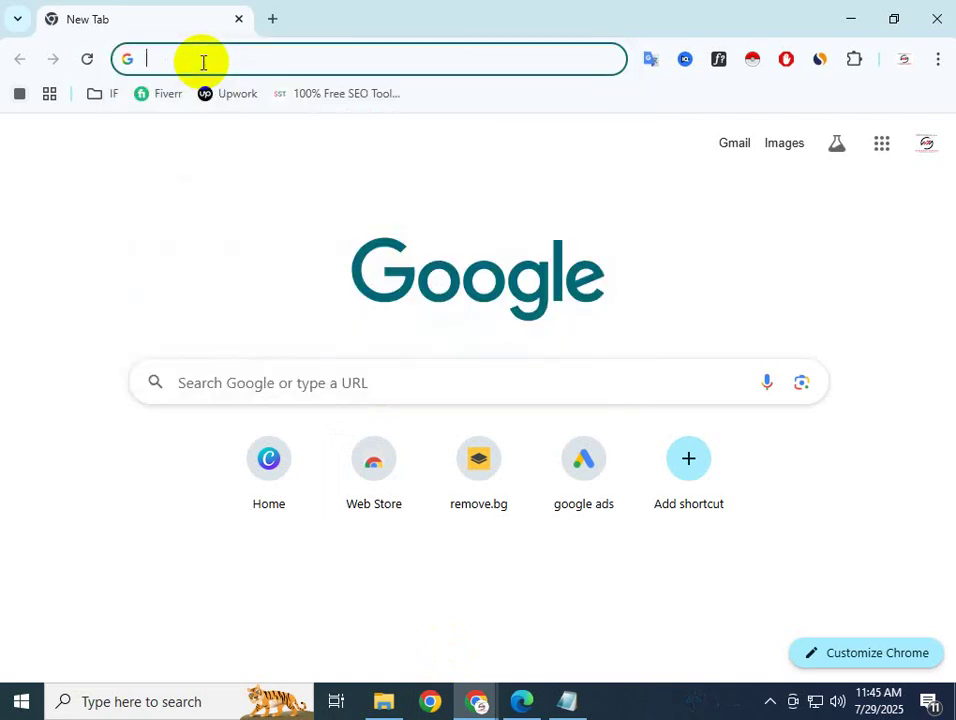
text(bLOGG)
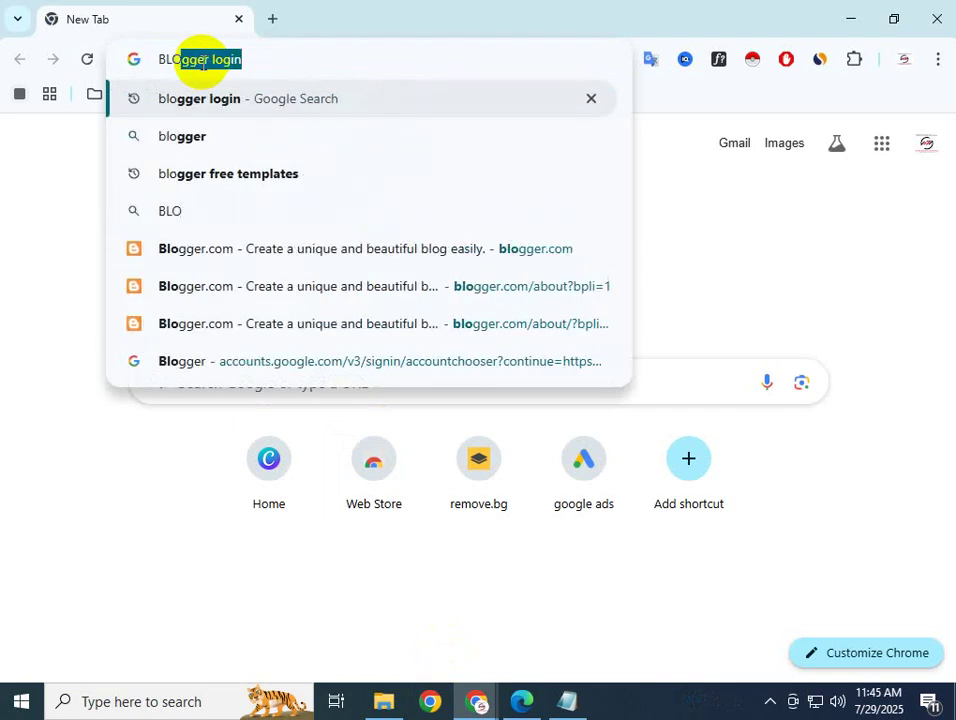
key(BackSpace)
key(BackSpace)
key(BackSpace)
key(BackSpace)
key(BackSpace)
key(BackSpace)
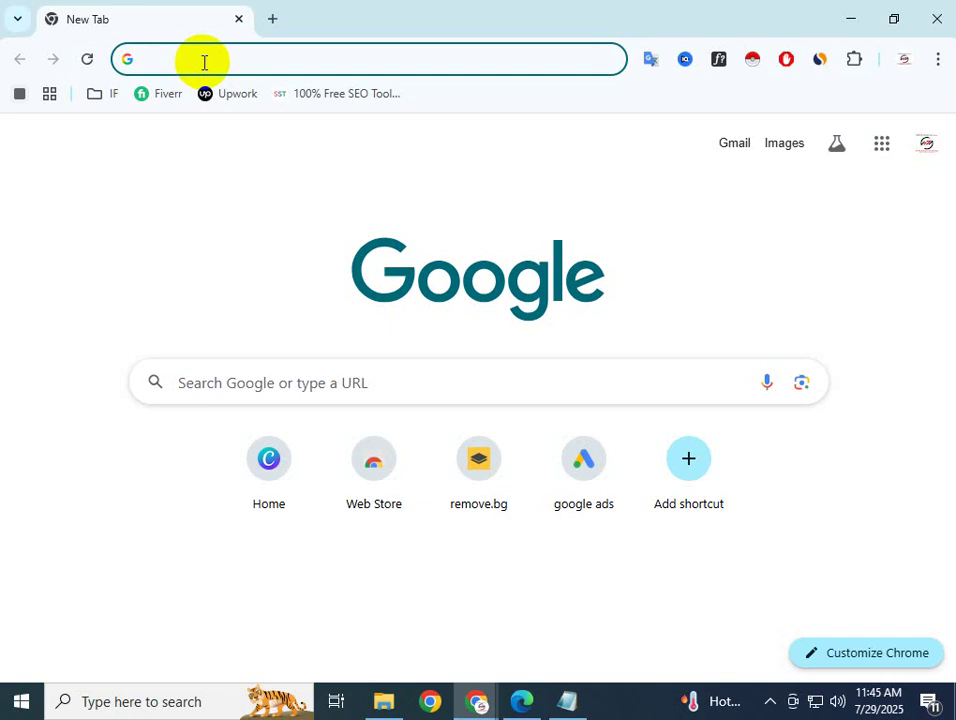
text(pR)
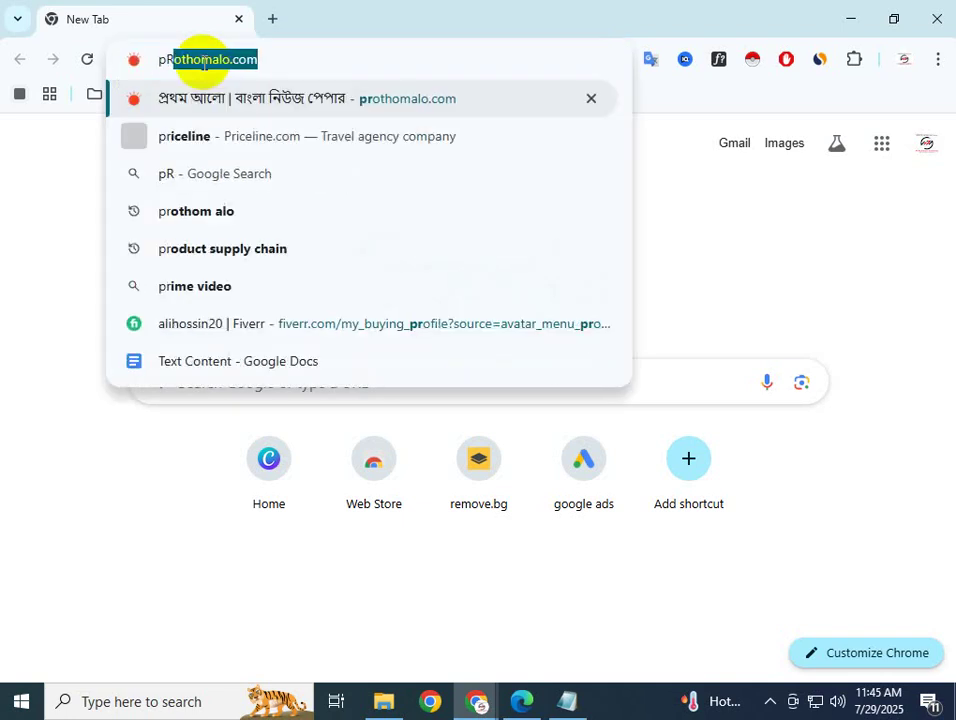
text(OTHOM)
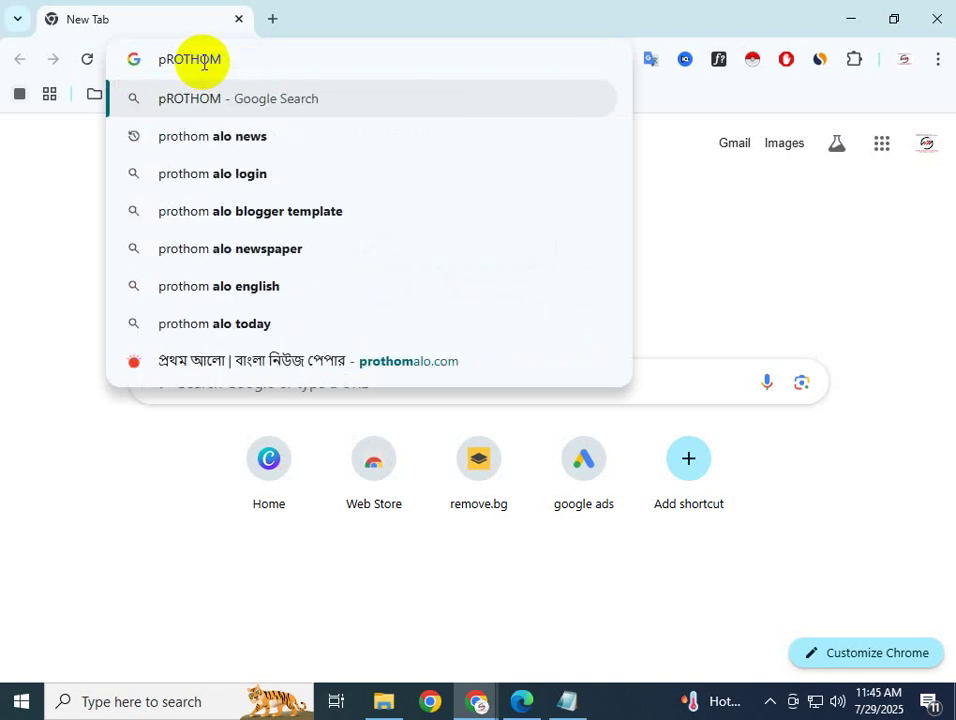
click(205, 135)
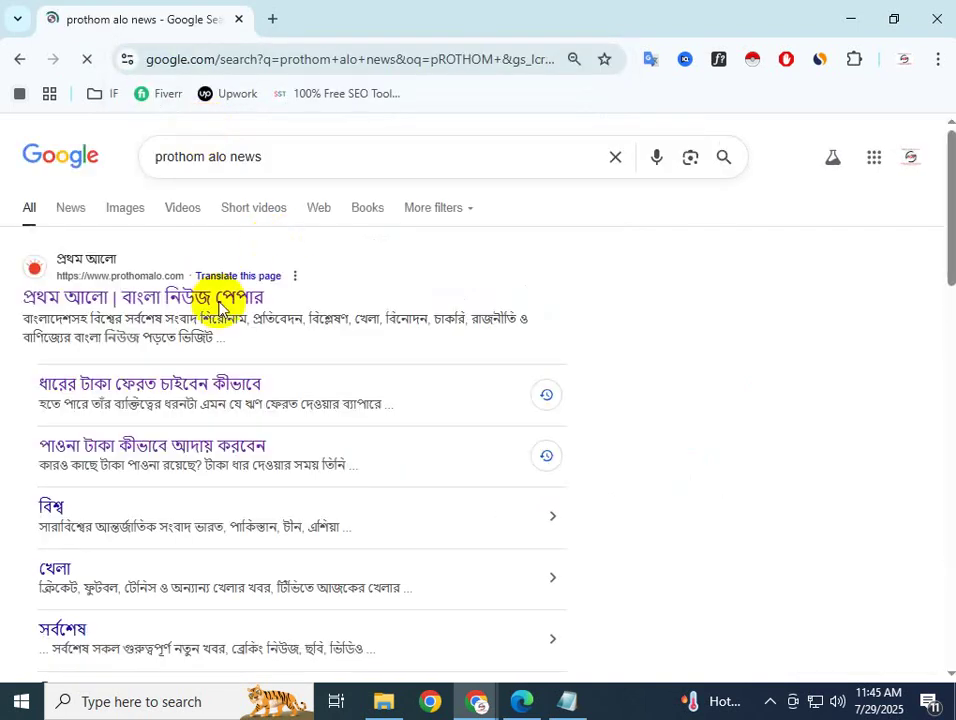
Open the প্রথম আলো homepage from the results and dismiss the Google sign-in popup
click(162, 303)
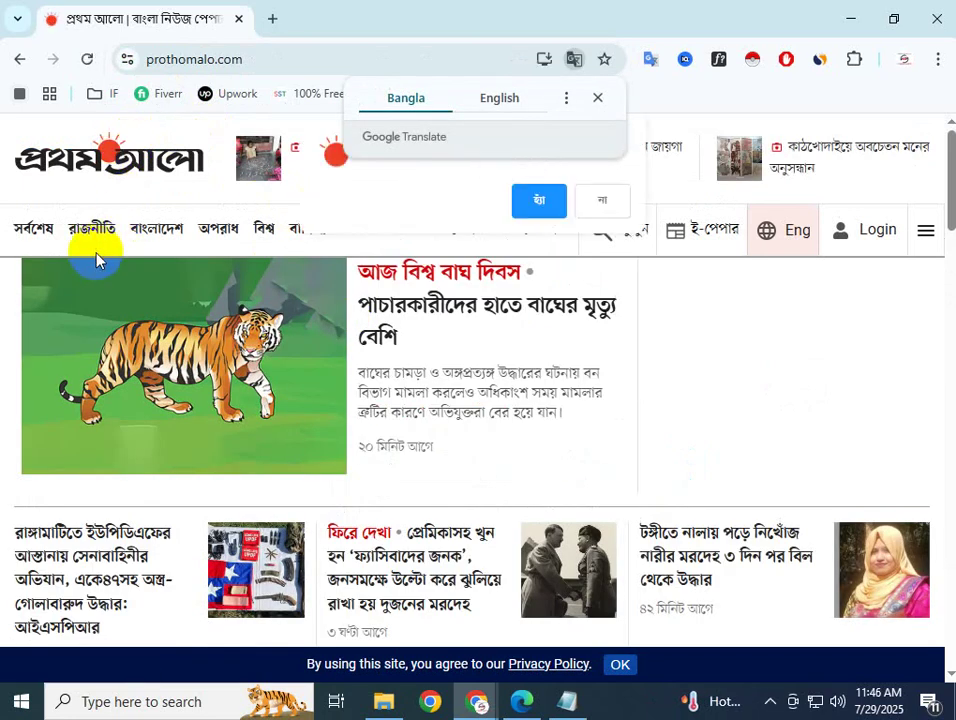
click(889, 158)
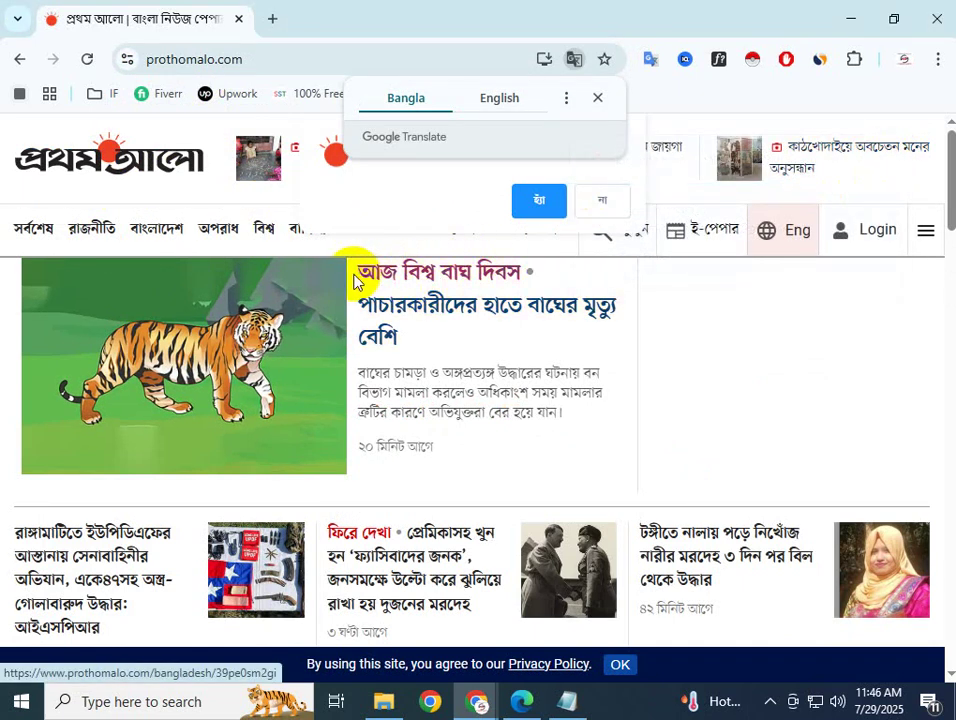
scroll(362, 505, down, 3)
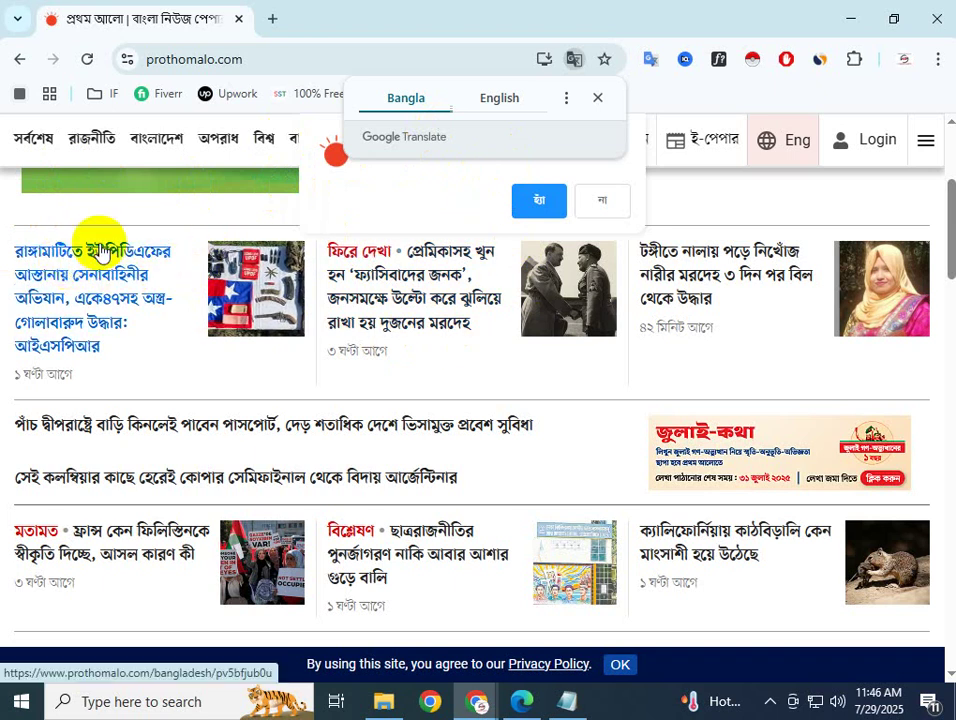
scroll(522, 331, up, 3)
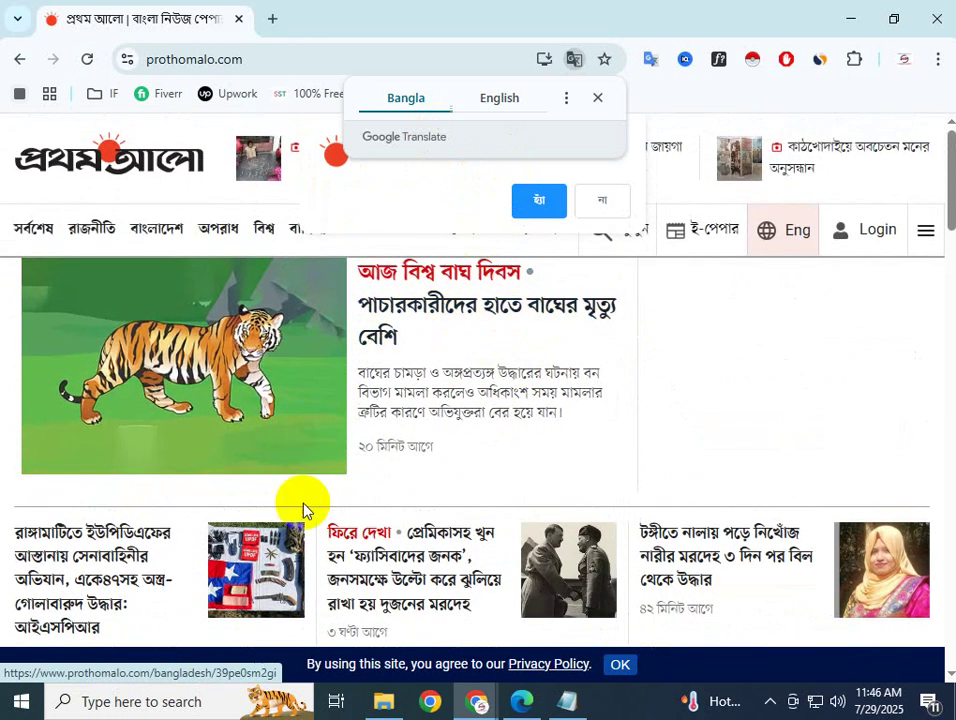
Scroll down the Prothom Alo homepage stories to the sports section headlines
scroll(418, 515, down, 3)
scroll(380, 530, down, 2)
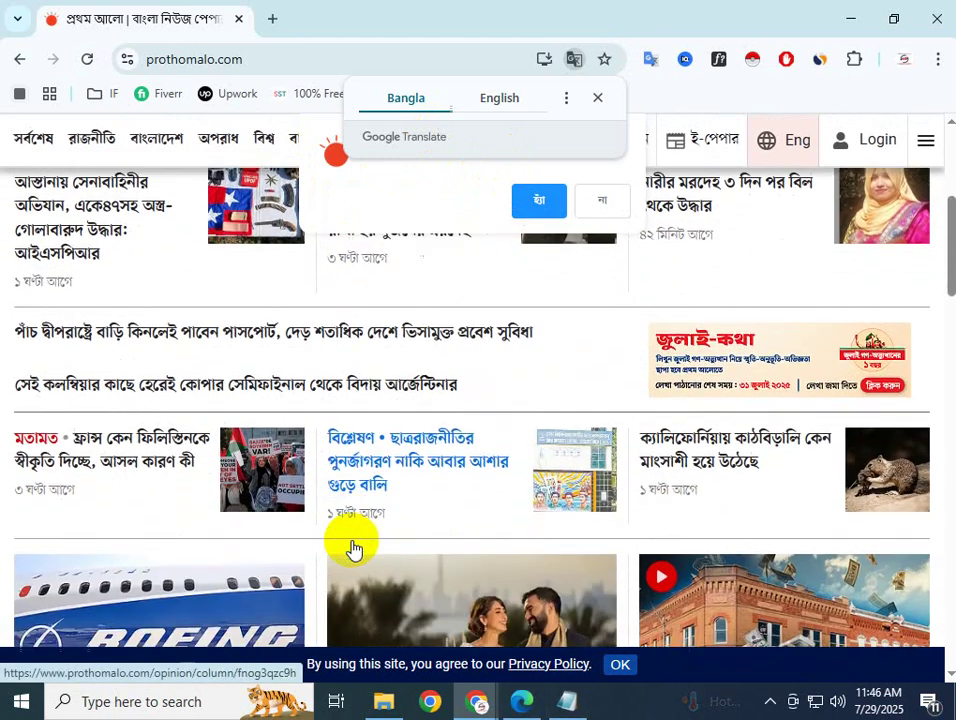
scroll(155, 415, up, 4)
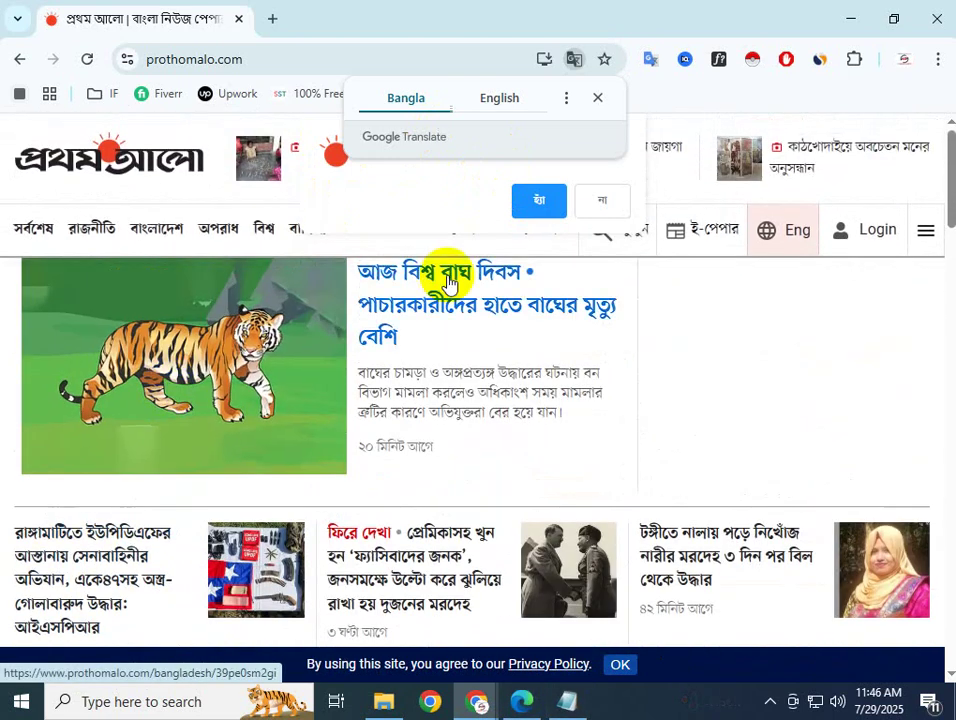
scroll(437, 495, down, 10)
scroll(437, 495, down, 2)
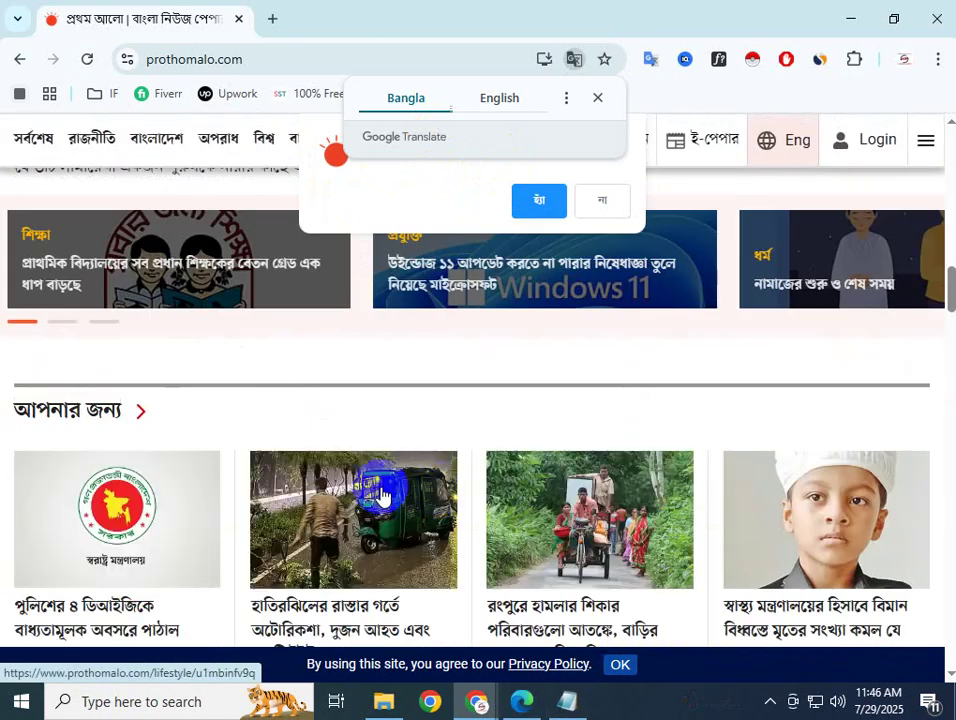
scroll(301, 599, down, 2)
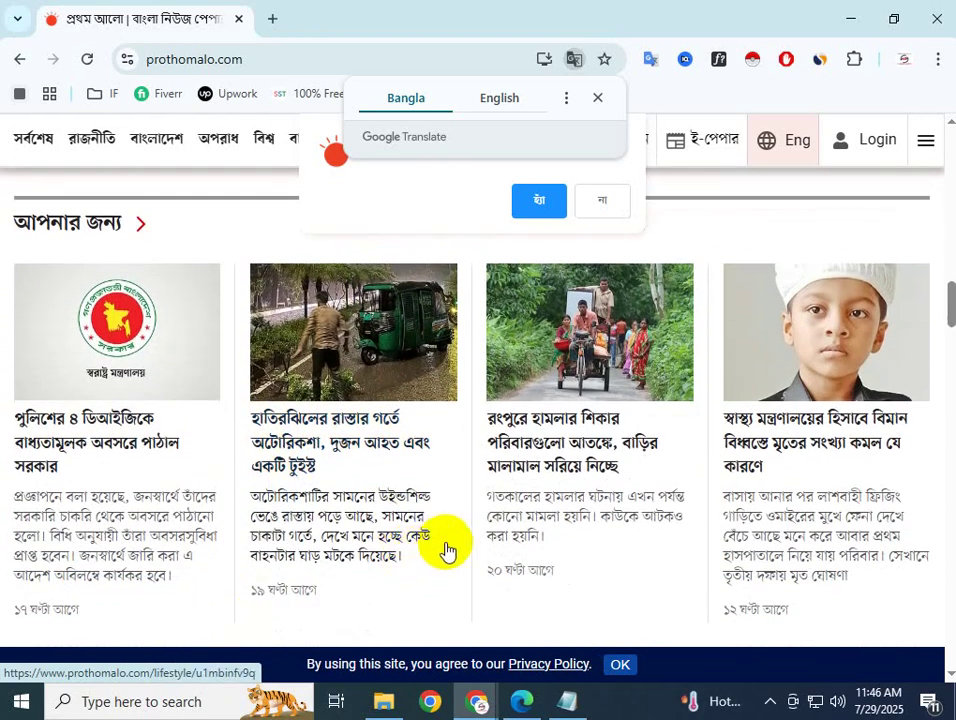
scroll(545, 512, down, 1)
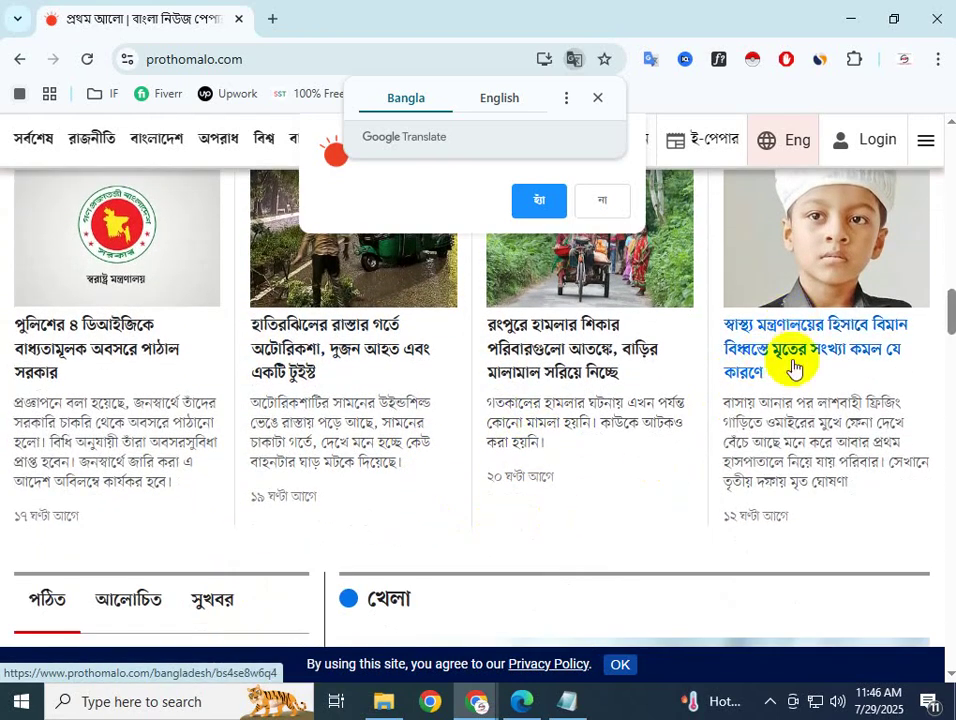
scroll(559, 459, down, 6)
scroll(495, 511, down, 5)
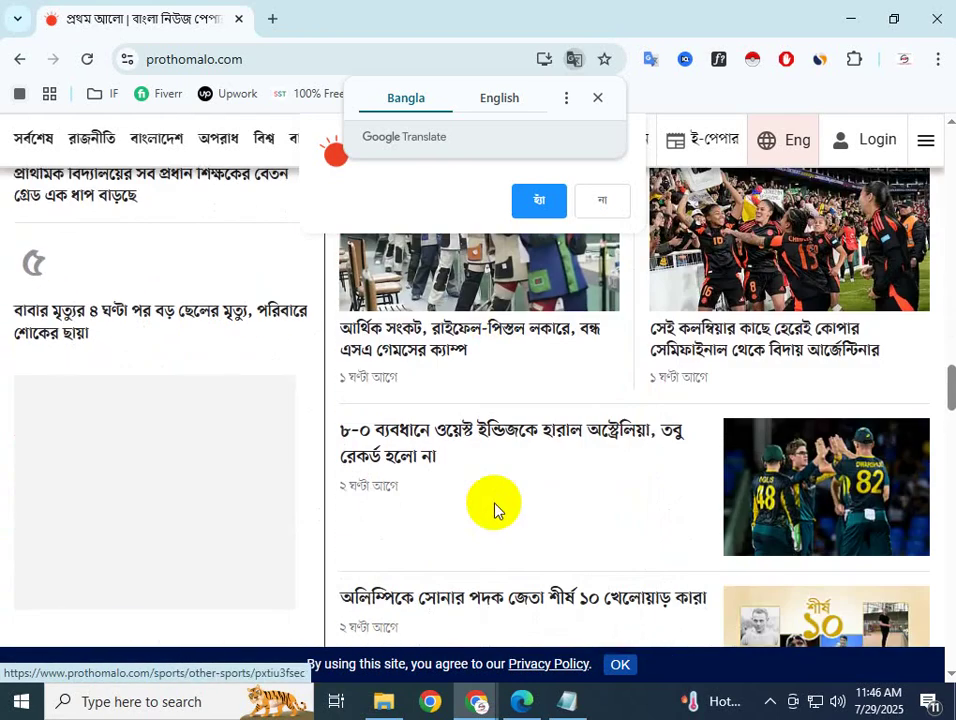
scroll(403, 382, down, 1)
scroll(474, 521, down, 1)
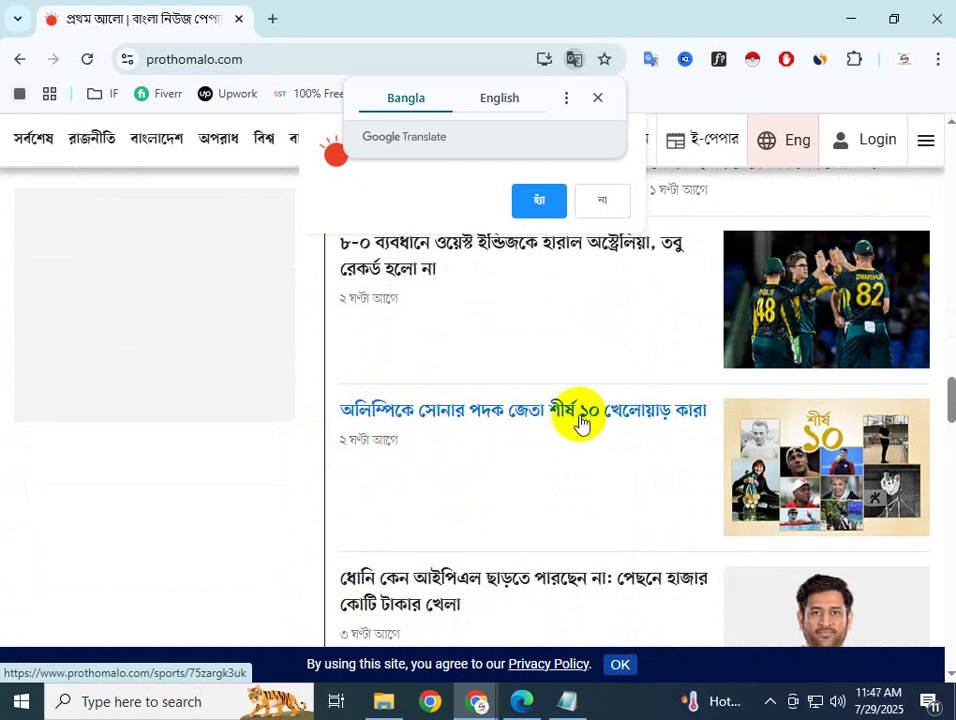
Open the Olympics gold-medal article and try selecting its headline
click(655, 418)
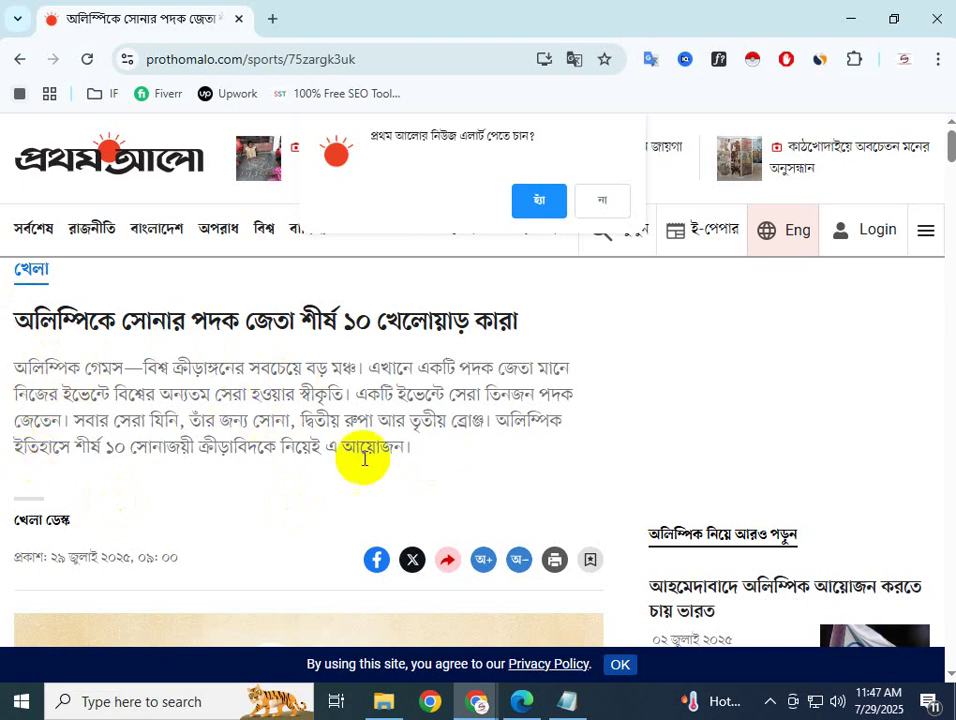
drag(410, 450, 35, 357)
click(62, 352)
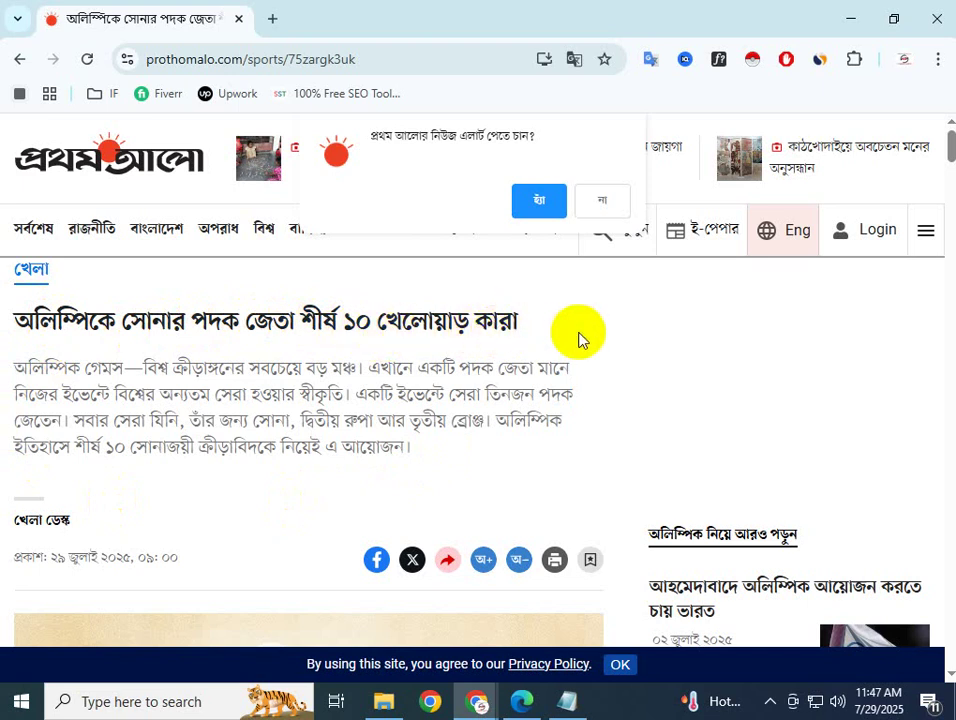
drag(519, 322, 3, 328)
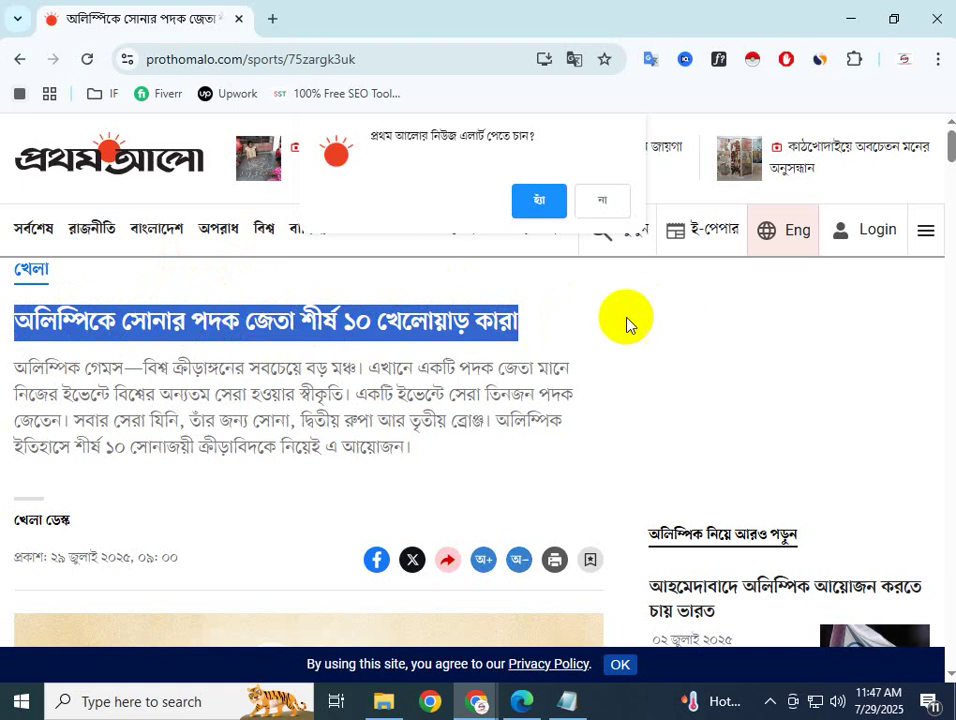
click(517, 325)
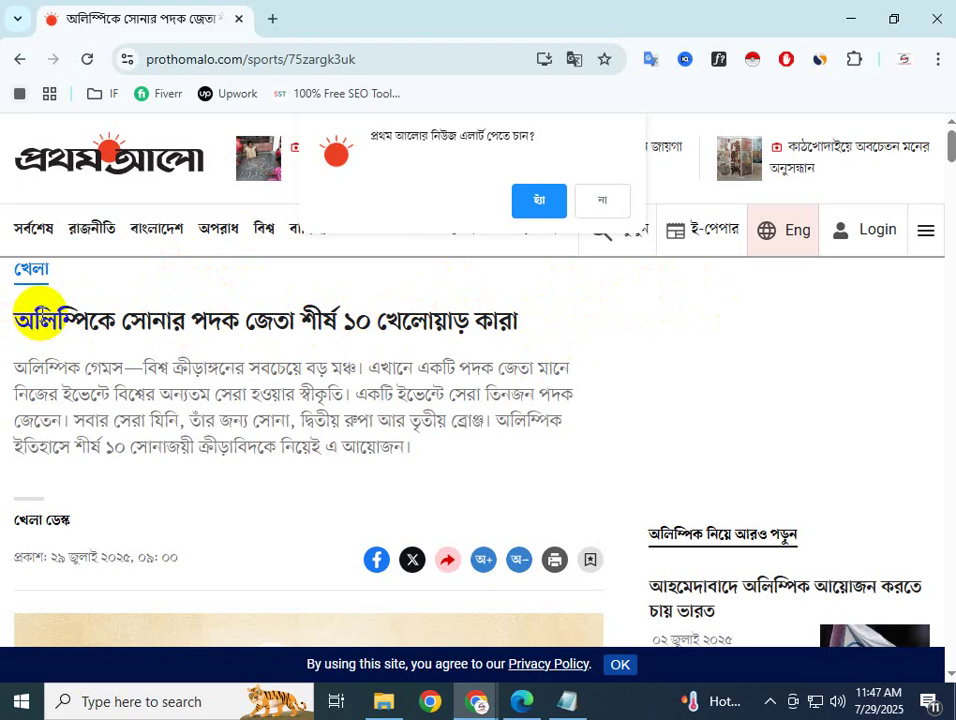
Copy the headline 'অলিম্পিকে সোনার পদক জেতা শীর্ষ ১০ খেলোয়াড় কারা' and bring Notepad forward
drag(521, 322, 34, 307)
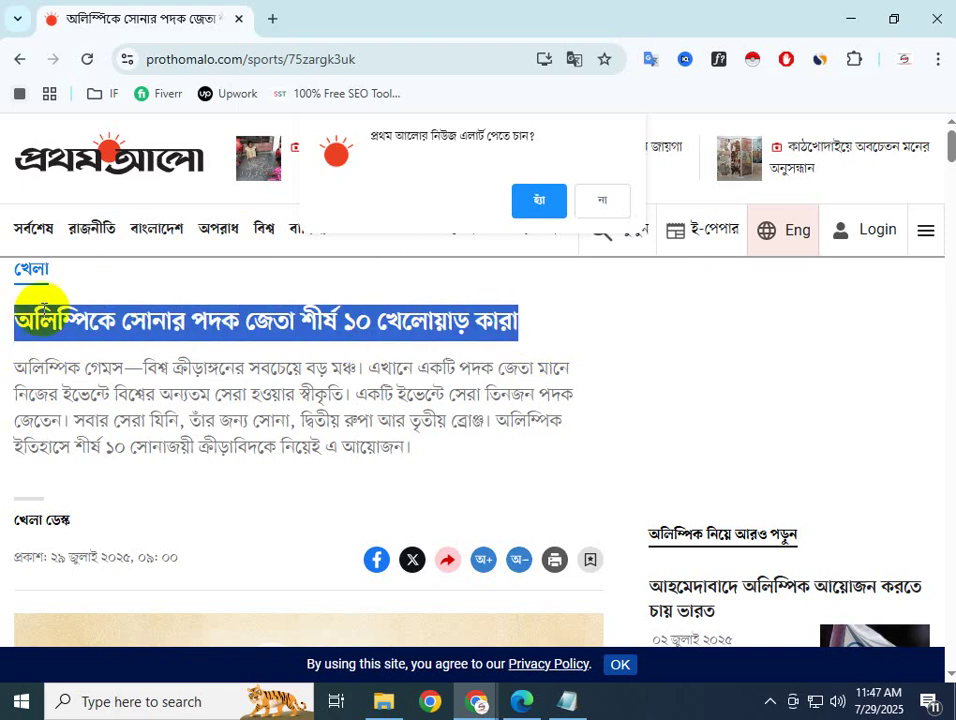
right_click(42, 318)
click(106, 338)
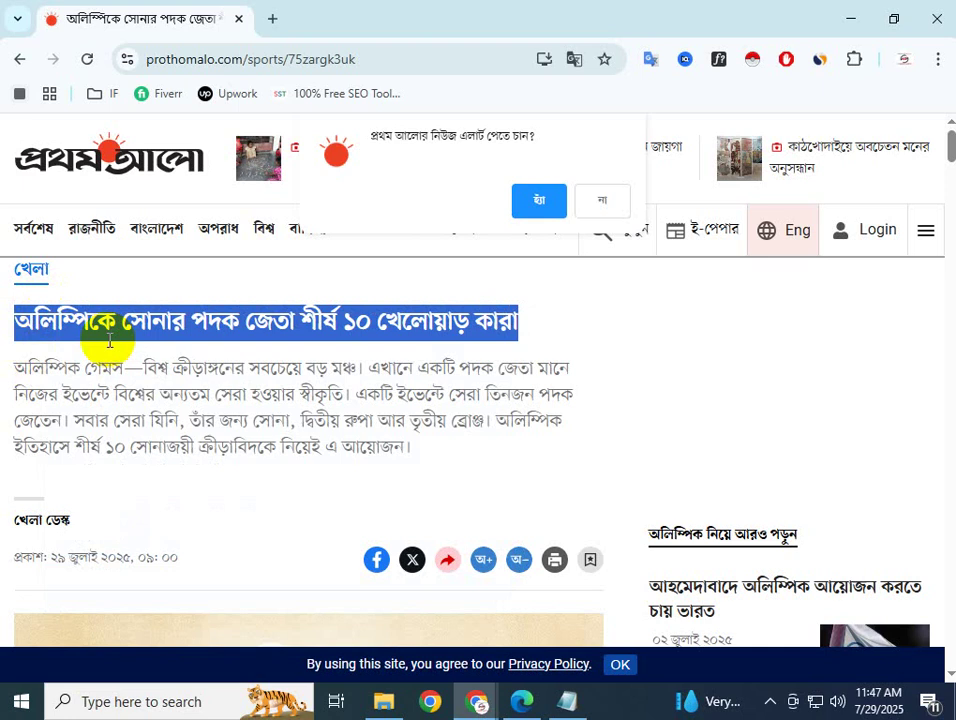
click(109, 346)
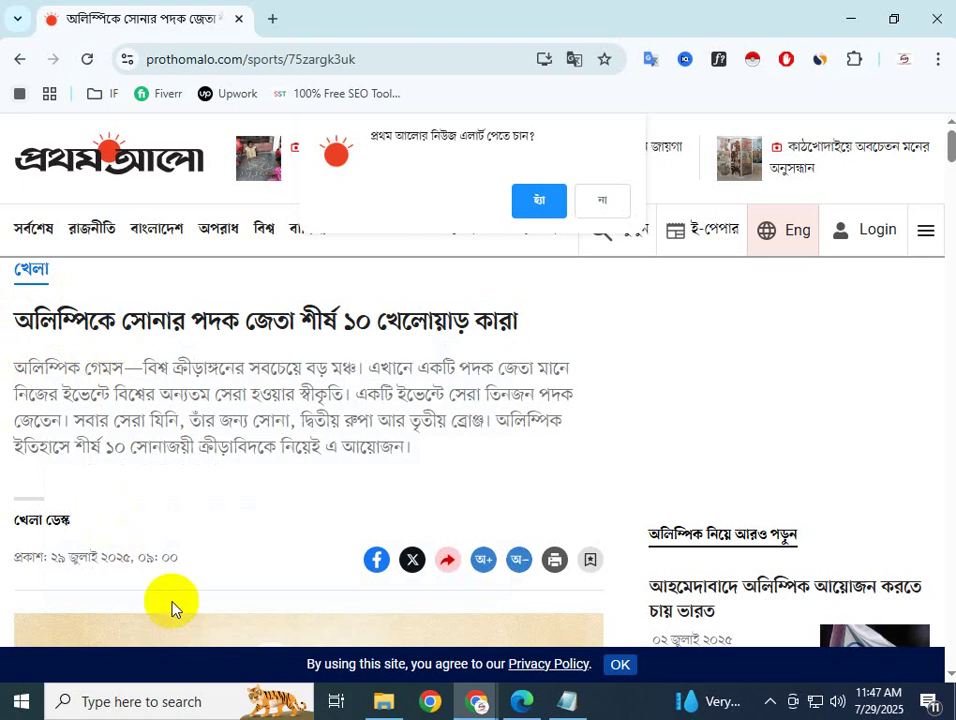
click(560, 704)
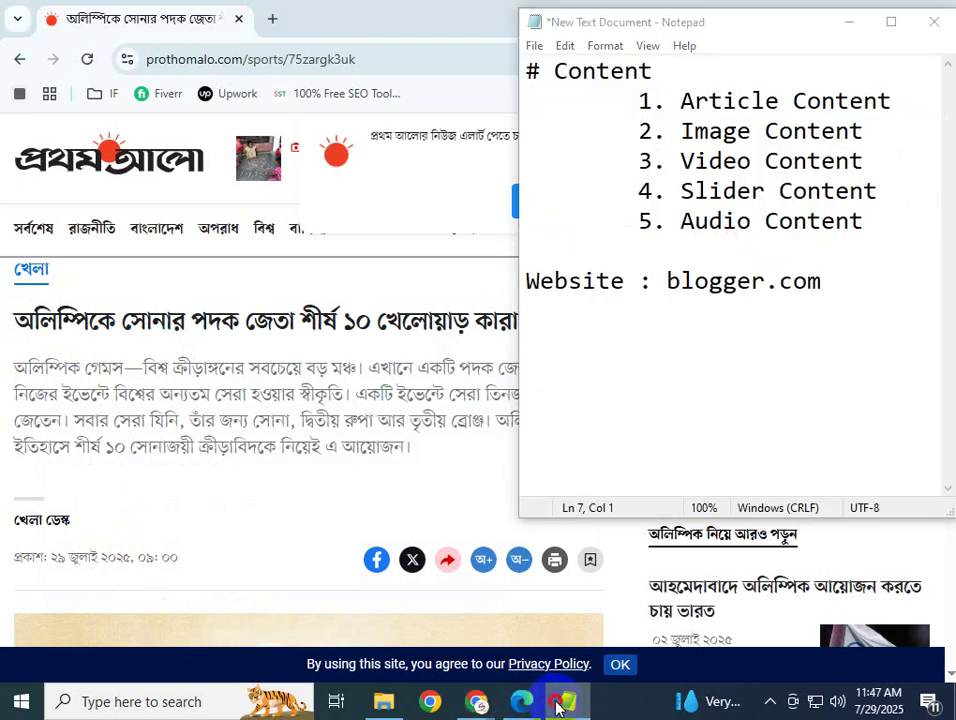
Paste the copied Bengali Olympics headline into the Blogger blog Title field
mouse_move(472, 698)
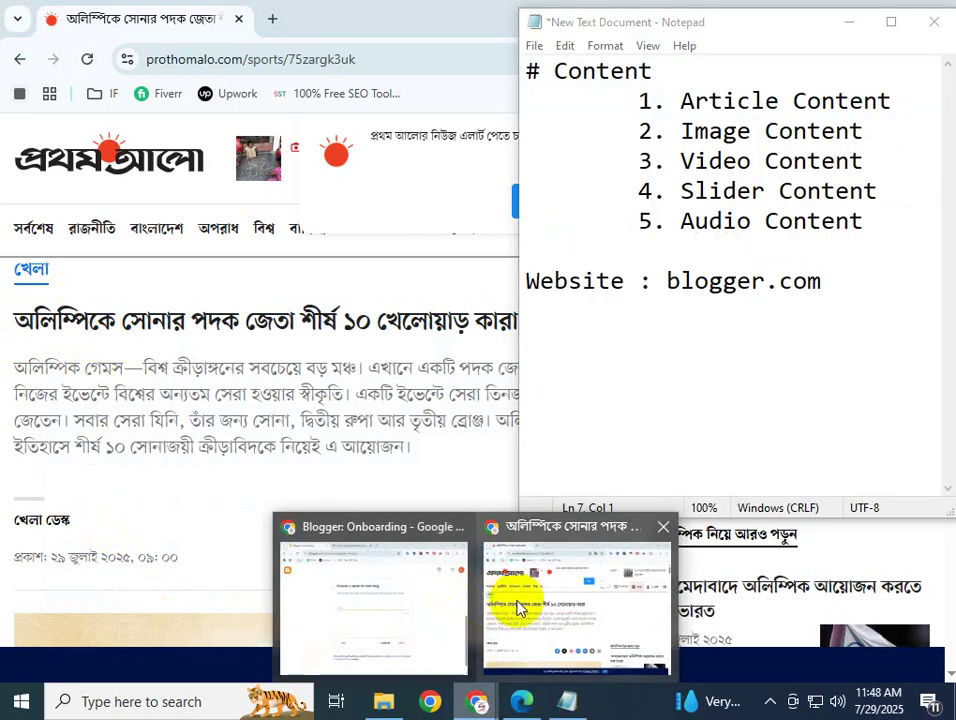
click(405, 593)
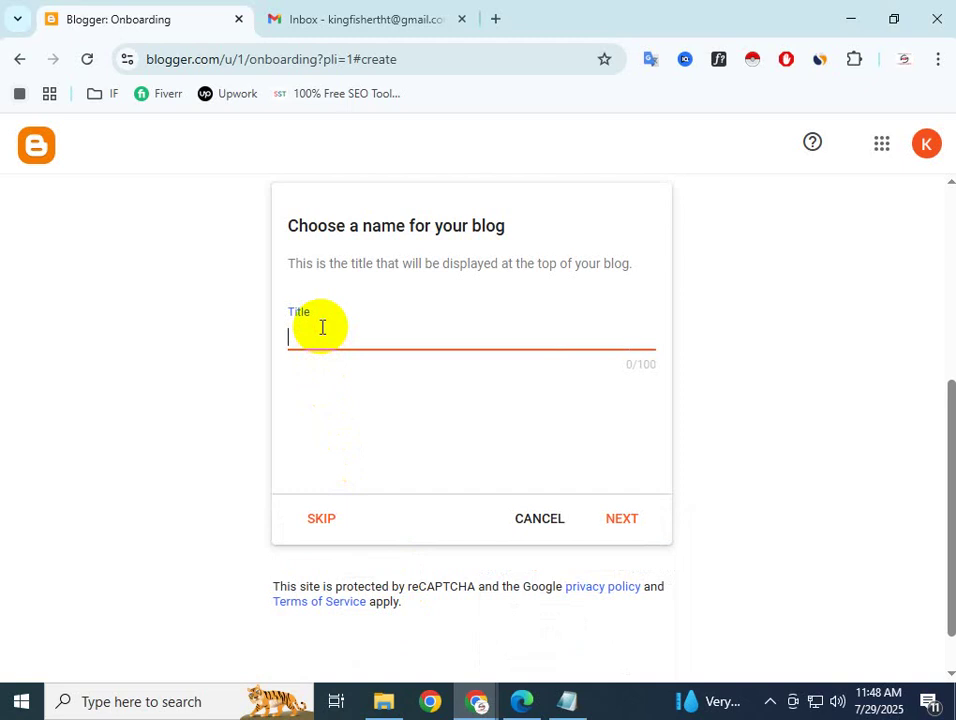
key(ctrl+v)
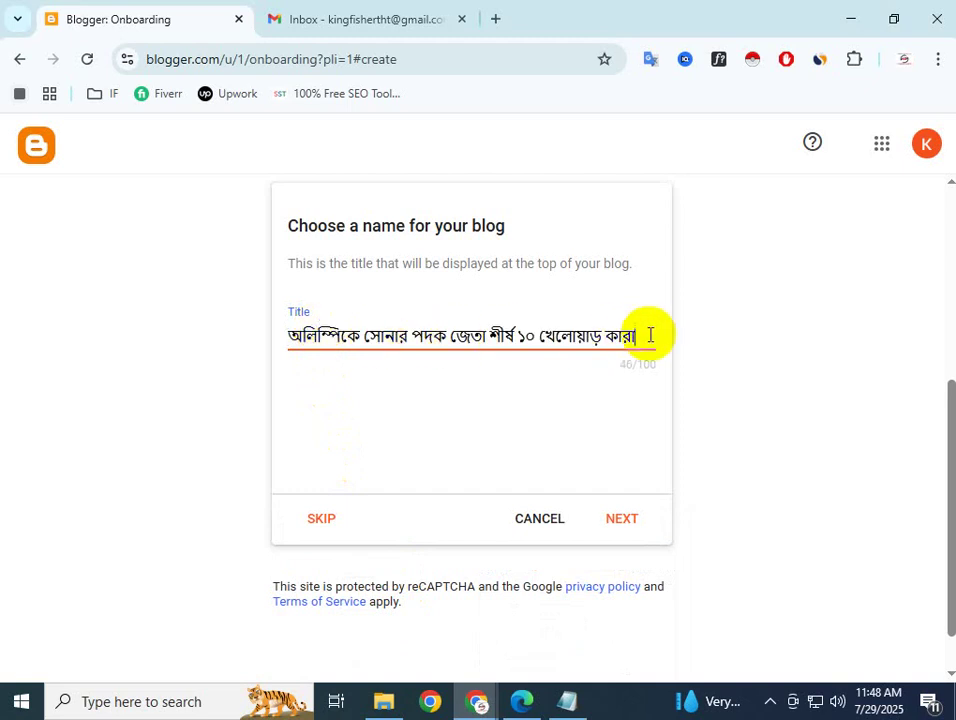
drag(650, 335, 273, 354)
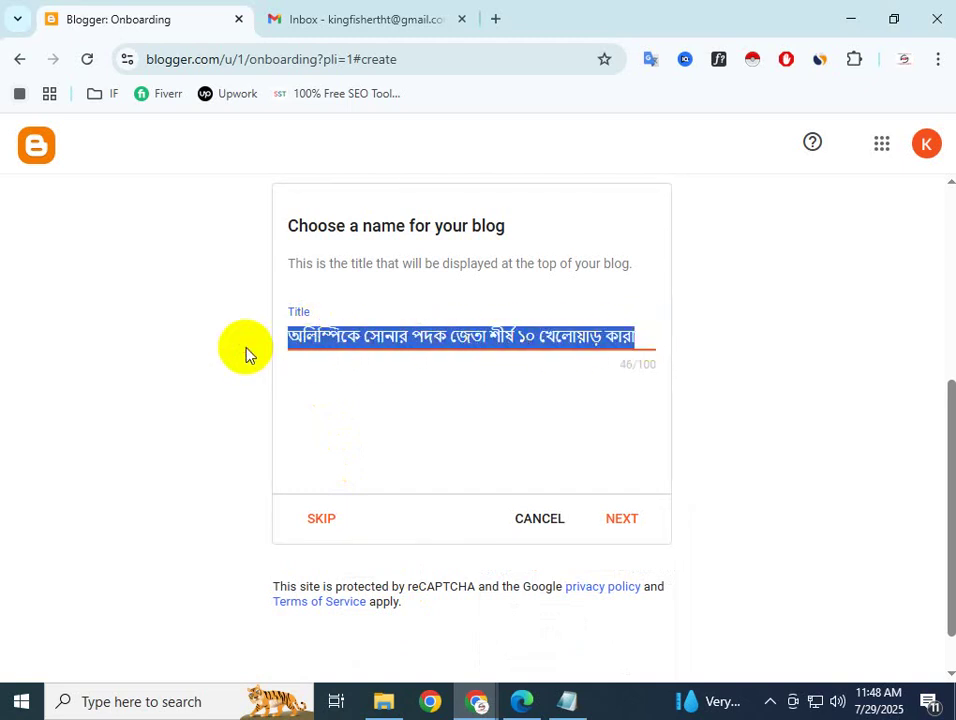
right_click(407, 335)
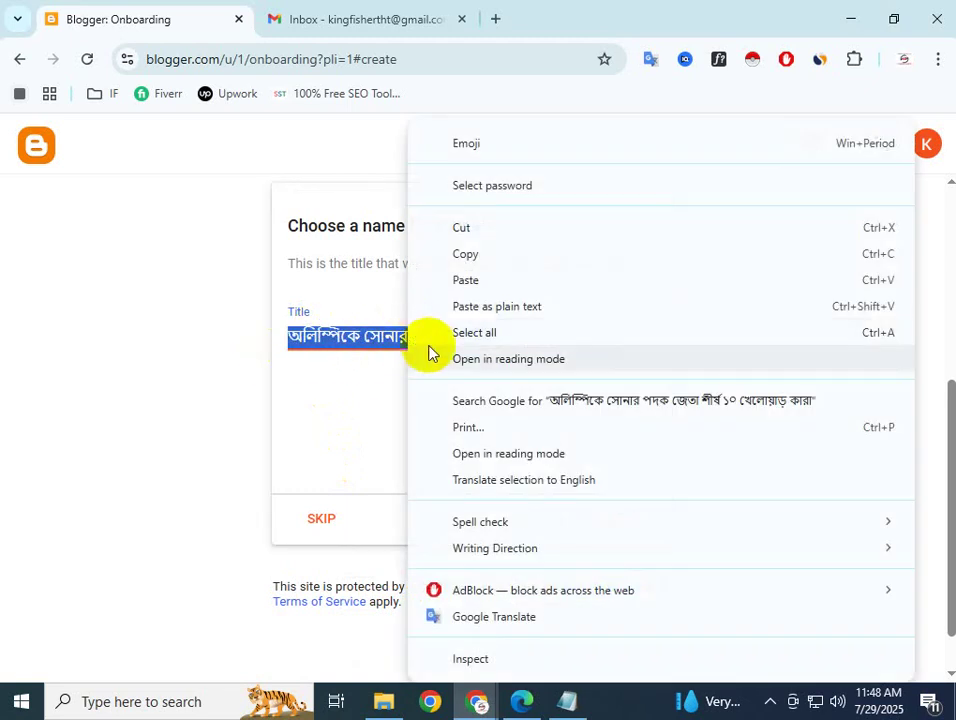
click(341, 198)
Open a new Chrome tab and type TRANS in its address bar
click(495, 18)
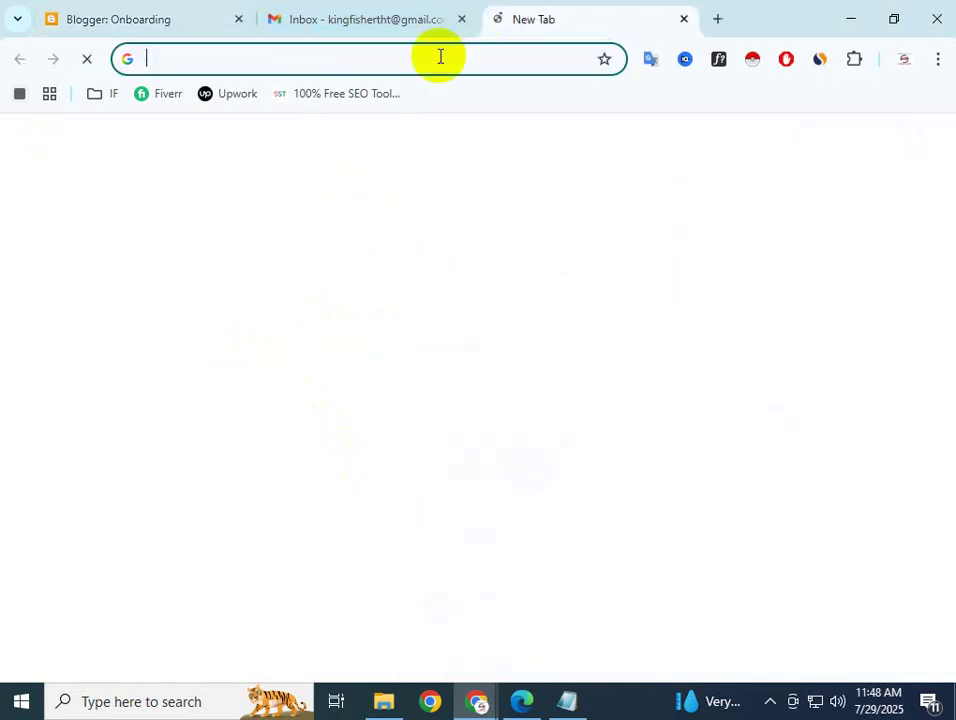
click(265, 62)
text(TRANS)
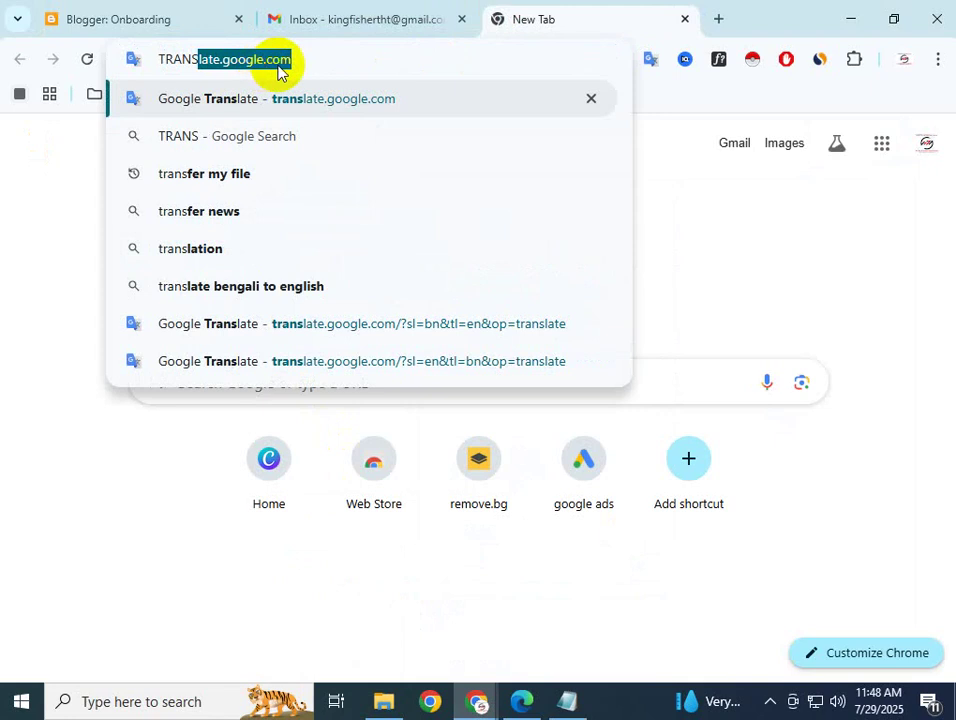
Load translate.google.com from the address bar suggestion
key(BackSpace)
key(BackSpace)
key(BackSpace)
key(BackSpace)
key(BackSpace)
key(BackSpace)
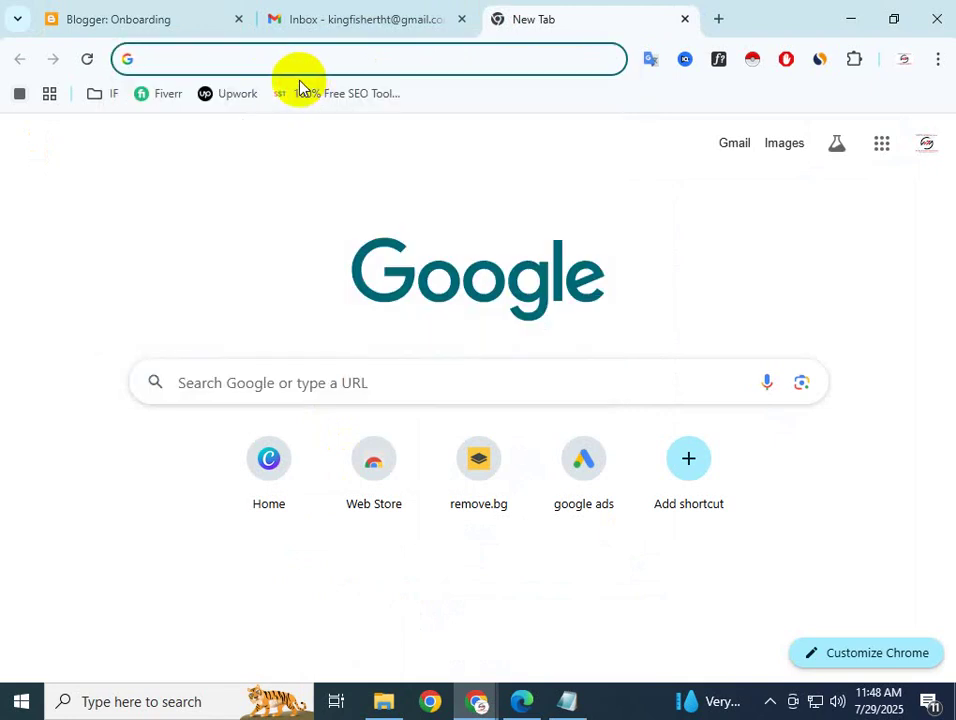
text(translate.google.com)
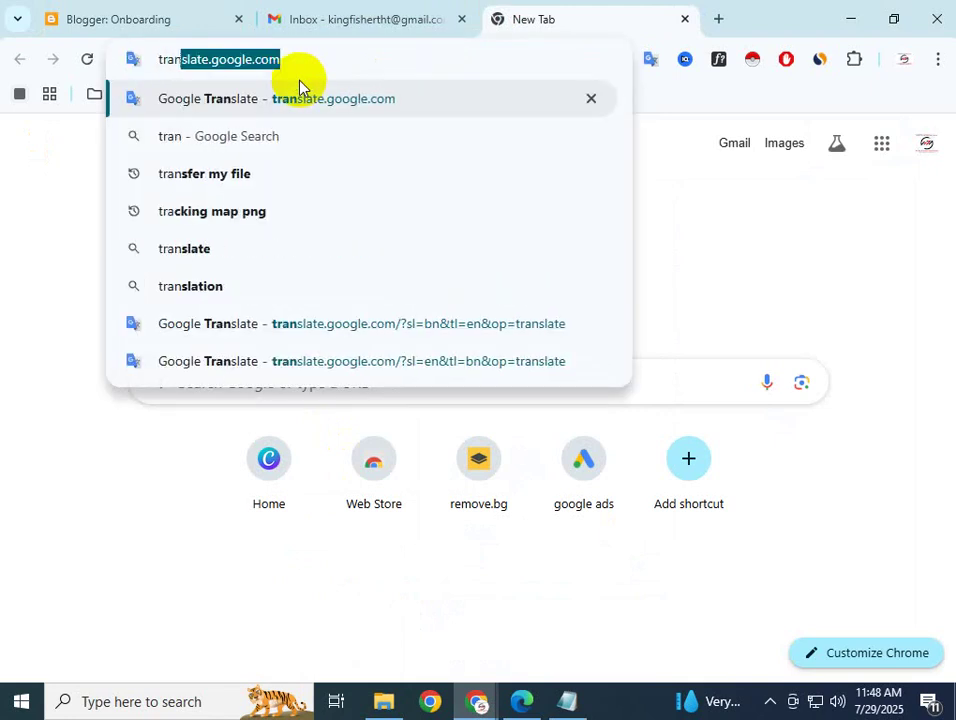
click(303, 58)
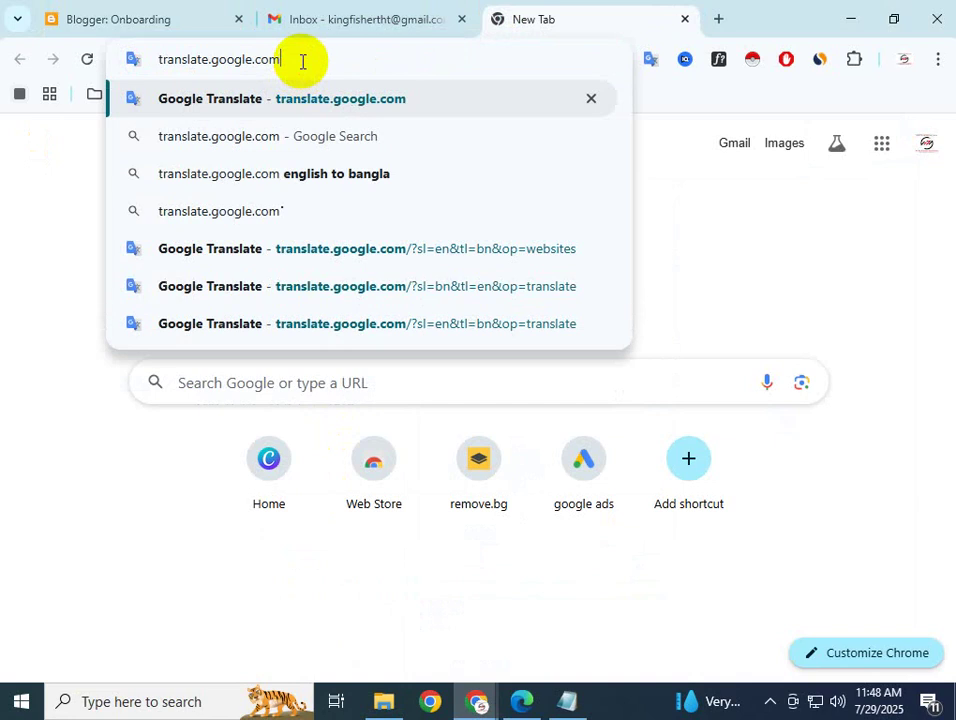
key(Return)
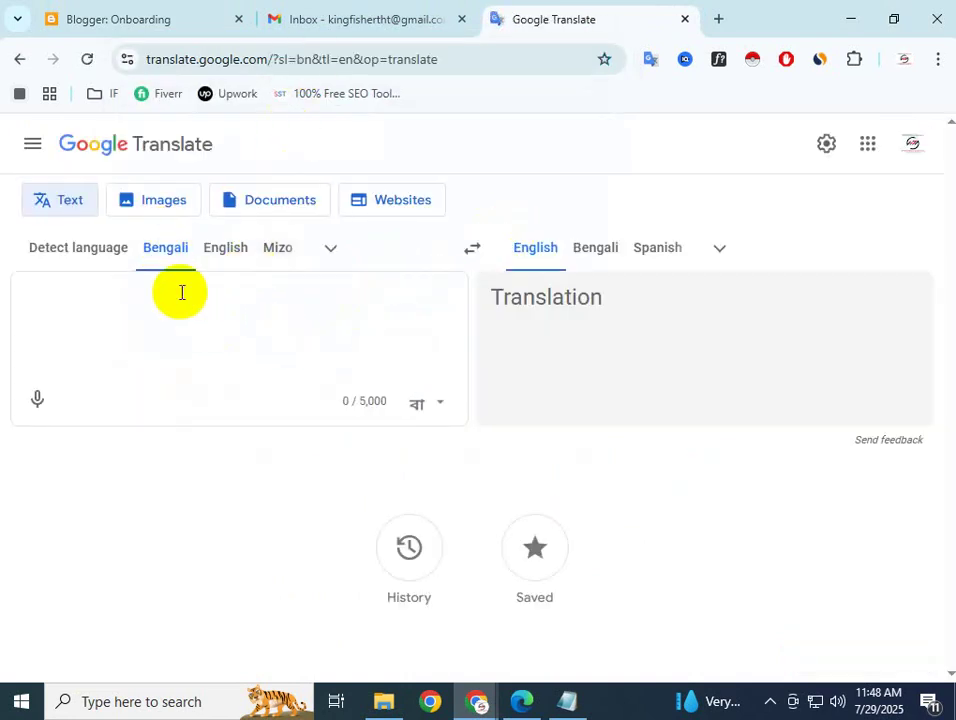
Translate the pasted Bengali headline and copy the English result, 'Who are the top 10 athletes...'
key(ctrl+v)
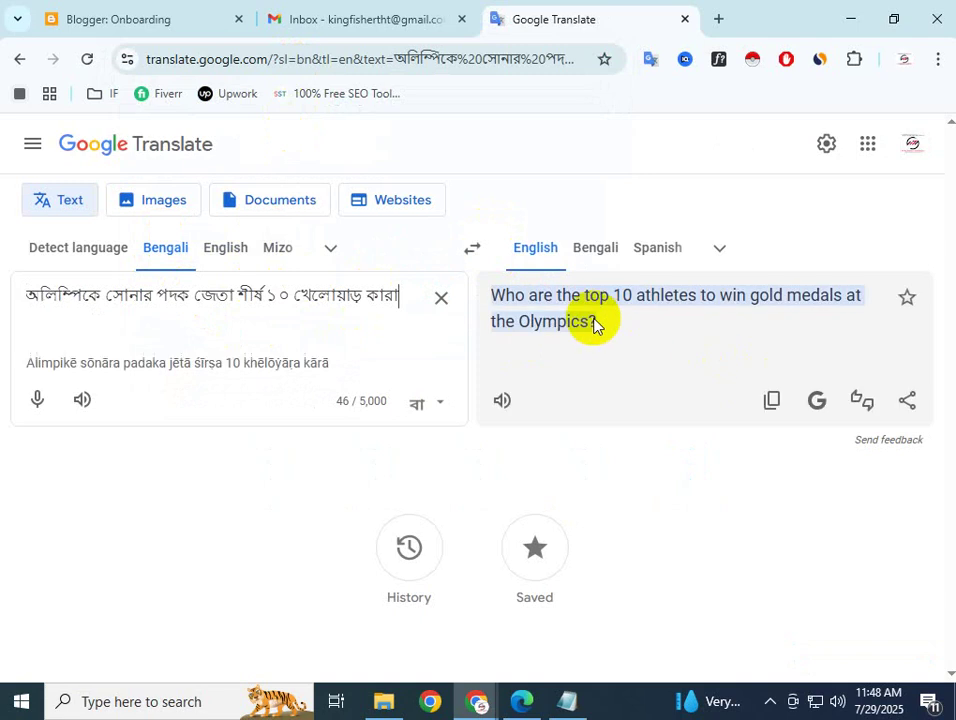
drag(608, 327, 512, 309)
right_click(512, 309)
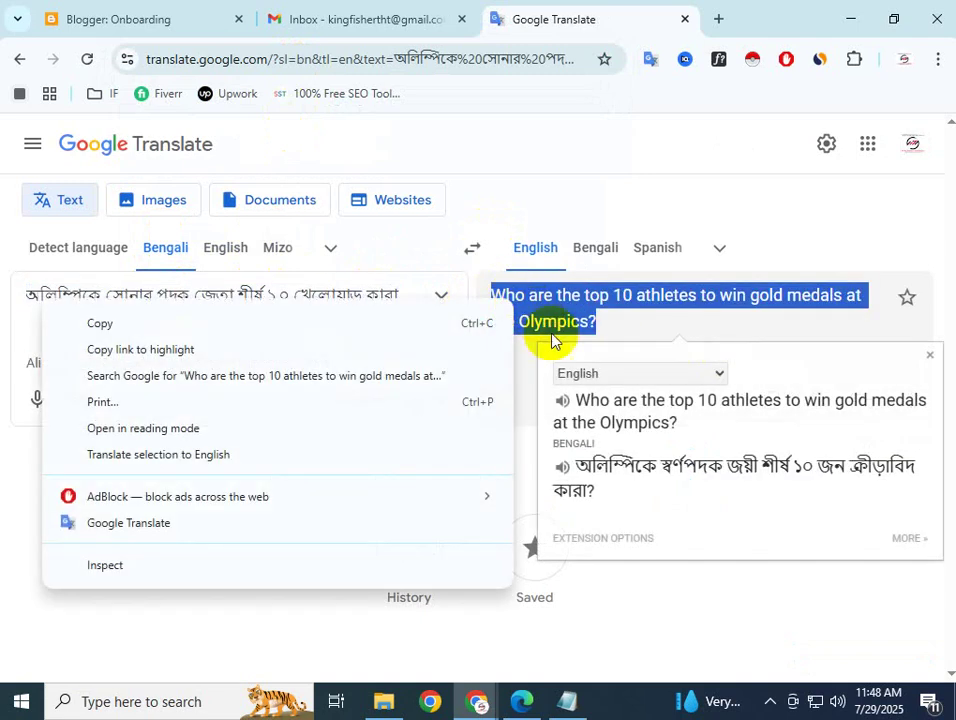
click(366, 325)
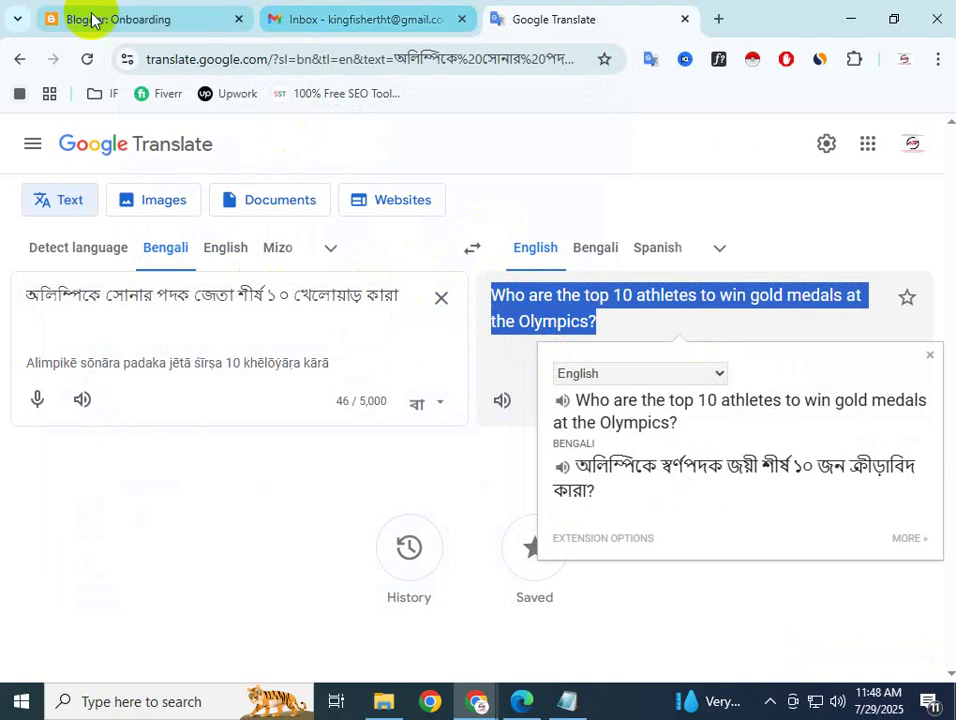
Replace the Bengali blog title with the English Olympics headline and continue to the URL step
click(92, 19)
drag(649, 339, 269, 316)
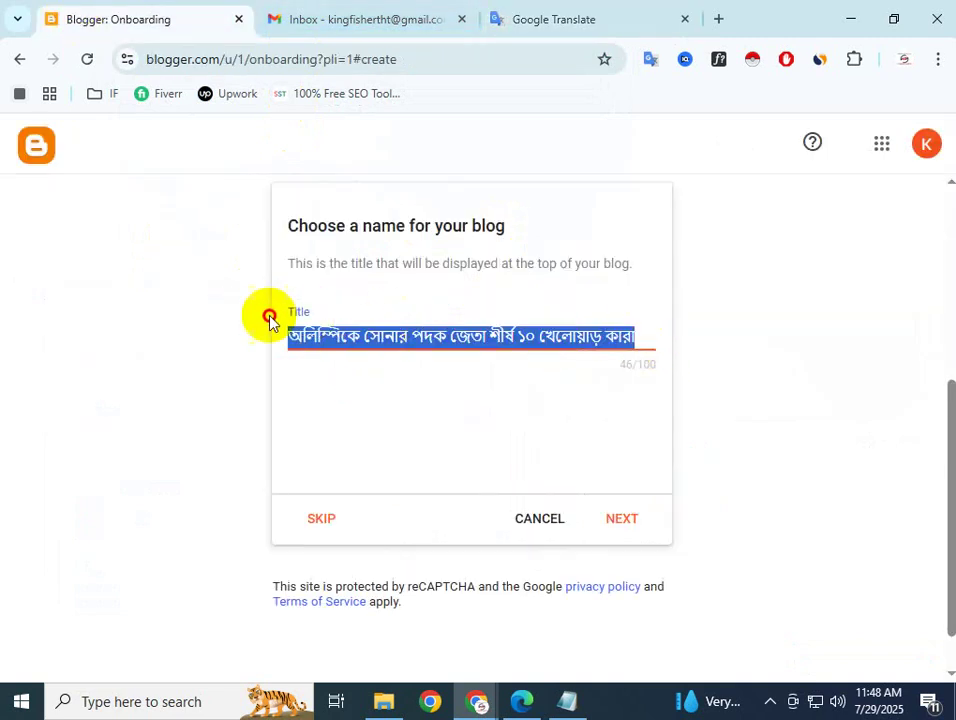
key(ctrl+v)
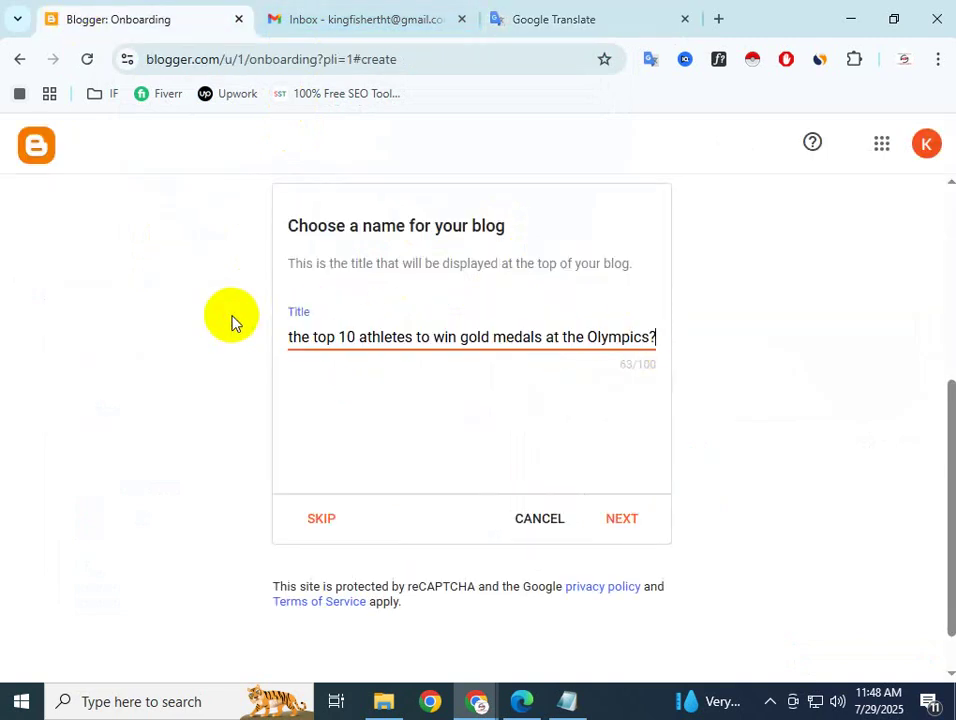
drag(345, 335, 241, 335)
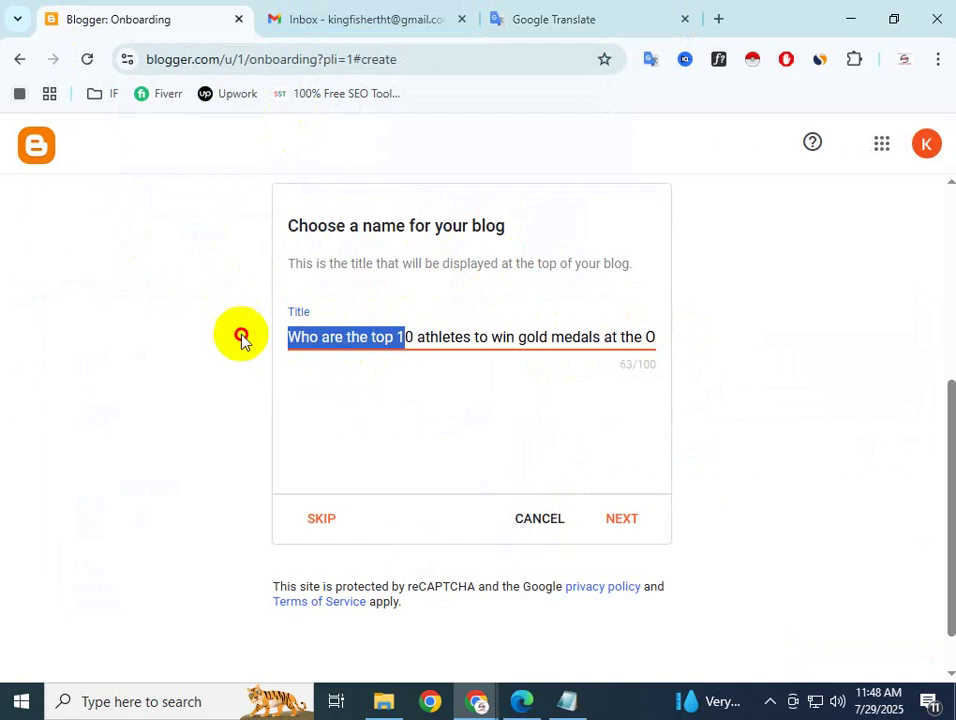
click(368, 337)
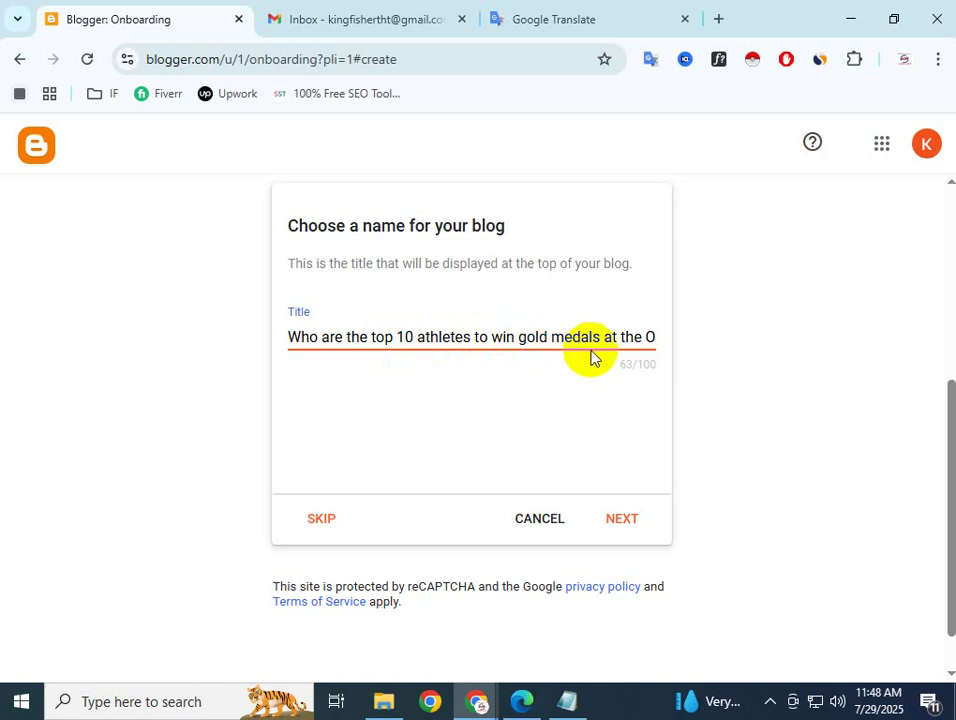
drag(619, 338, 674, 356)
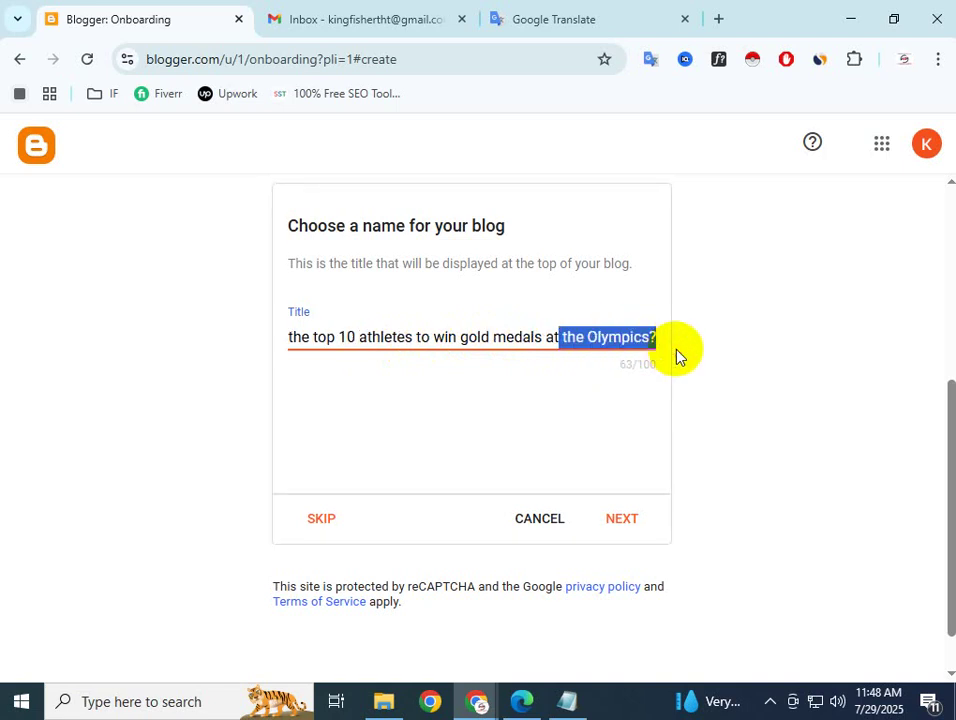
click(646, 336)
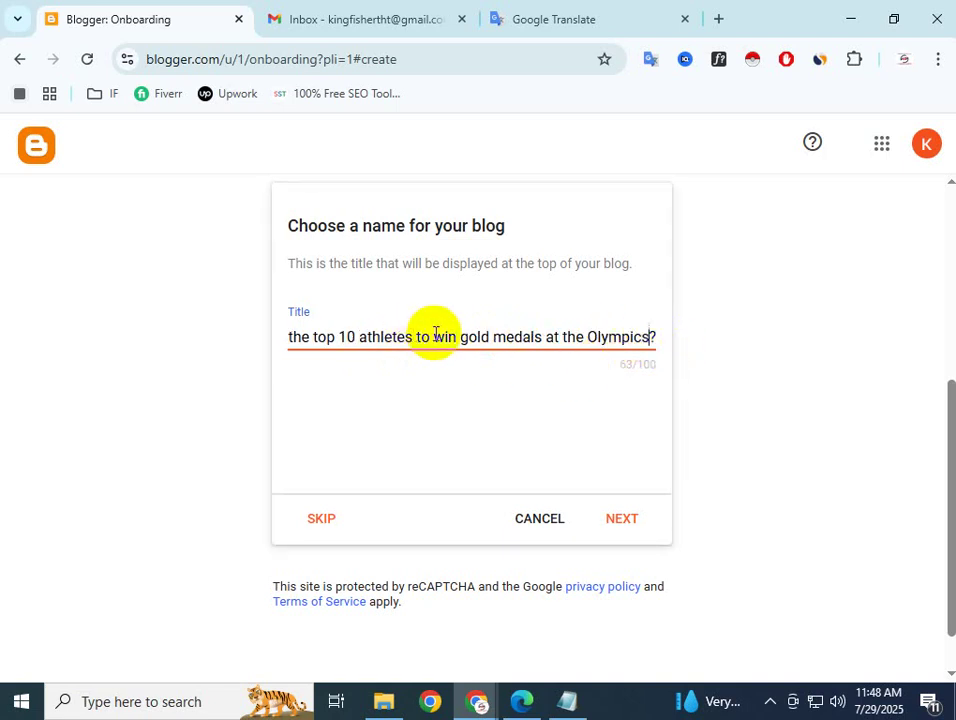
click(622, 519)
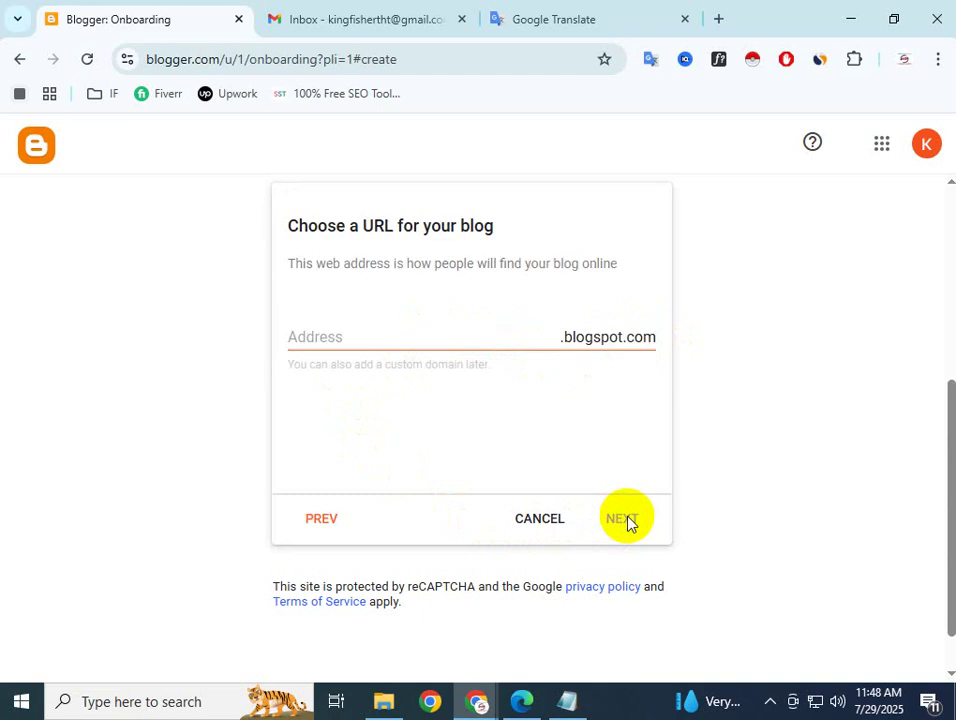
click(326, 343)
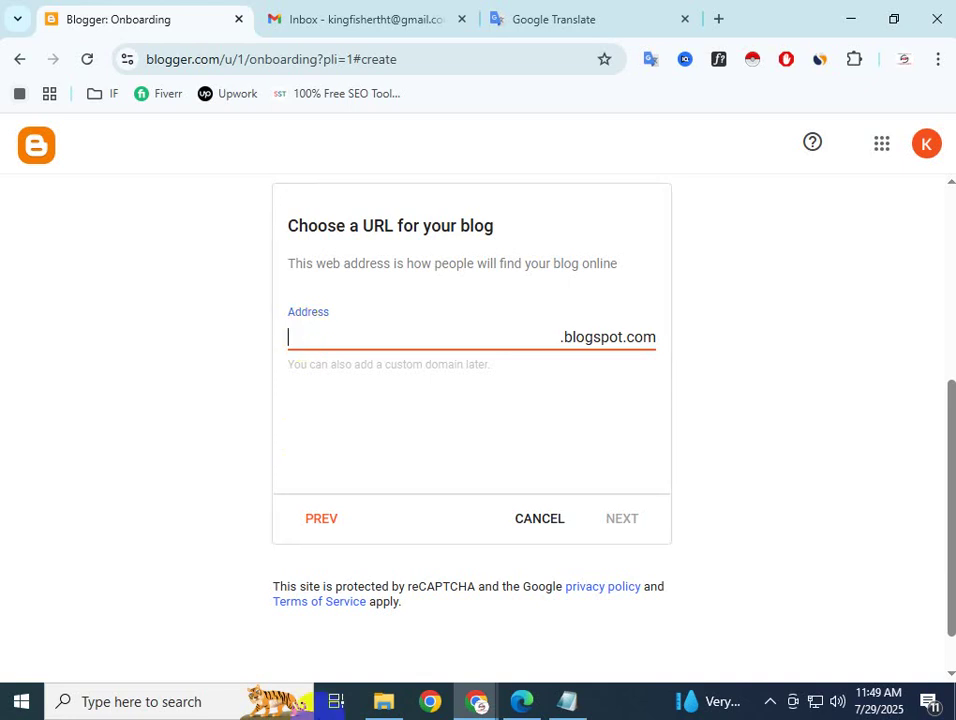
click(468, 703)
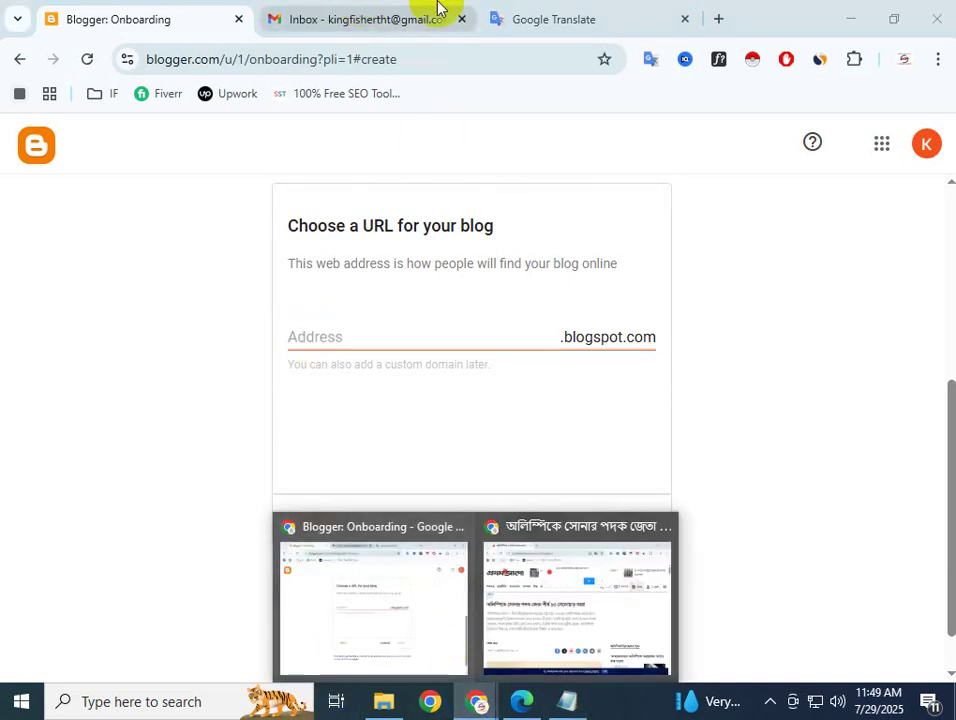
click(529, 605)
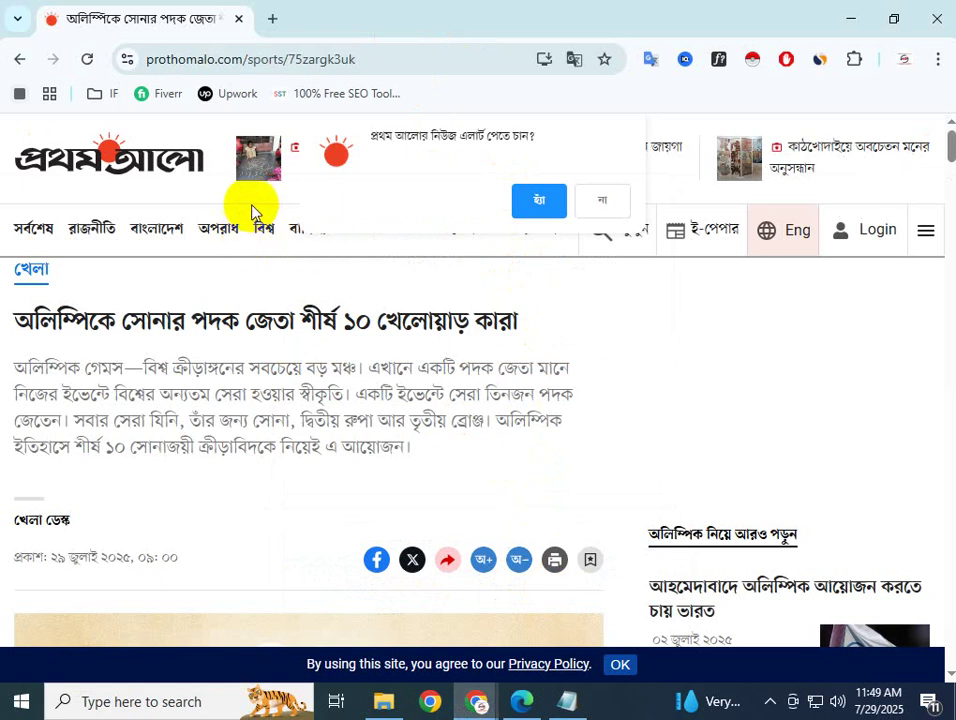
click(478, 703)
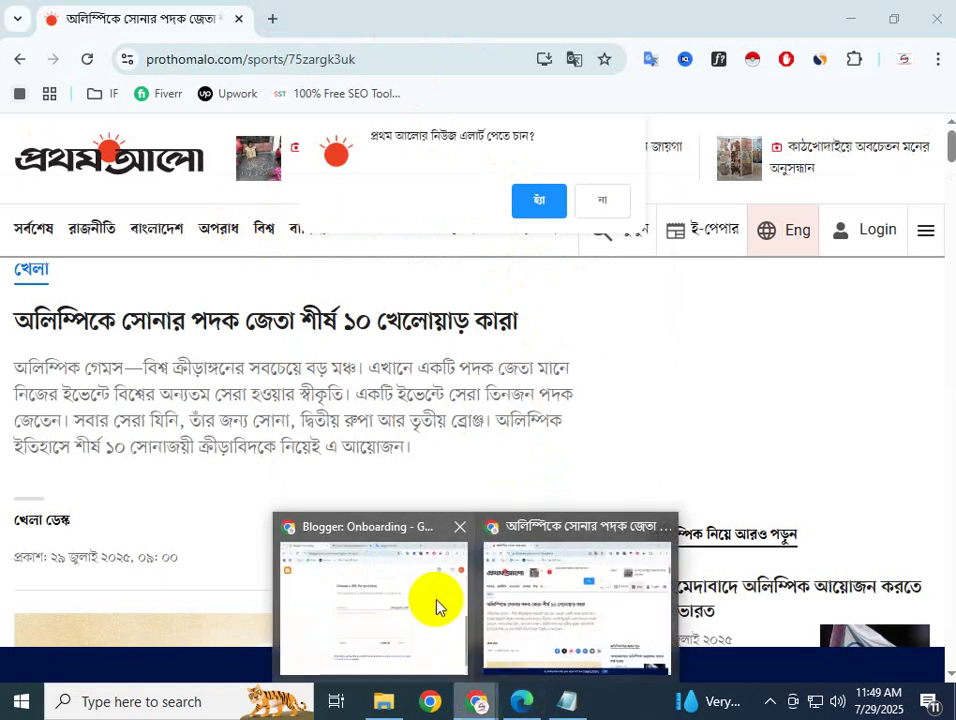
click(437, 606)
click(323, 336)
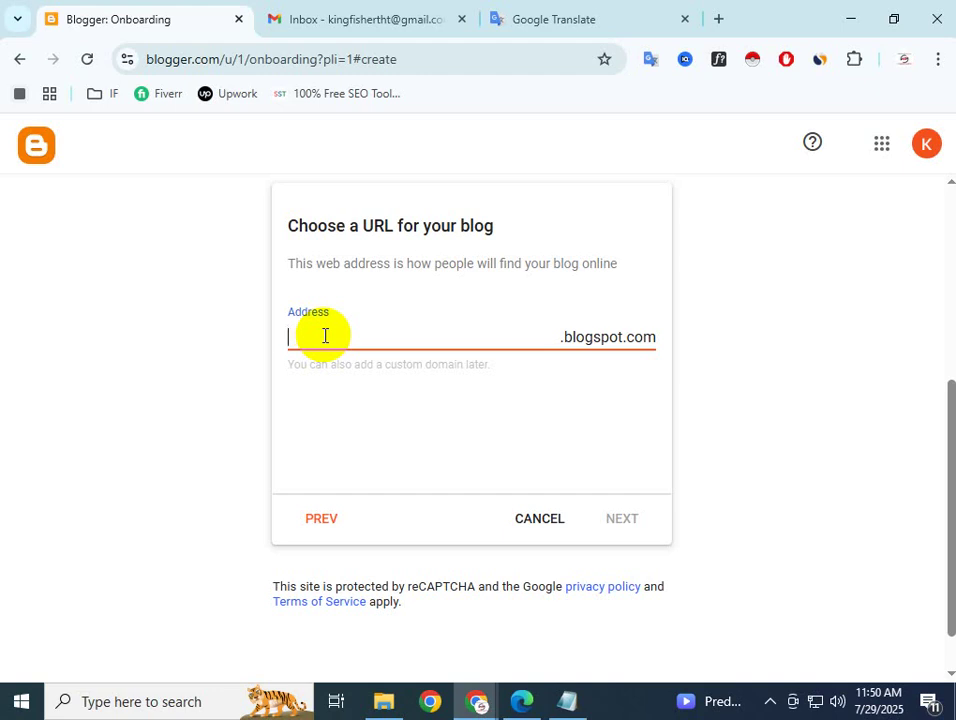
Enter itsolutionnews as the blog address after clearing mistyped attempts
text(it)
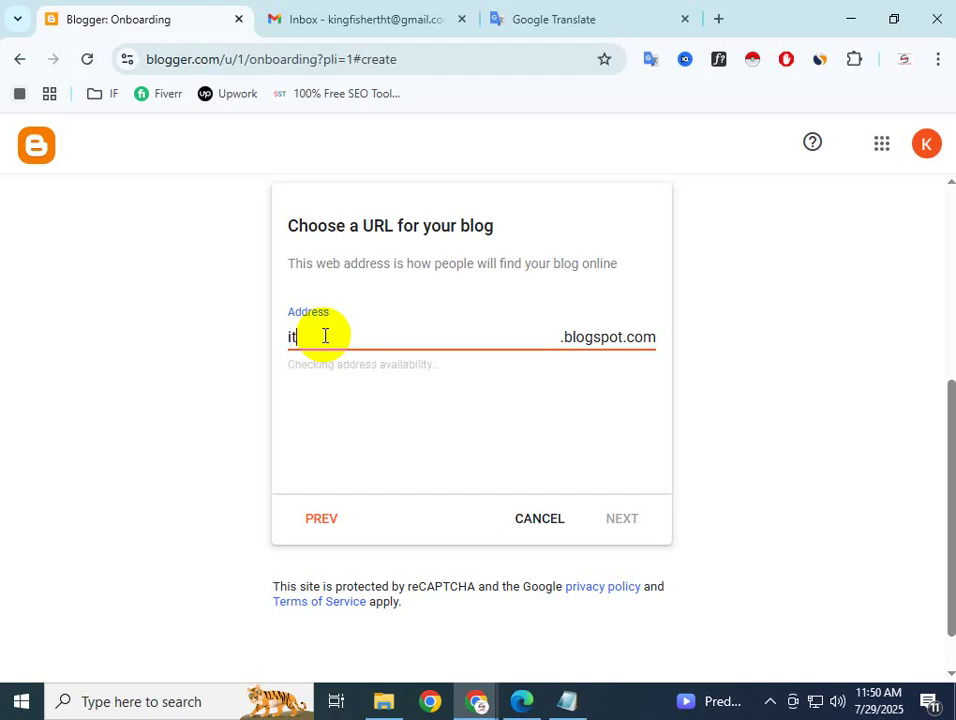
text( solurt)
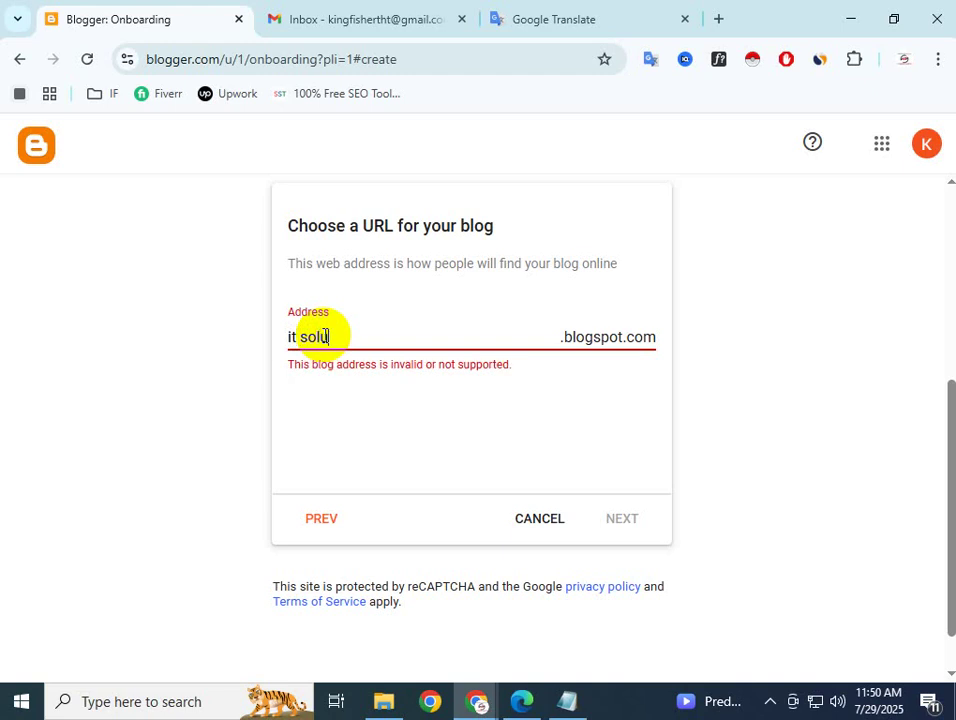
key(BackSpace)
key(BackSpace)
text(tion)
key(BackSpace)
key(BackSpace)
key(BackSpace)
key(BackSpace)
key(BackSpace)
key(BackSpace)
key(BackSpace)
key(BackSpace)
key(BackSpace)
key(BackSpace)
key(BackSpace)
key(BackSpace)
text(itsoluti)
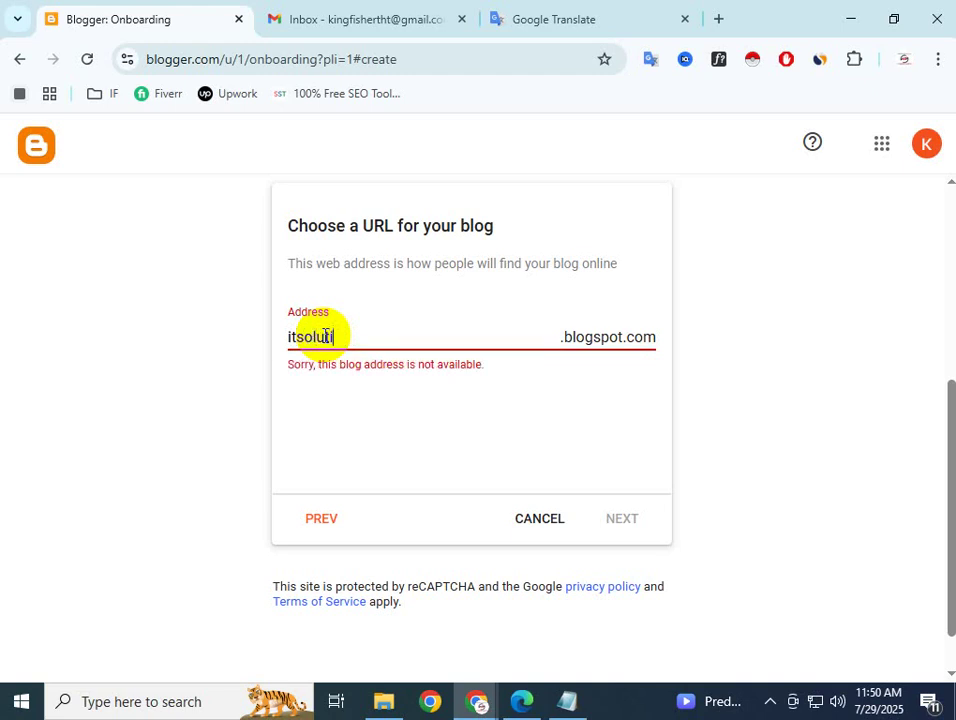
text(onnews)
click(706, 337)
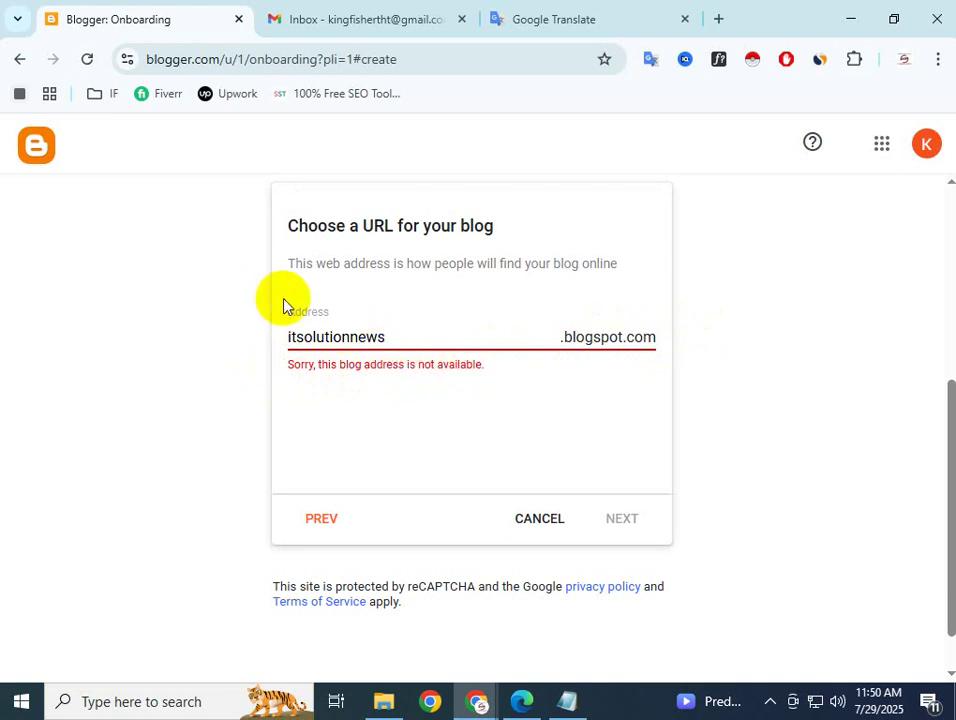
click(401, 336)
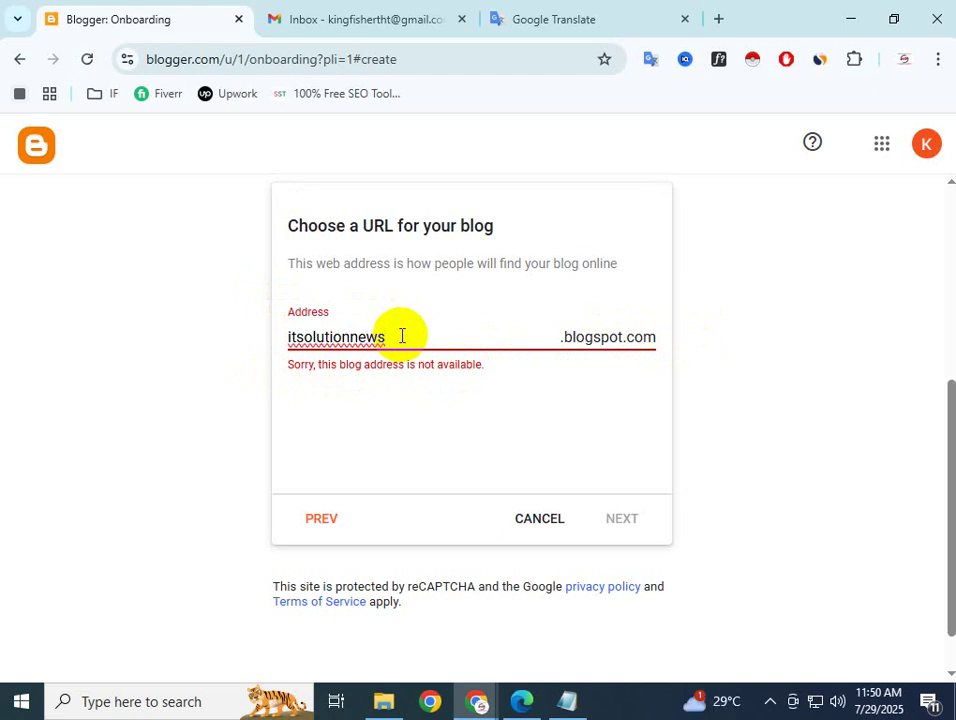
Try endings 00 and 24, settle on available itsolutionnews25, and continue to display name
text(00)
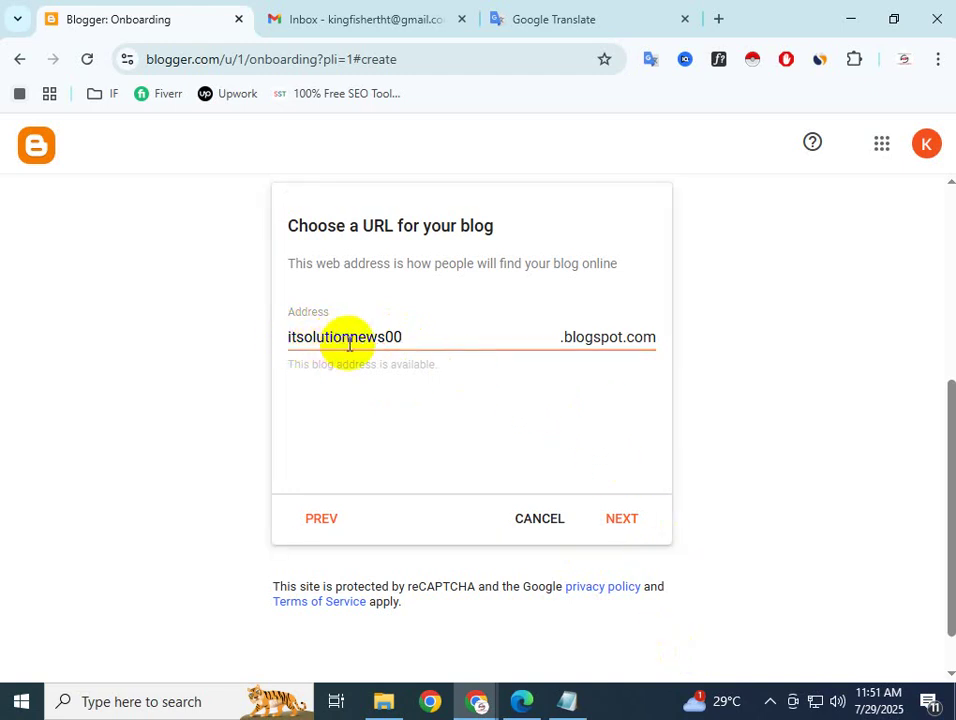
click(404, 337)
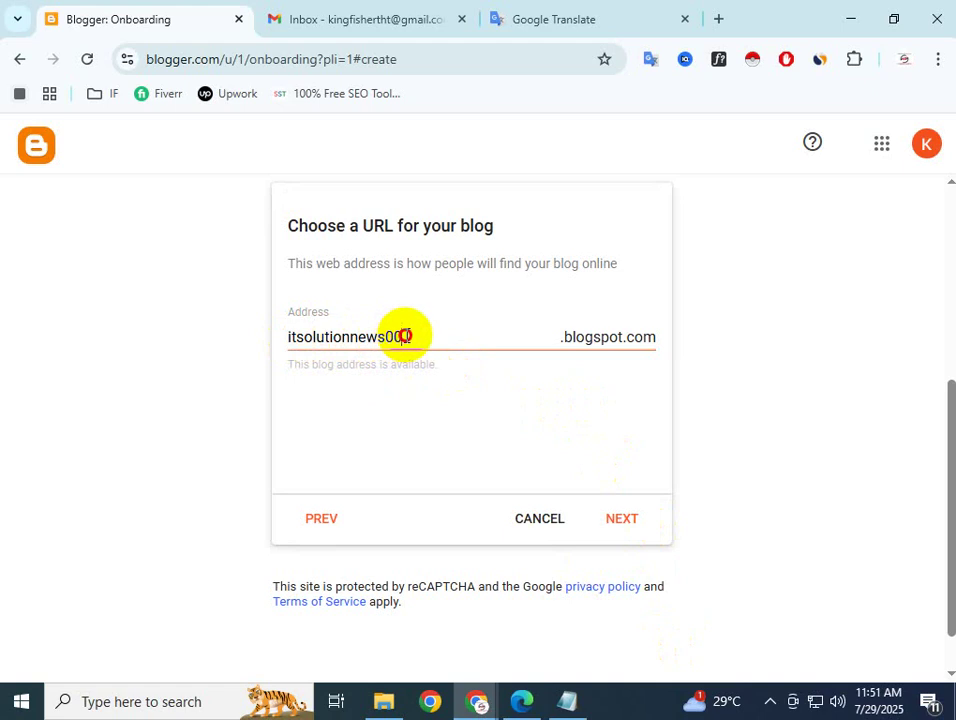
key(BackSpace)
key(BackSpace)
text(24)
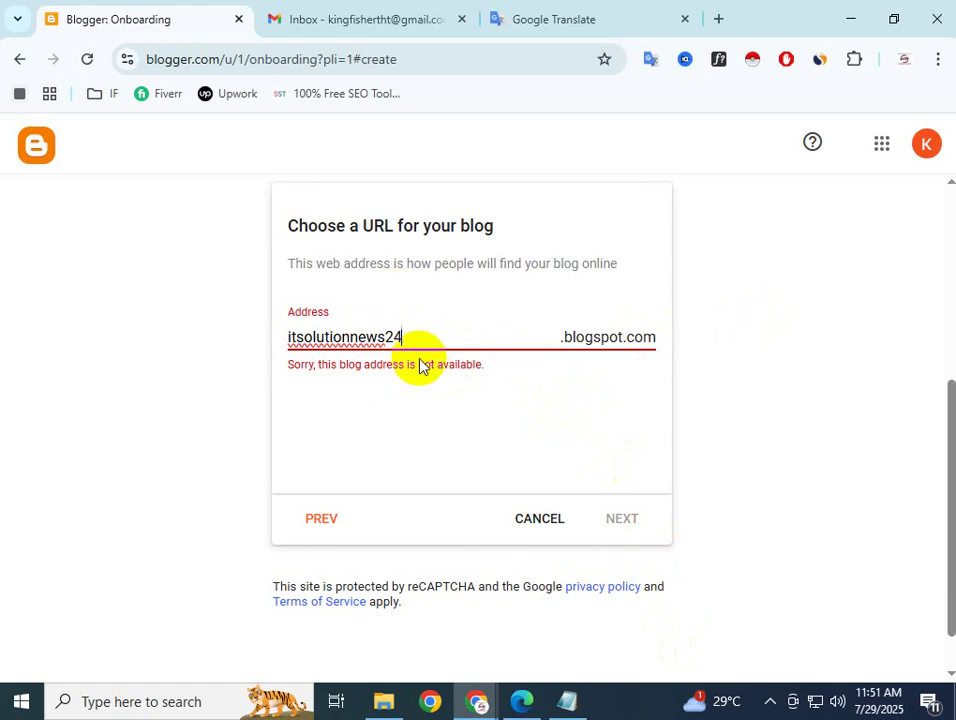
key(BackSpace)
key(BackSpace)
text(25)
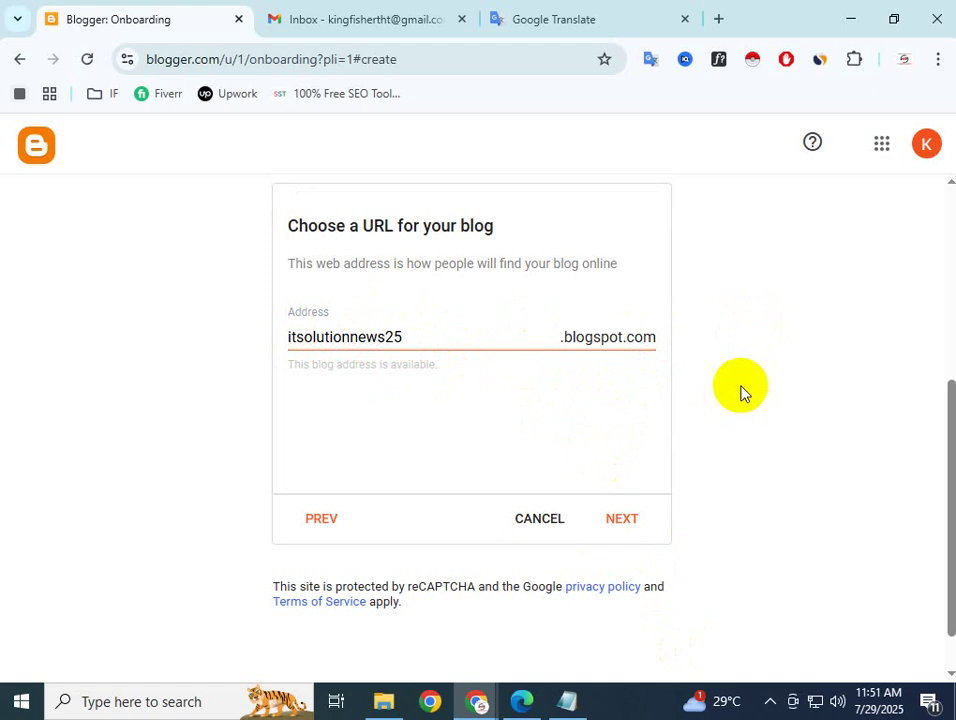
click(491, 336)
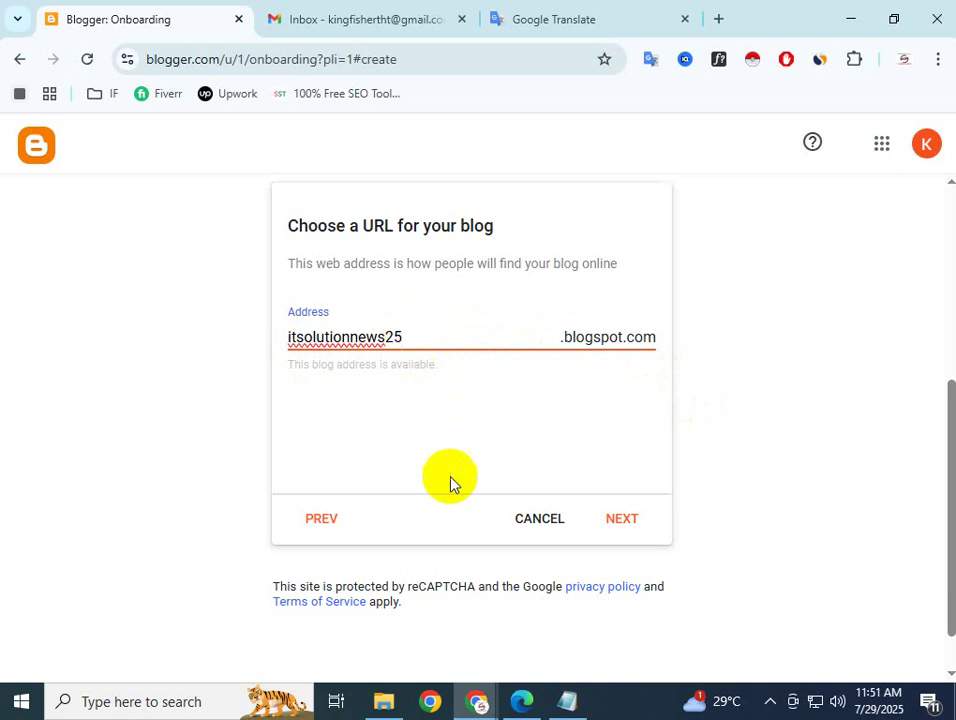
click(619, 521)
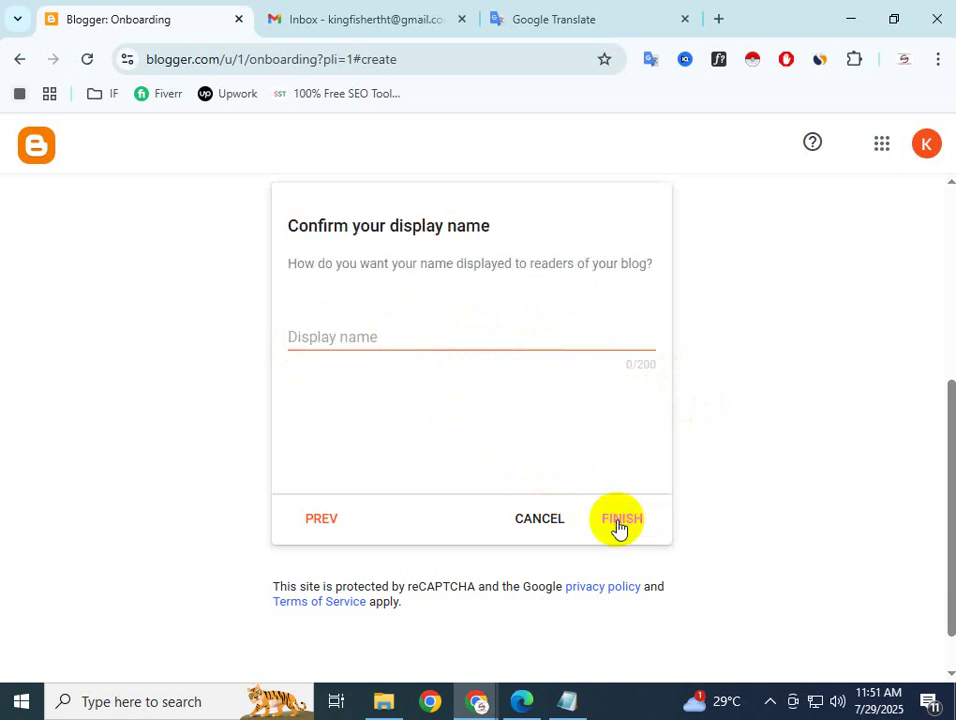
Focus the empty Display name field, then bring the Prothom Alo article window forward
click(334, 337)
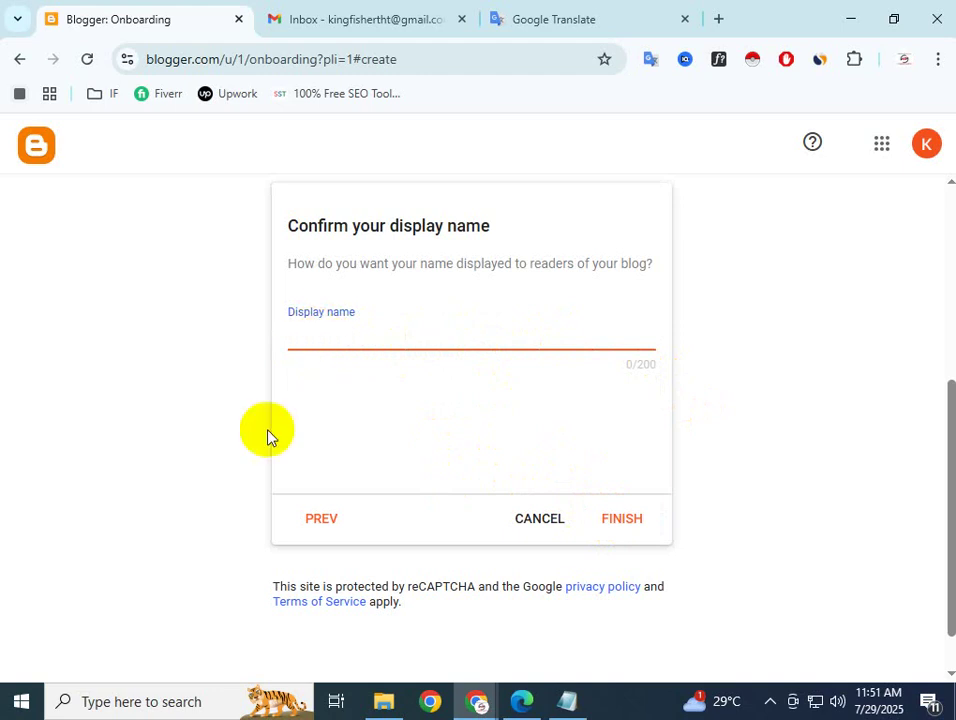
click(478, 701)
click(509, 657)
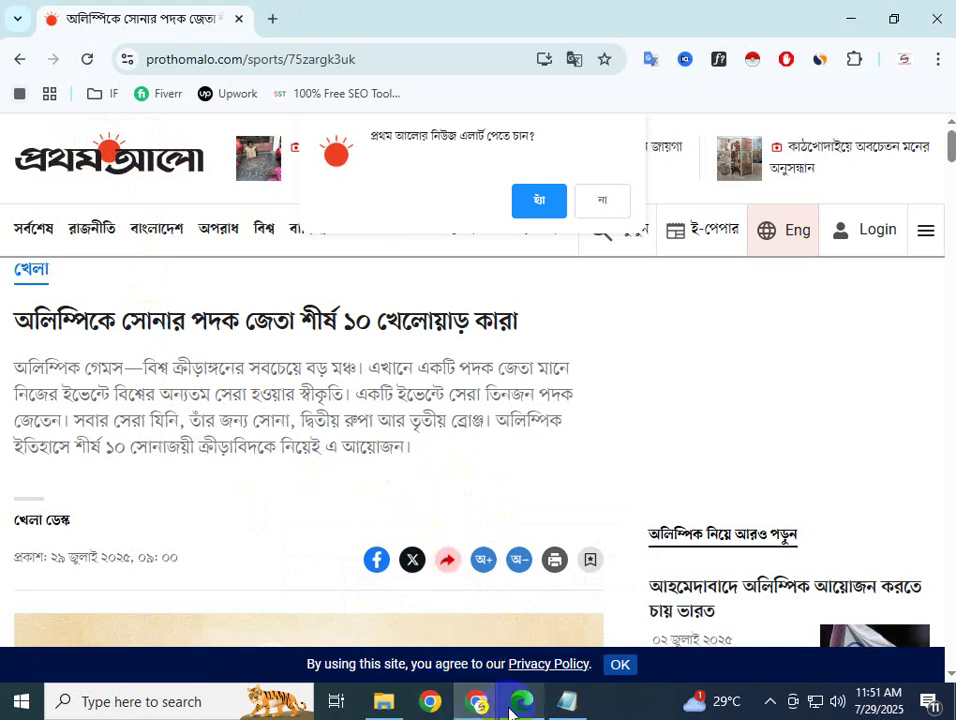
Google 'it solution institute logo' in a new tab, fixing the 'ligo' typo
click(279, 21)
click(287, 397)
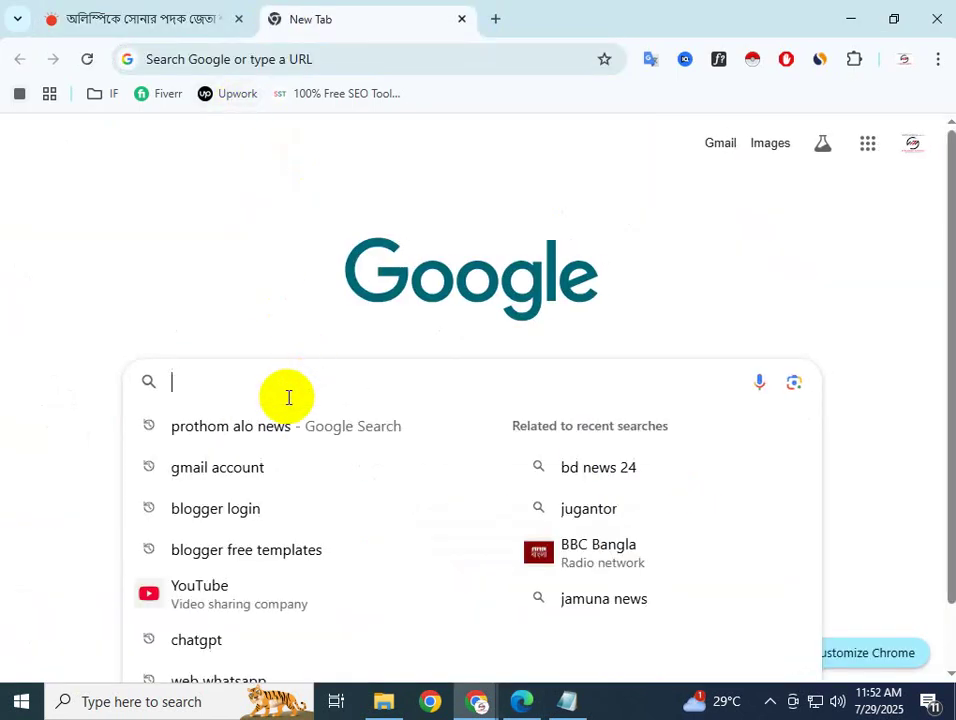
text(I)
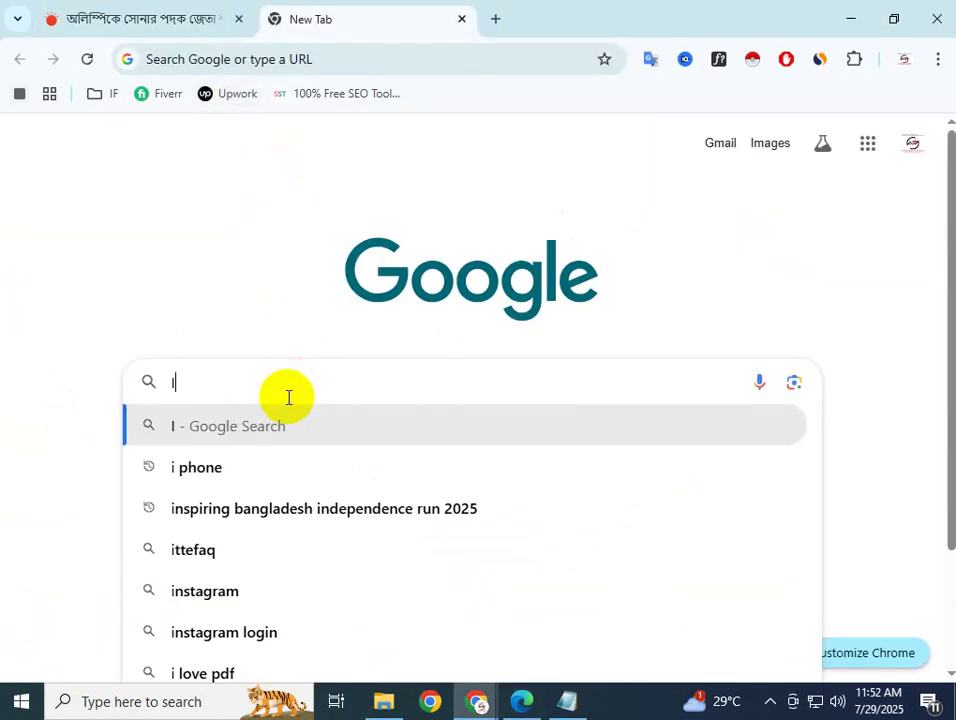
text(t solution)
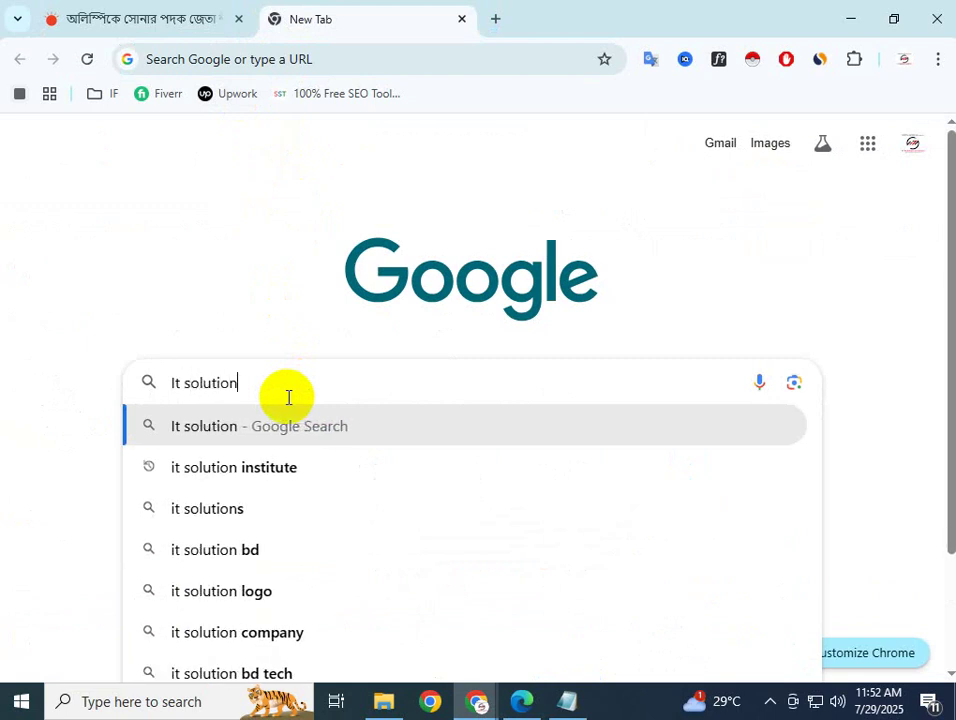
key(Down)
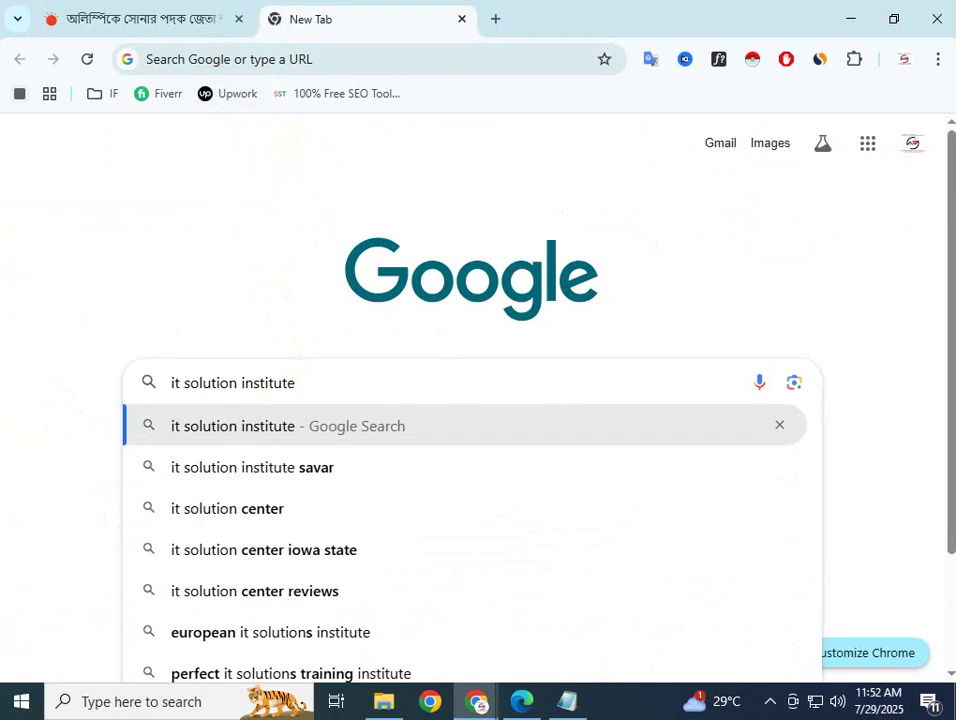
text(ligo)
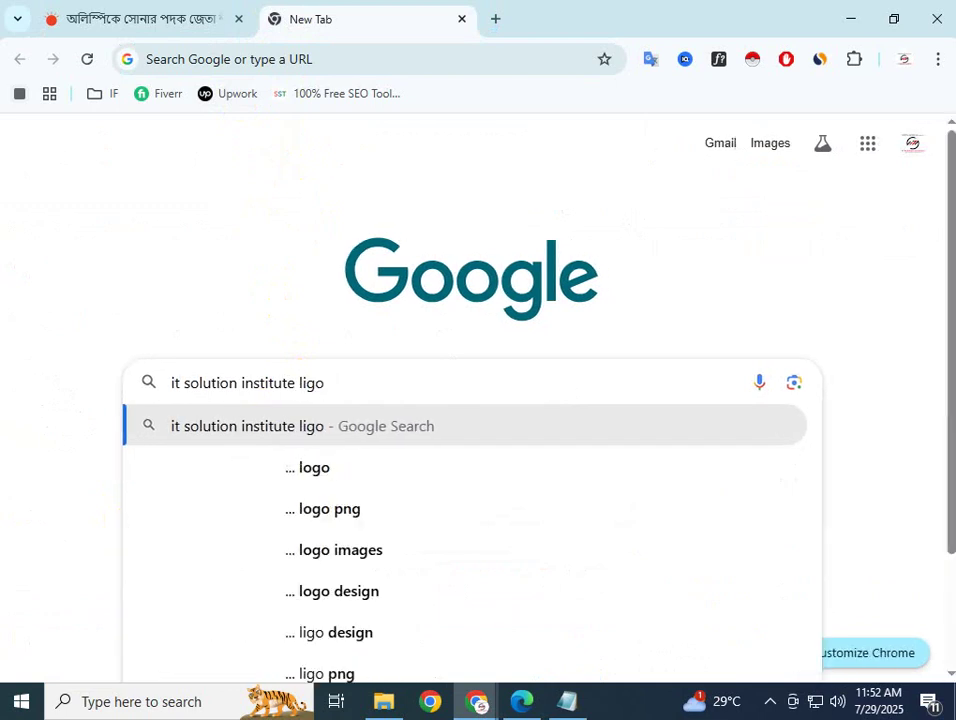
key(Return)
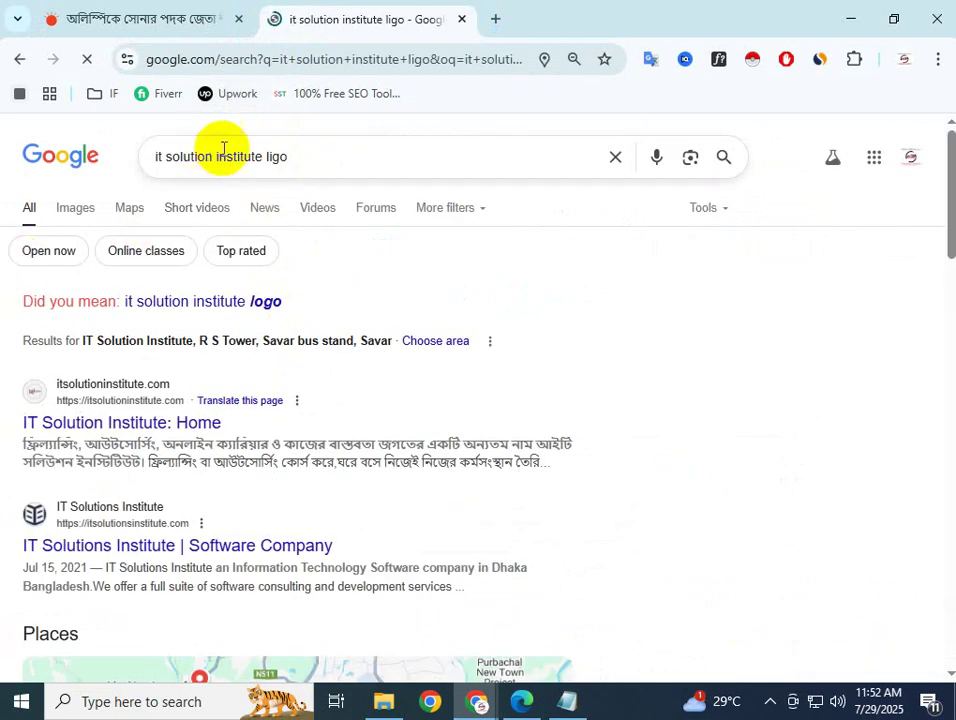
click(279, 156)
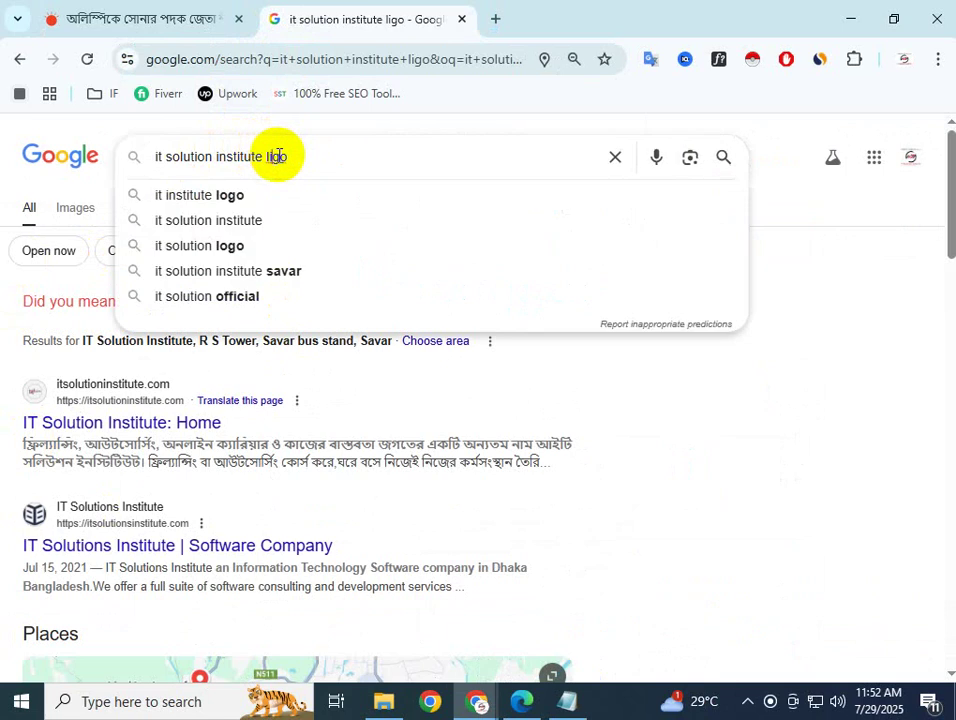
key(BackSpace)
text(o)
key(Return)
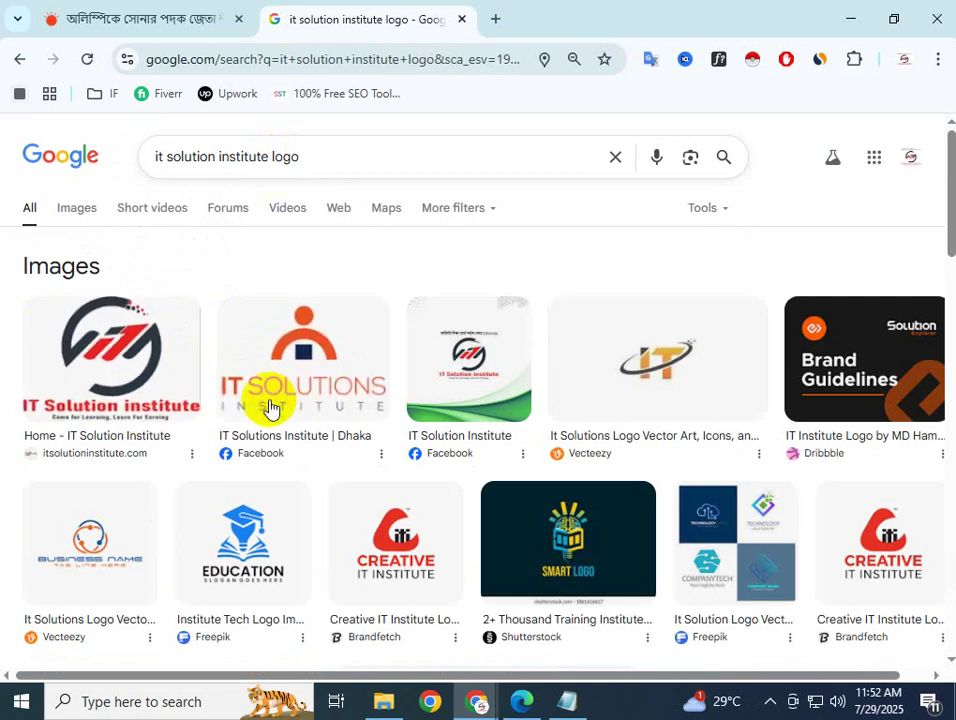
Preview the first logo image result and visit the IT Solution Institute website
click(103, 372)
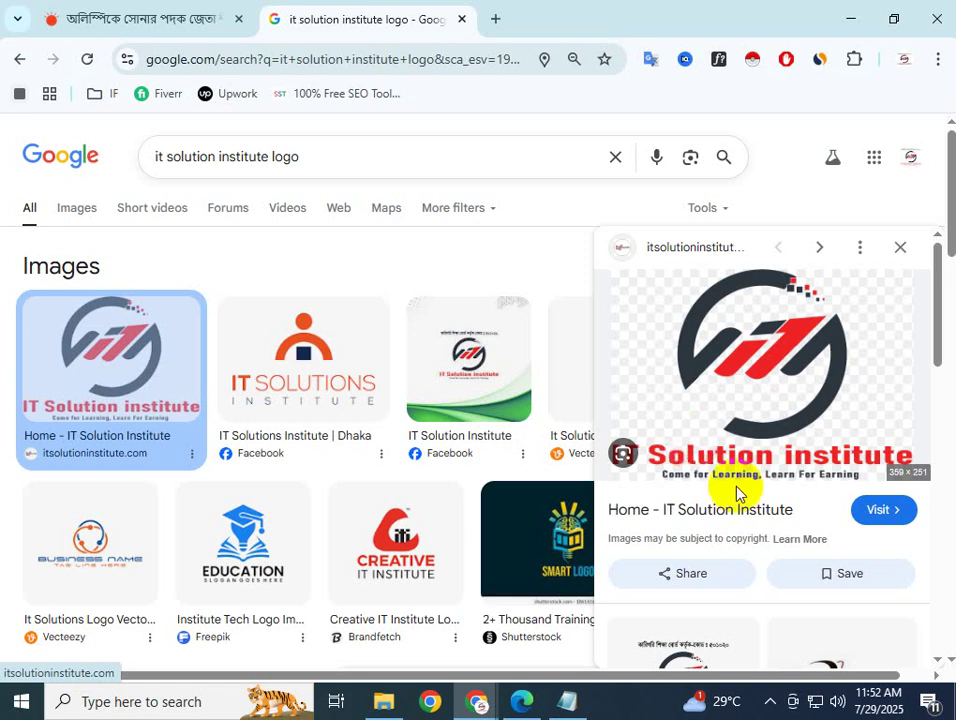
right_click(750, 400)
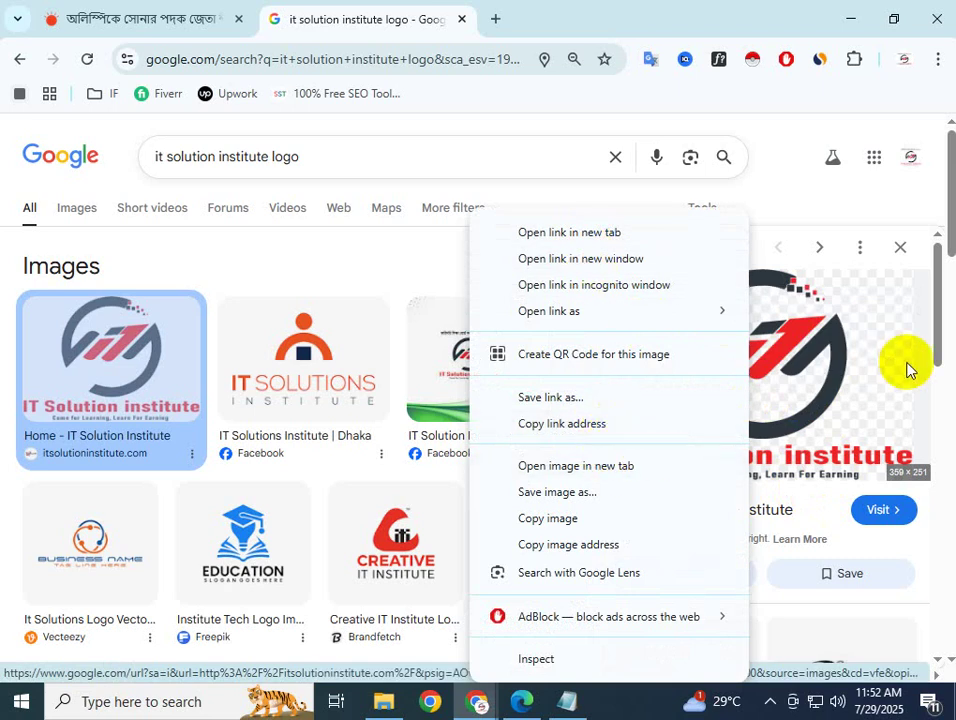
click(898, 102)
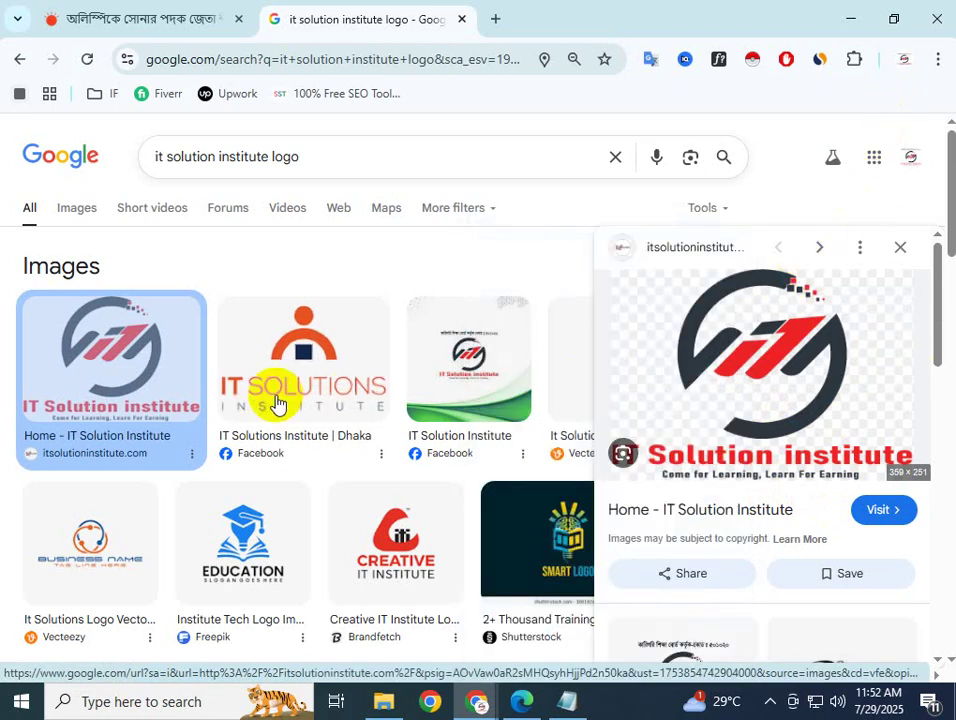
click(320, 154)
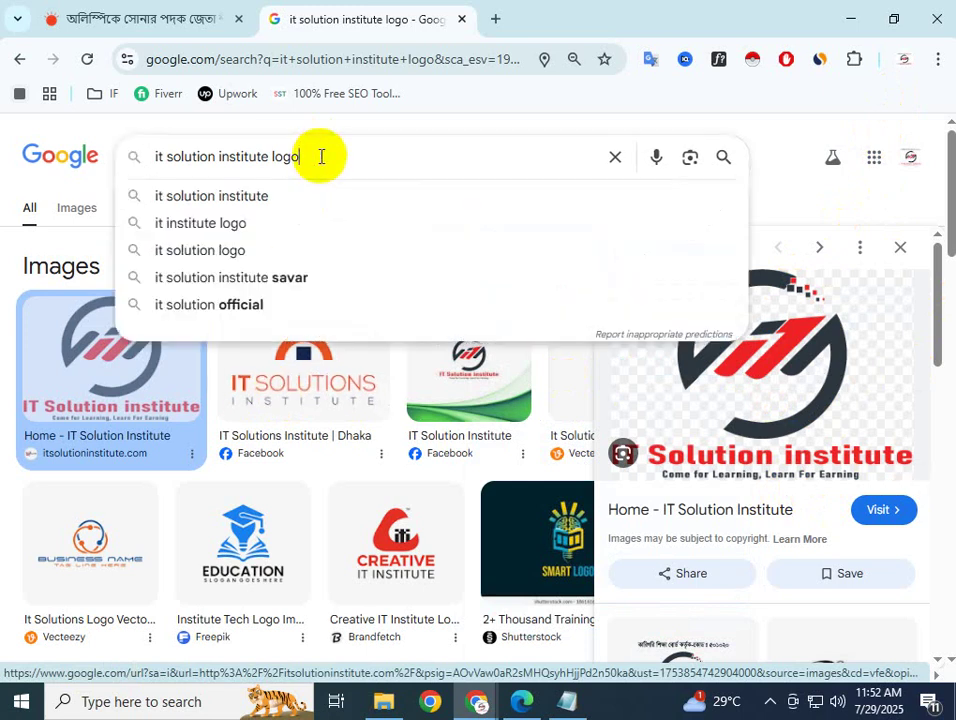
click(800, 405)
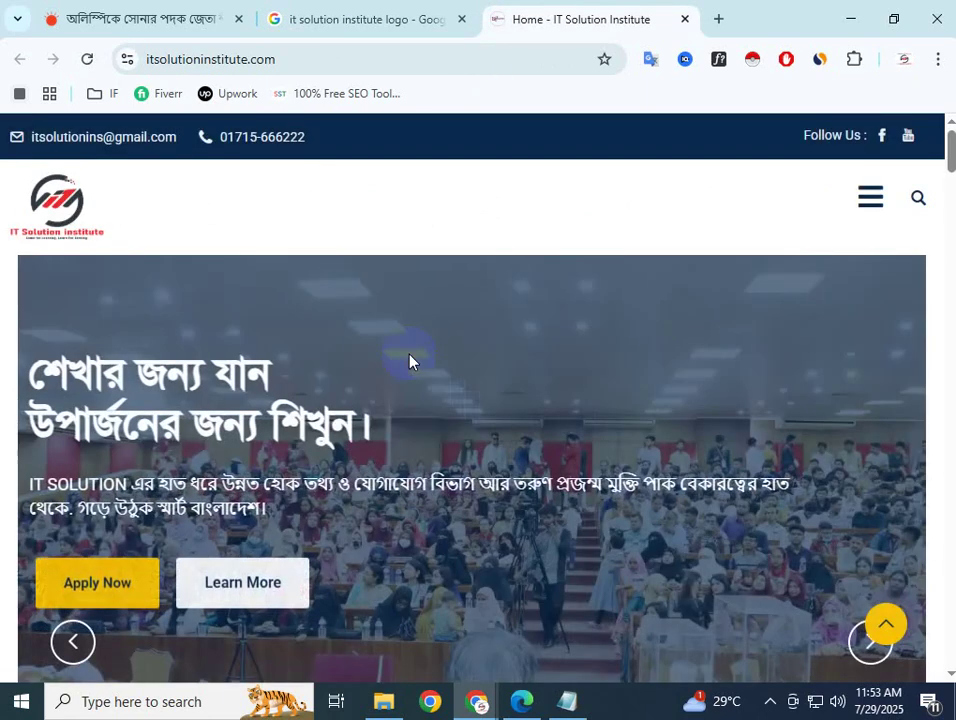
Open the site's logo image in its own tab
right_click(45, 211)
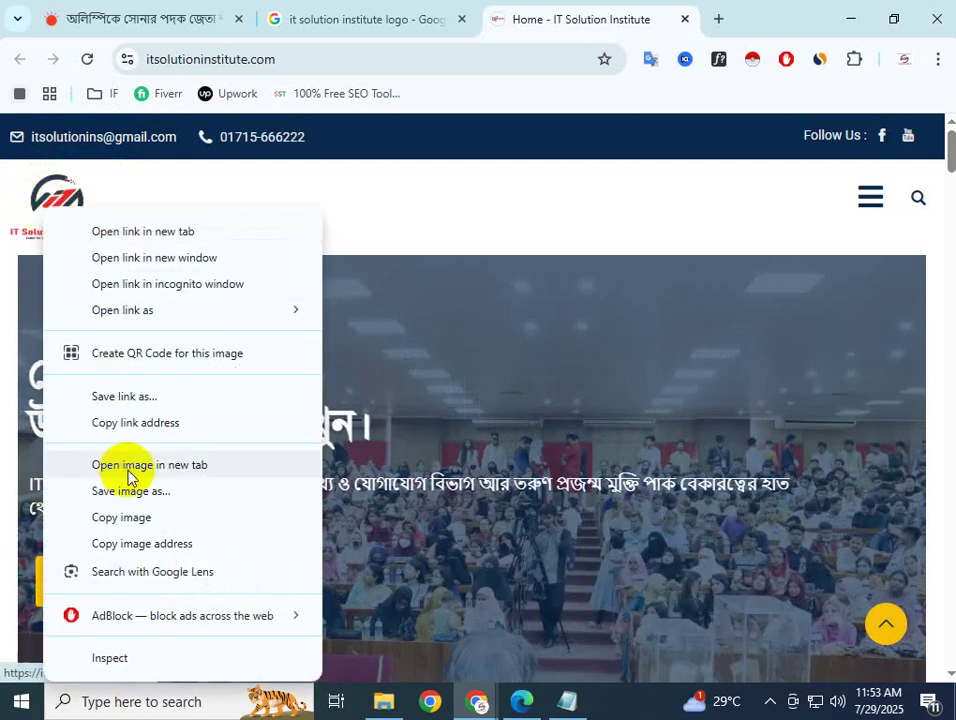
click(170, 466)
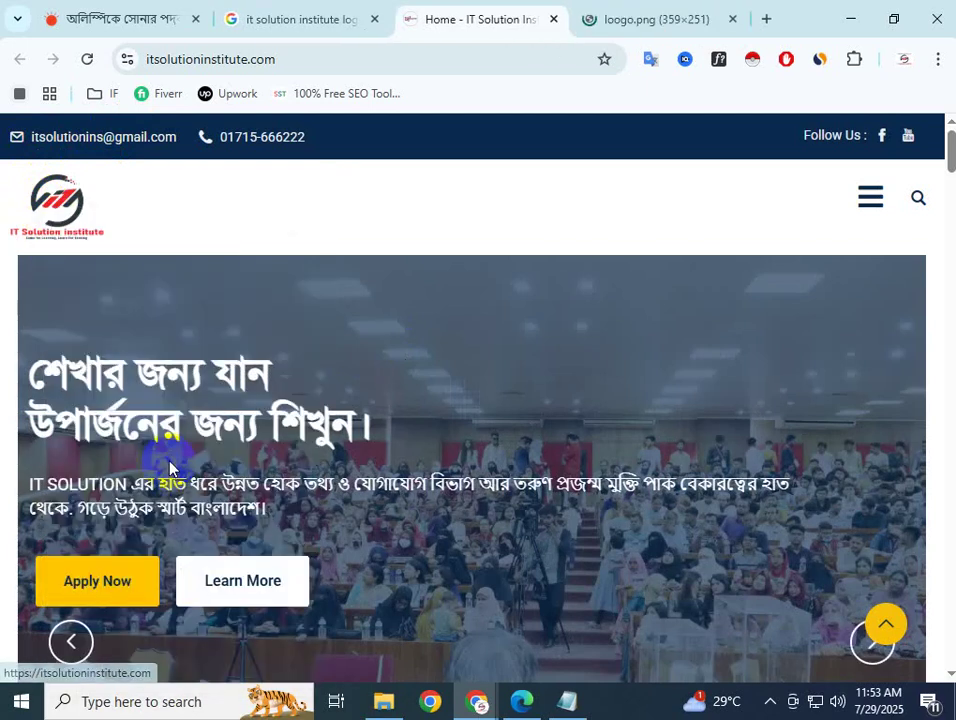
click(594, 14)
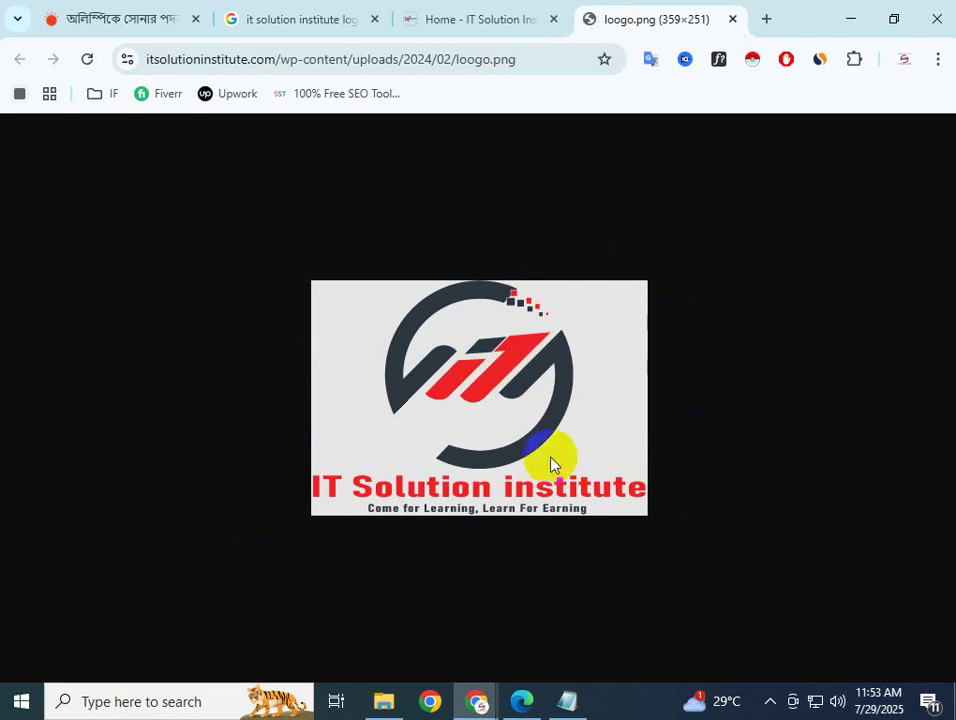
Save the logo image as a PNG named 'It solution logo' to the Desktop
right_click(595, 385)
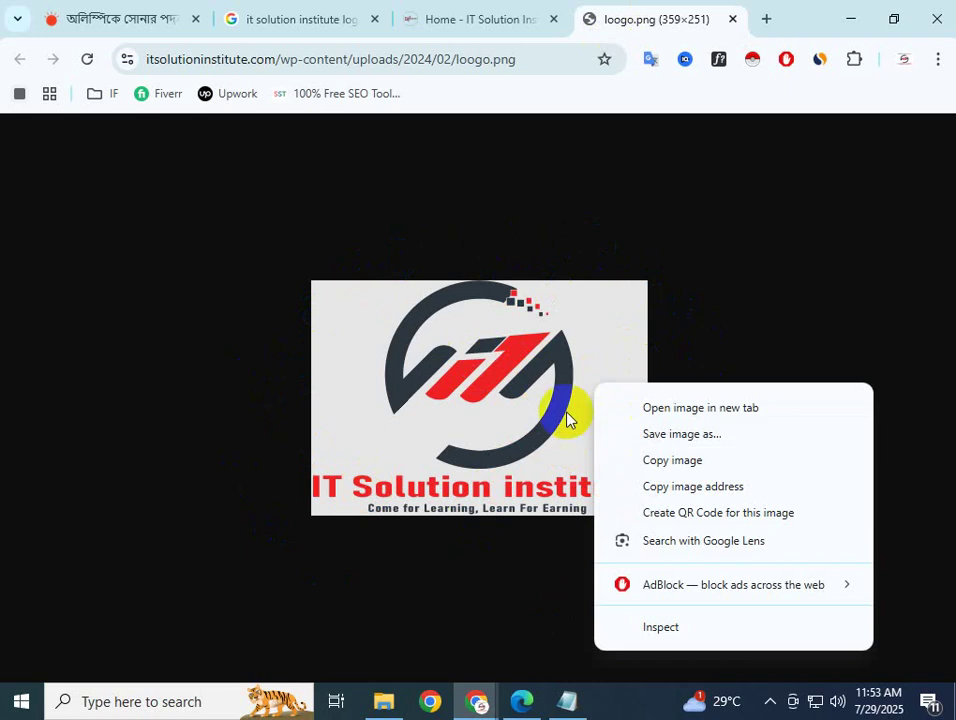
right_click(470, 364)
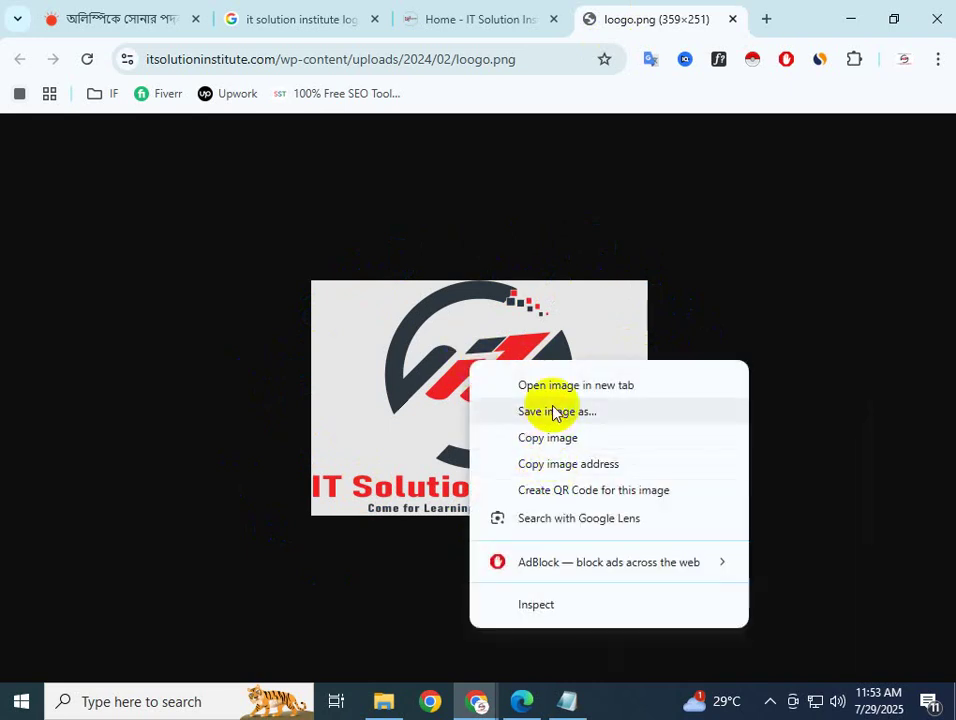
click(564, 418)
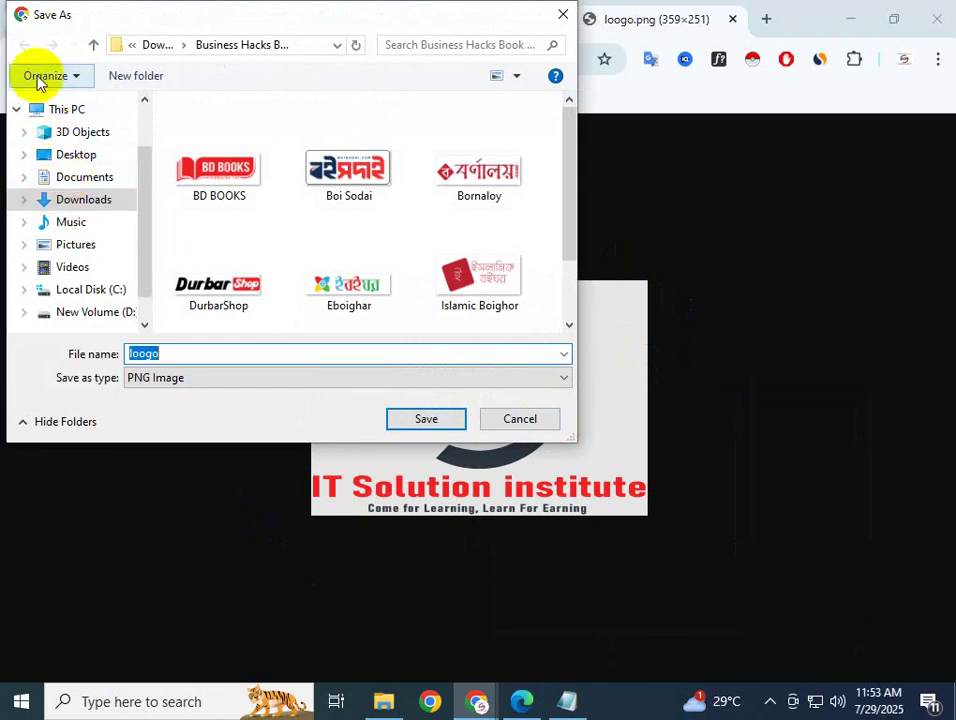
click(78, 158)
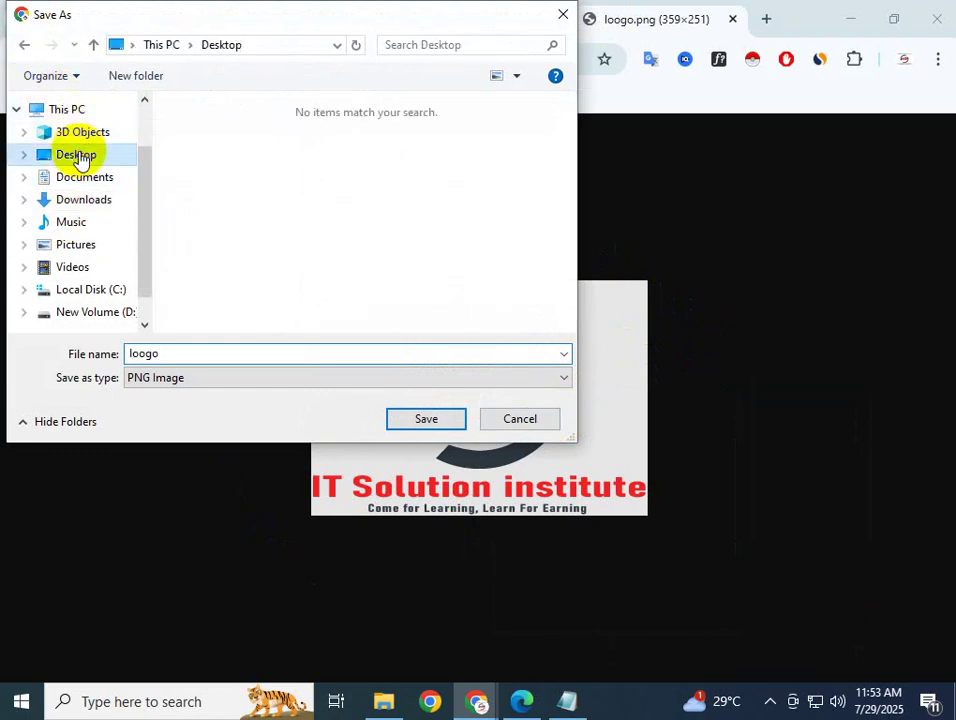
double_click(214, 356)
text(l)
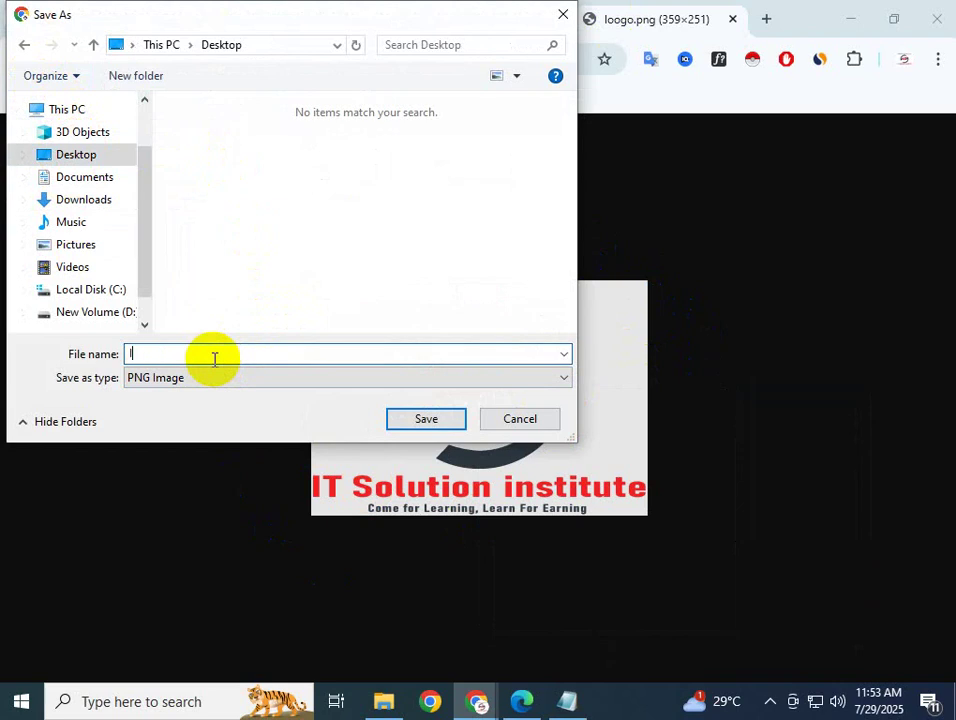
text(t soluition logo)
click(213, 380)
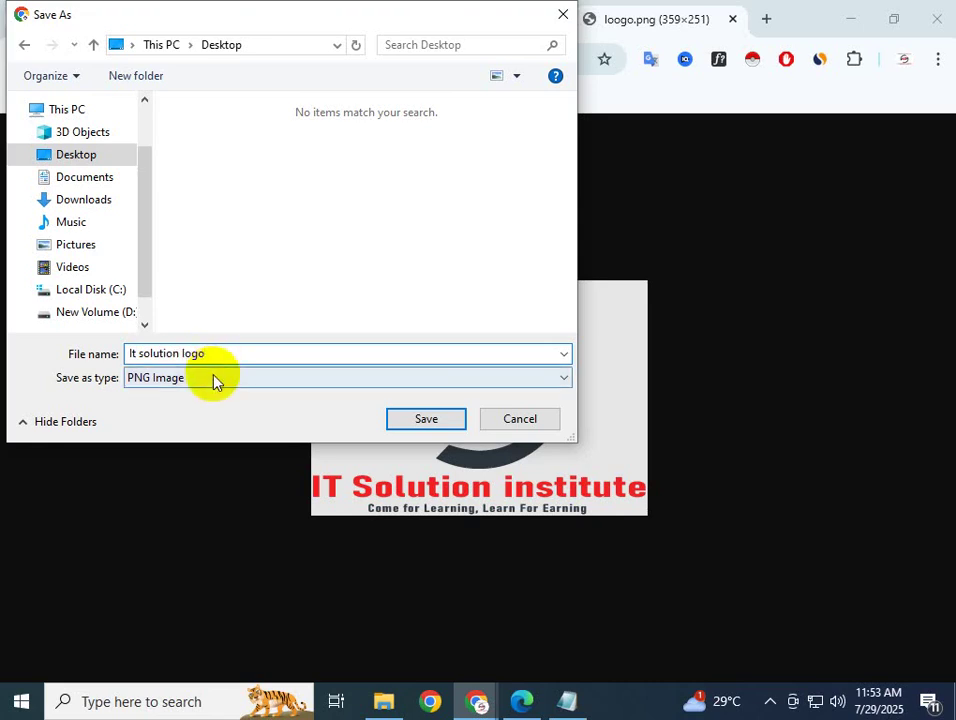
click(213, 380)
click(429, 433)
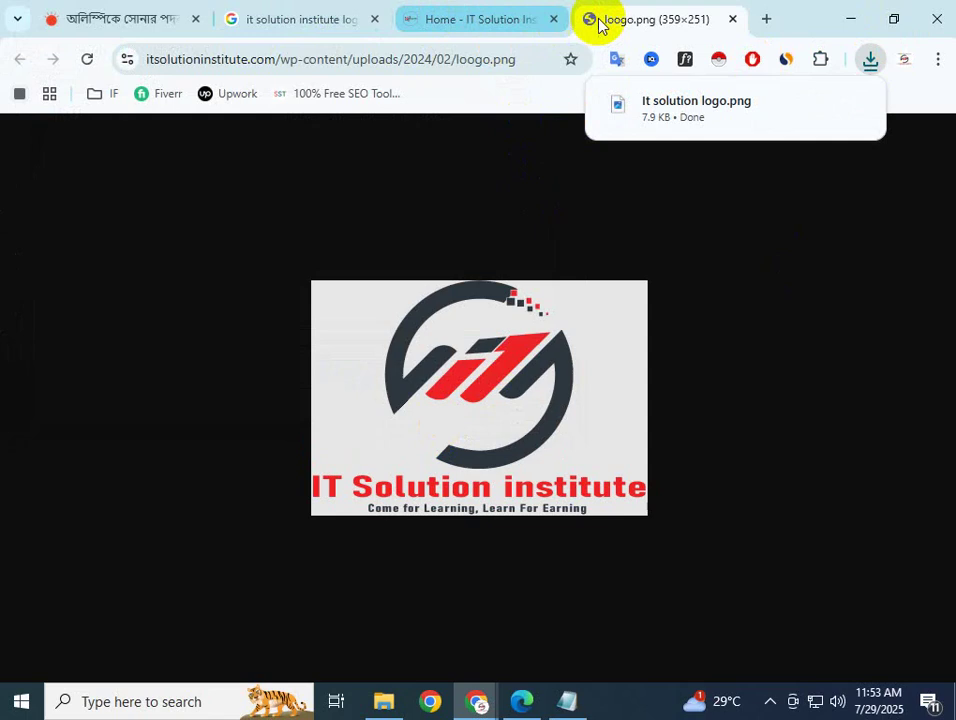
Close the logo and institute tabs and bring the Blogger setup window back
click(734, 20)
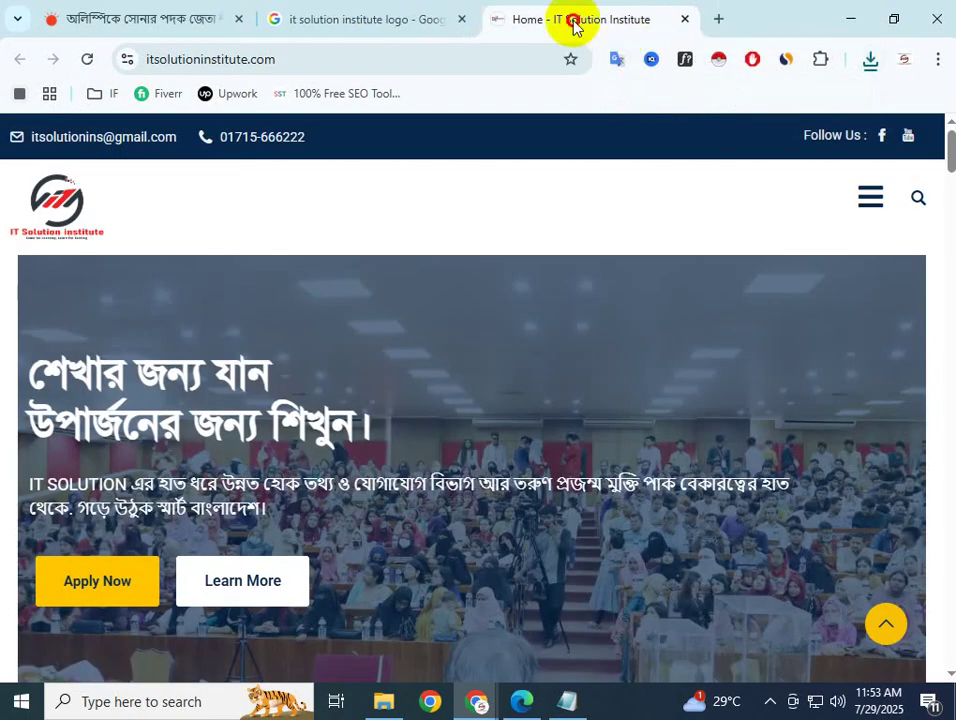
click(690, 20)
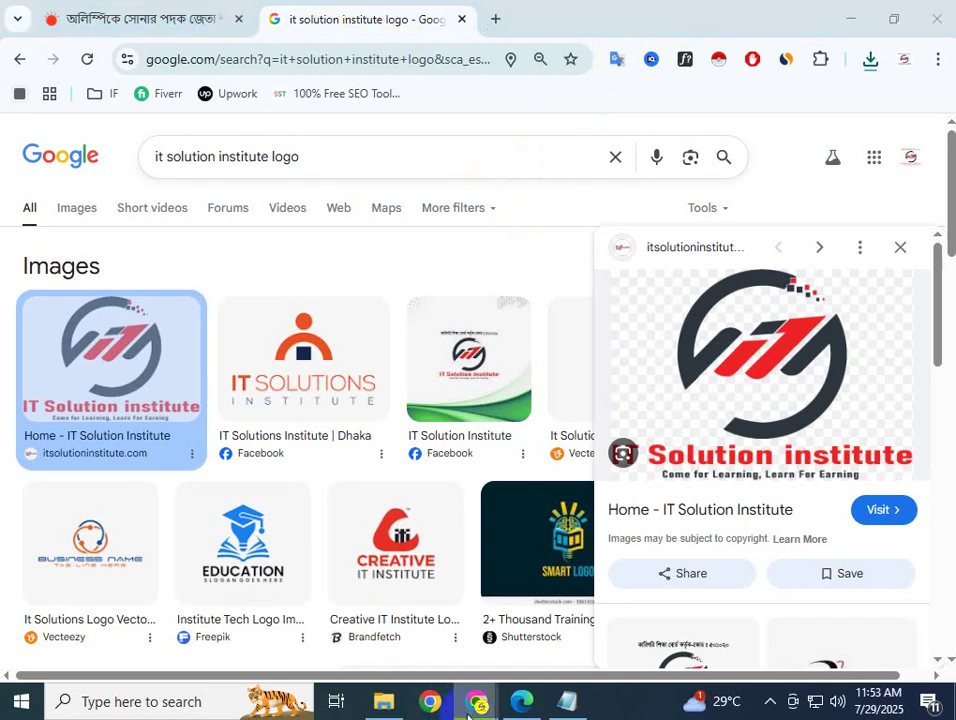
mouse_move(478, 701)
mouse_move(401, 566)
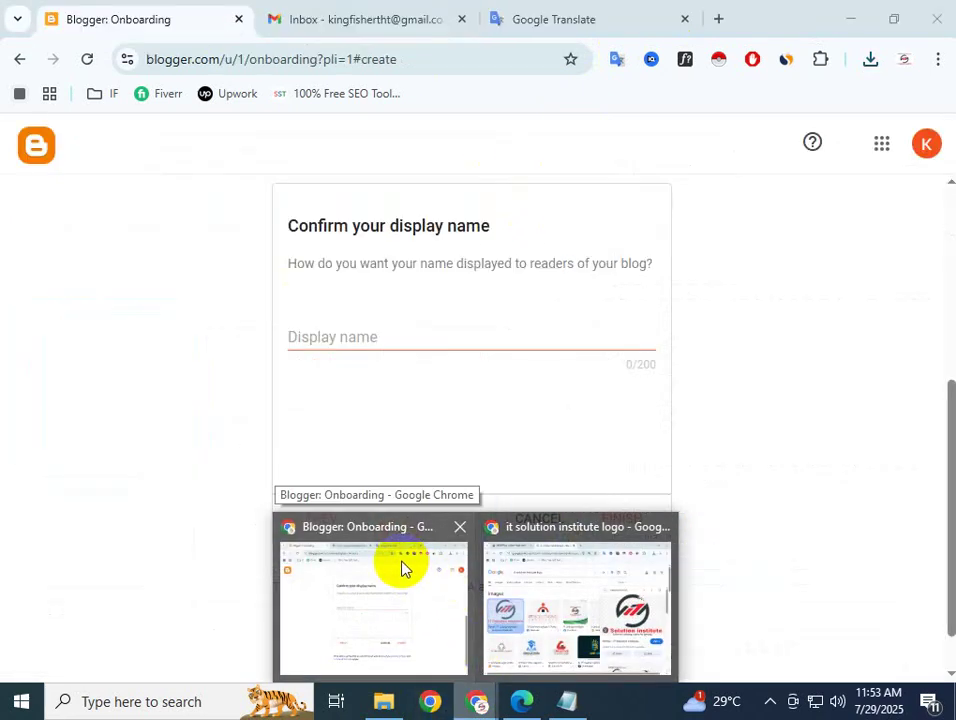
click(512, 582)
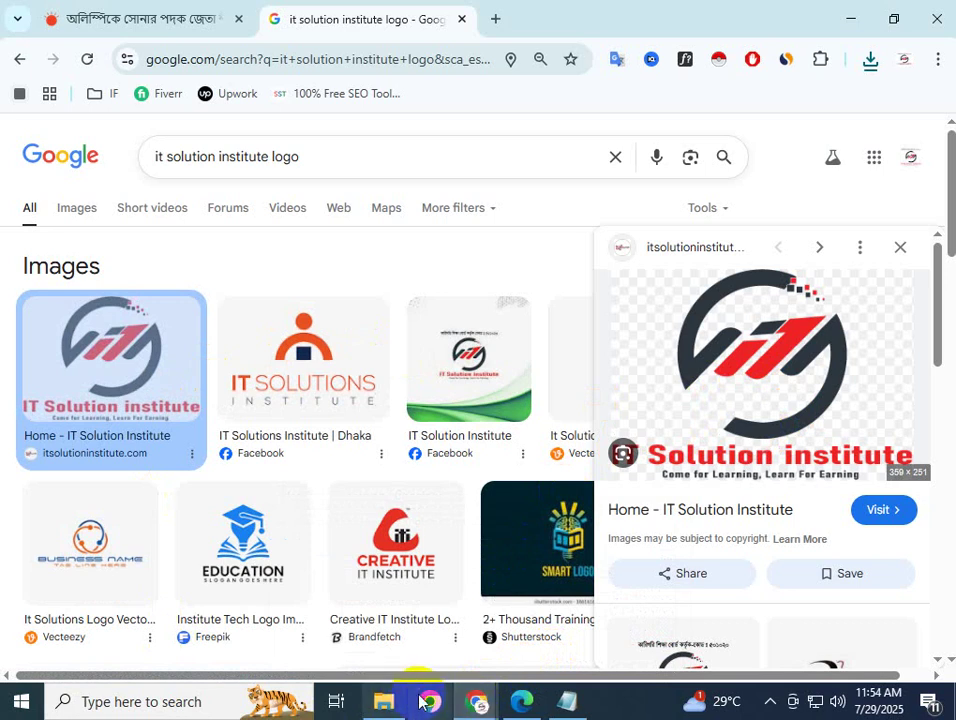
mouse_move(479, 703)
click(446, 580)
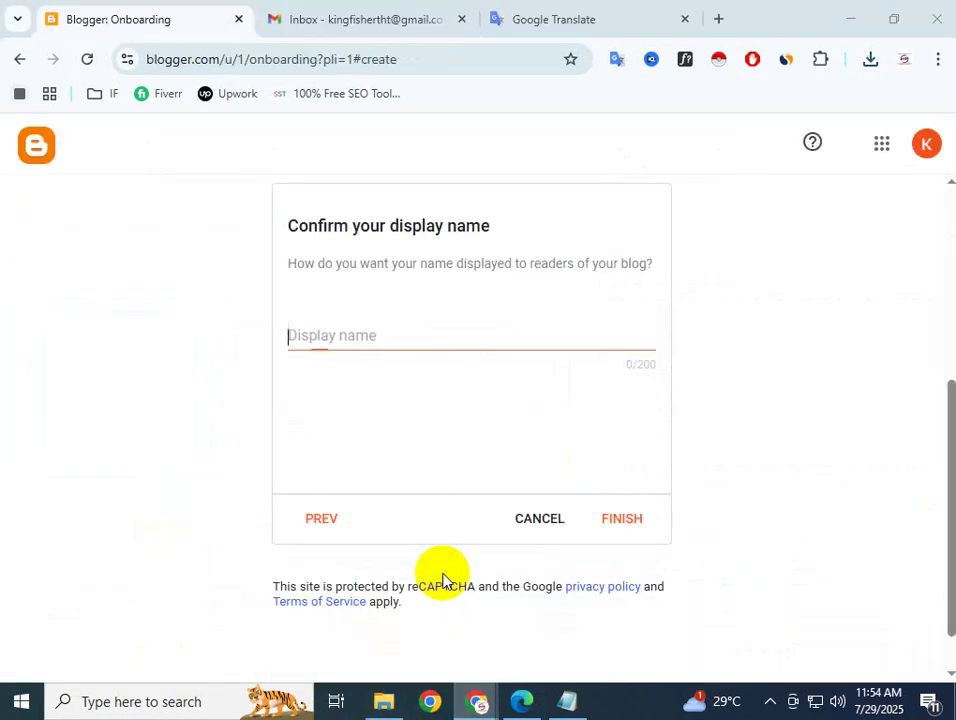
Enter 'IT Solution News' as the display name and finish blog setup
click(391, 328)
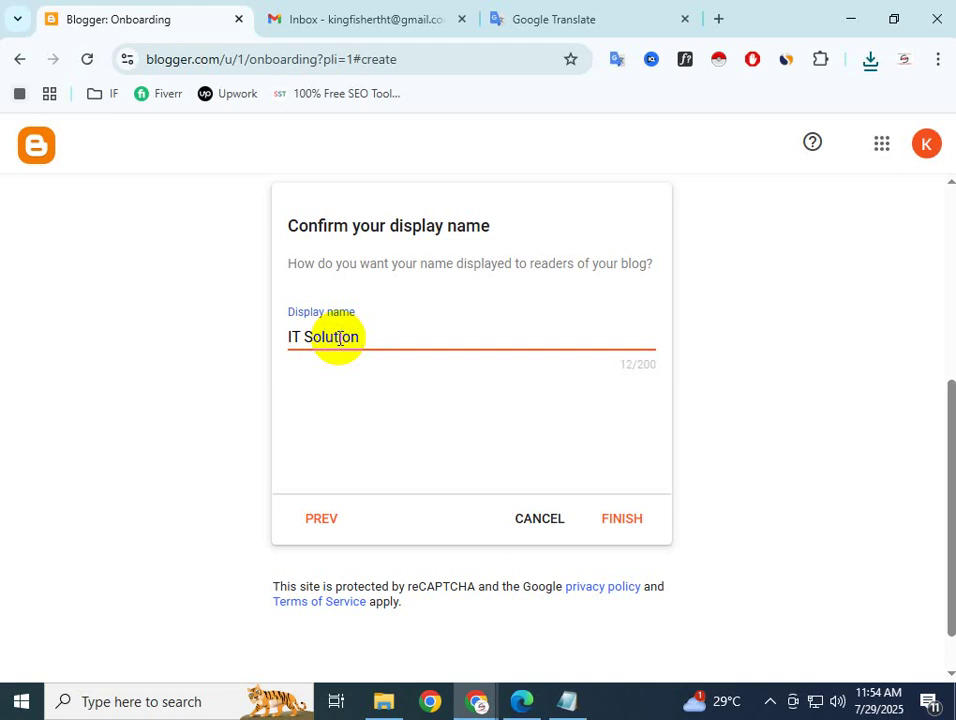
text(ws)
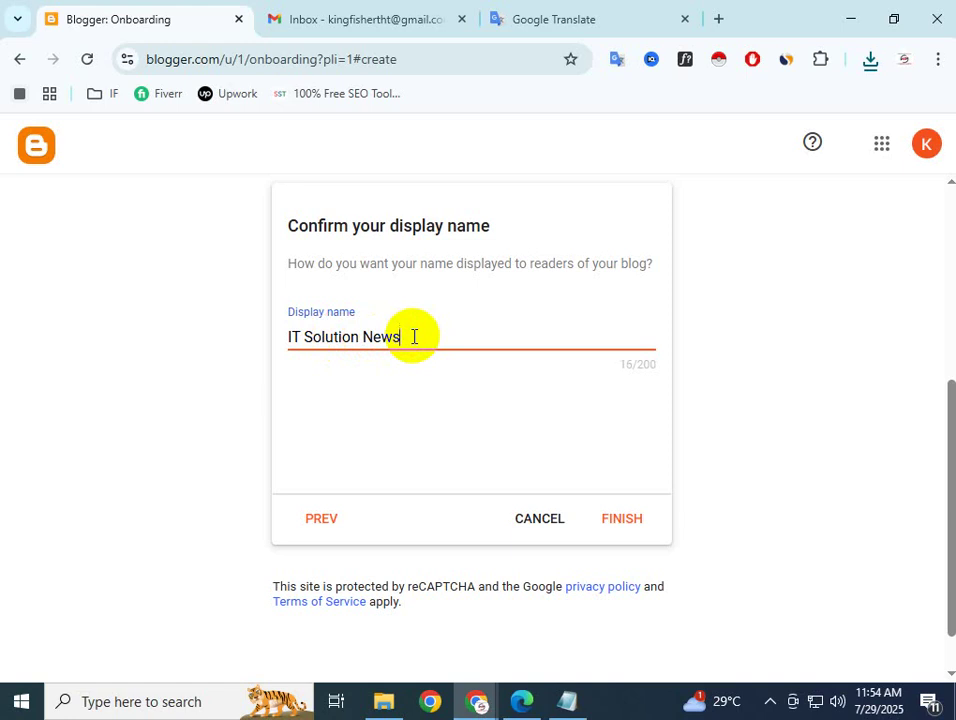
click(628, 521)
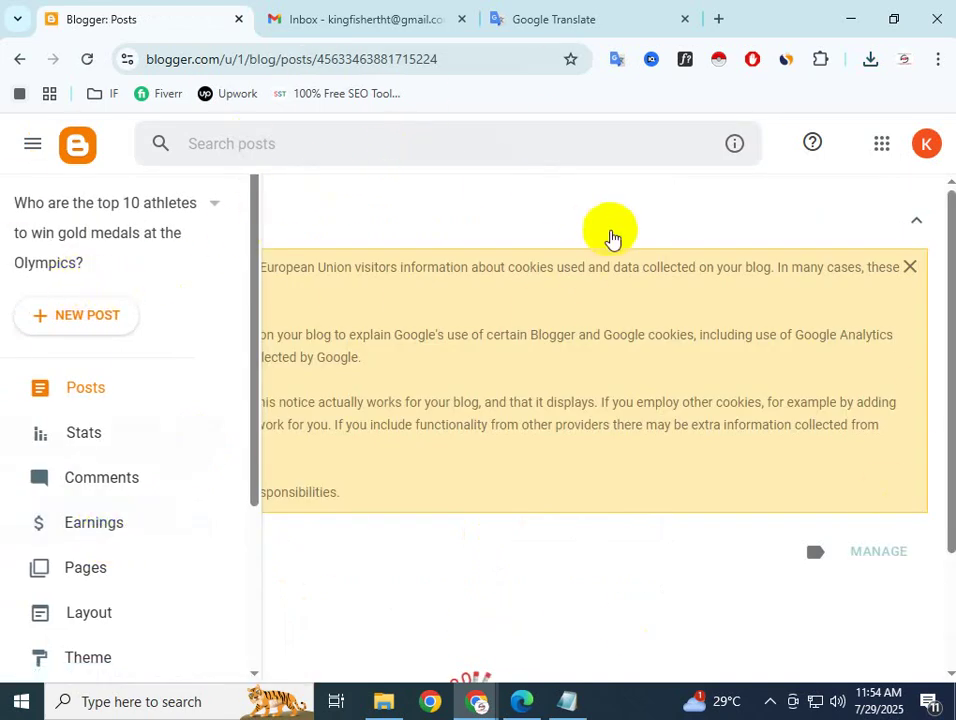
Toggle the dashboard sidebar off and on, then create a new blank post
click(35, 143)
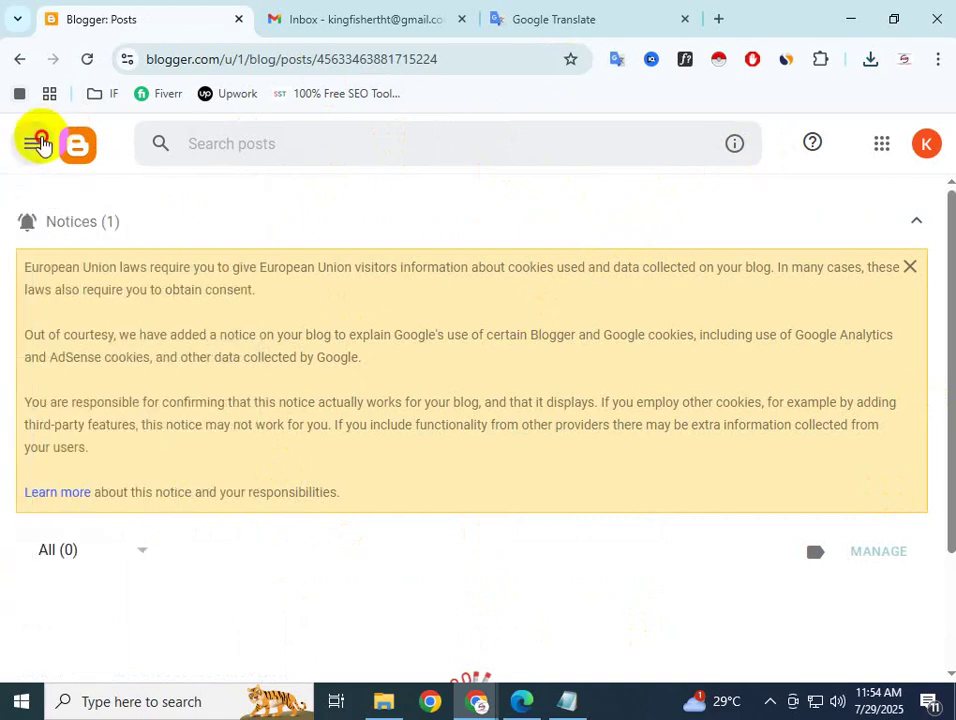
click(38, 143)
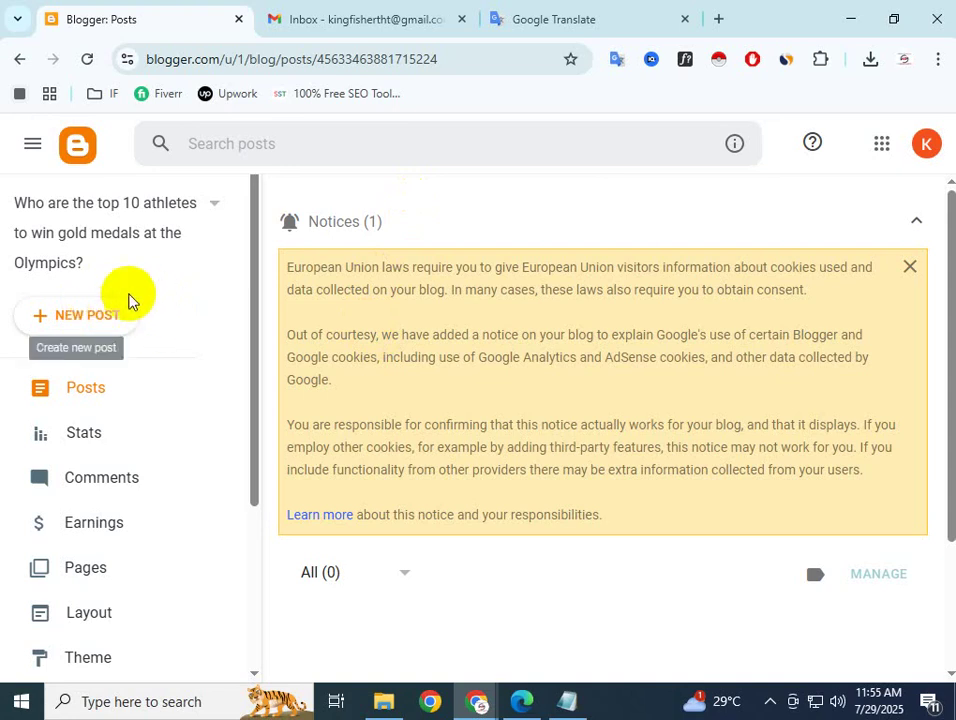
click(71, 326)
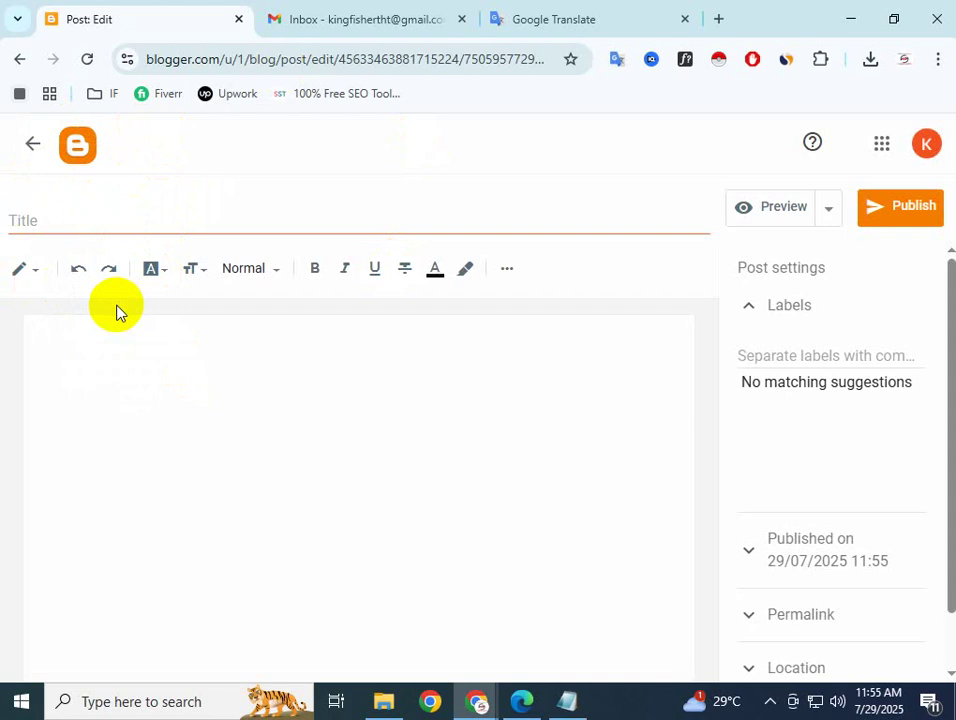
Focus the new post's Title field, then bring up the Prothom Alo Olympics article tab
click(25, 224)
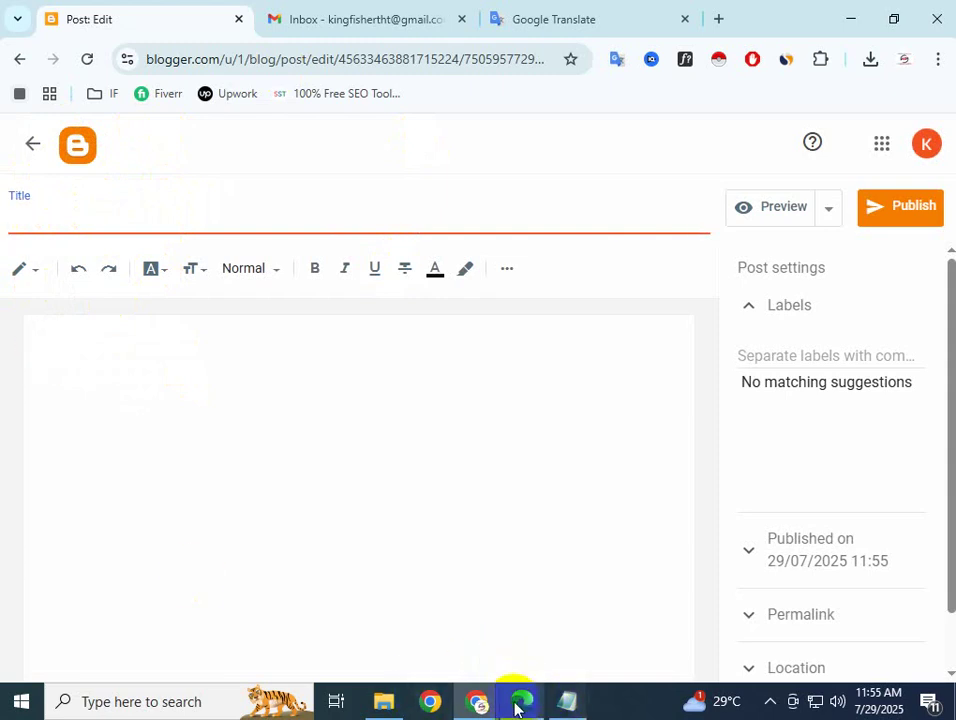
mouse_move(478, 705)
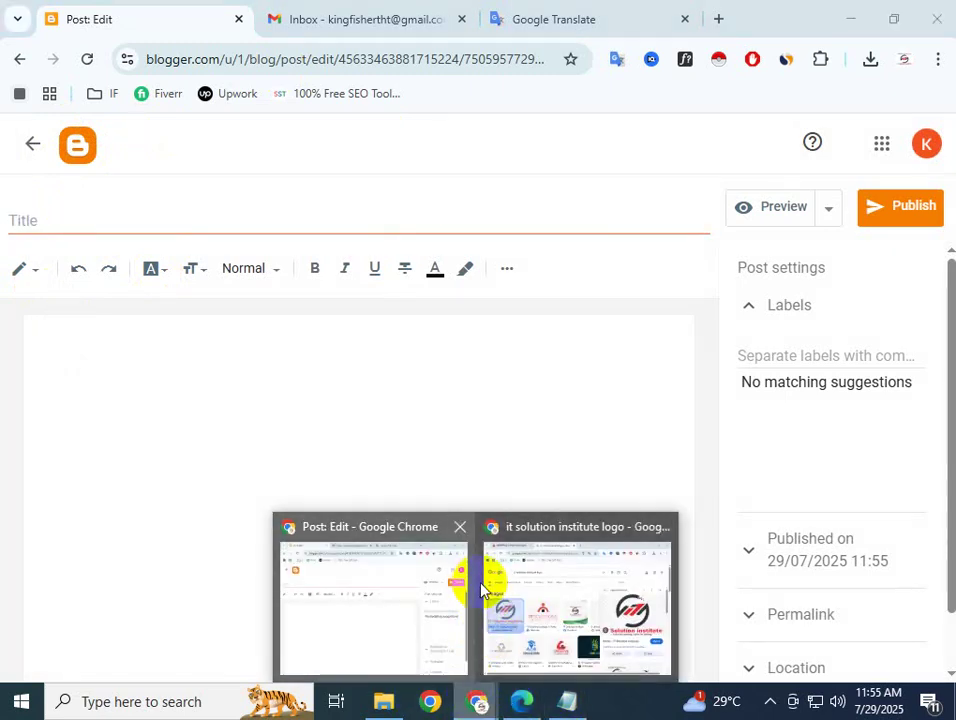
click(533, 590)
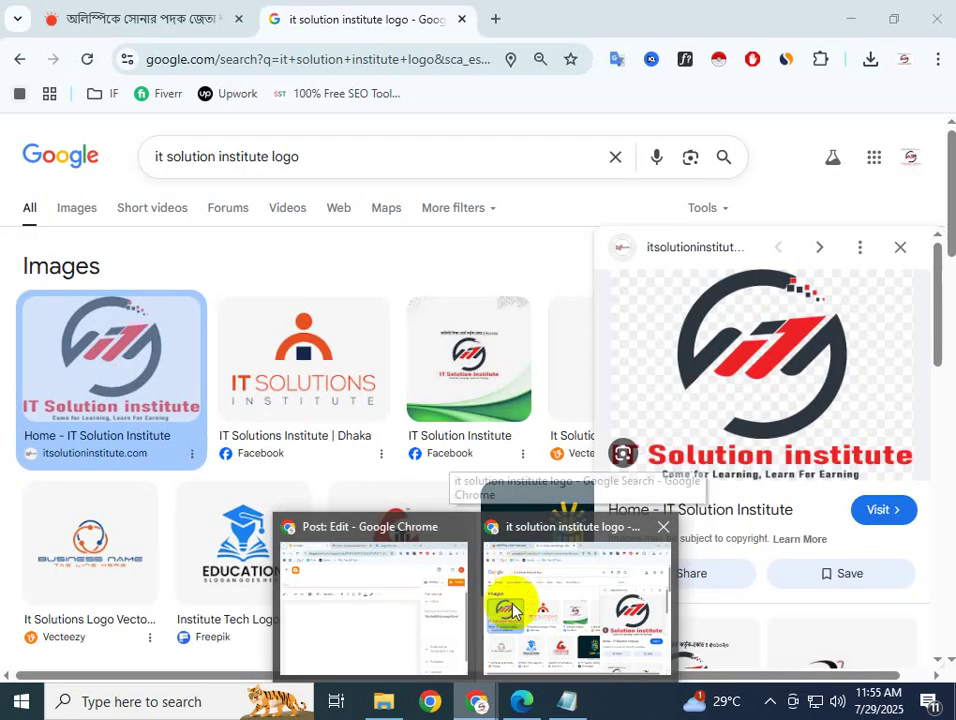
click(372, 610)
mouse_move(478, 705)
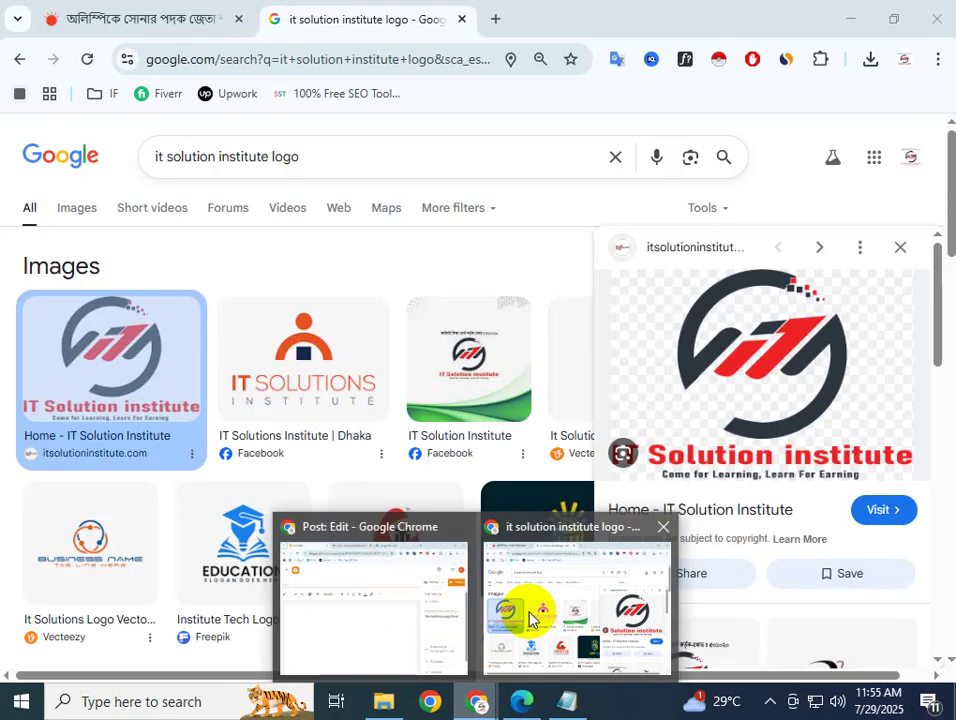
click(531, 619)
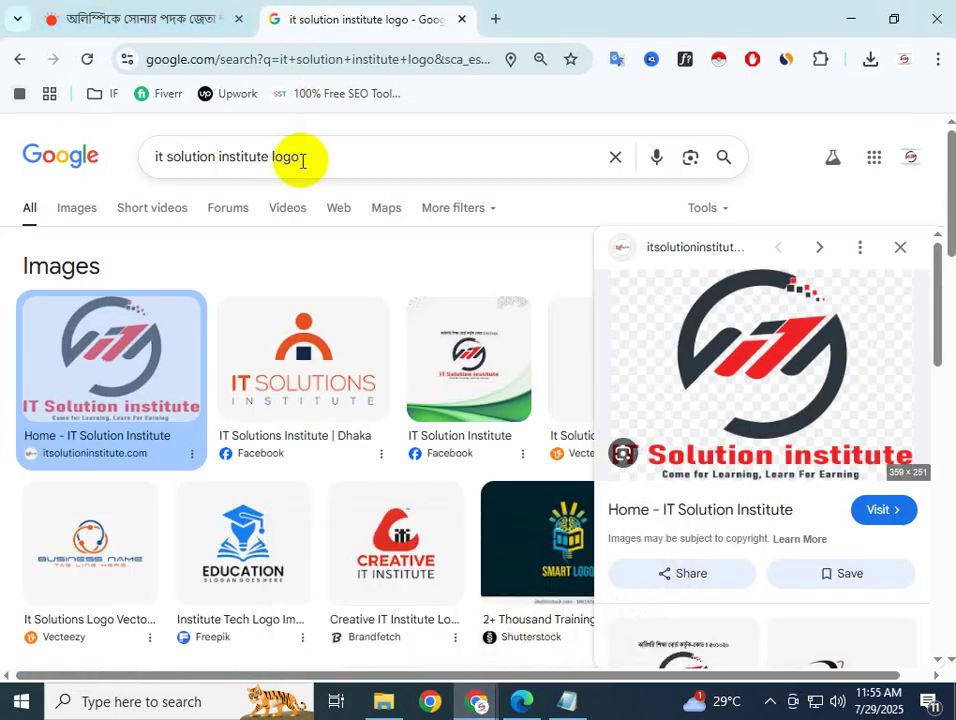
click(179, 17)
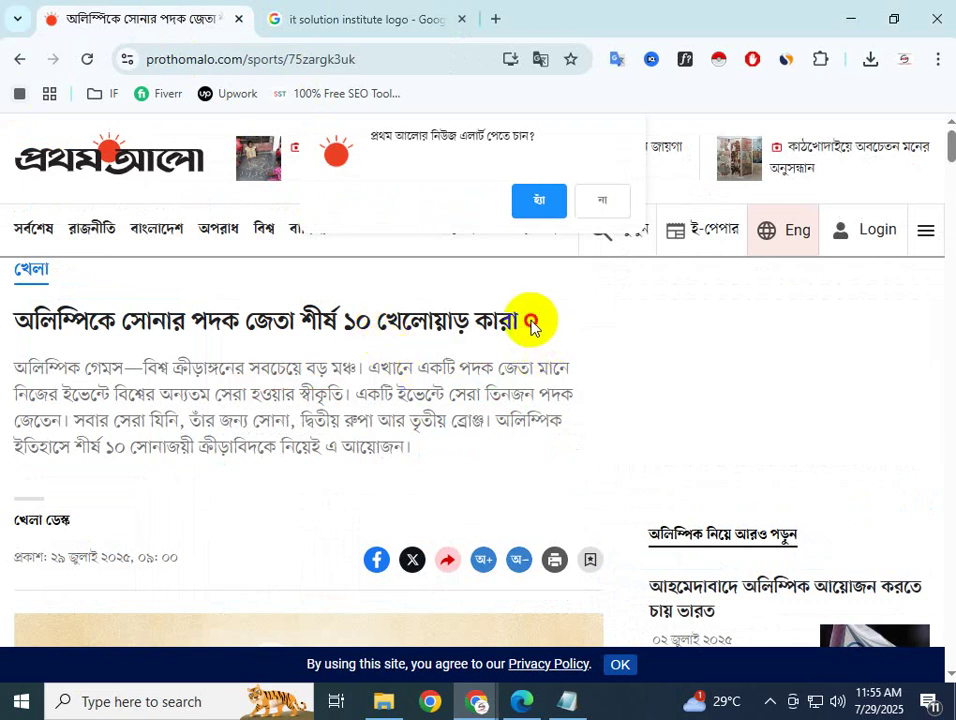
Copy the Bengali headline from the Prothom Alo article
drag(530, 326, 11, 299)
right_click(47, 330)
click(103, 352)
click(331, 18)
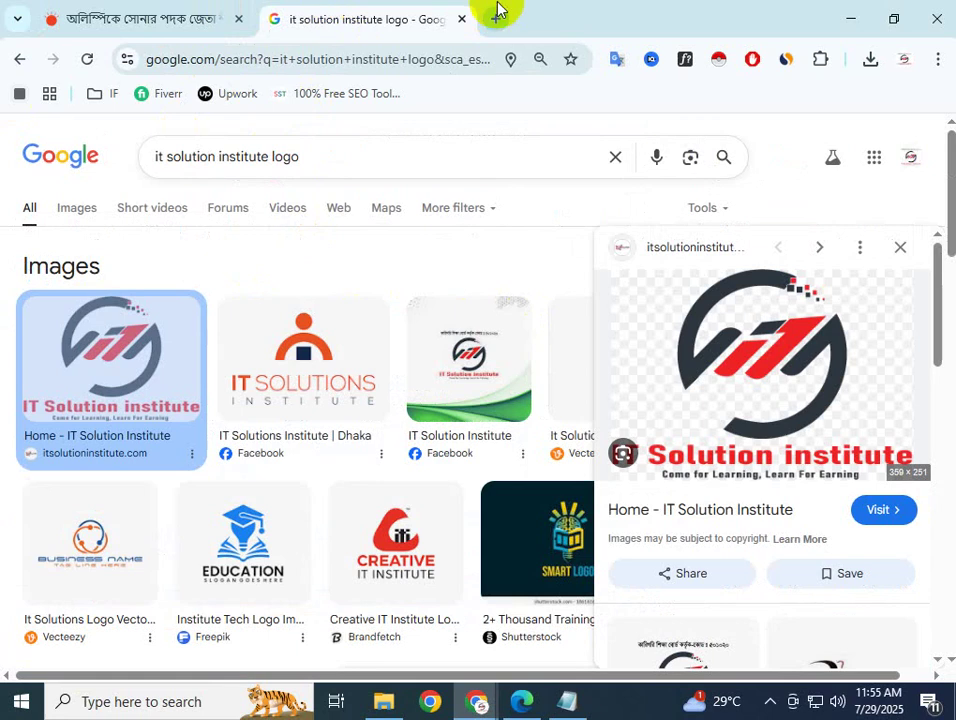
Open translate.google.com in a new browser tab
click(497, 12)
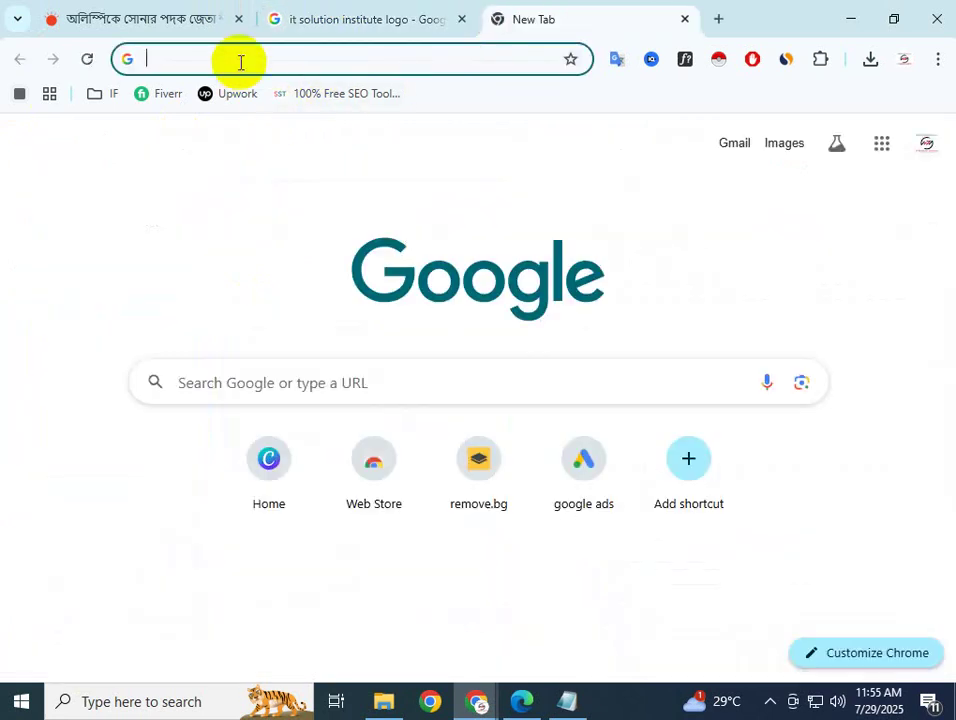
text(tr)
key(Right)
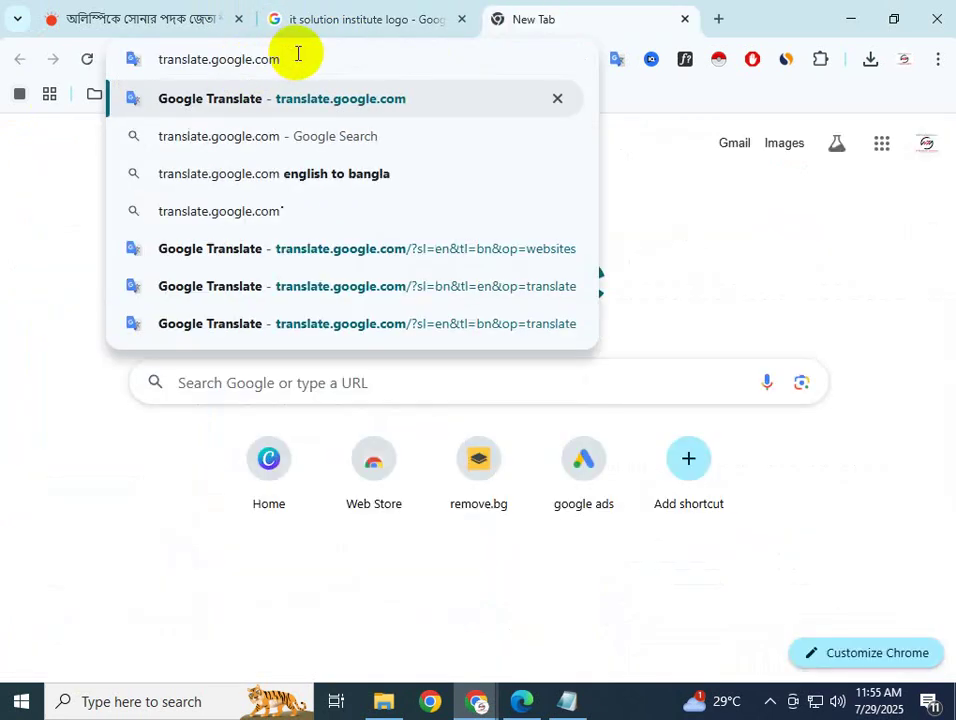
key(Return)
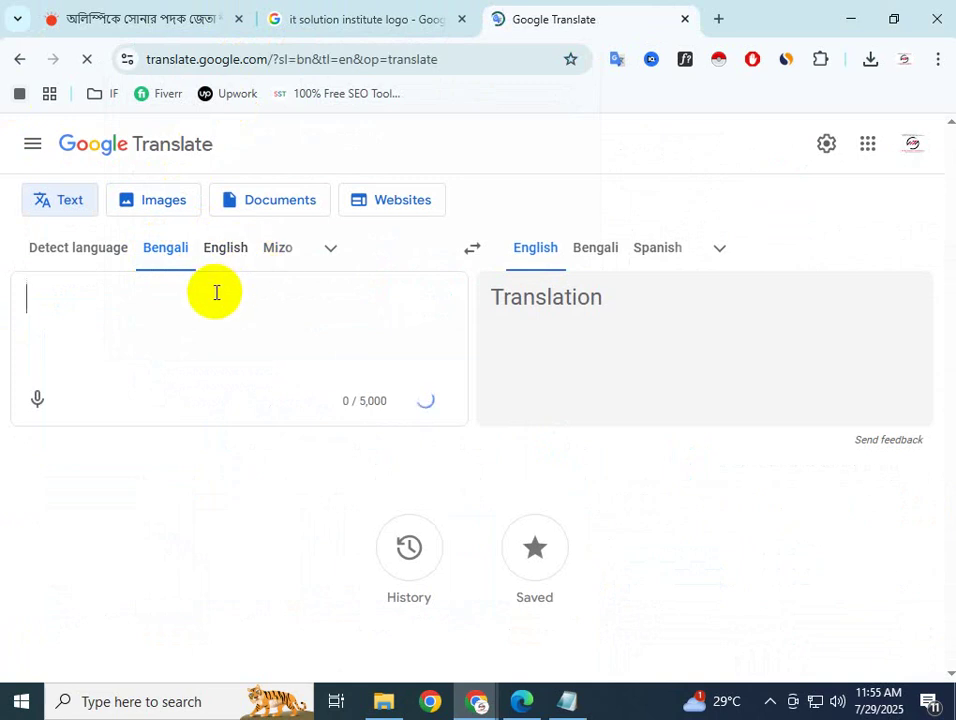
Paste the headline, choose the alternative 'Who are the top 10 Olympic gold medalists?', and select it
key(ctrl+v)
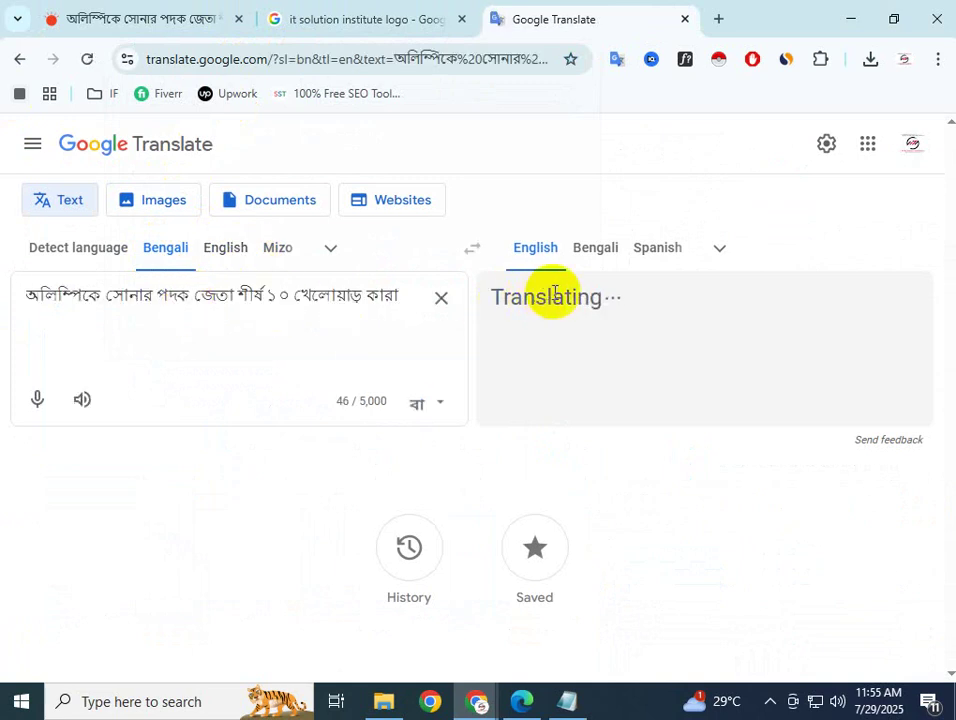
click(598, 303)
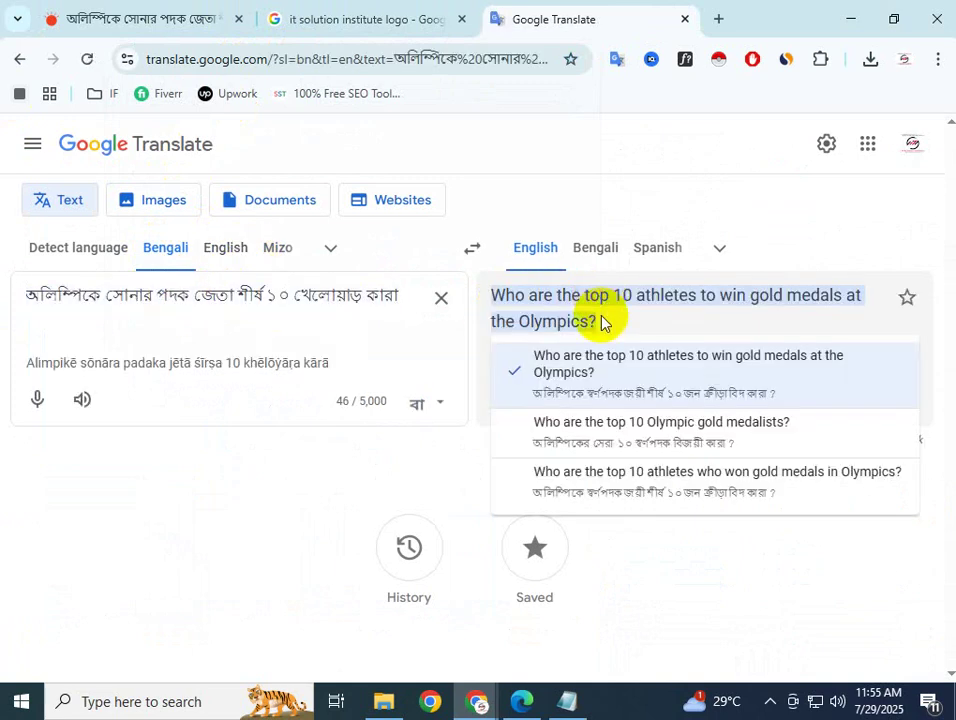
click(591, 428)
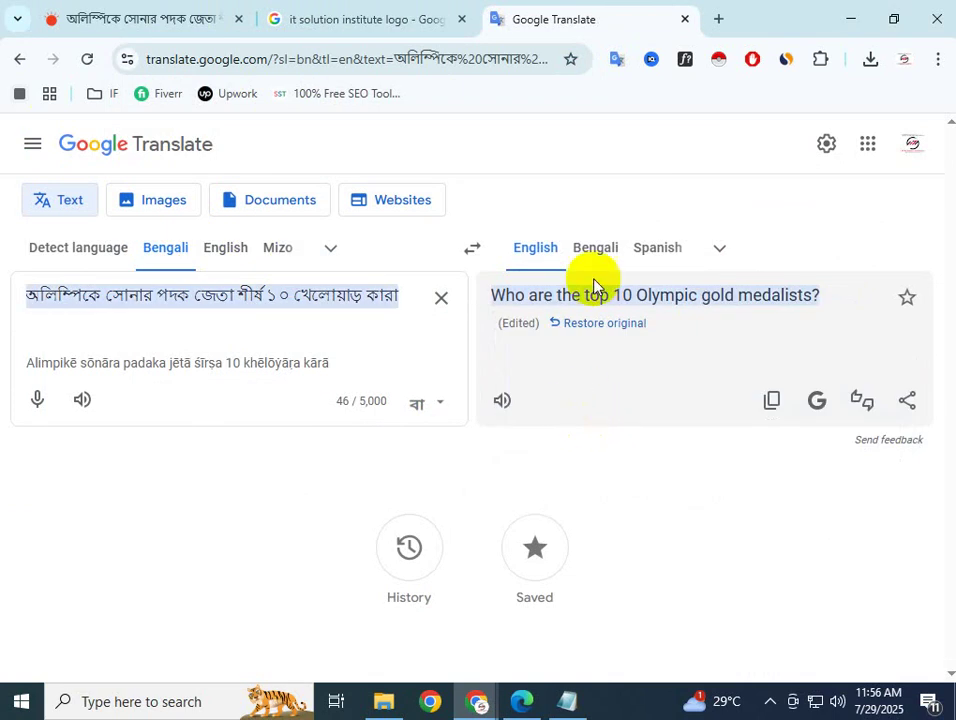
drag(830, 301, 491, 300)
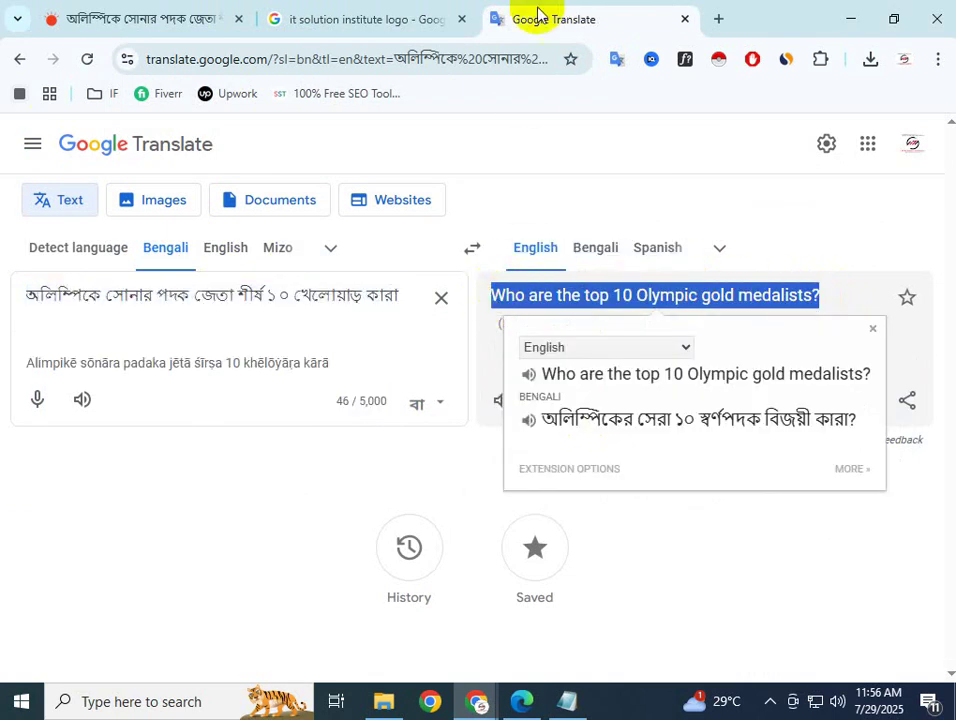
click(476, 701)
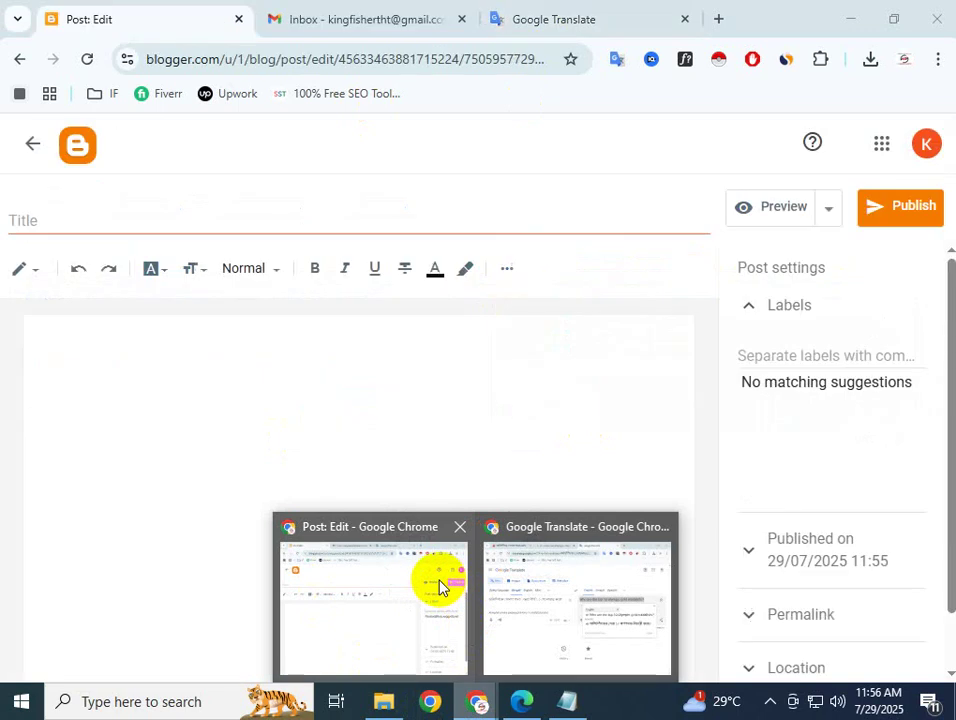
Paste 'Who are the top 10 Olympic gold medalists?' into the Blogger post's Title field
click(443, 588)
click(188, 228)
key(ctrl+v)
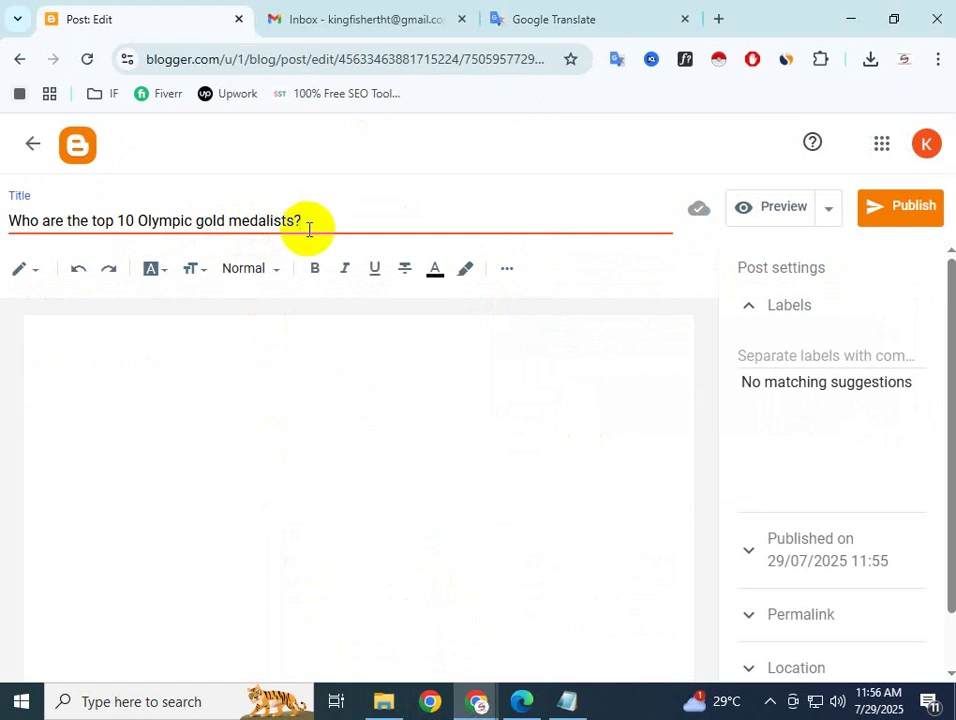
click(310, 217)
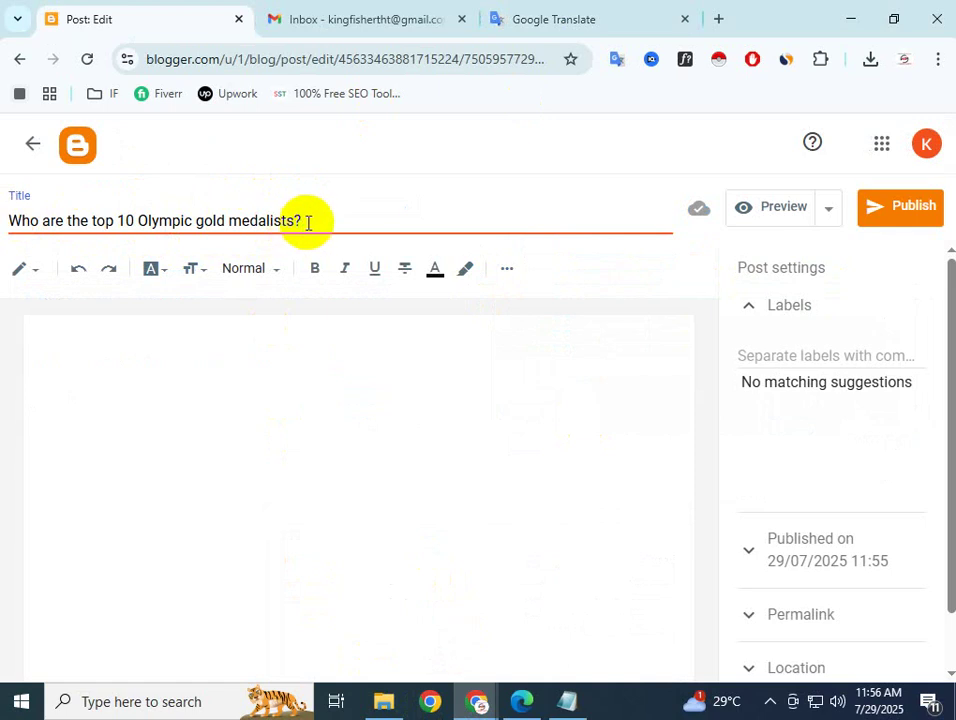
click(235, 325)
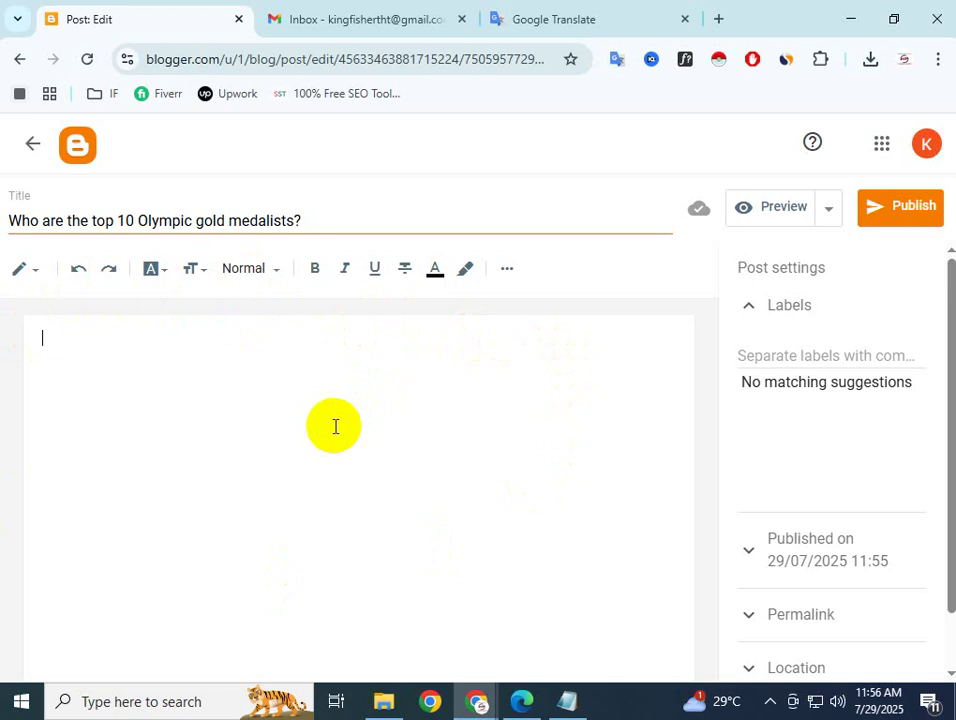
Keep the editor in normal Compose mode and place the cursor in the empty body
click(335, 427)
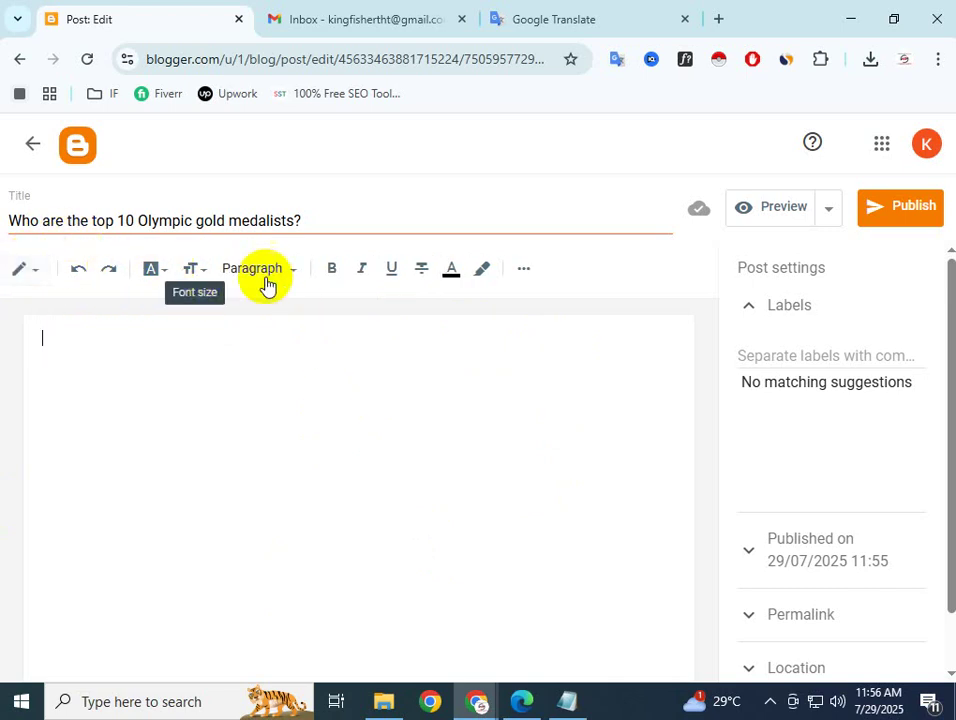
click(33, 273)
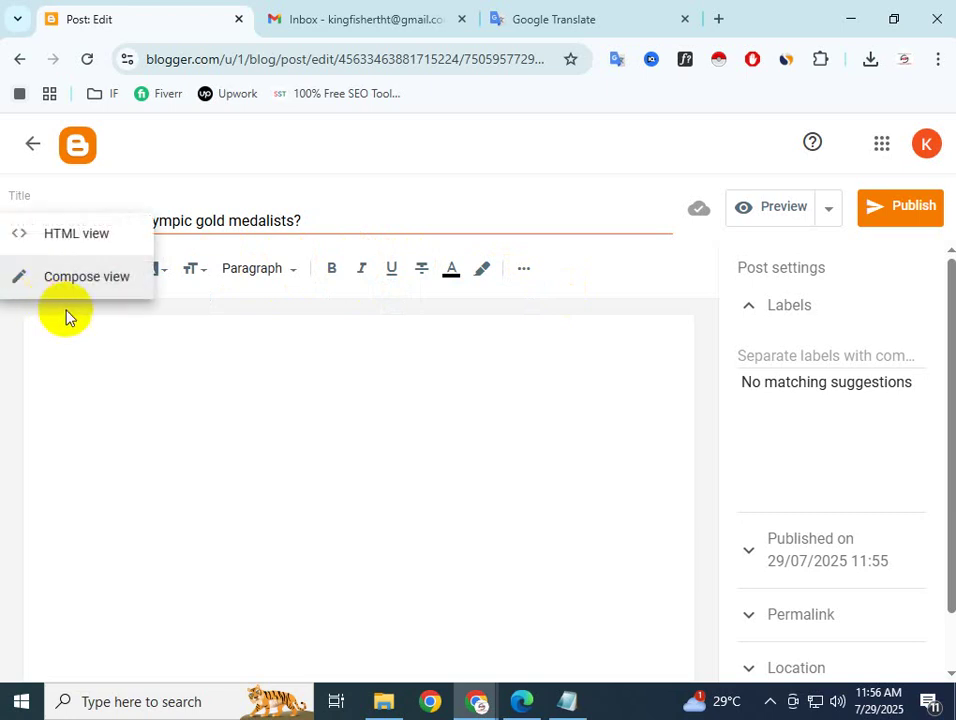
click(175, 341)
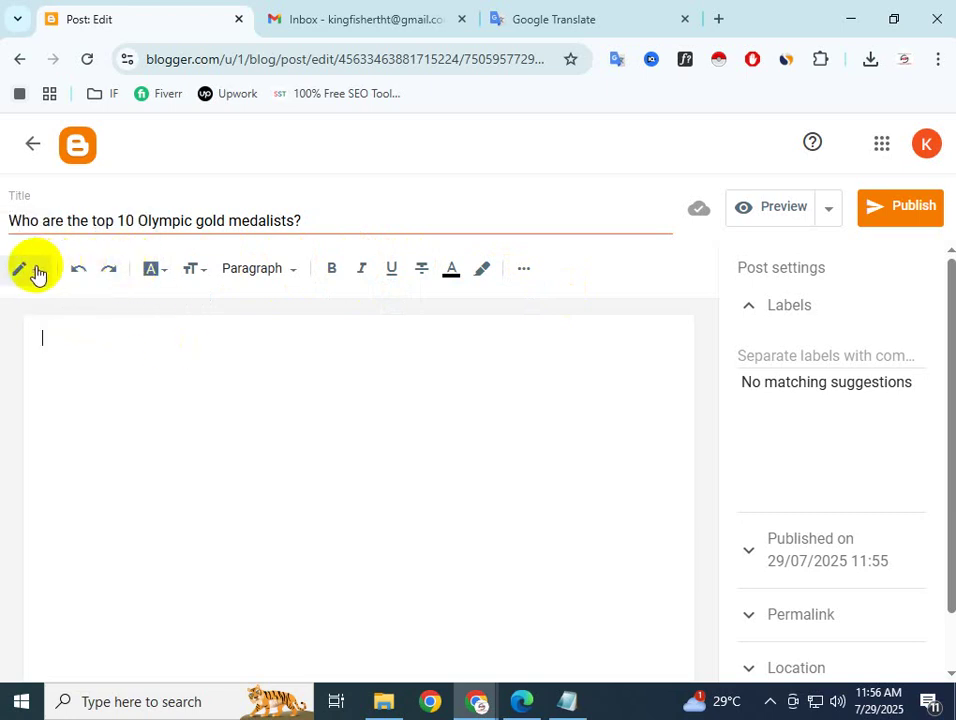
click(35, 273)
click(181, 341)
click(28, 271)
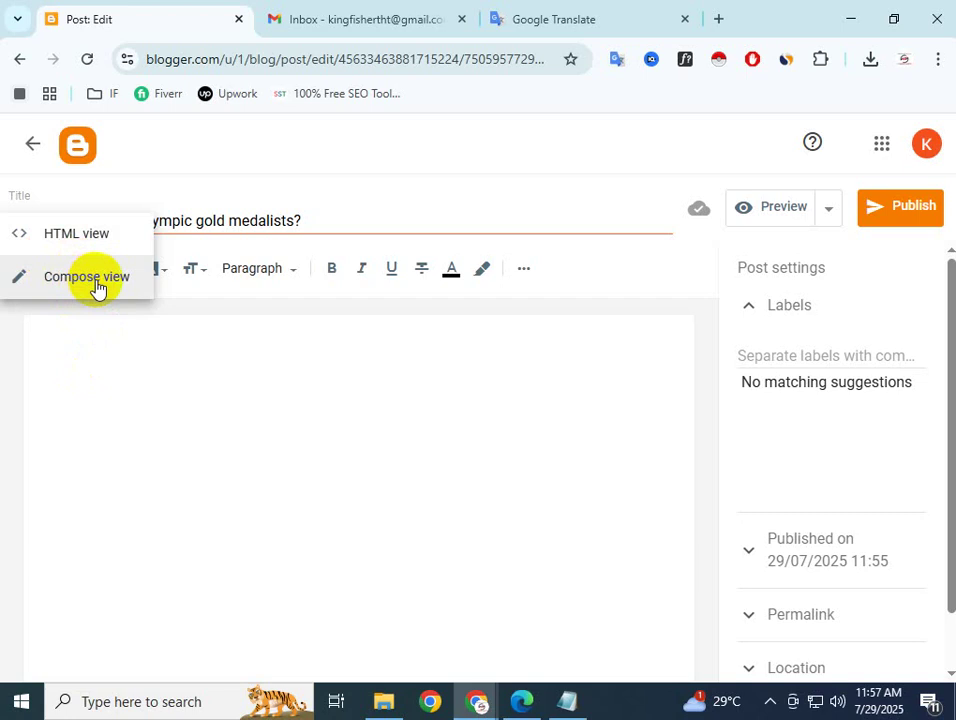
click(164, 309)
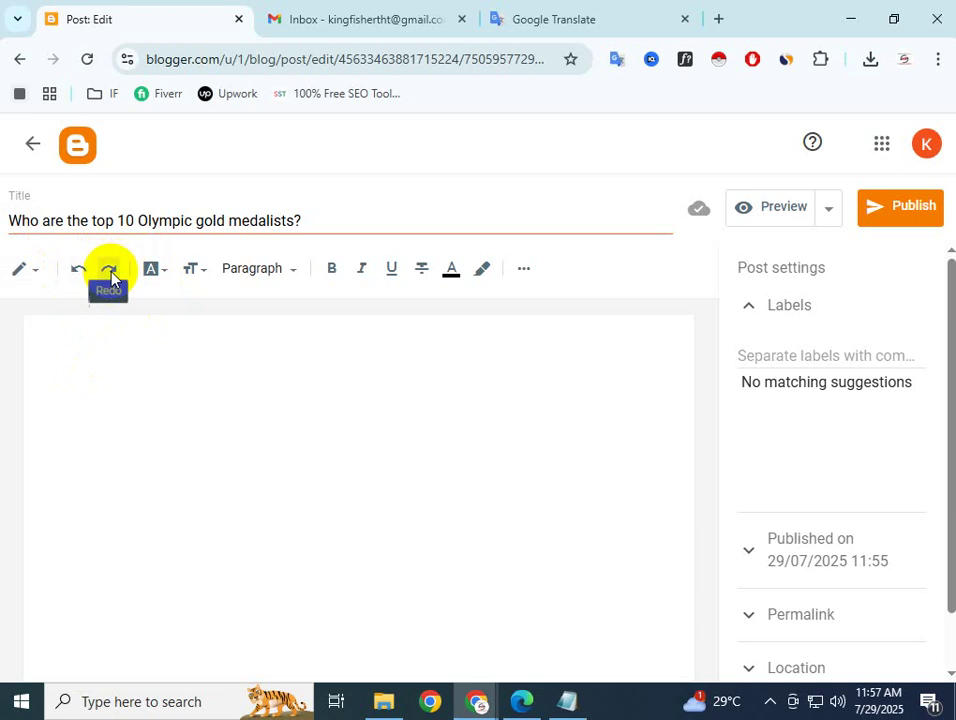
click(62, 344)
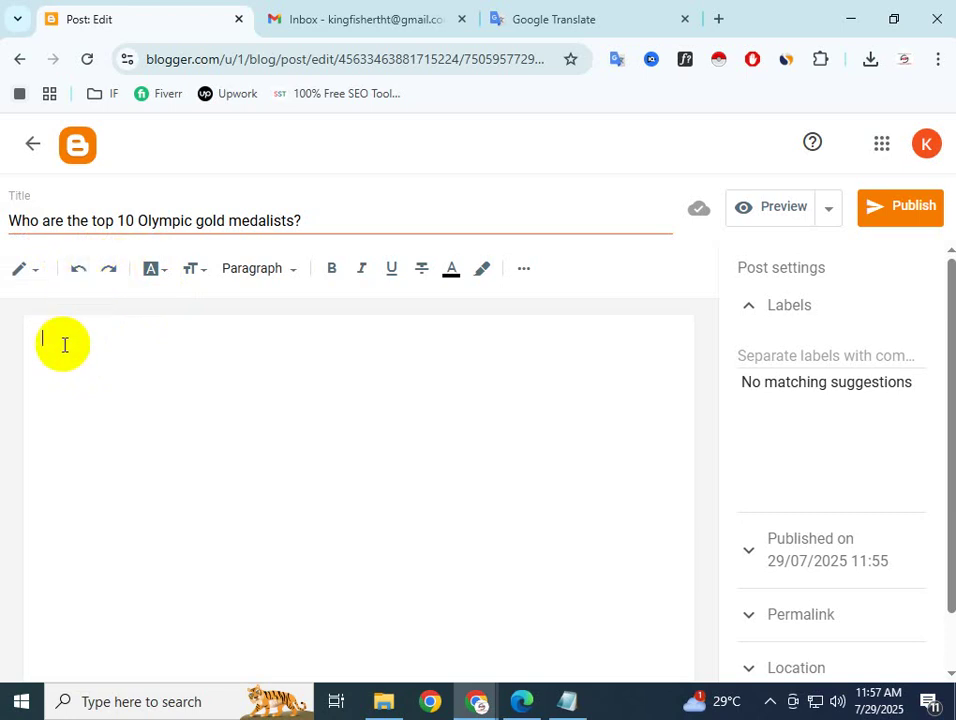
Type test text 'jdfshuigvhdfsiogjkjh' in the body, then delete it, undo, and delete again
text(jdfshuigvhdfsiogjkjhik)
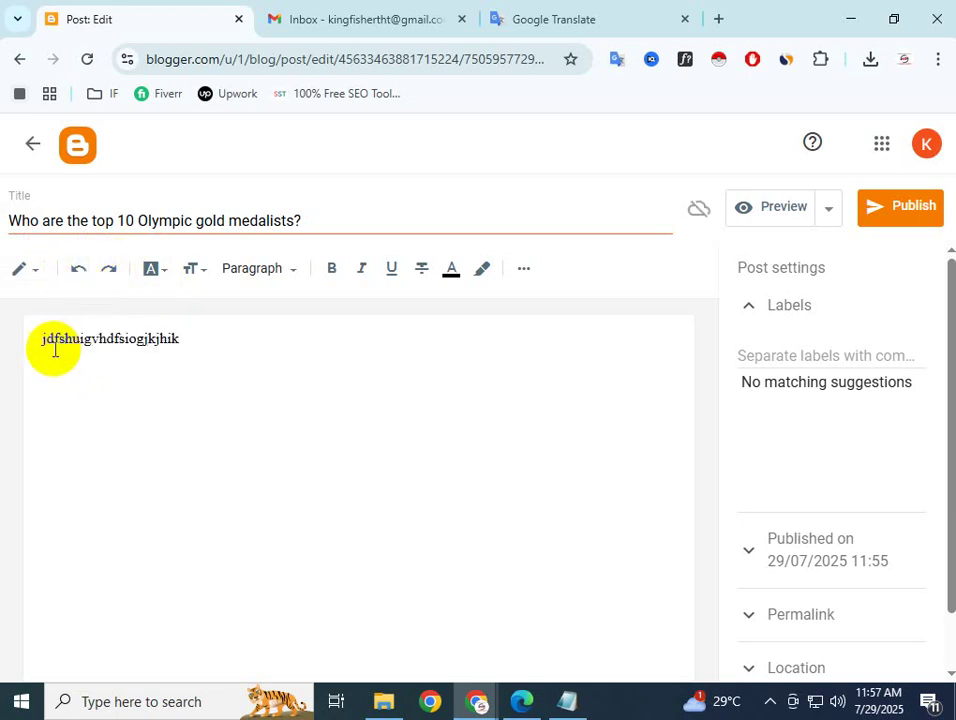
key(ctrl+a)
key(BackSpace)
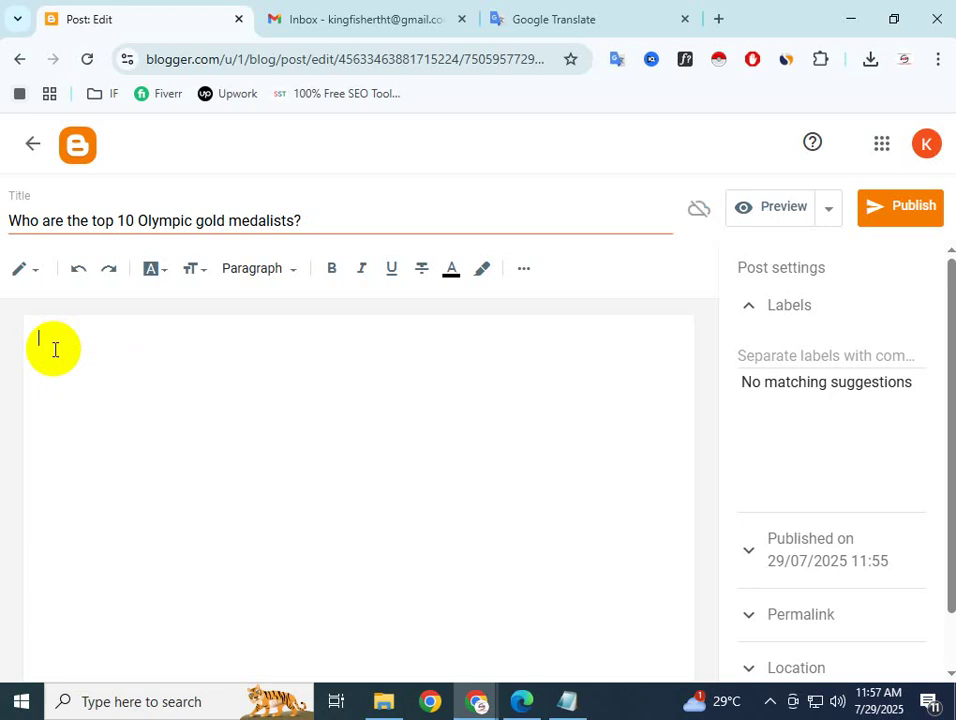
click(78, 270)
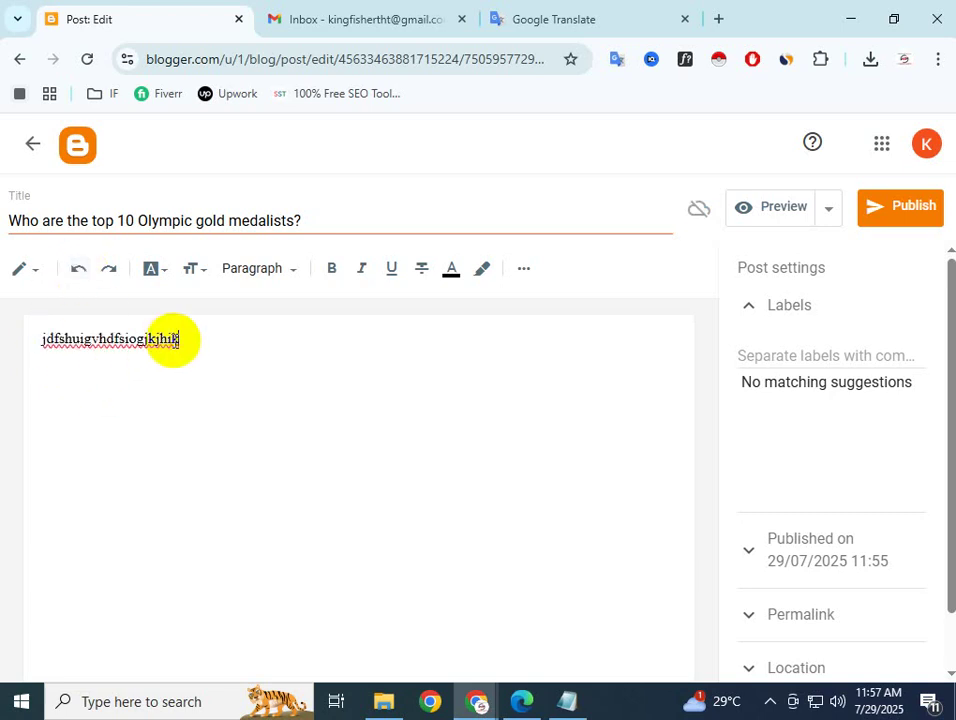
drag(172, 339, 40, 339)
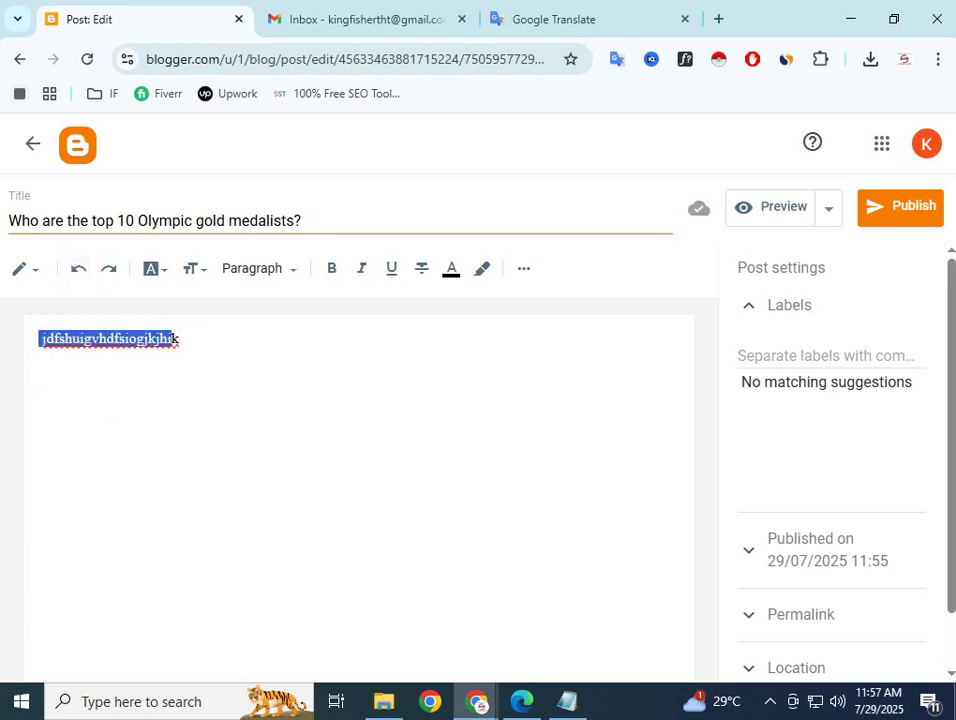
drag(205, 337, 43, 331)
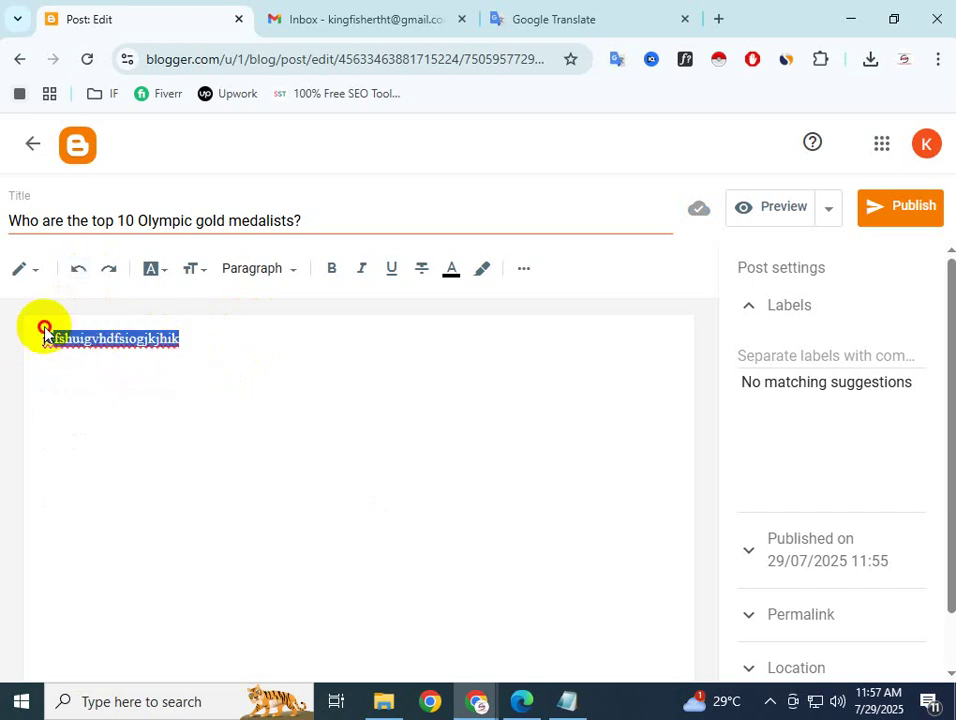
key(BackSpace)
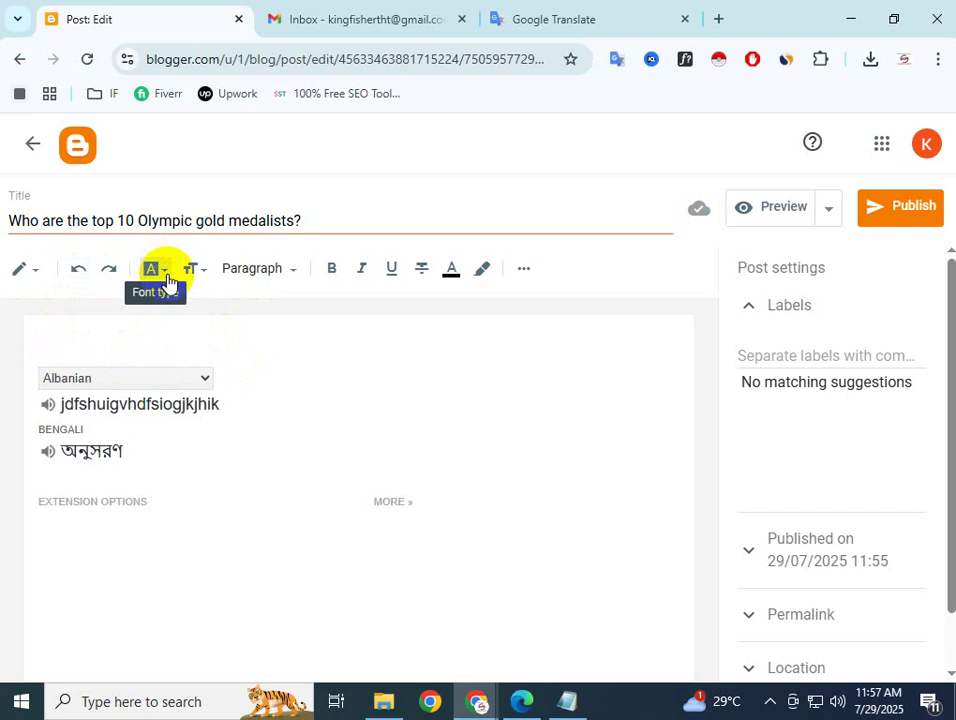
Open and close the Font menu twice without changing font, dismissing a translation popup
click(167, 280)
click(567, 362)
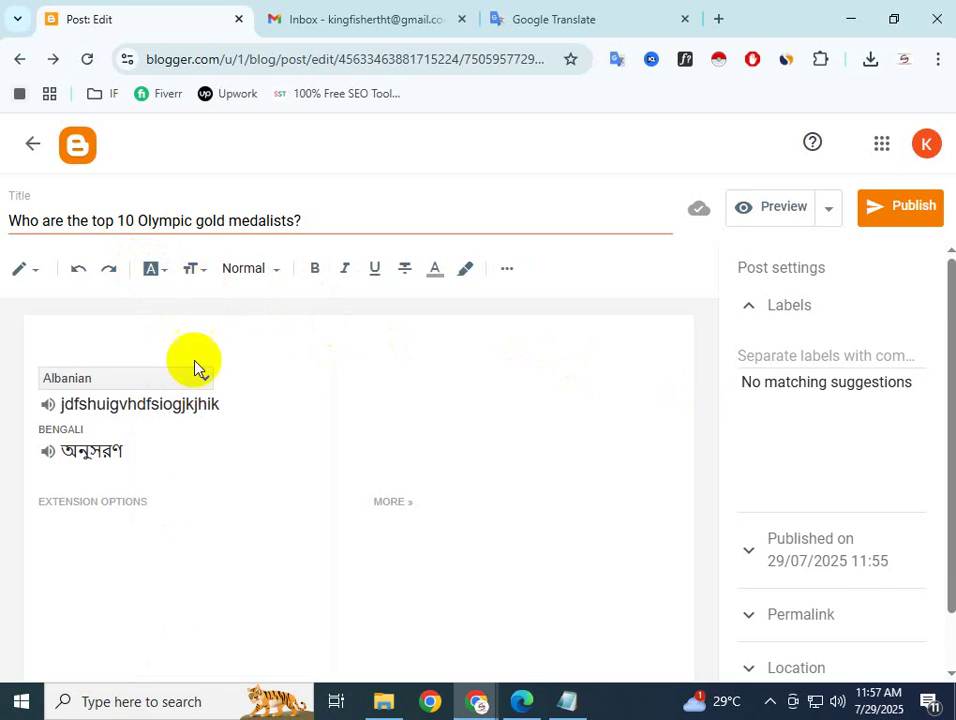
click(252, 361)
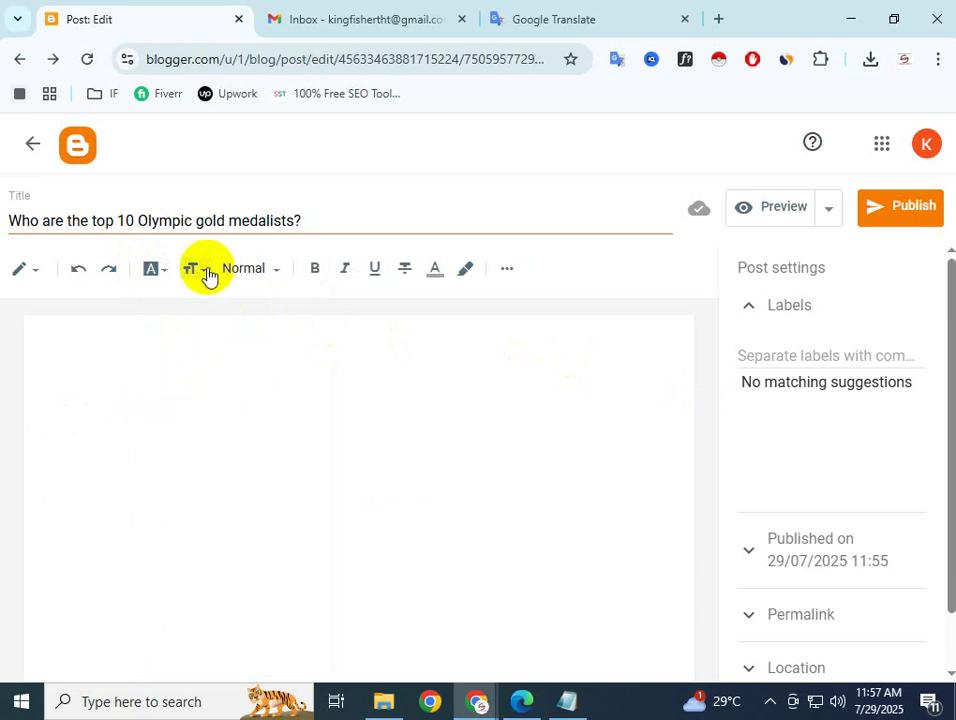
click(163, 273)
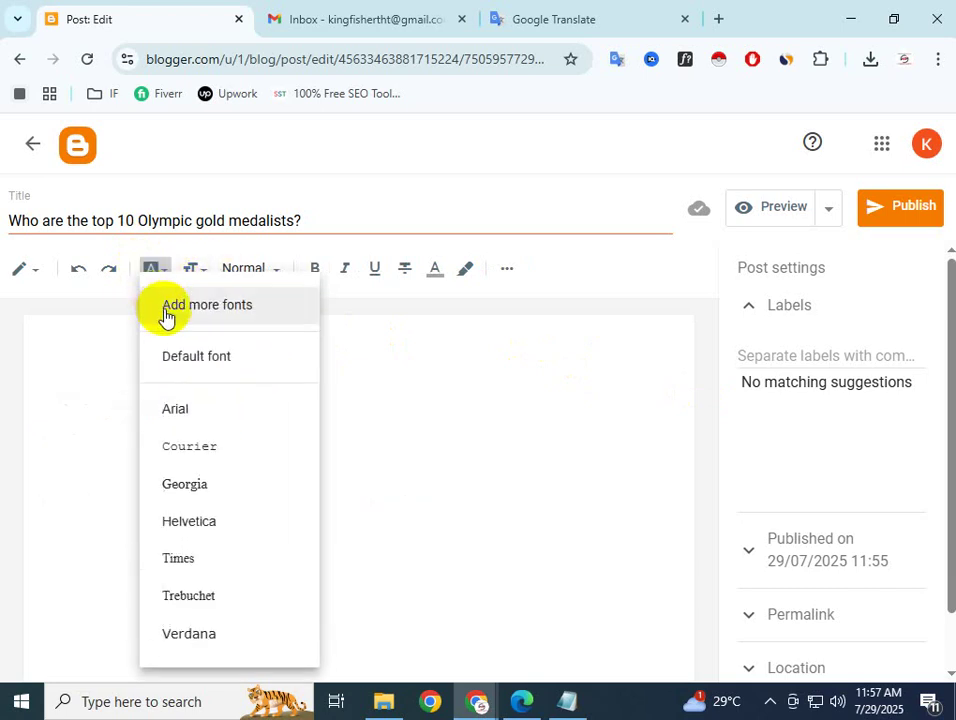
click(455, 374)
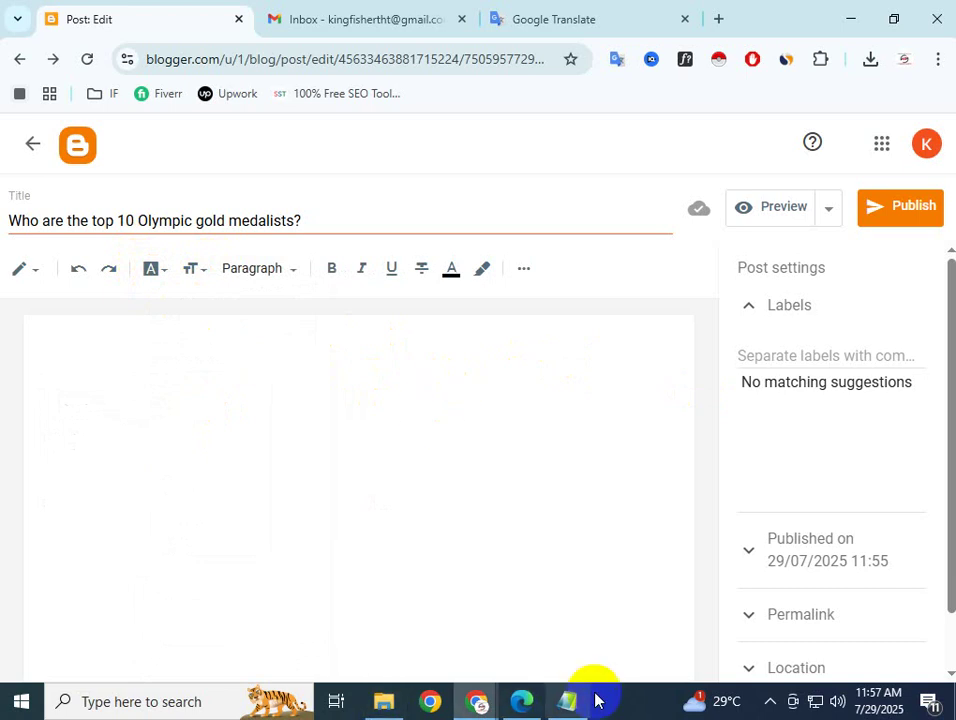
mouse_move(476, 695)
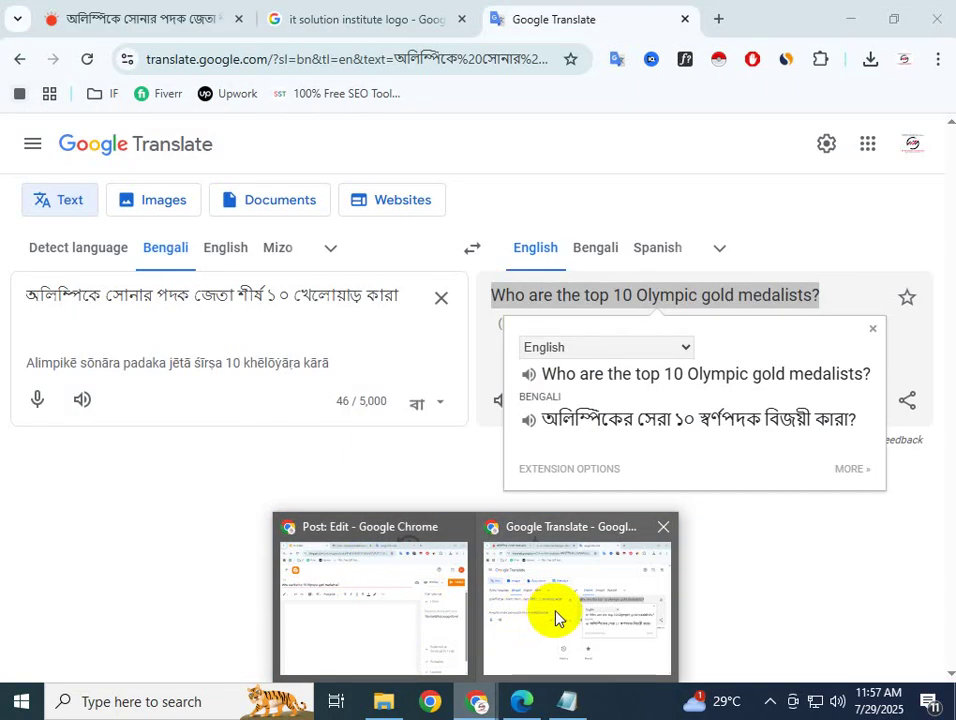
Select the Bengali intro paragraph of the Prothom Alo Olympic article
click(556, 617)
click(70, 12)
drag(420, 449, 5, 370)
key(ctrl+c)
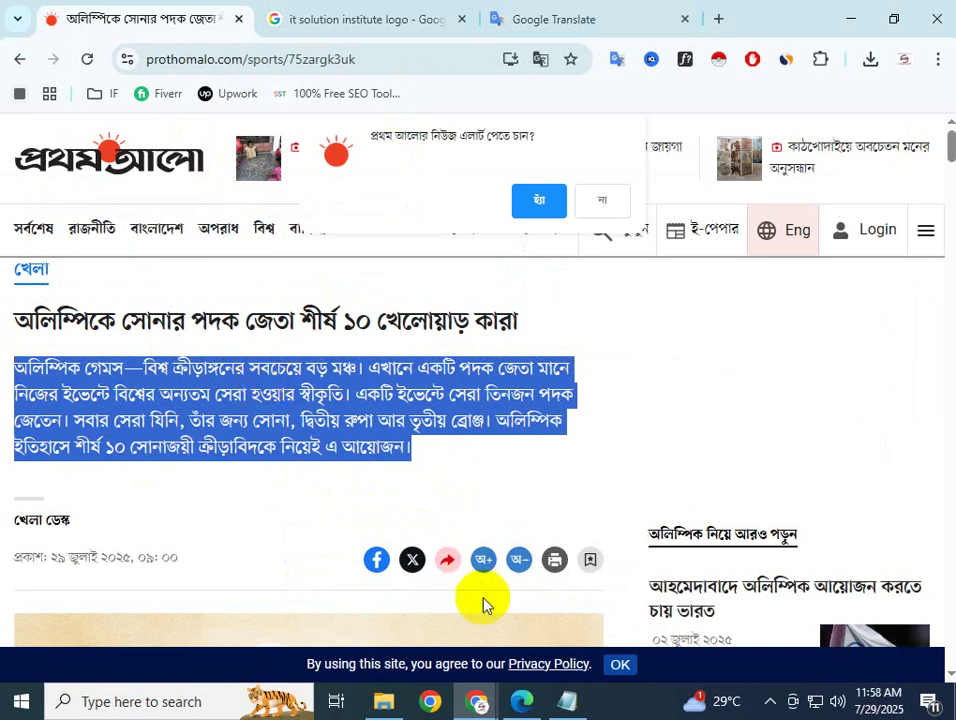
click(476, 701)
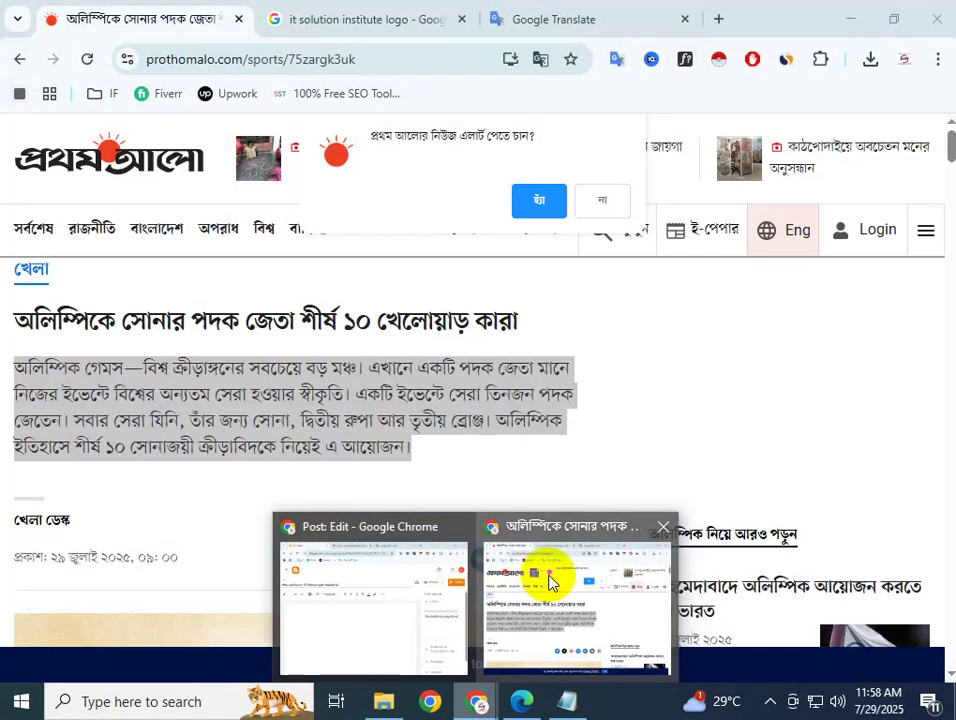
click(548, 574)
Replace the headline in Google Translate with the intro paragraph and copy its English translation
click(572, 21)
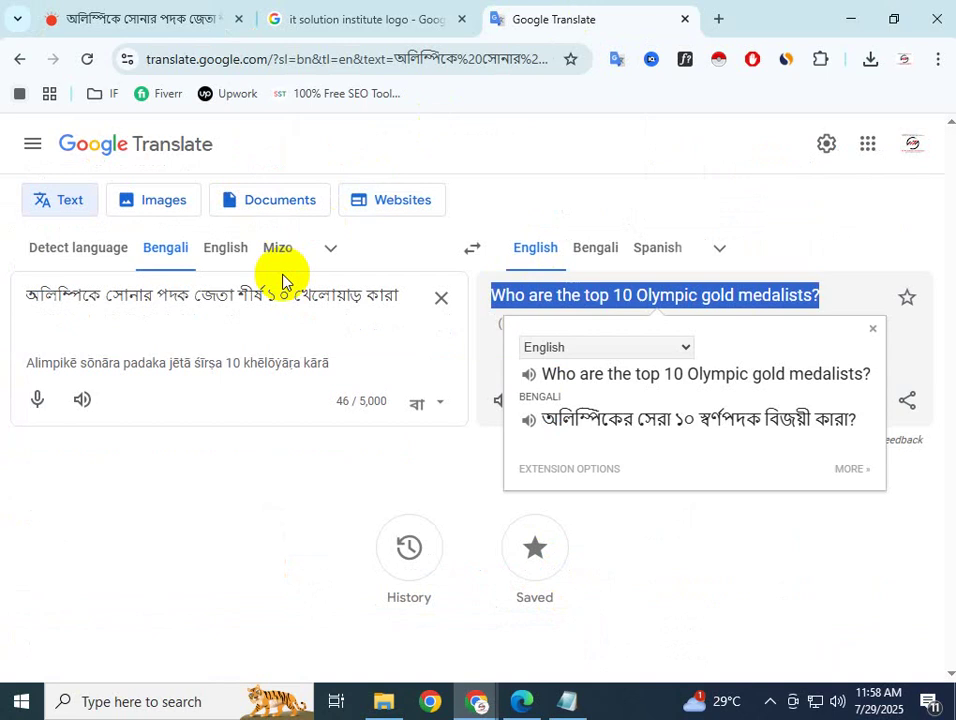
click(441, 298)
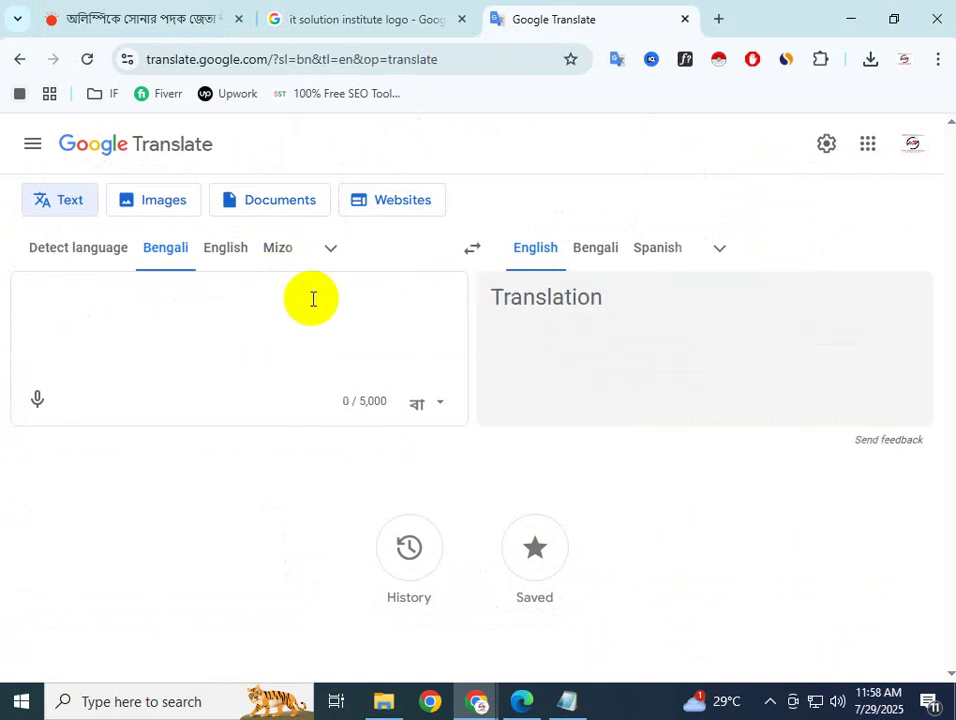
key(ctrl+v)
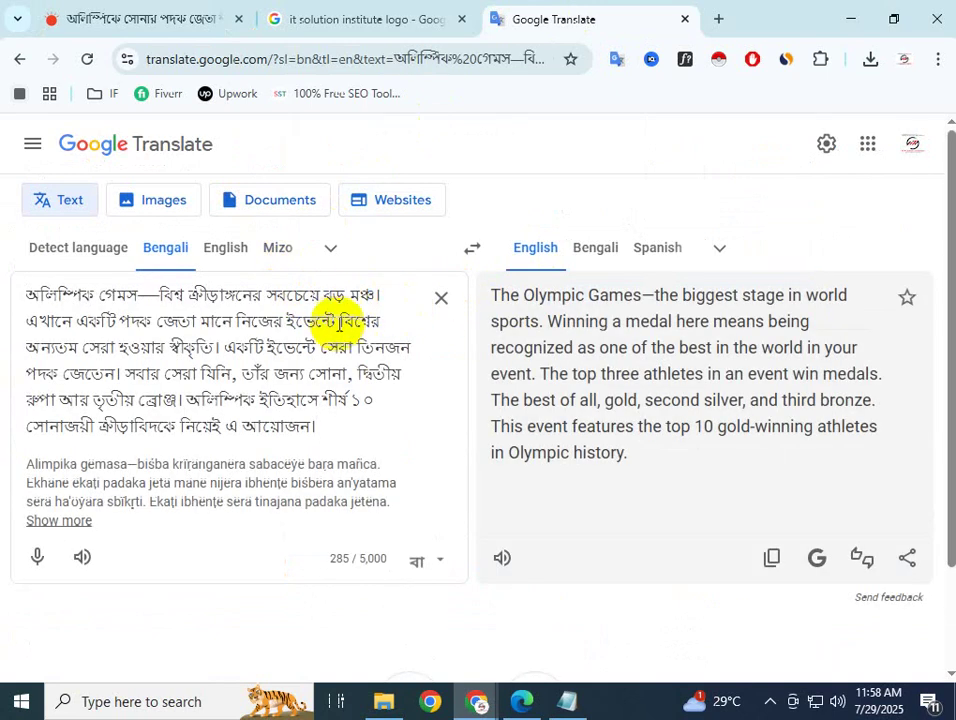
drag(661, 459, 489, 292)
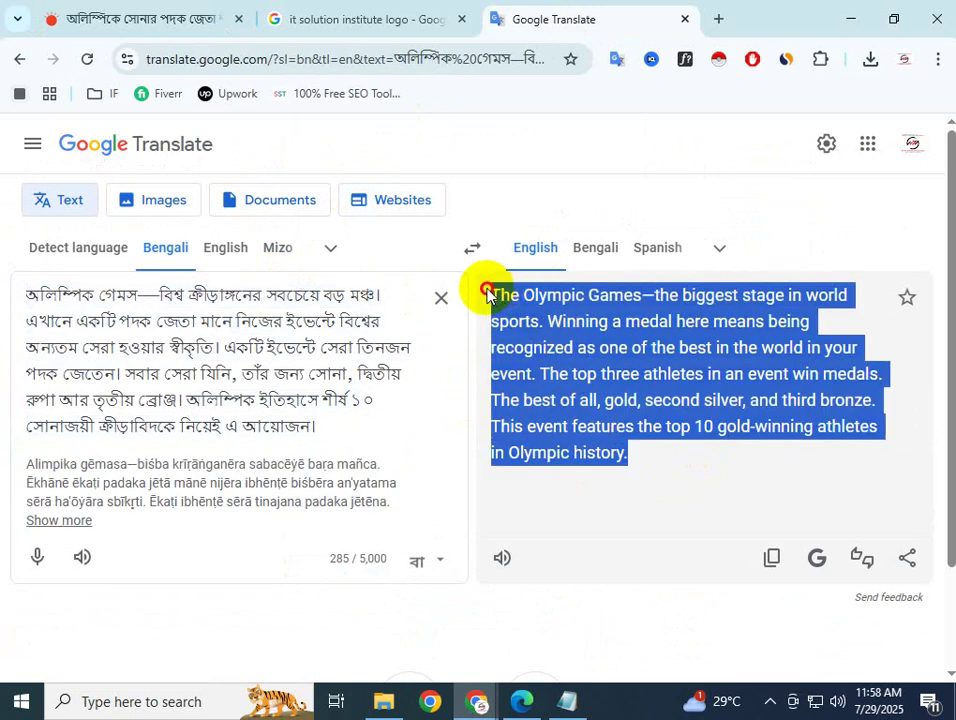
right_click(533, 332)
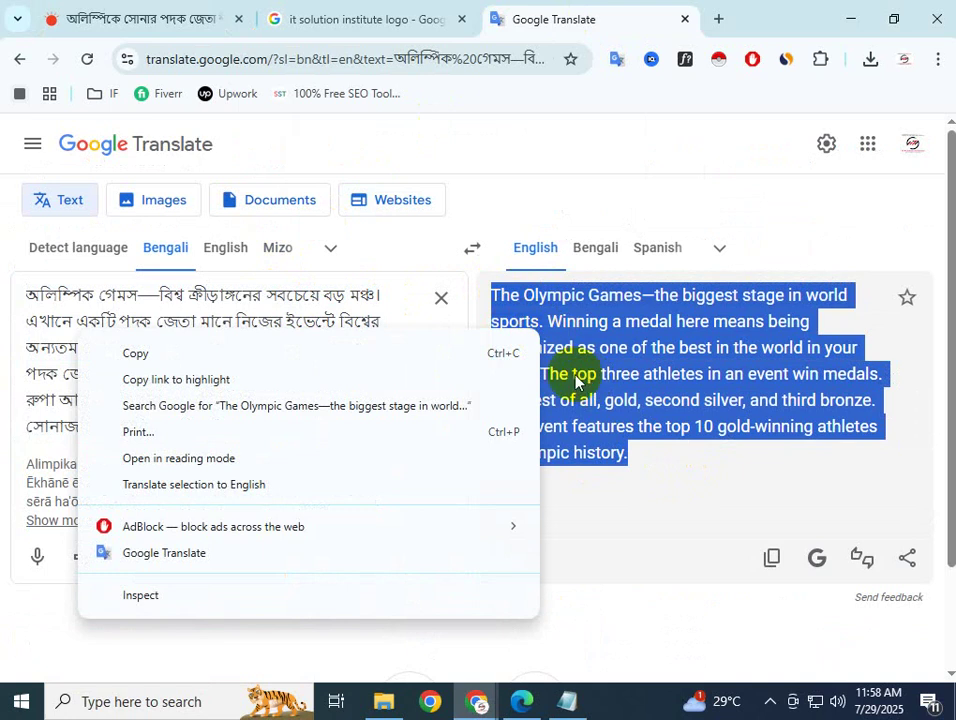
click(428, 358)
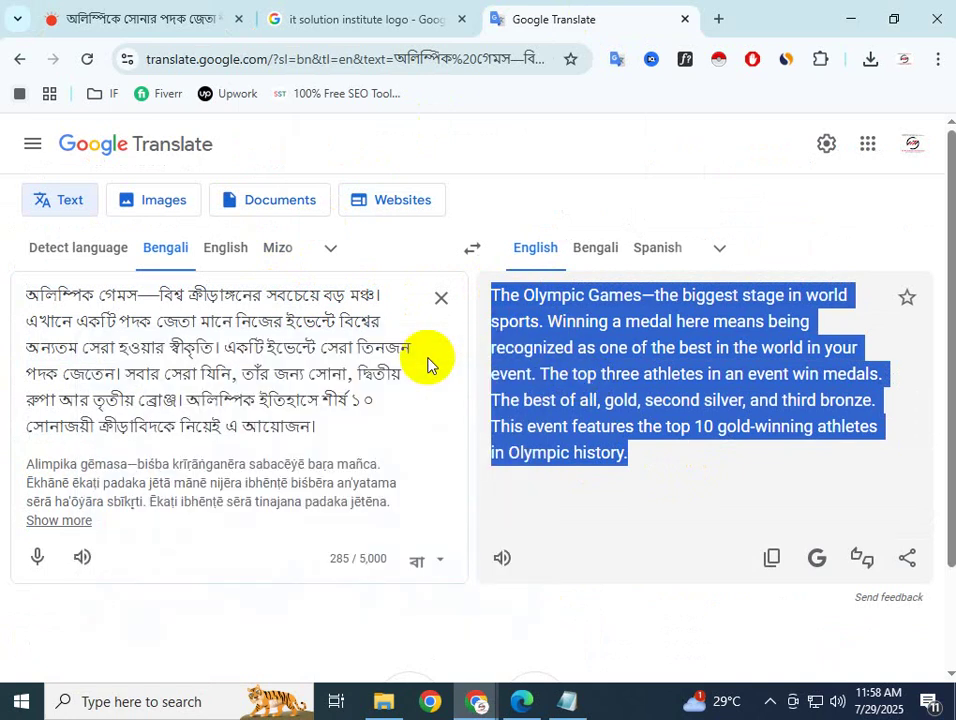
click(652, 464)
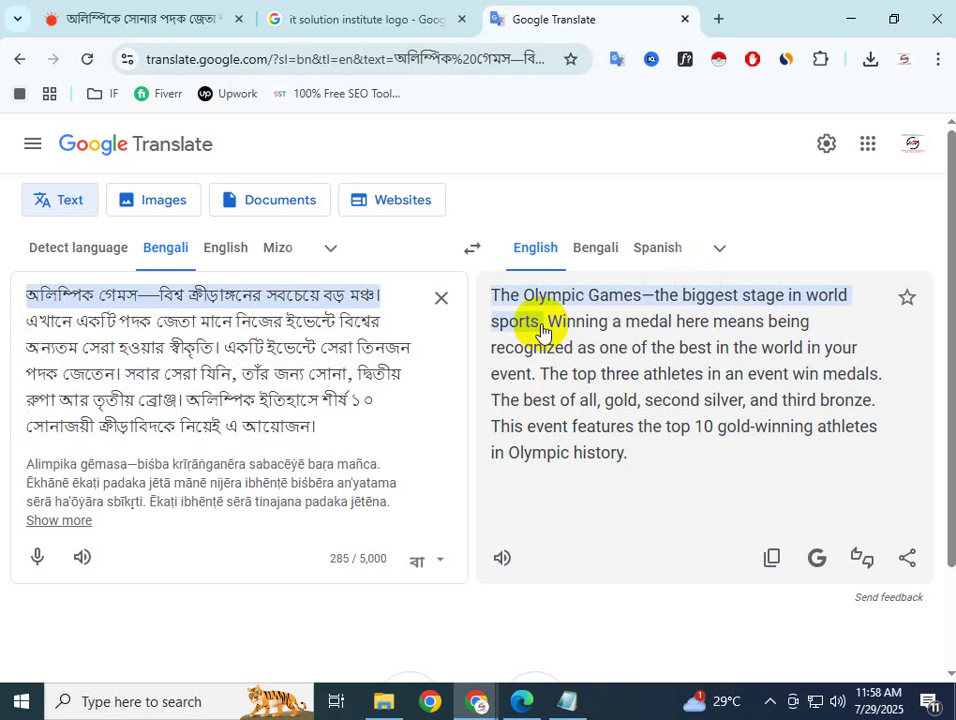
Load smallseotools.com in a new tab and close the ad-blocker warning
click(717, 19)
click(239, 60)
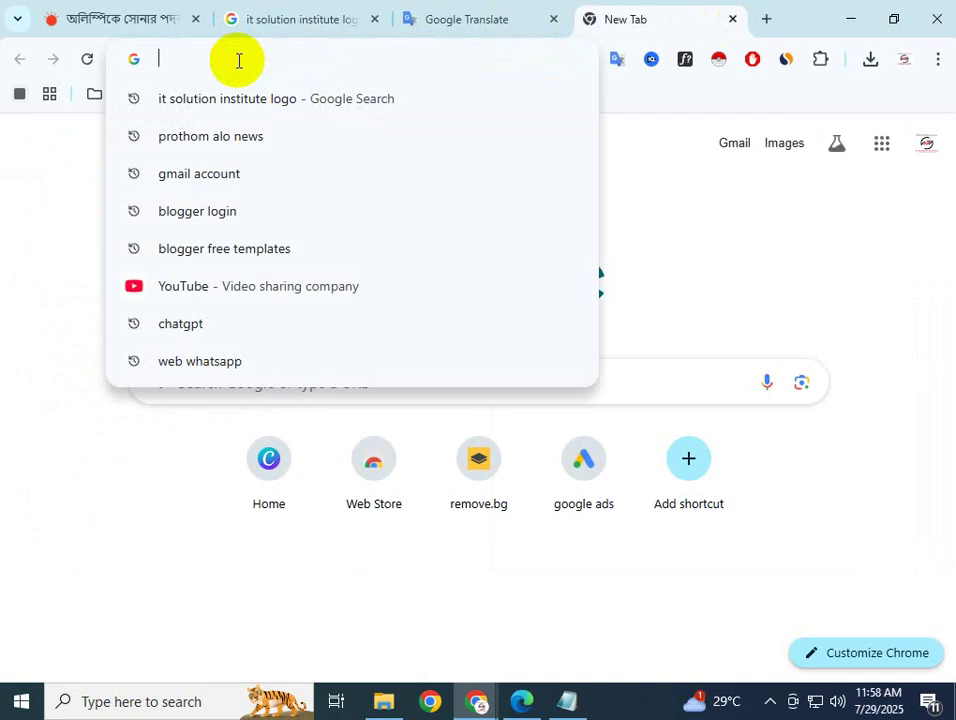
text(S)
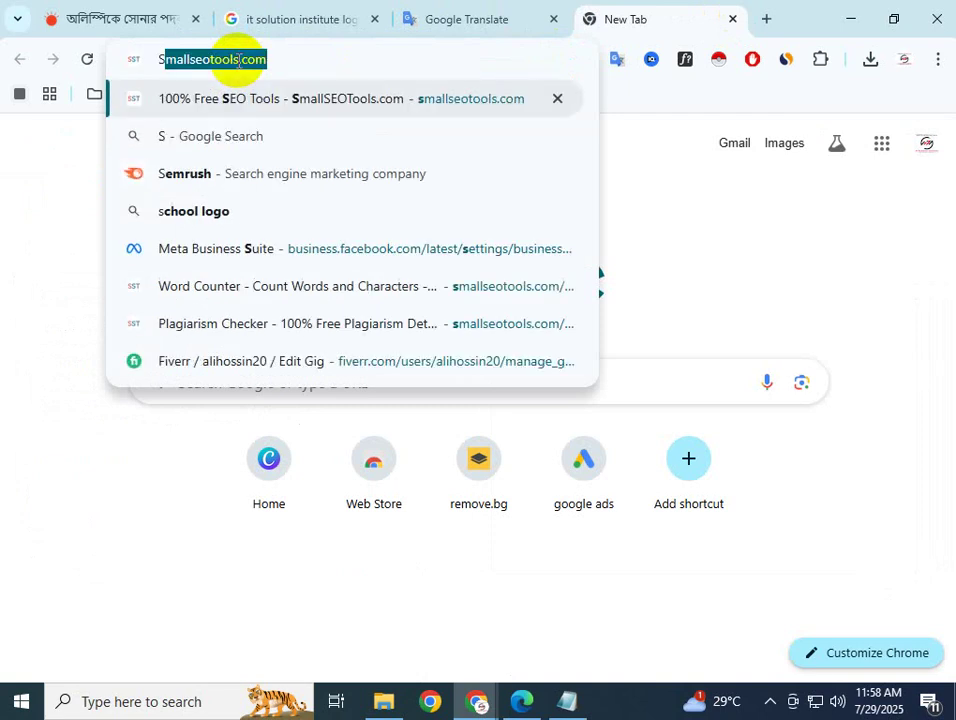
click(284, 60)
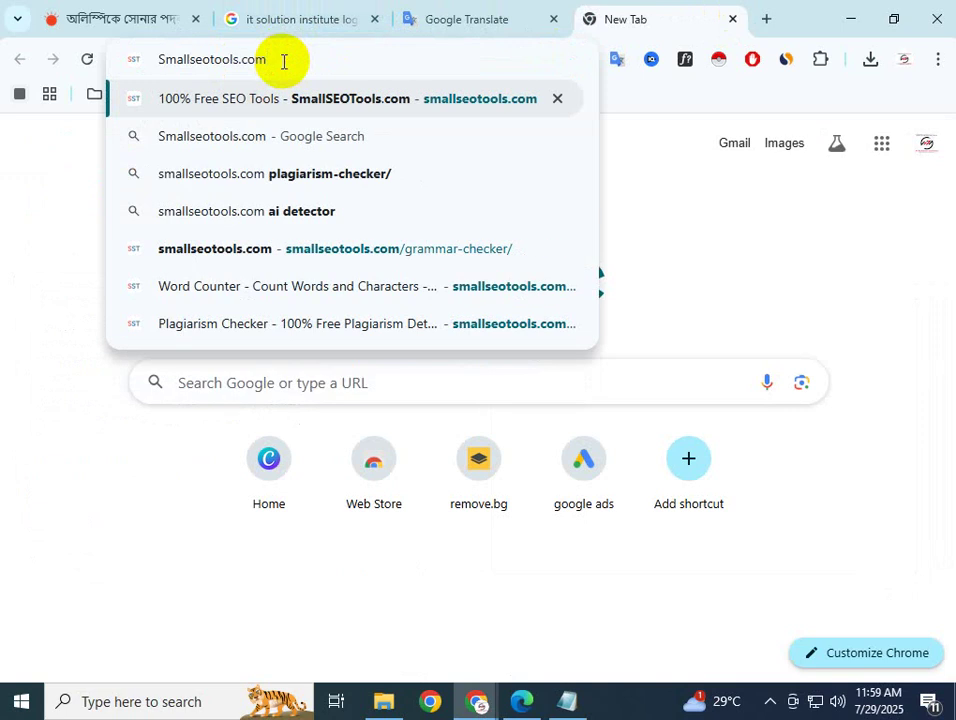
key(Return)
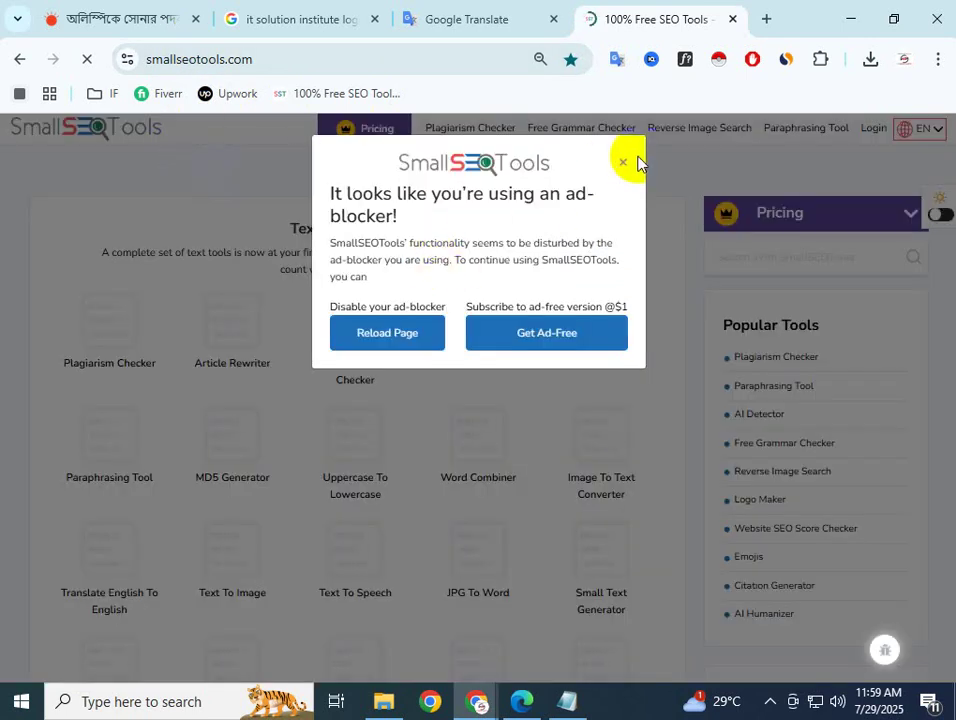
click(623, 168)
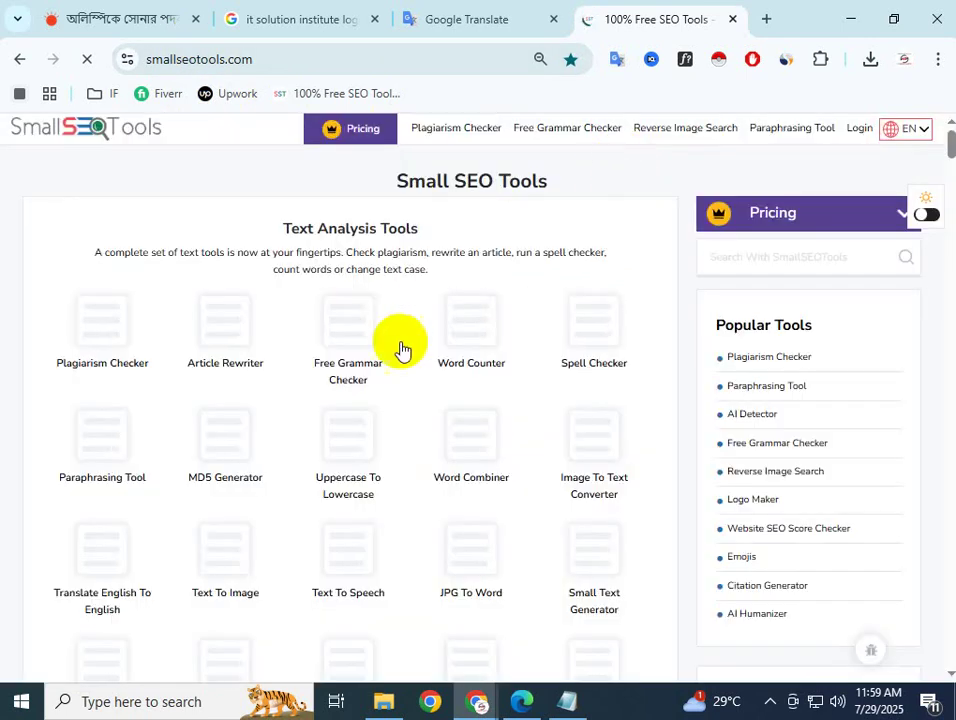
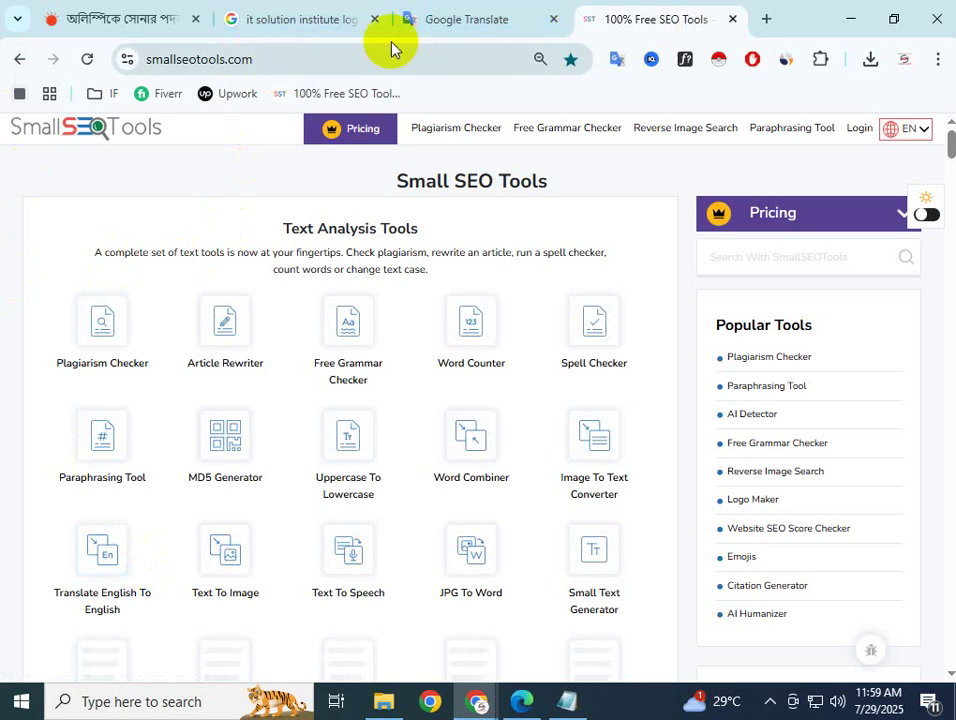
Copy the English Olympic Games translation from Google Translate, then go back to SmallSEOTools
click(433, 17)
drag(493, 297, 689, 487)
key(ctrl+c)
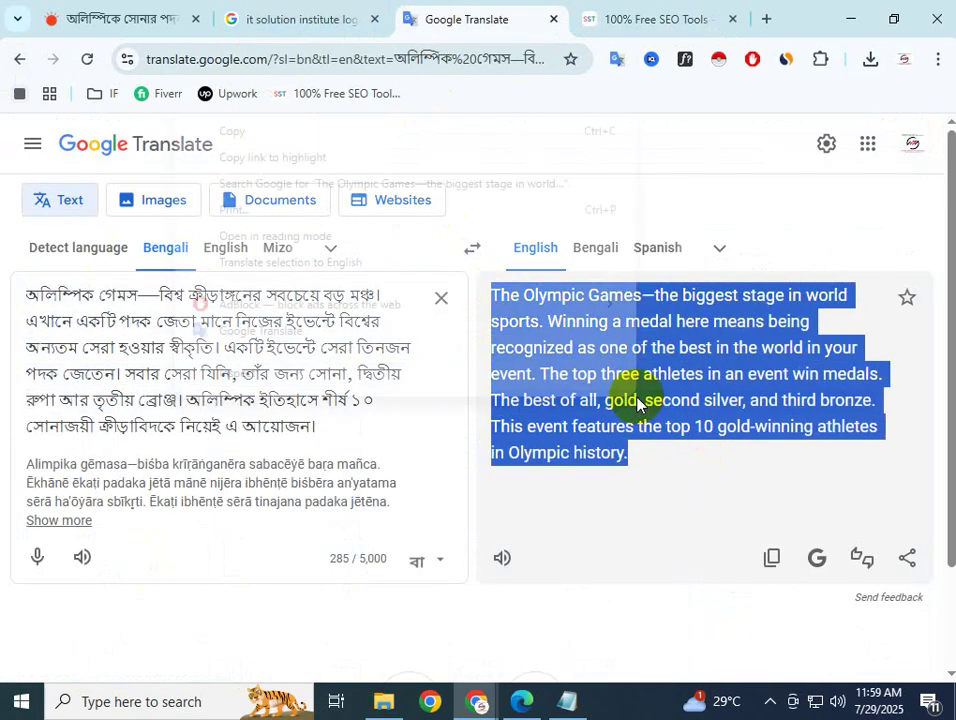
click(285, 134)
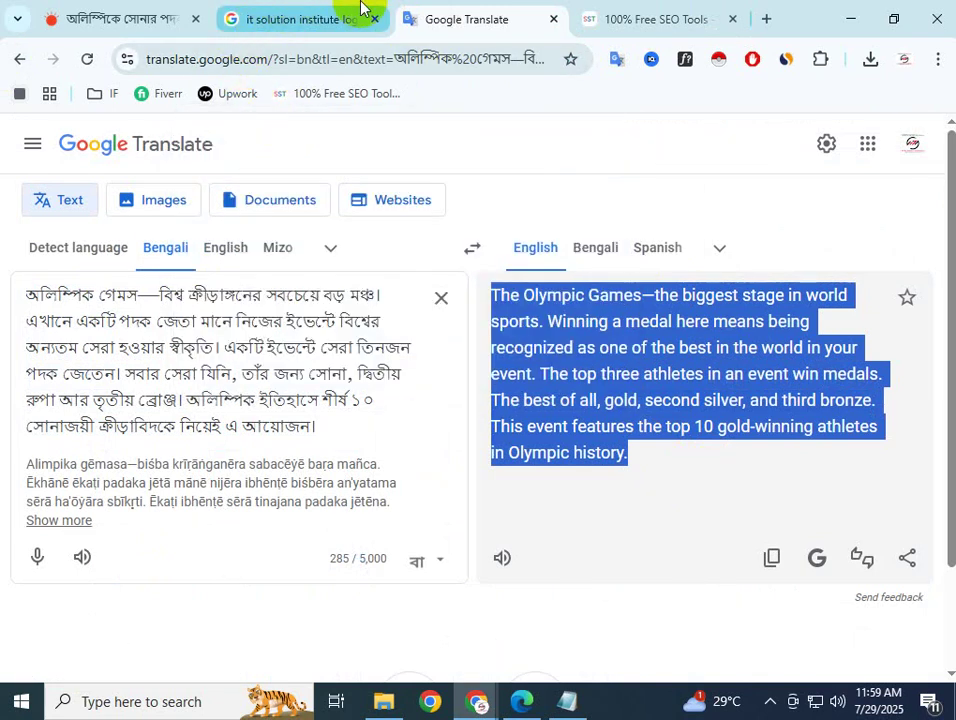
click(612, 14)
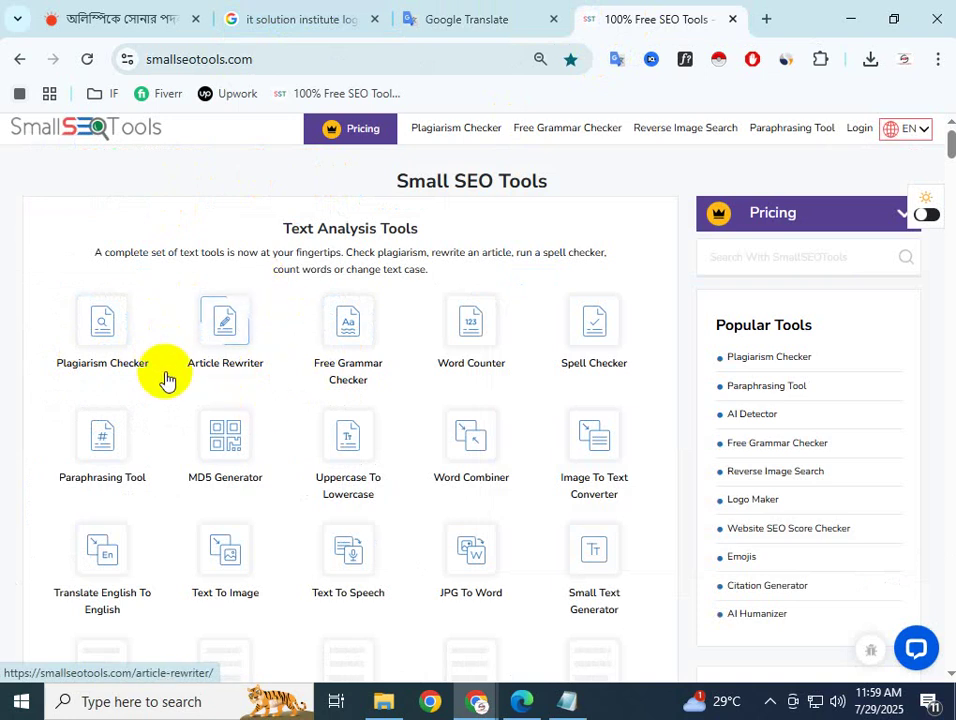
Paste the Olympic Games paragraph into SmallSEOTools' Article Rewriter after dismissing the ad-blocker notice
click(214, 352)
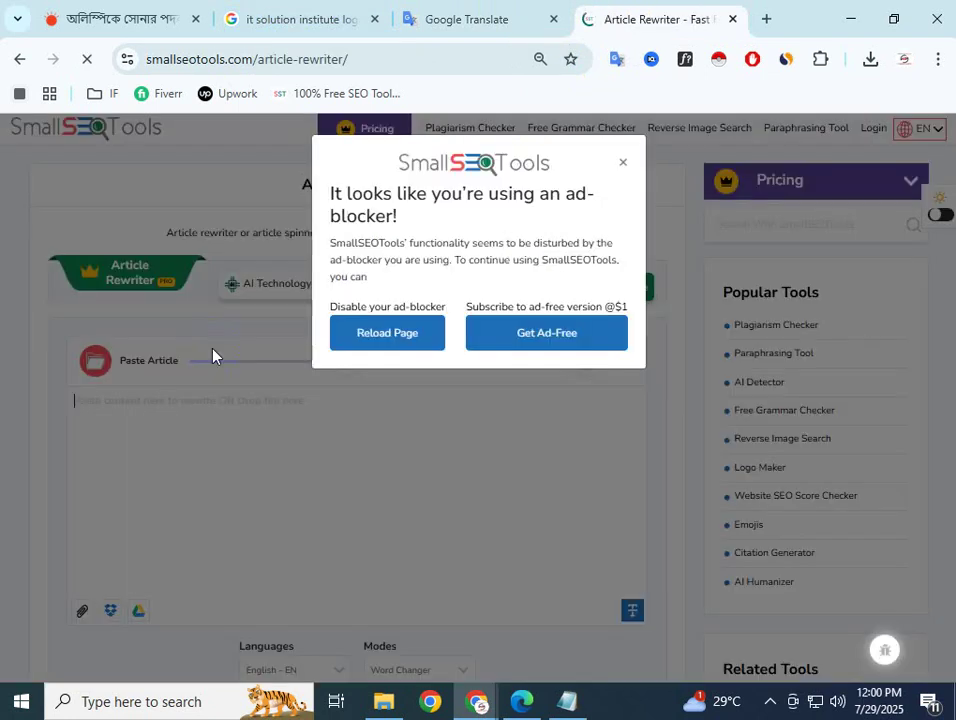
click(623, 164)
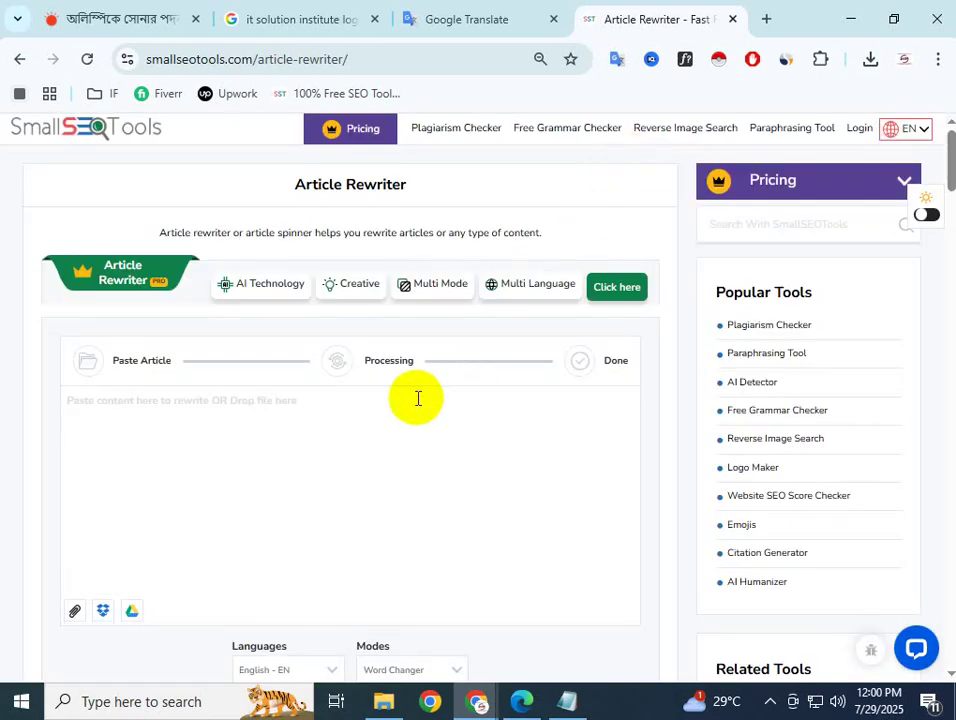
scroll(254, 512, down, 5)
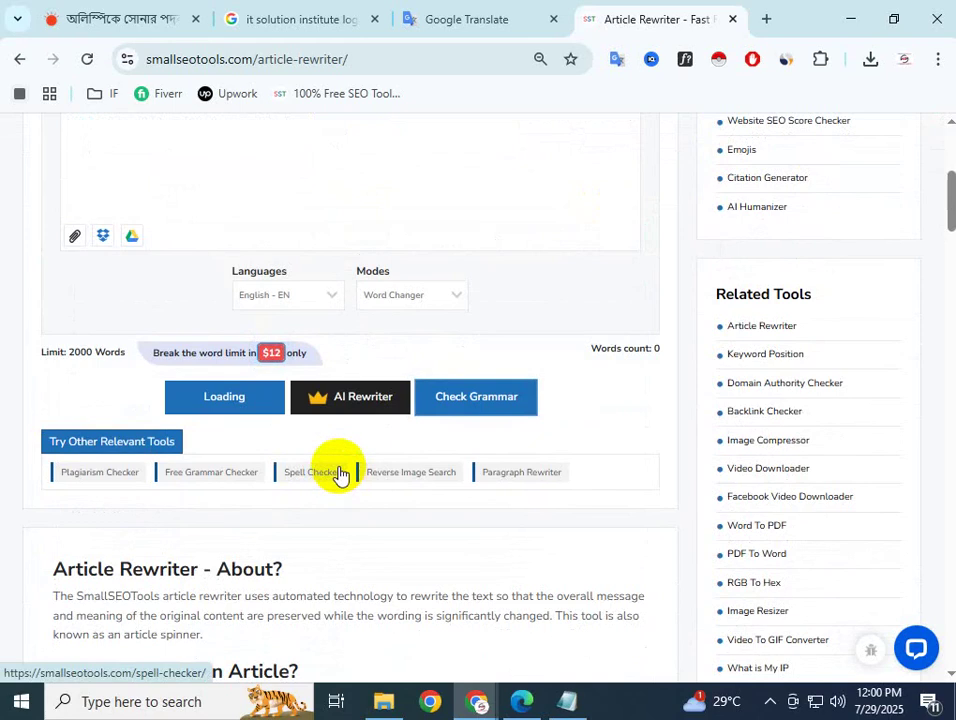
scroll(340, 478, up, 2)
click(235, 224)
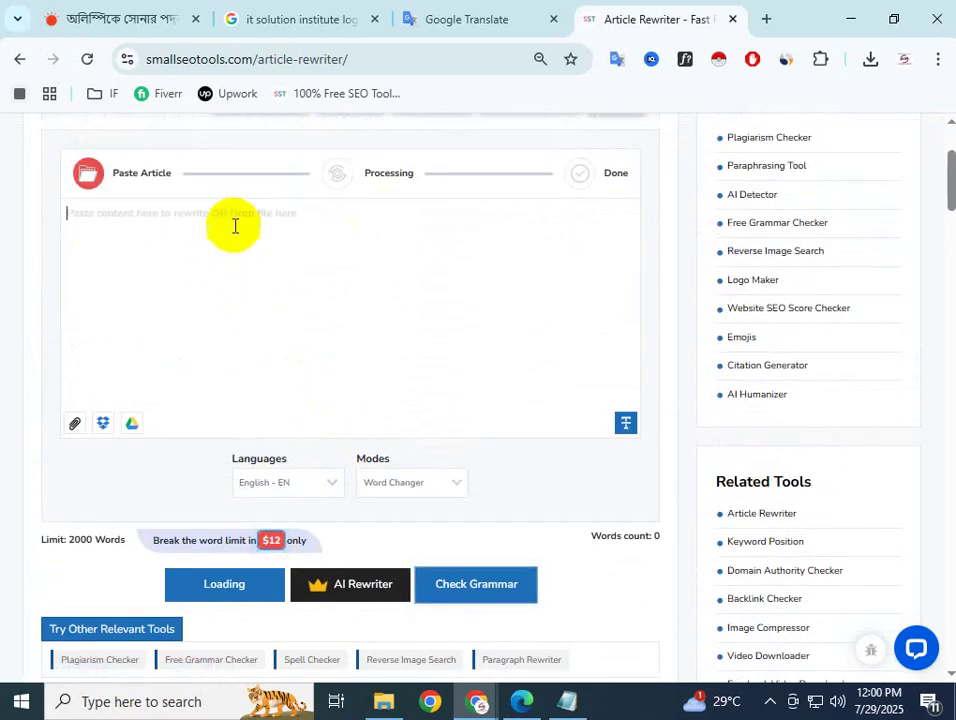
scroll(235, 222, up, 2)
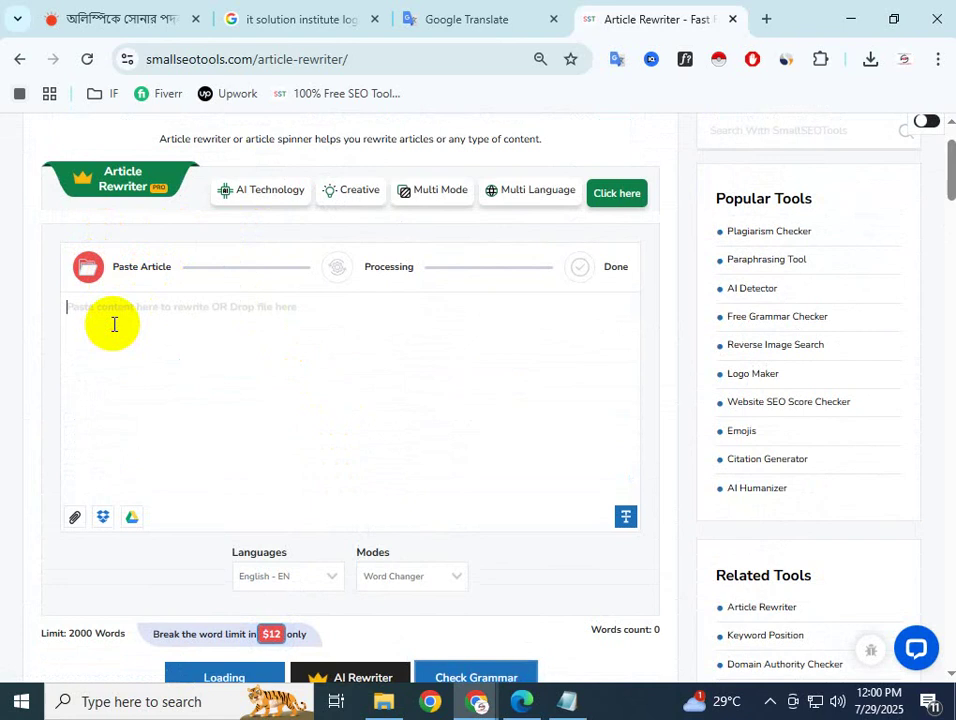
key(ctrl+v)
text(.)
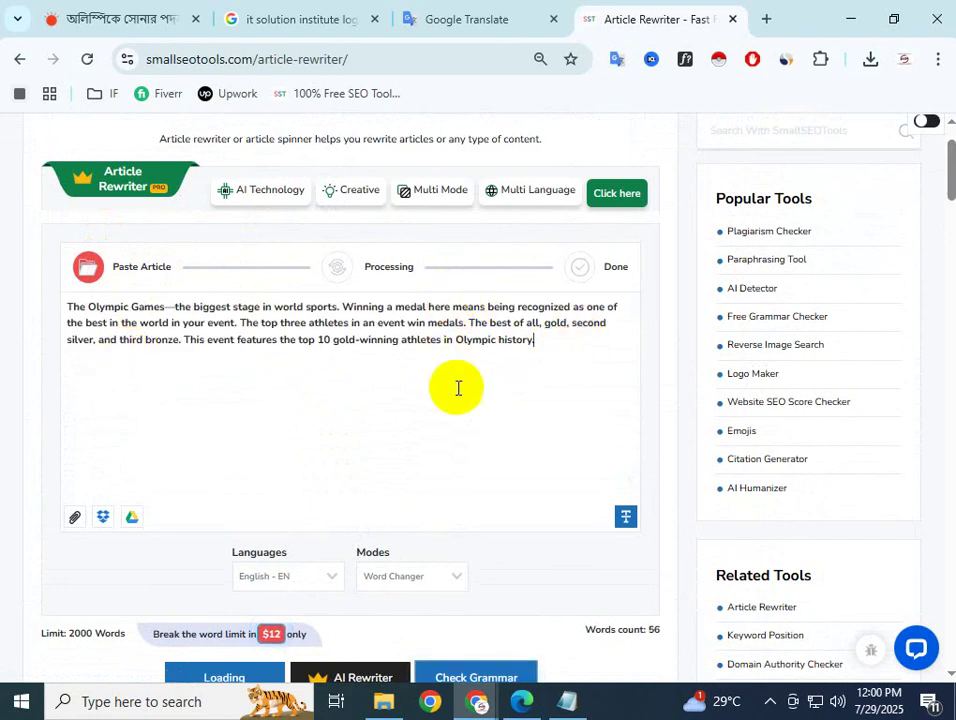
Scroll through the Article Rewriter page, then reload it
scroll(400, 440, down, 2)
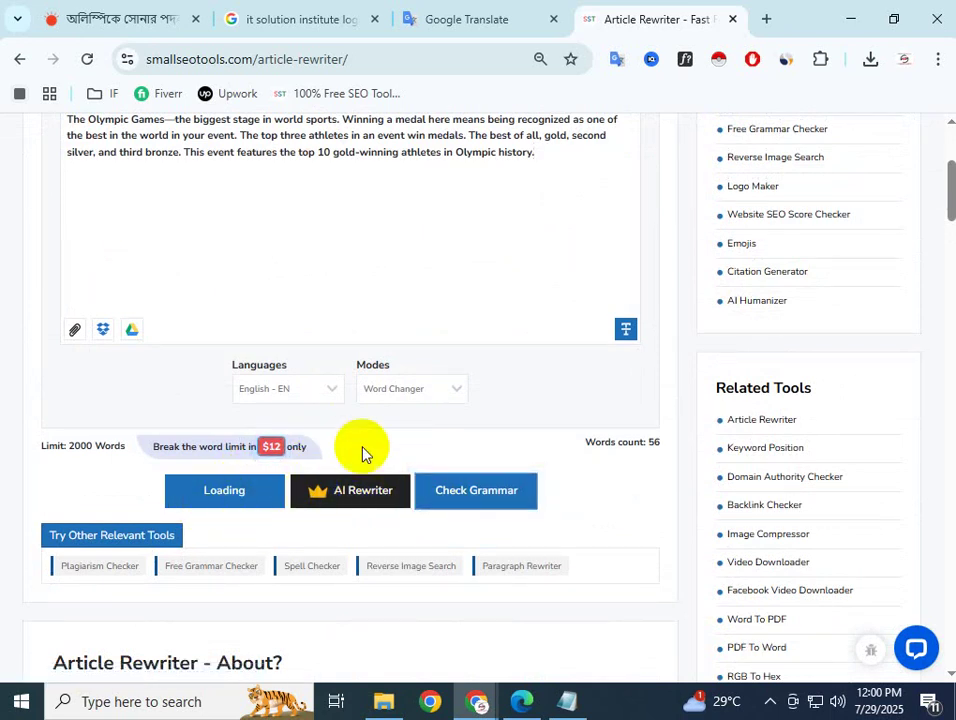
scroll(400, 450, up, 1)
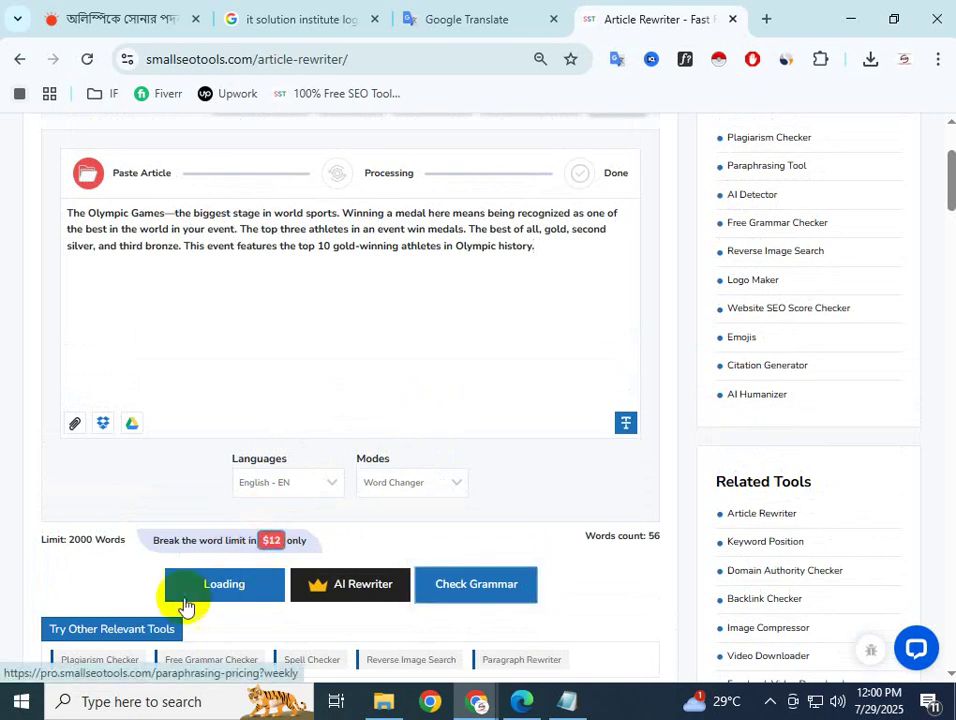
scroll(180, 590, down, 1)
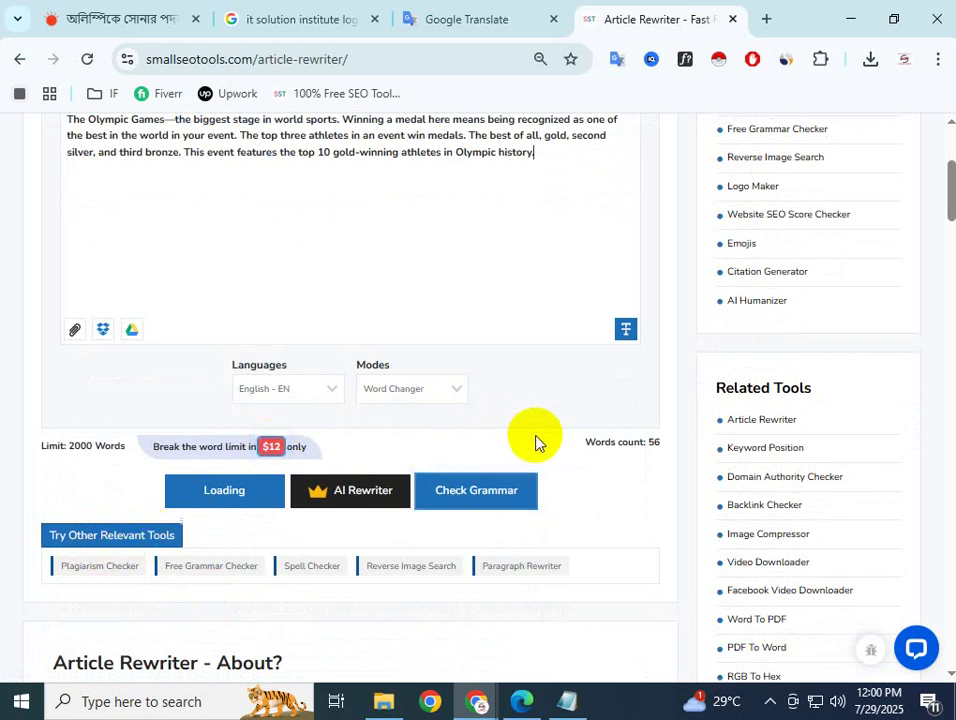
scroll(536, 445, up, 1)
scroll(516, 222, up, 1)
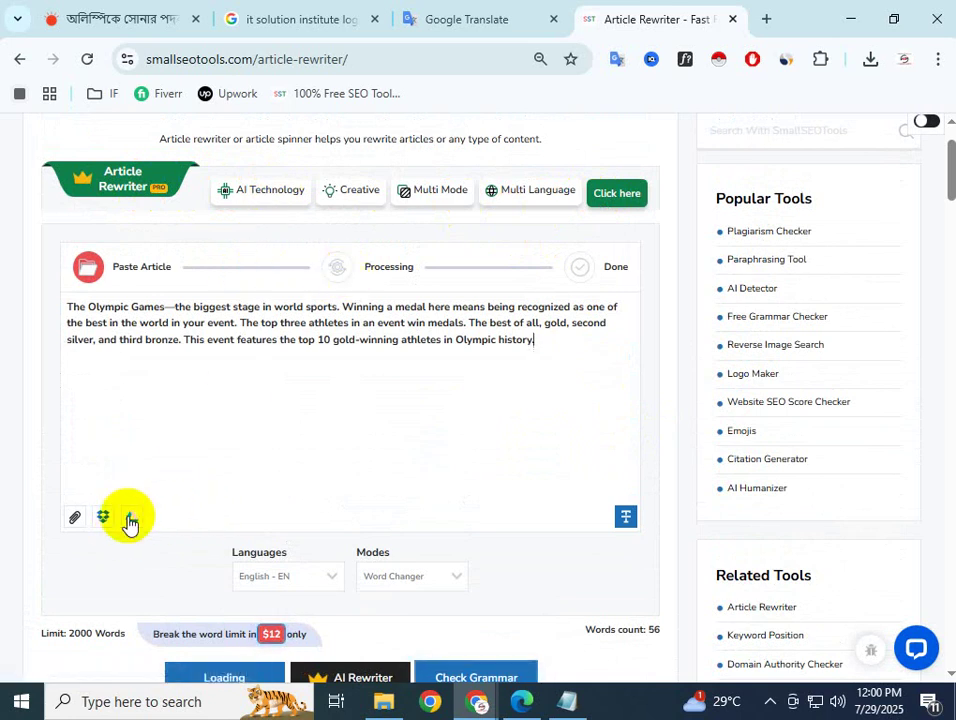
scroll(243, 583, down, 1)
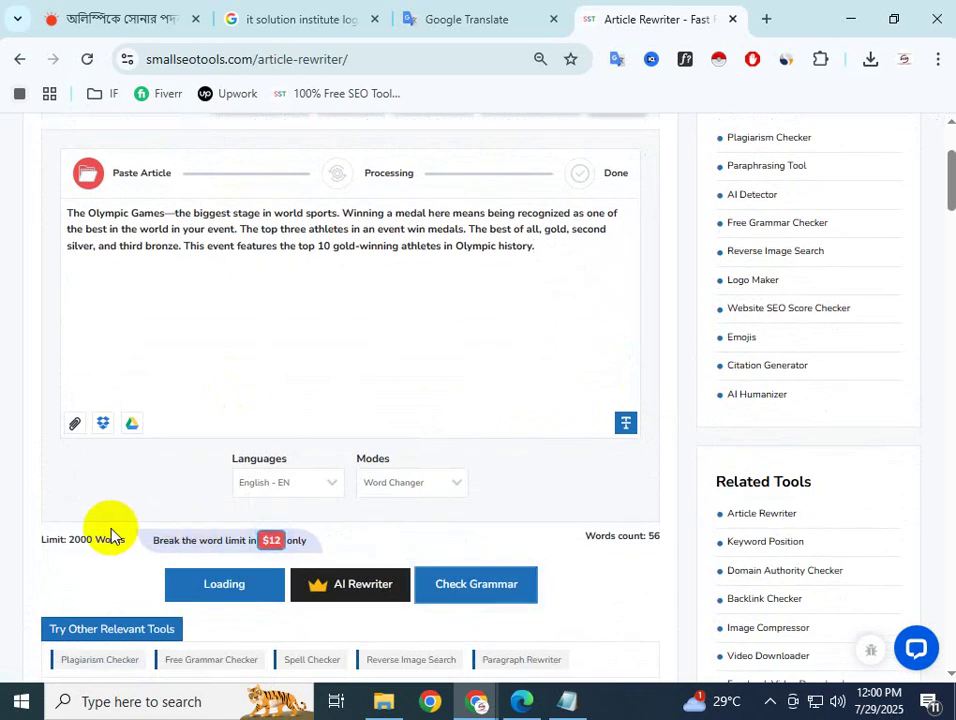
scroll(102, 559, down, 1)
scroll(103, 565, down, 10)
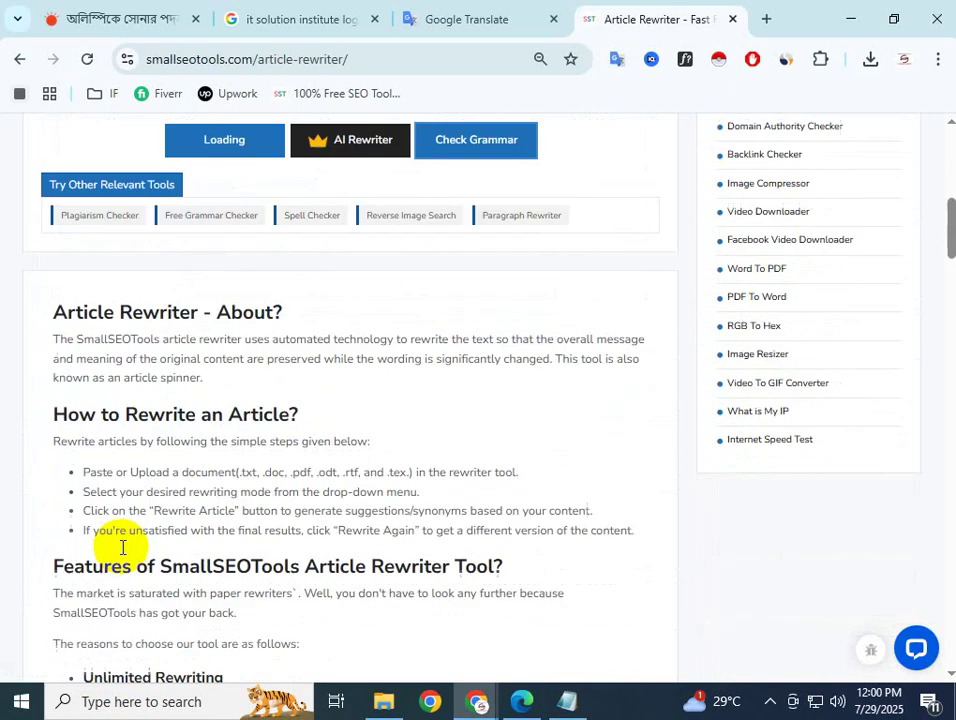
scroll(123, 548, down, 3)
scroll(123, 548, up, 16)
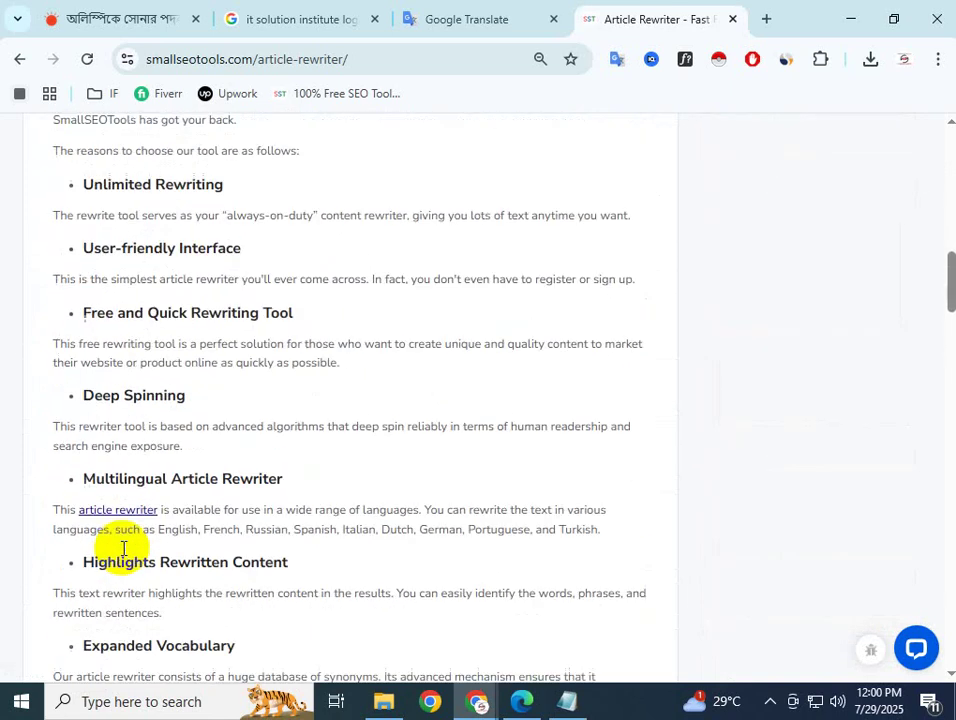
scroll(123, 548, down, 2)
scroll(123, 548, down, 2)
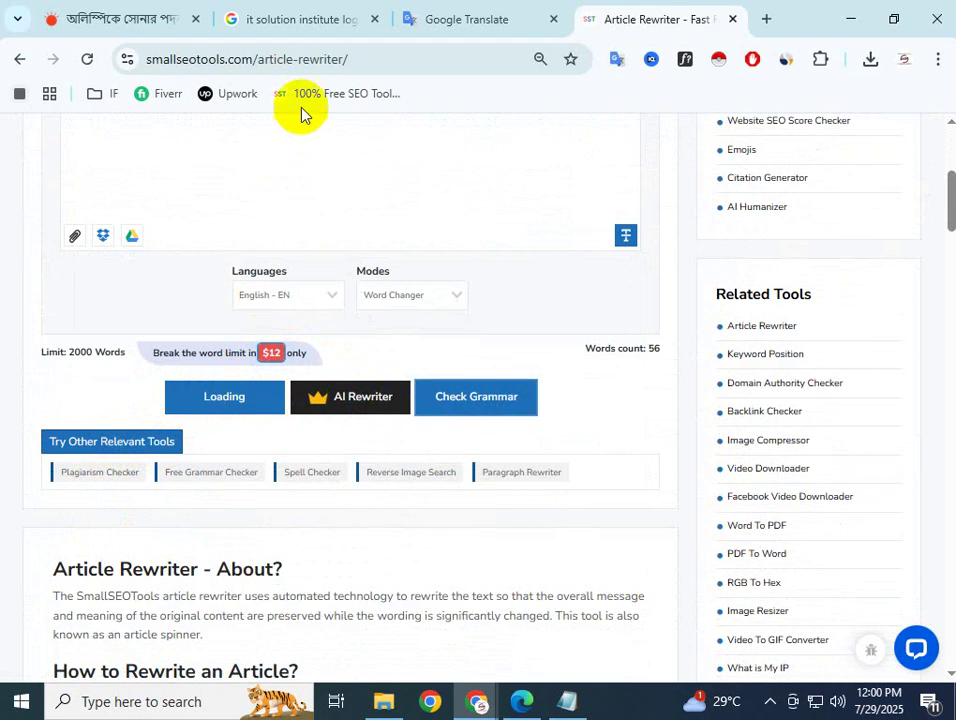
click(86, 60)
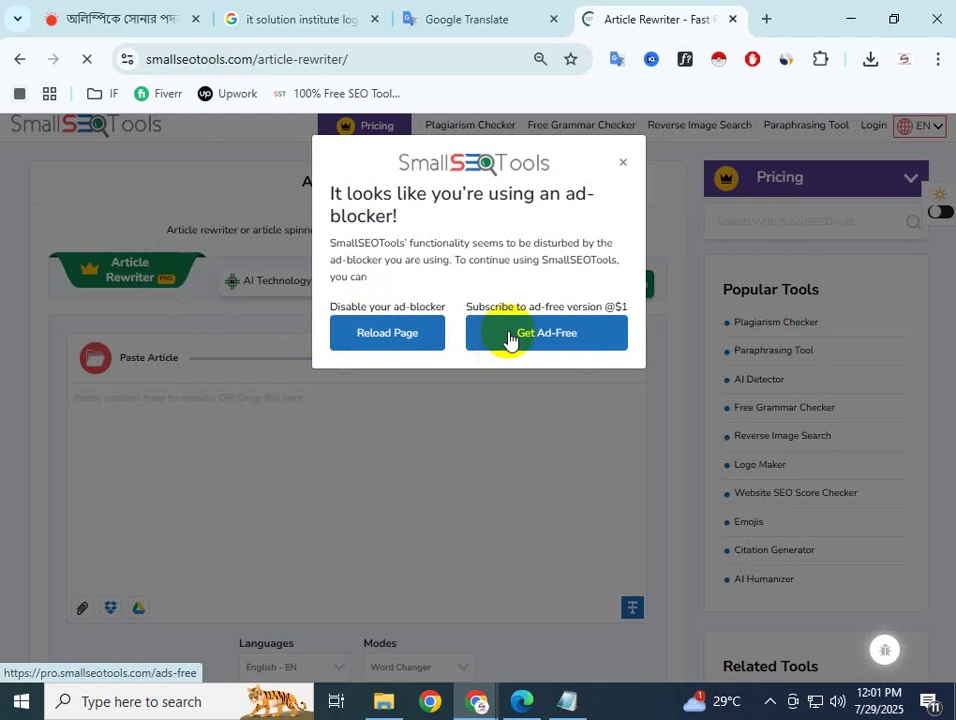
Reload, view and close the Ad-Free plan page, then dismiss the ad-blocker notice
click(390, 335)
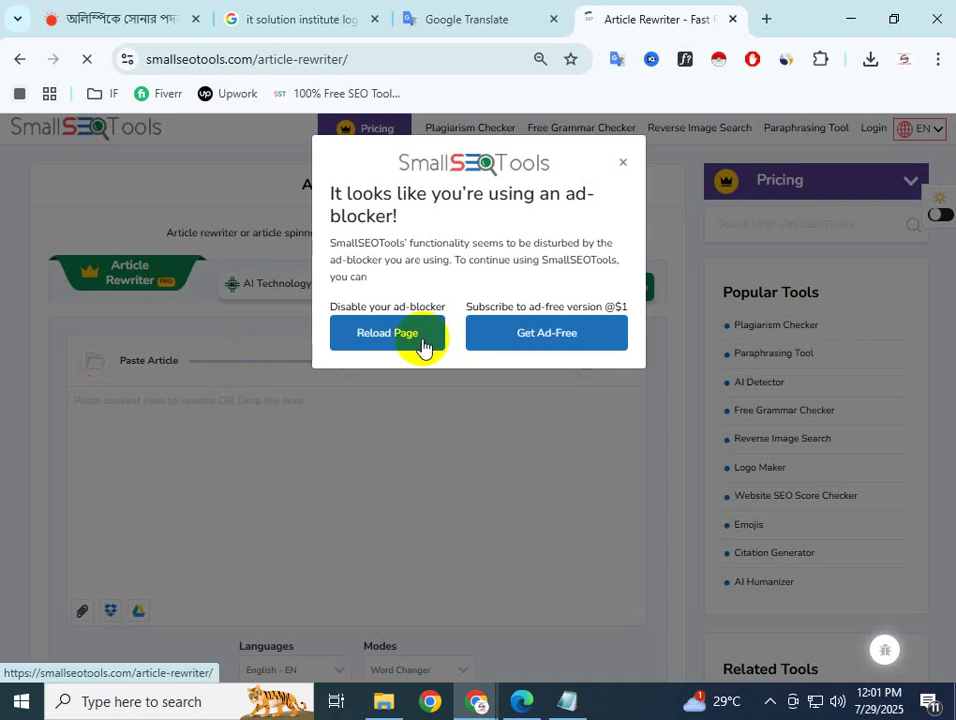
click(358, 444)
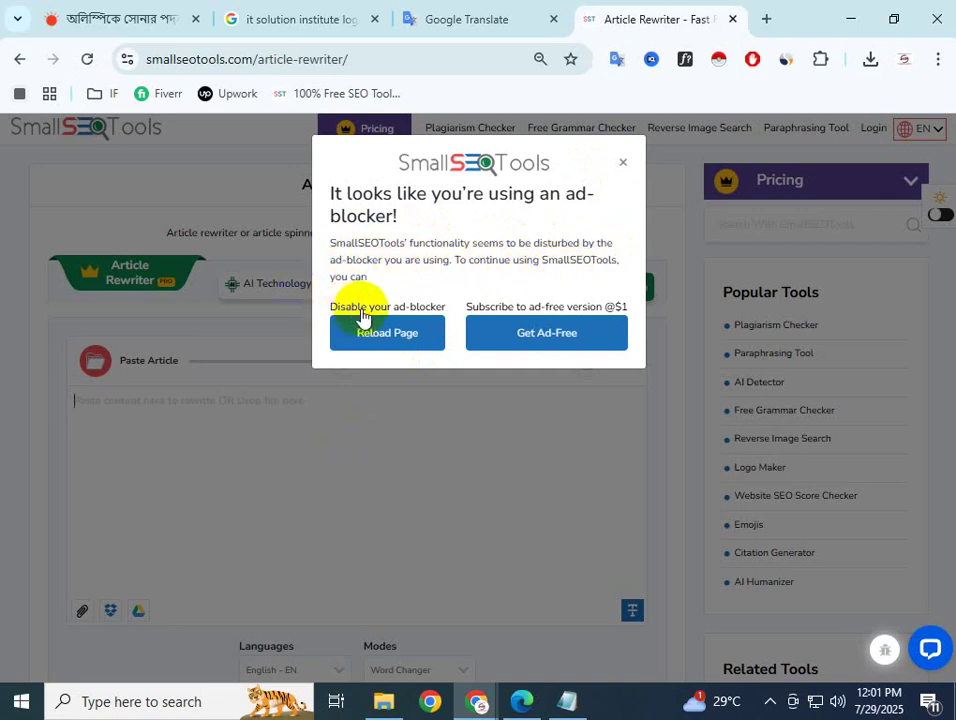
click(581, 330)
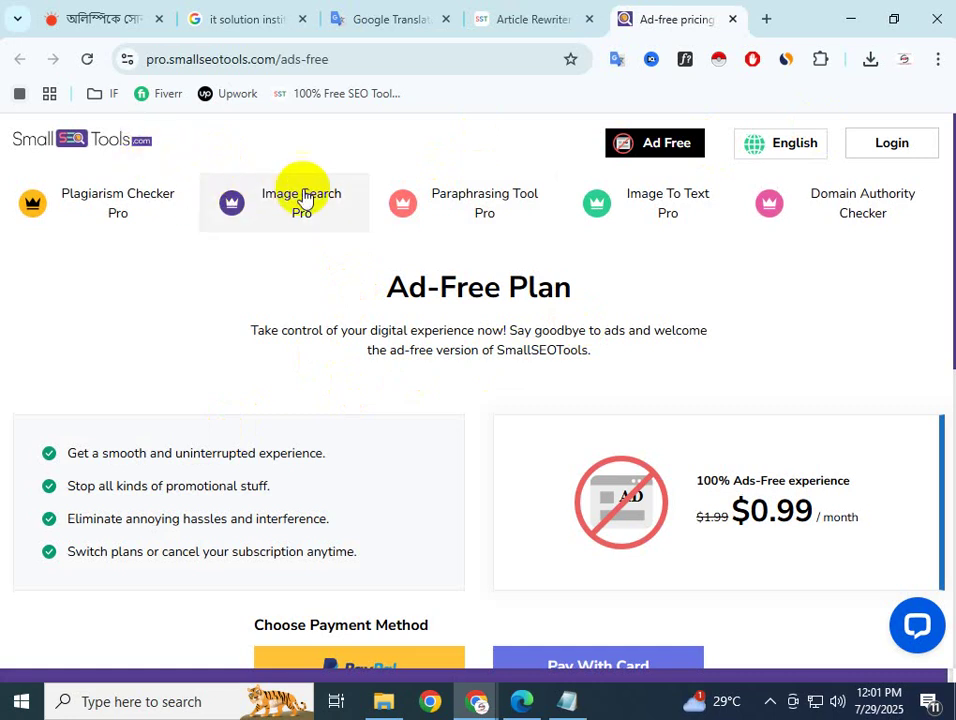
scroll(400, 477, down, 4)
scroll(423, 480, up, 1)
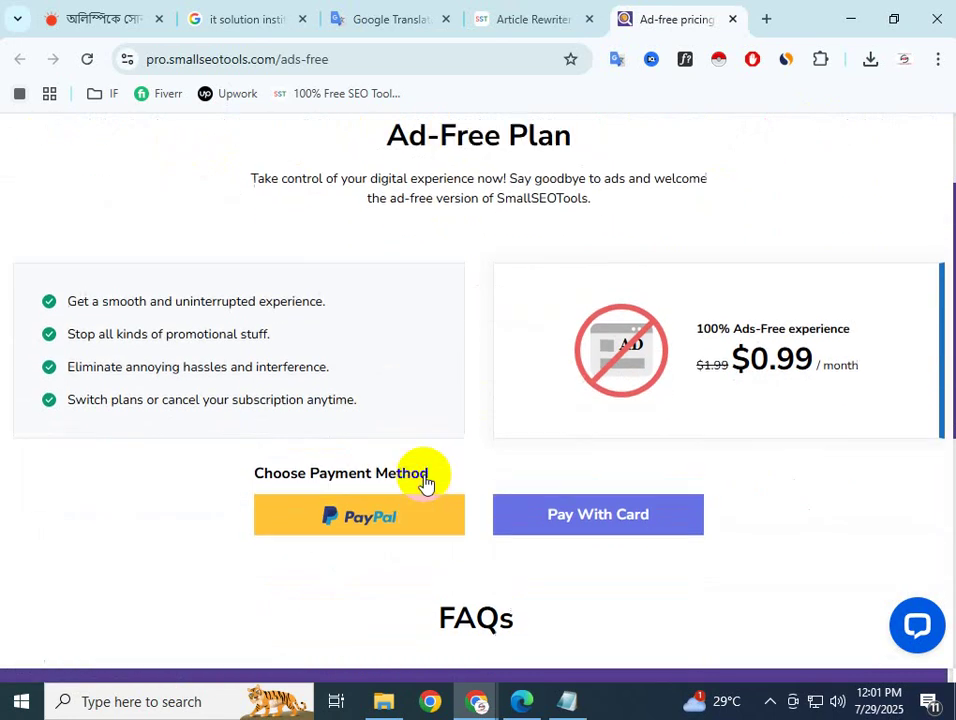
scroll(425, 480, up, 3)
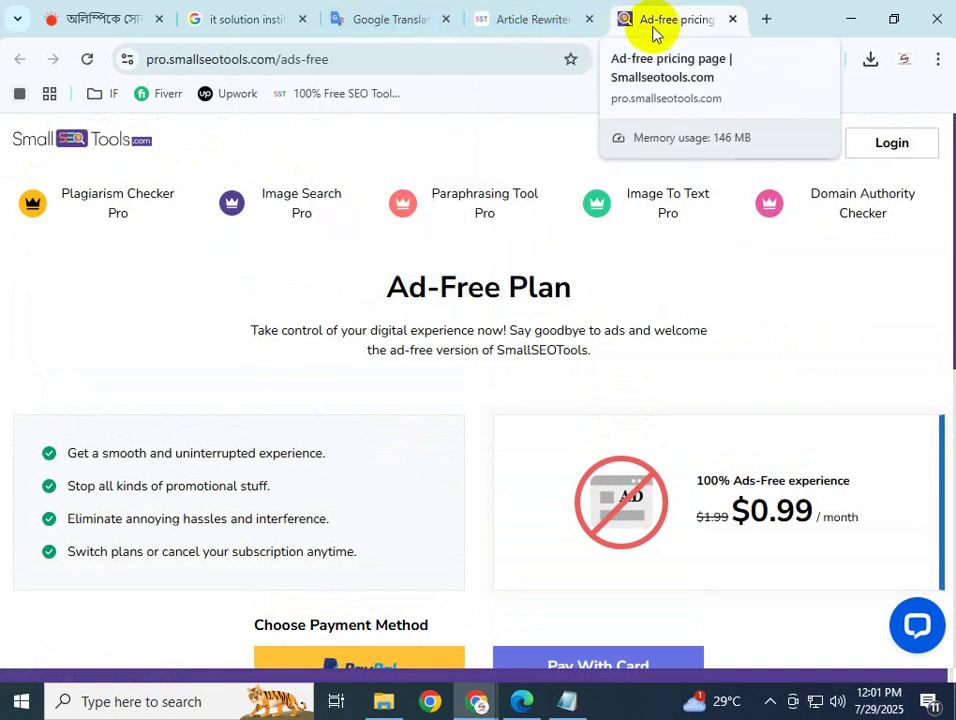
click(732, 20)
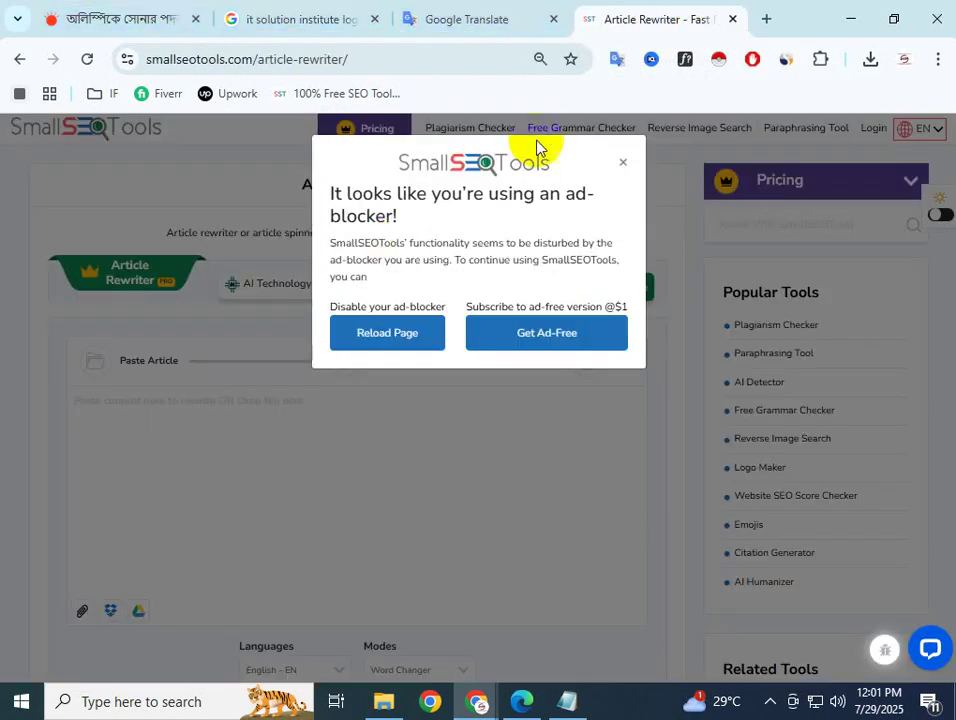
click(621, 163)
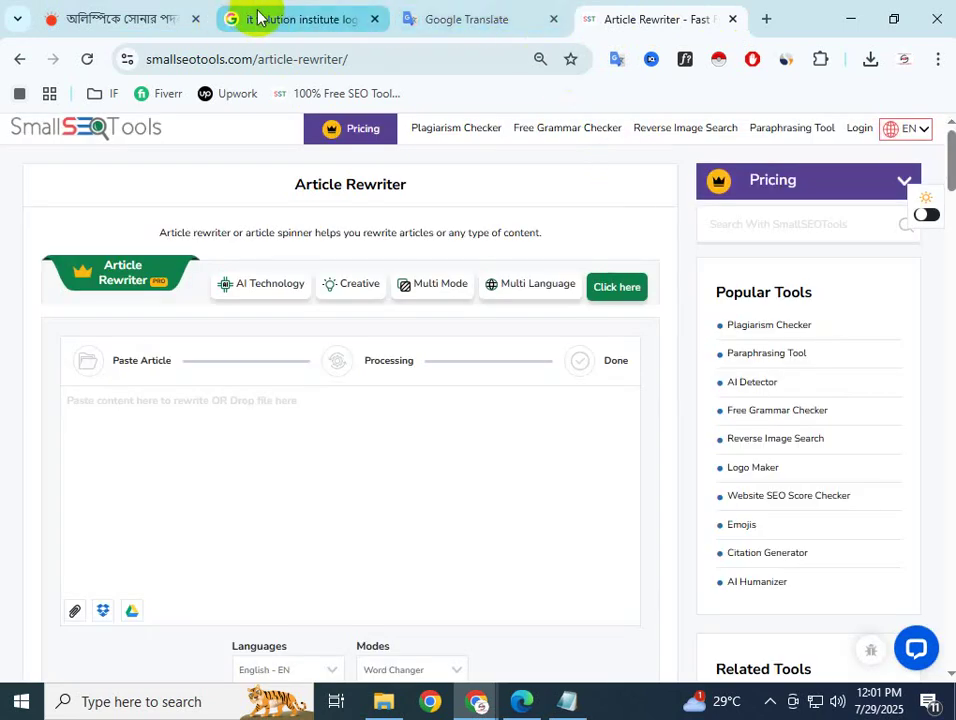
Search Google for 'rewriter tool free'
click(258, 18)
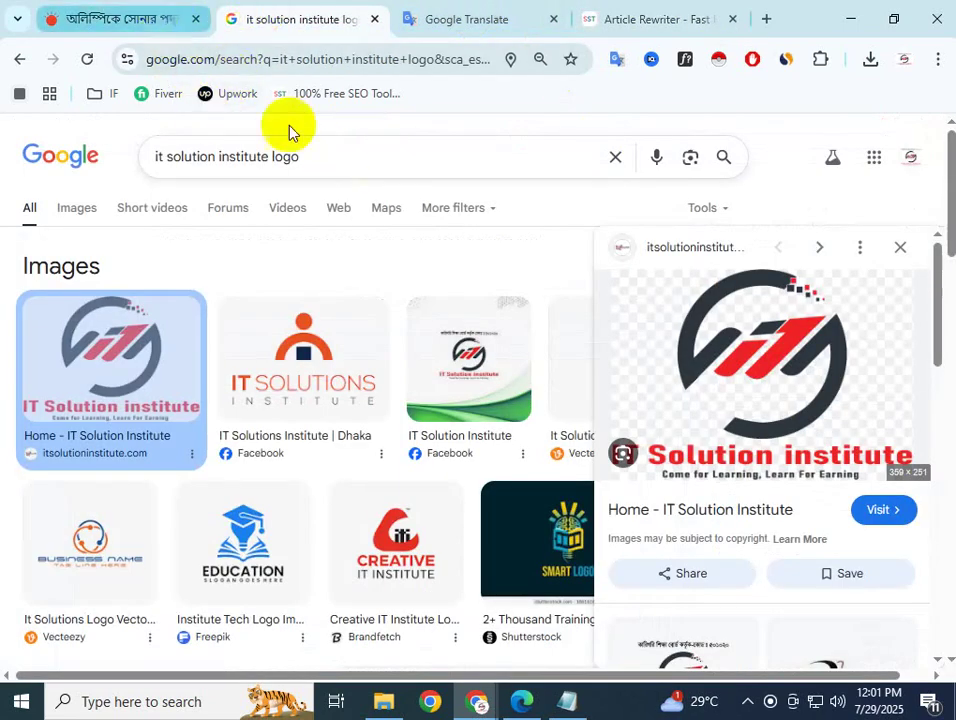
drag(292, 163, 118, 170)
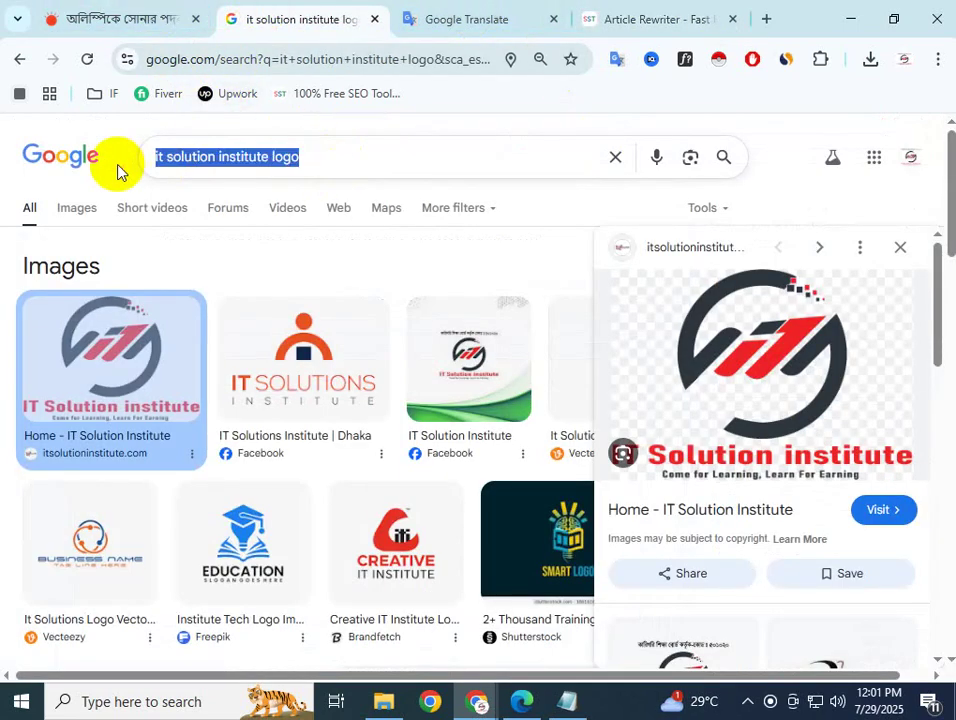
text(Re)
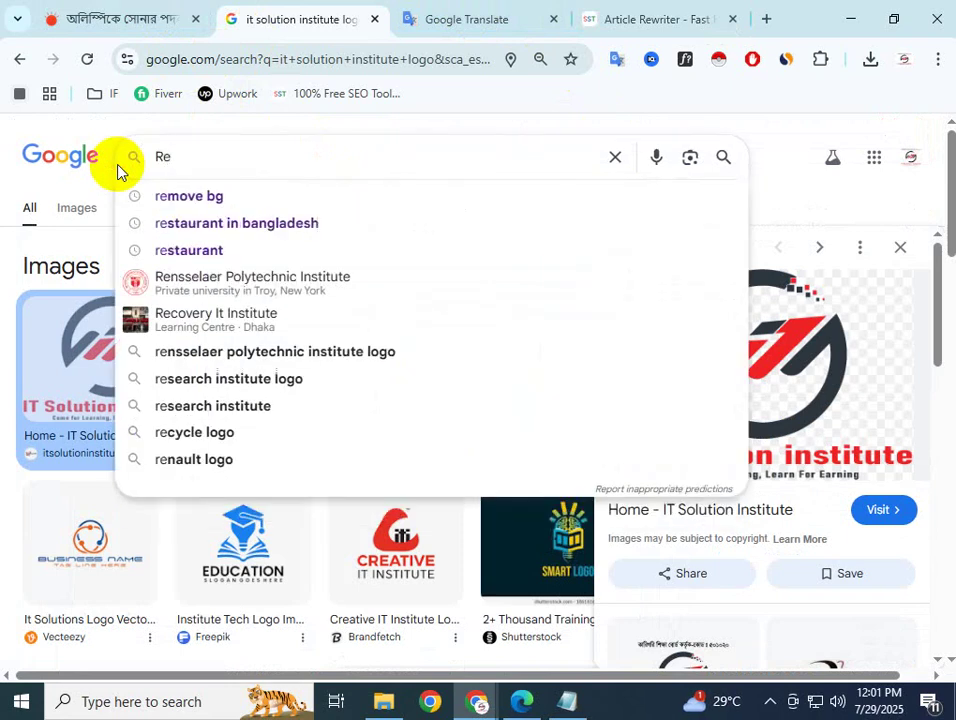
text(wr)
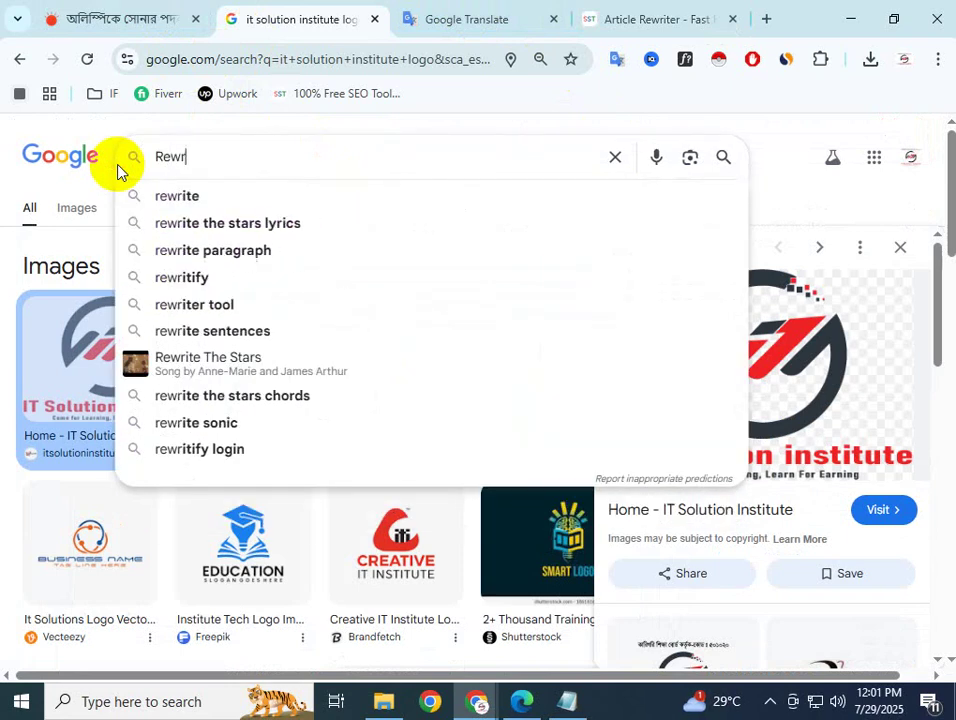
text(itter)
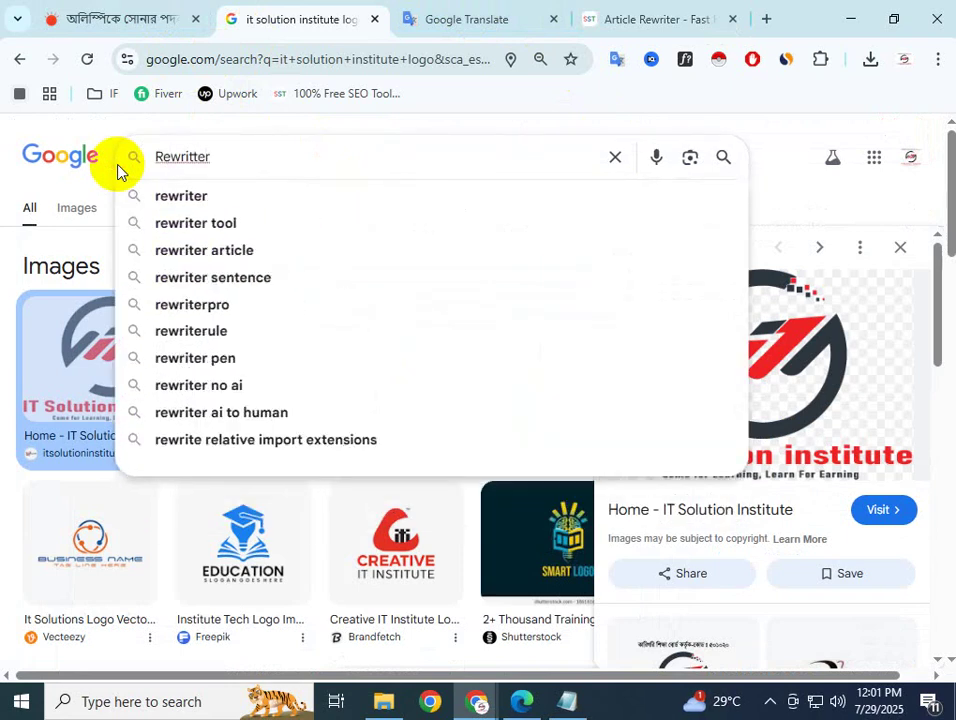
click(213, 224)
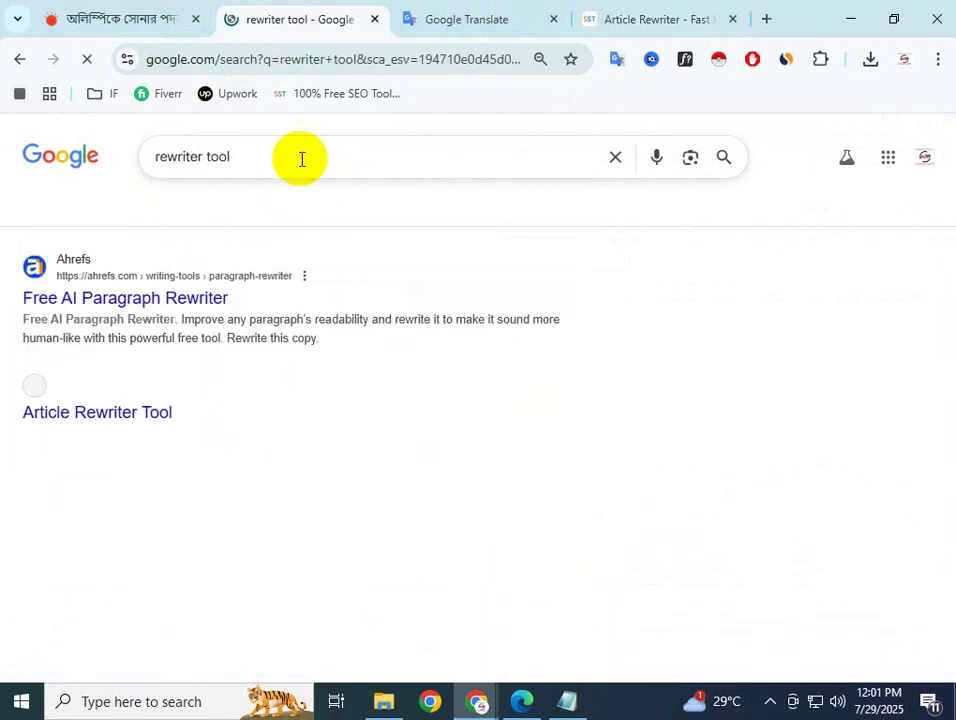
click(305, 150)
text(free)
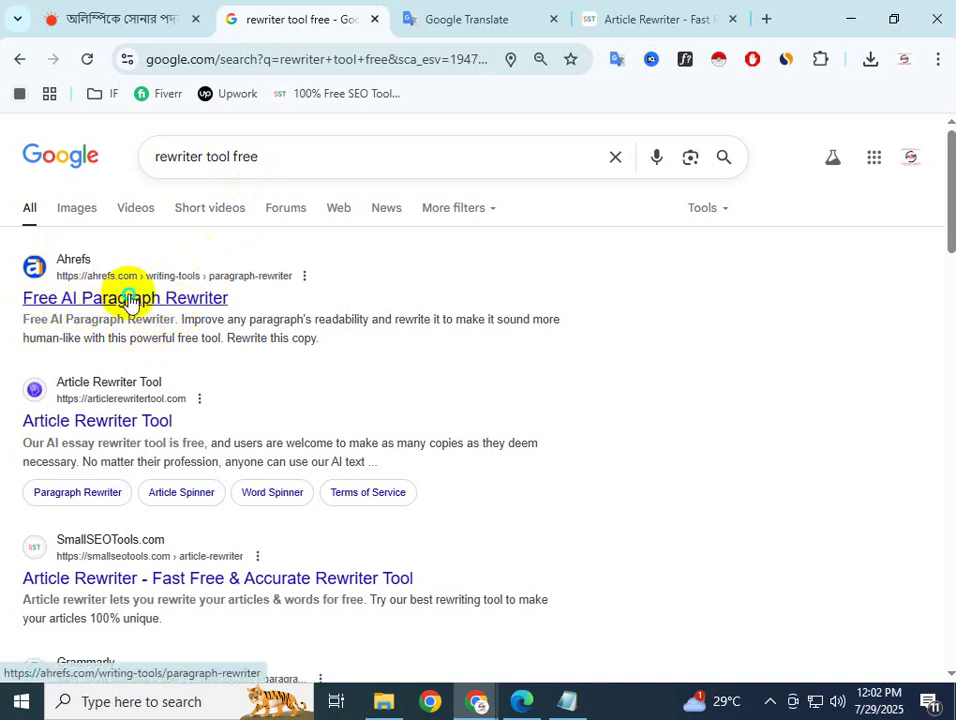
Open the Ahrefs Free AI Paragraph Rewriter result in a new tab and view it
right_click(128, 300)
click(172, 316)
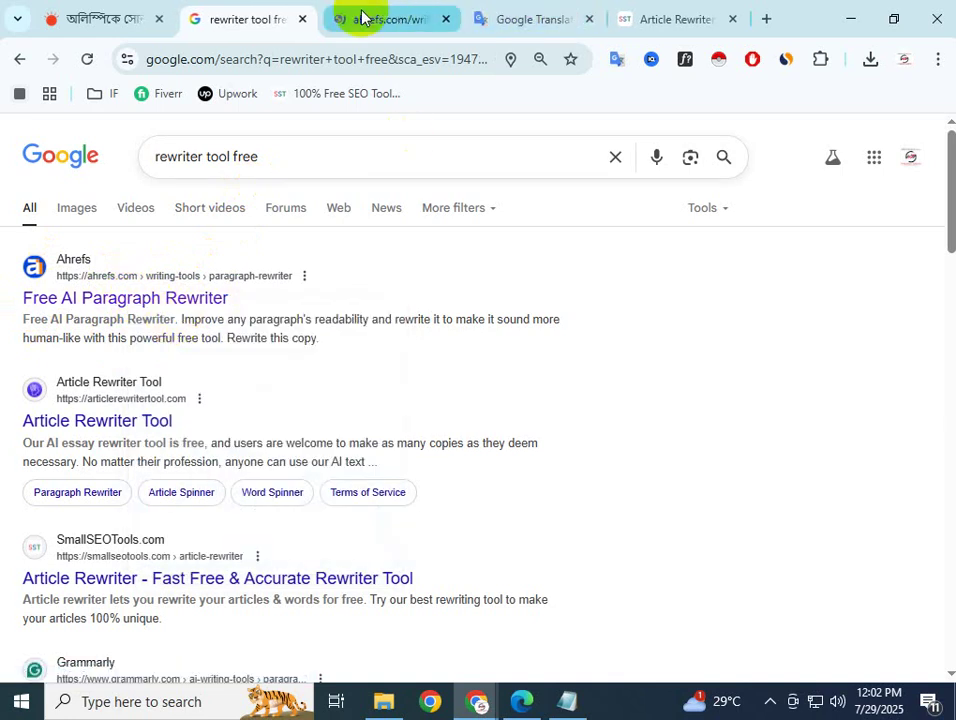
click(362, 18)
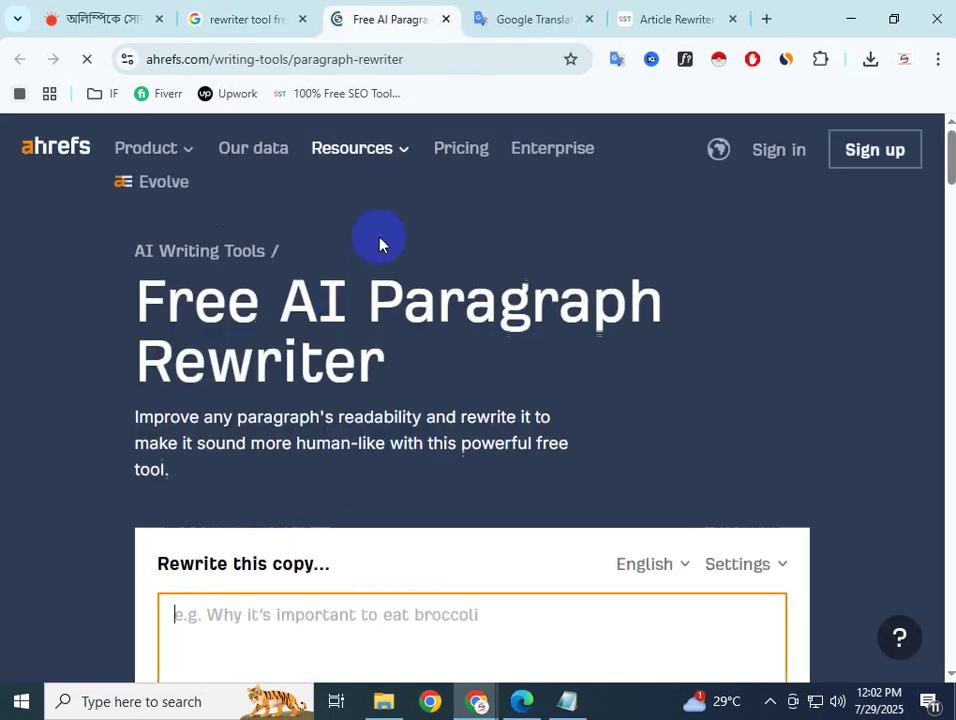
Paste the Olympic Games paragraph into the Ahrefs Paragraph Rewriter box
scroll(320, 320, down, 3)
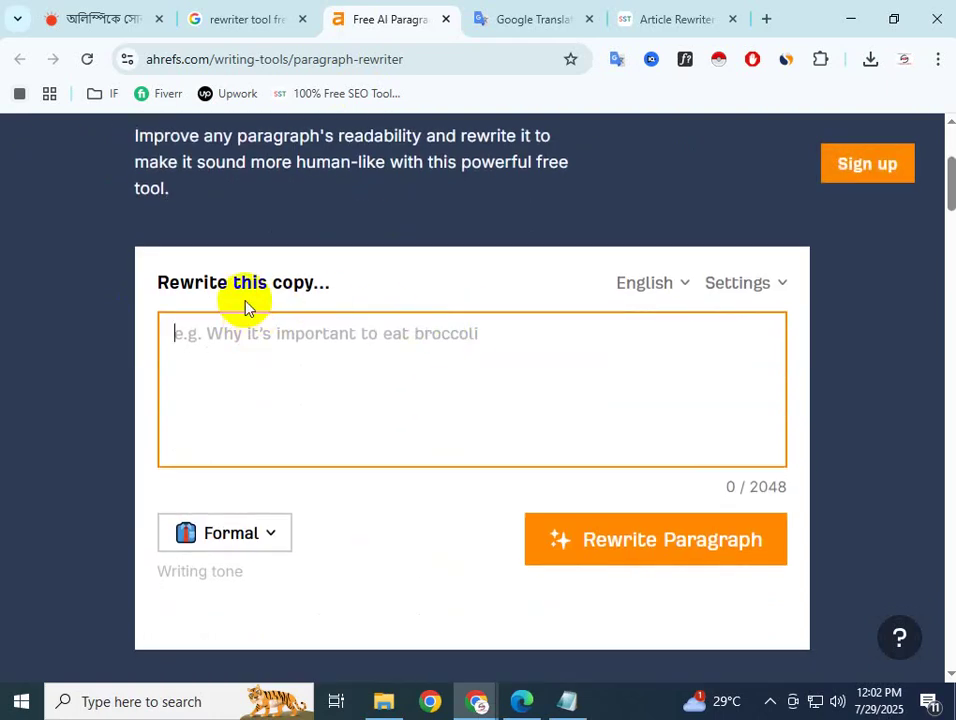
scroll(244, 305, up, 2)
scroll(228, 268, down, 1)
click(219, 443)
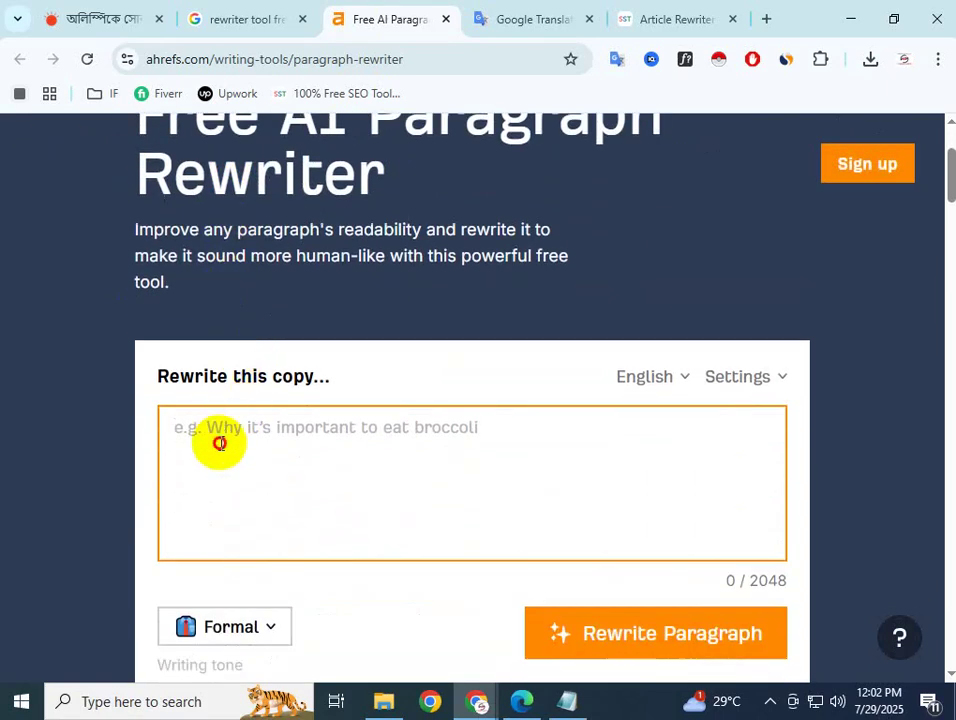
text(The Olympic Games—the biggest stage in world sports. Winning a medal here means being recognized as one of the best in the world in your event. The top three athletes in an event win medals. The best of all, gold, second silver, and third bronze. This event features the top 10 gold-winning athletes in Olympic history.)
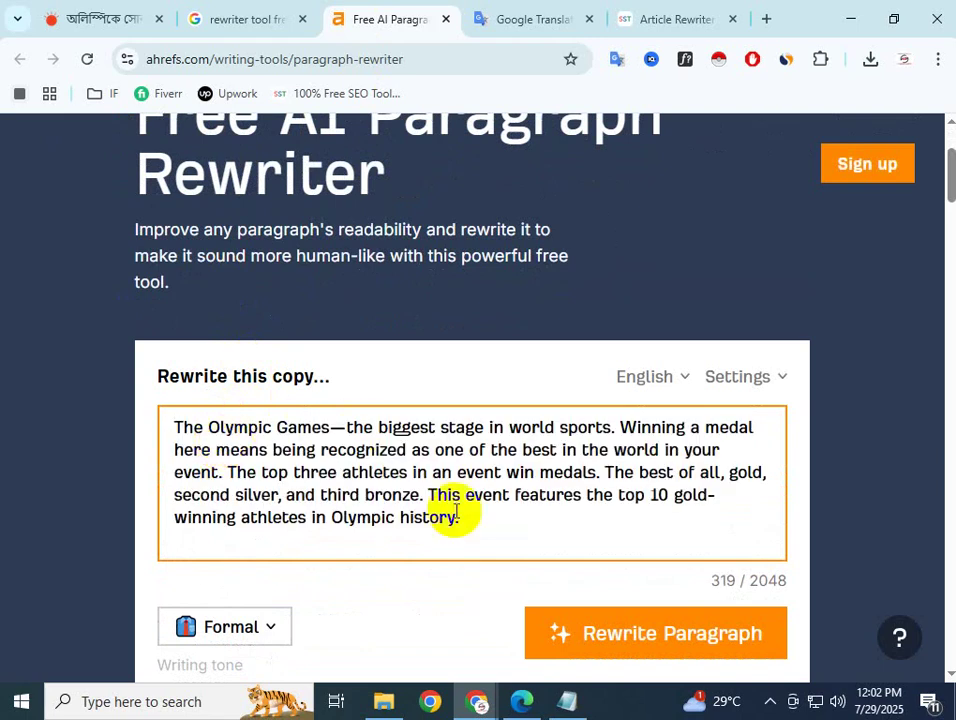
Rewrite the paragraph into a formal 65-word version and select the result
scroll(482, 532, down, 1)
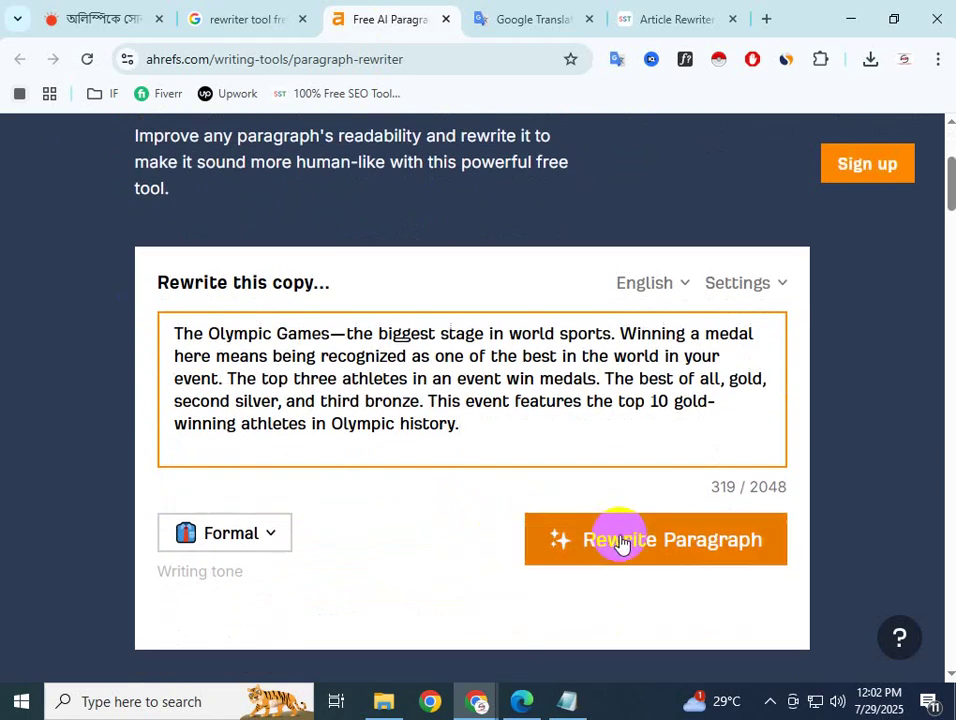
click(650, 545)
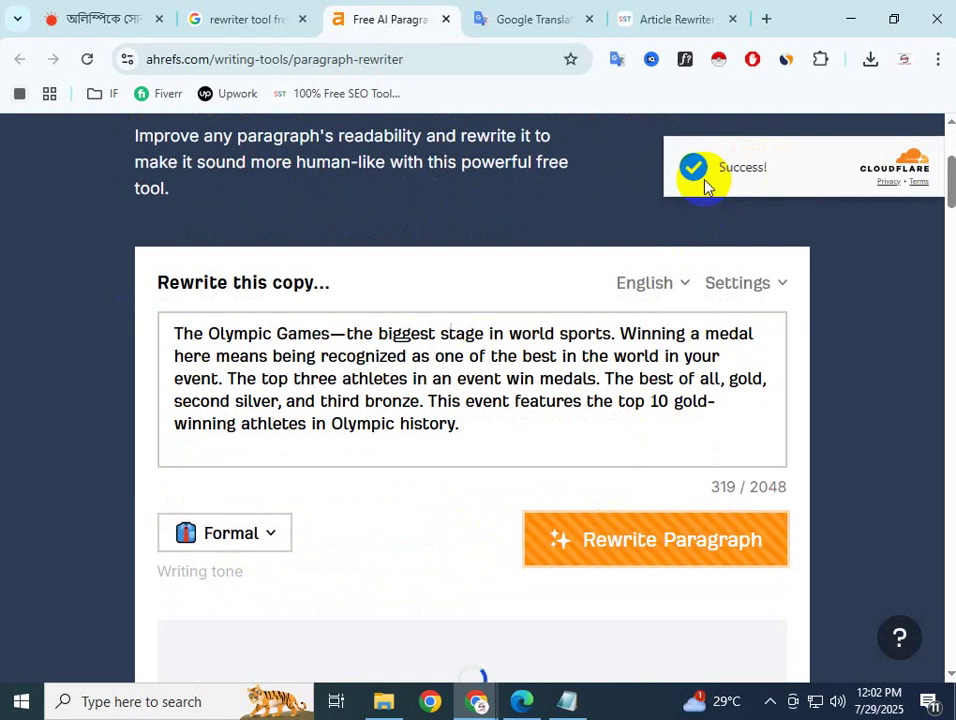
scroll(544, 446, down, 3)
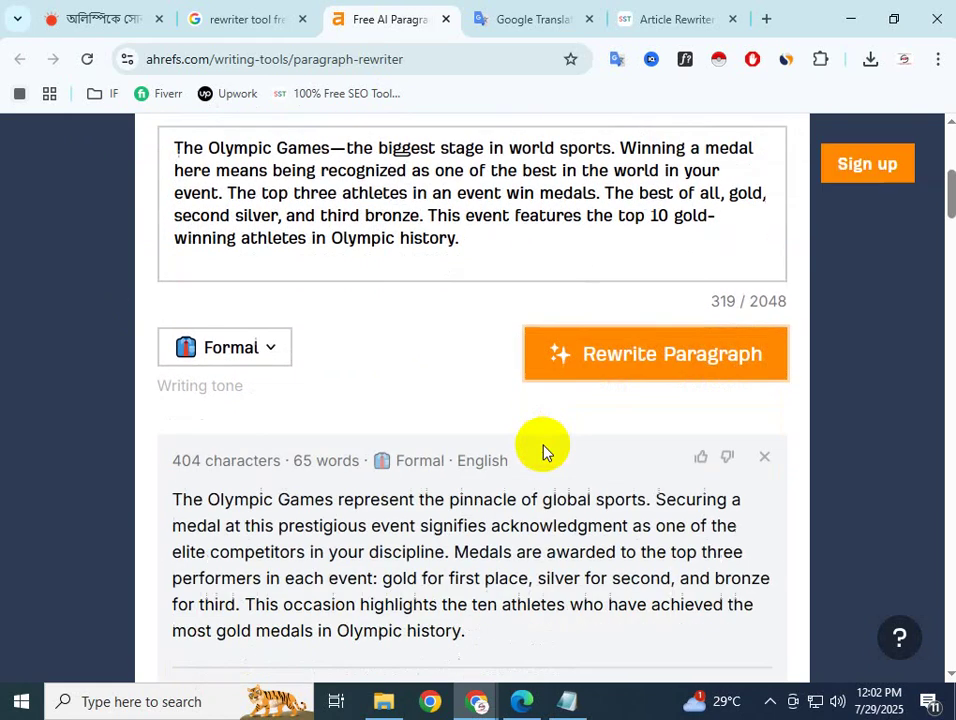
scroll(333, 376, up, 1)
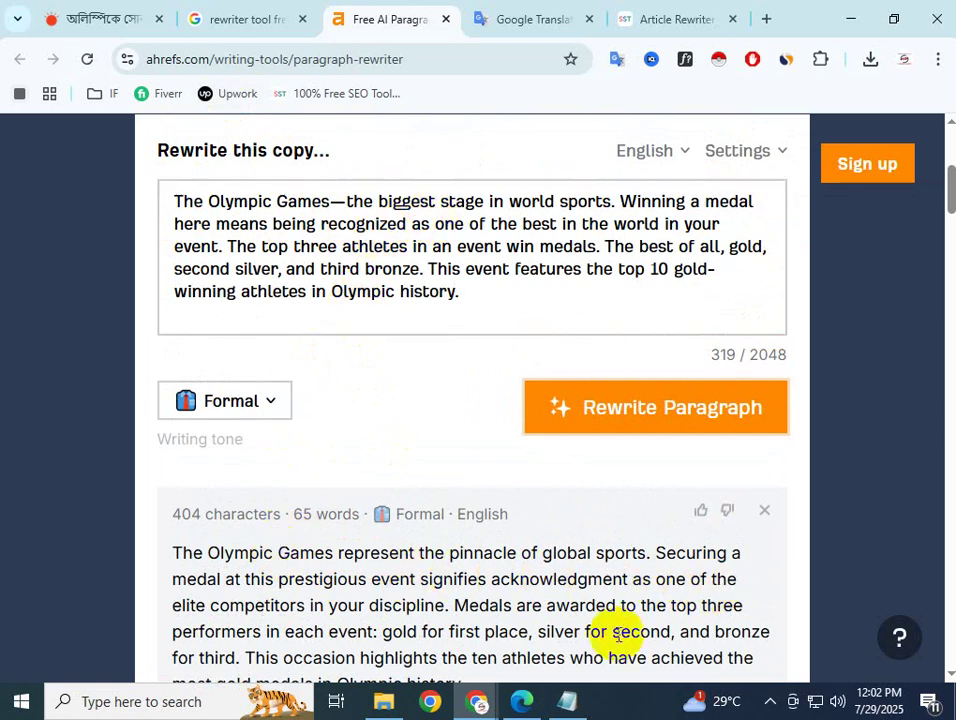
scroll(510, 610, down, 1)
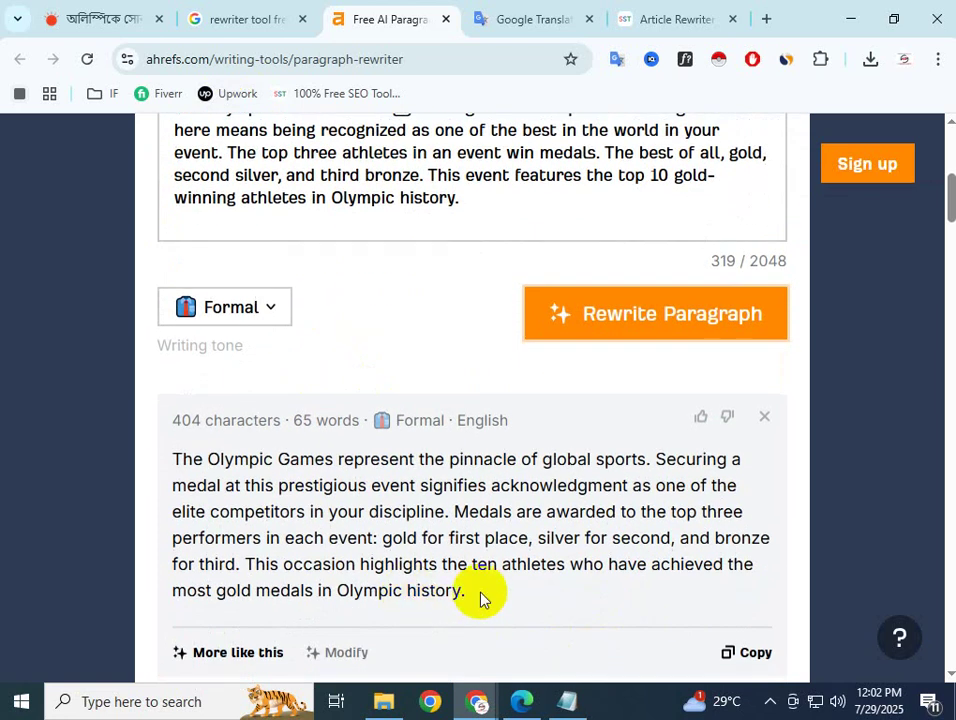
drag(480, 593, 150, 455)
key(ctrl+c)
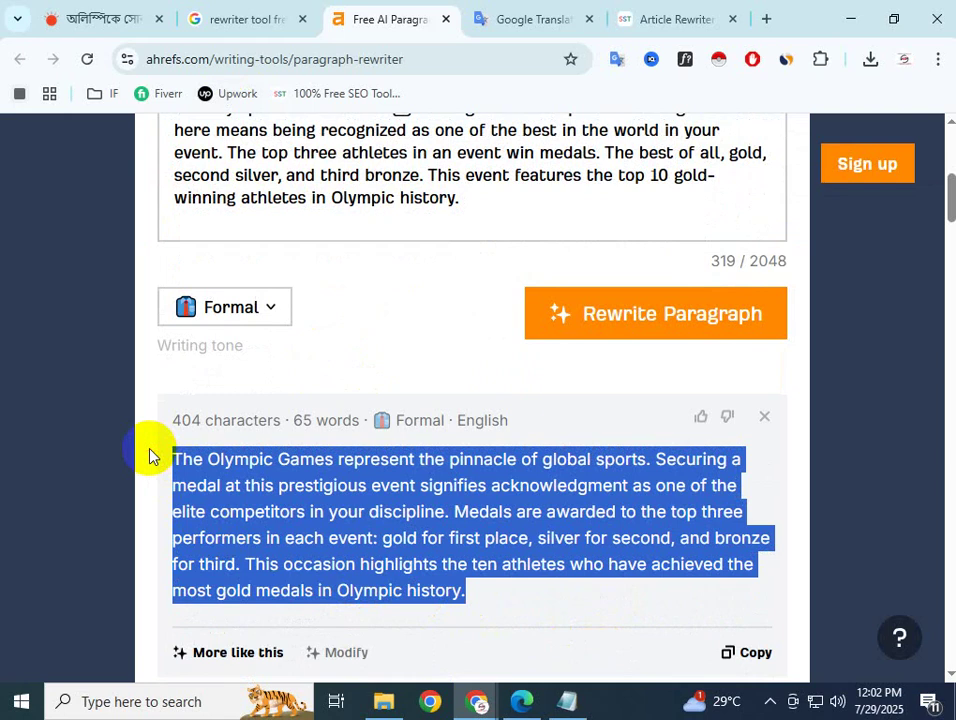
Set Google Translate to English→Bengali and paste in the rewritten paragraph
click(500, 19)
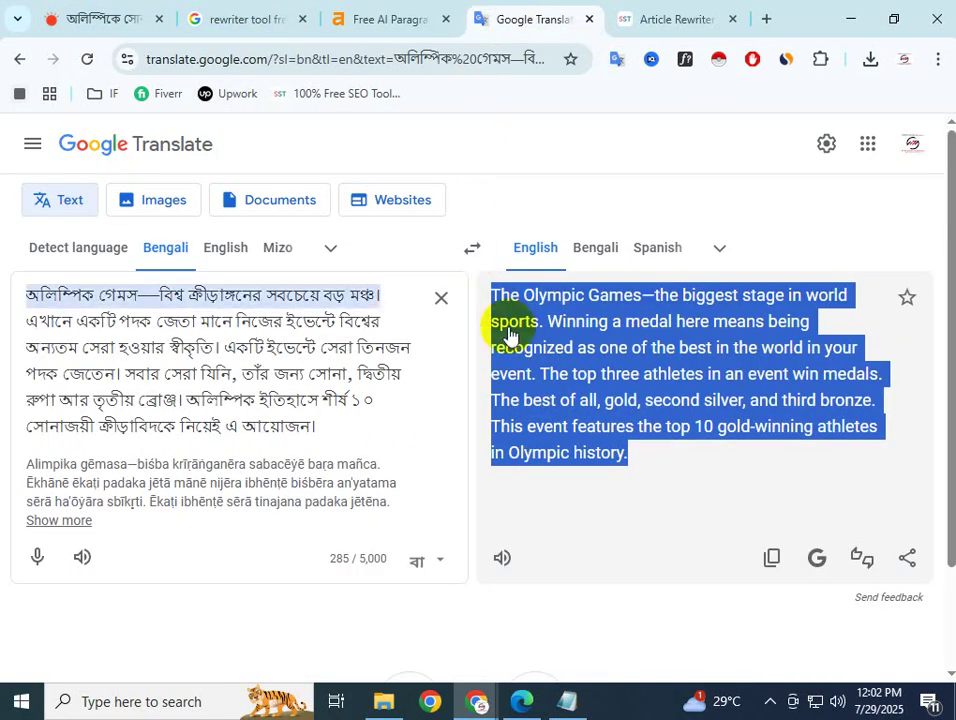
click(438, 299)
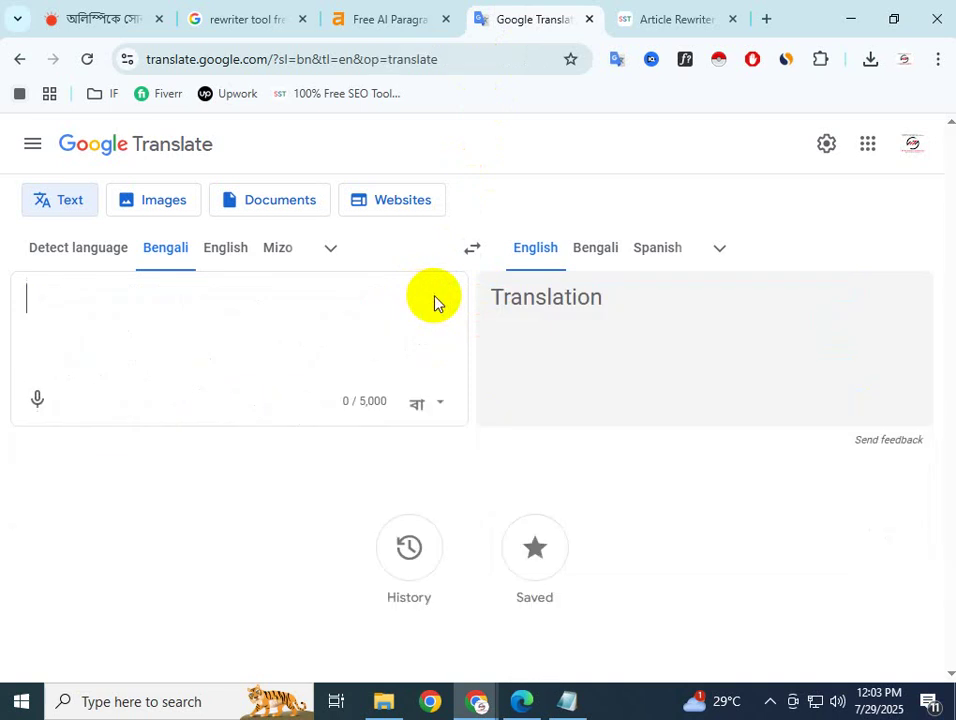
click(472, 248)
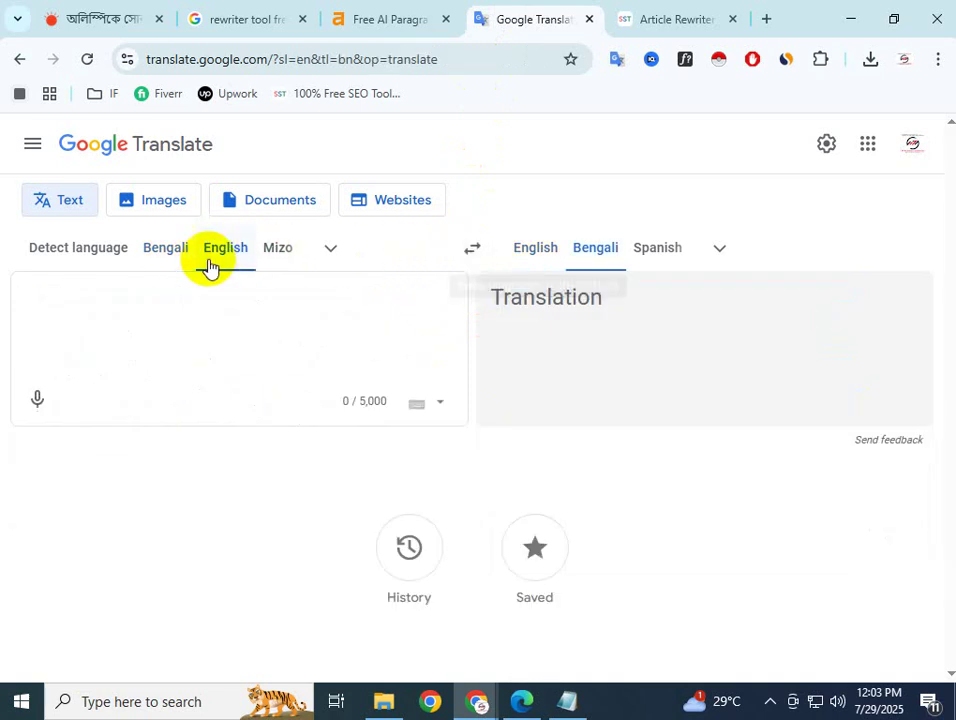
click(208, 330)
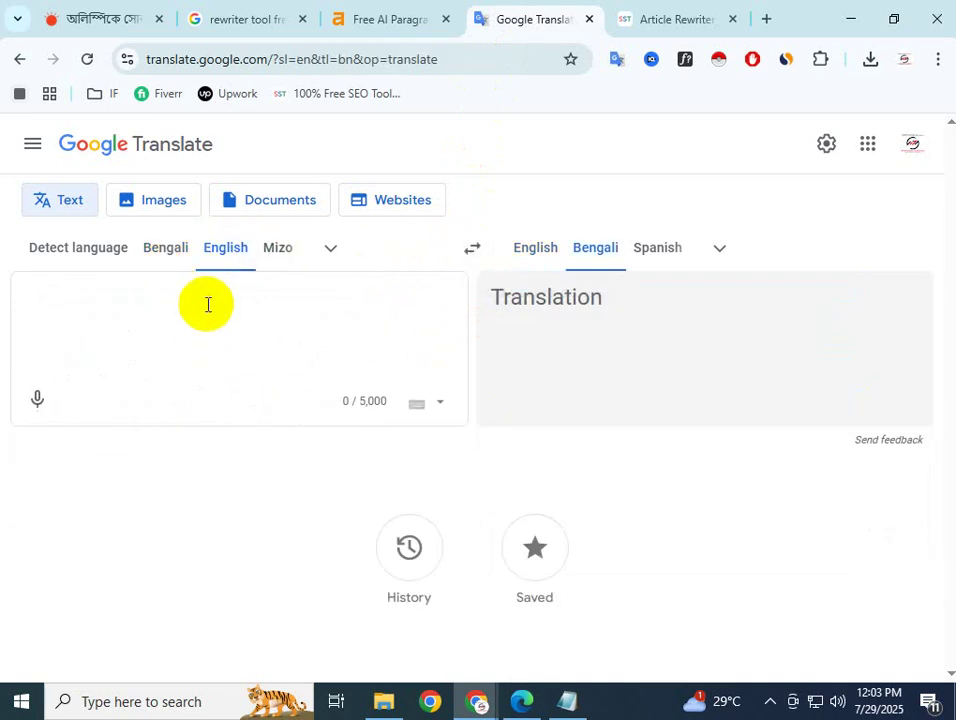
key(ctrl+v)
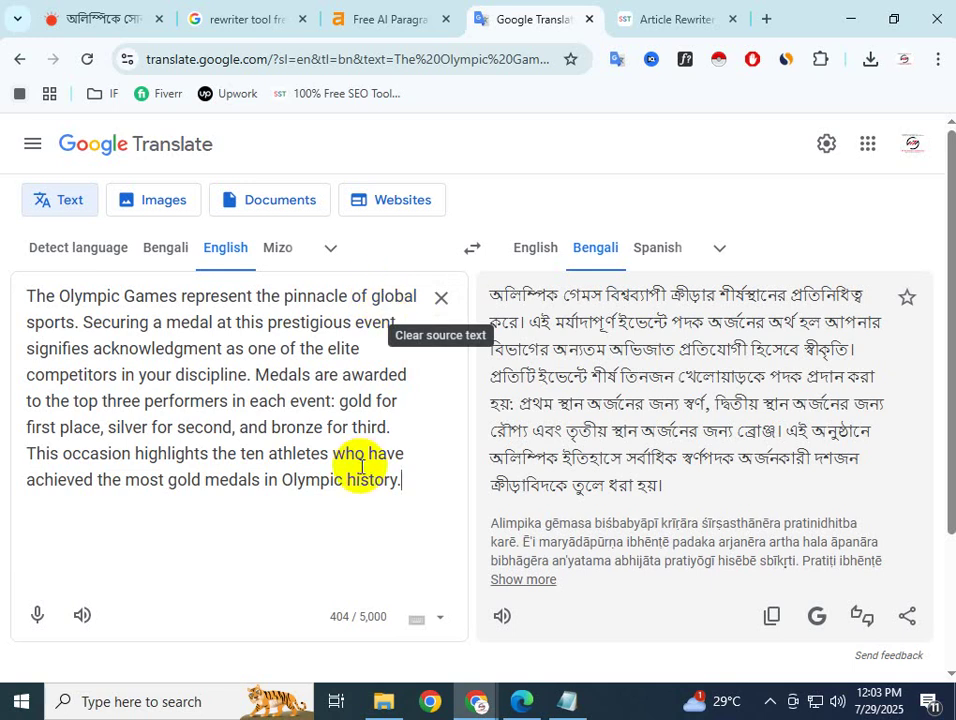
Copy the English rewritten paragraph from the source box
drag(400, 479, 17, 252)
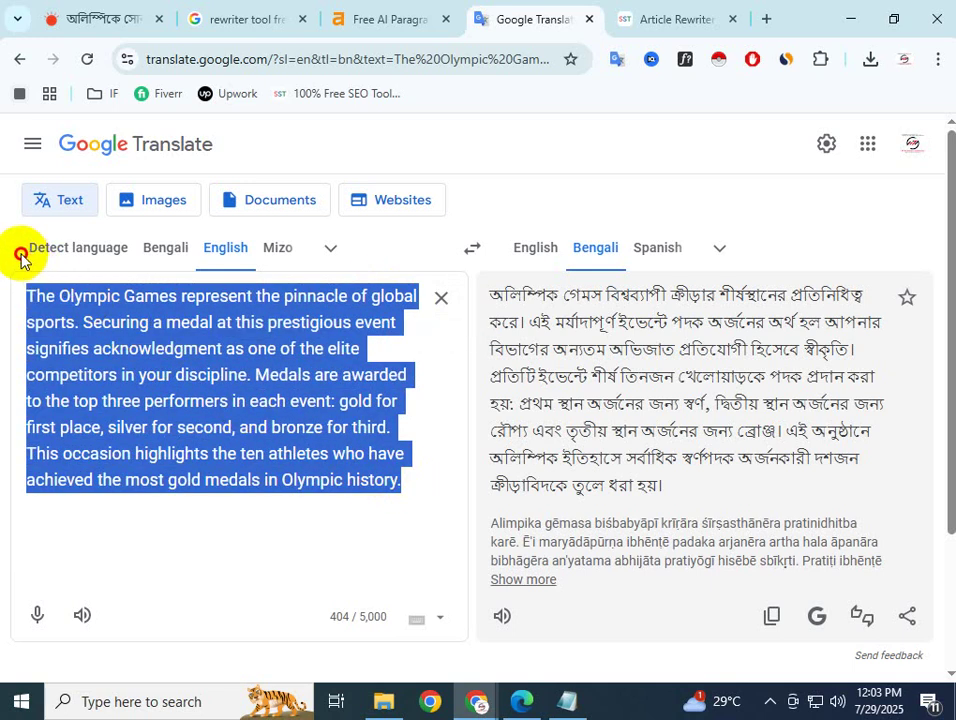
right_click(80, 297)
click(158, 256)
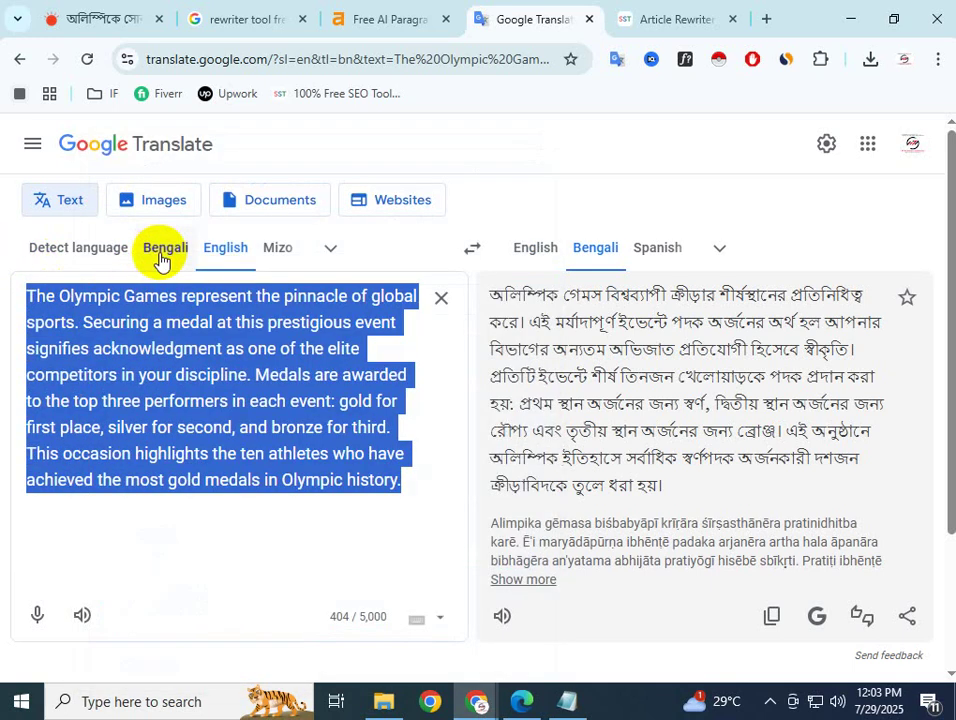
click(420, 12)
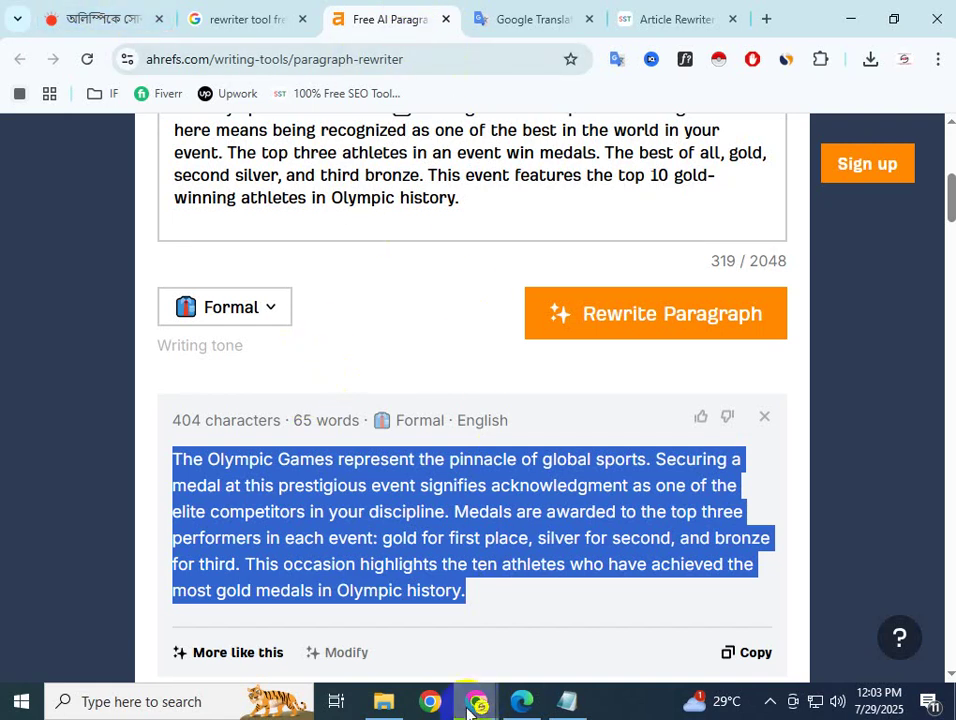
Paste the rewritten Olympic Games paragraph into the empty post body and select its first sentence
mouse_move(475, 705)
mouse_move(454, 597)
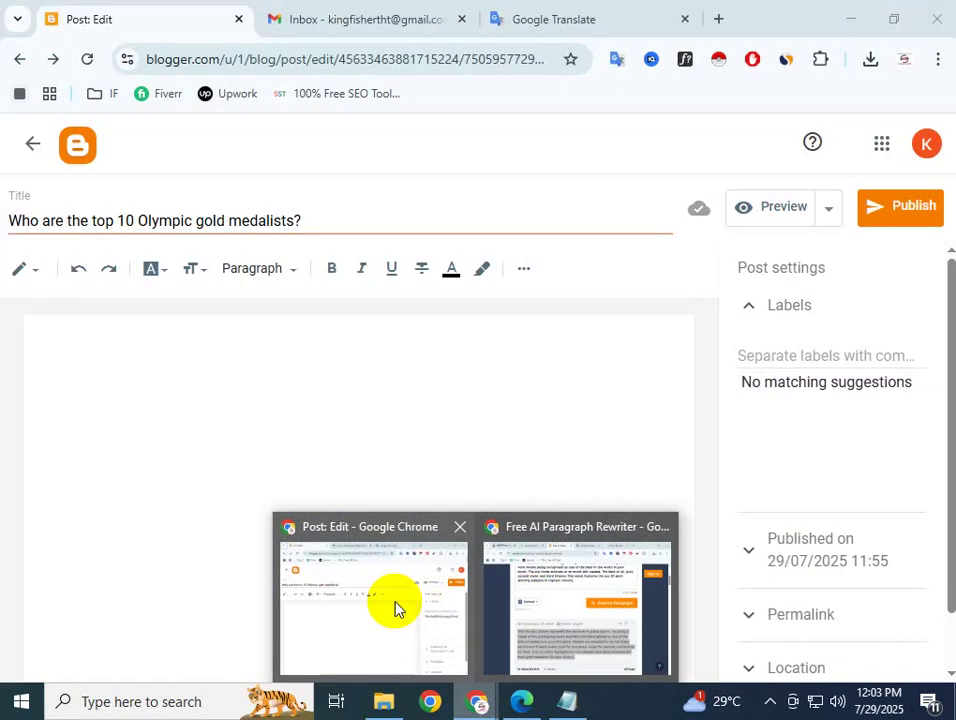
click(397, 608)
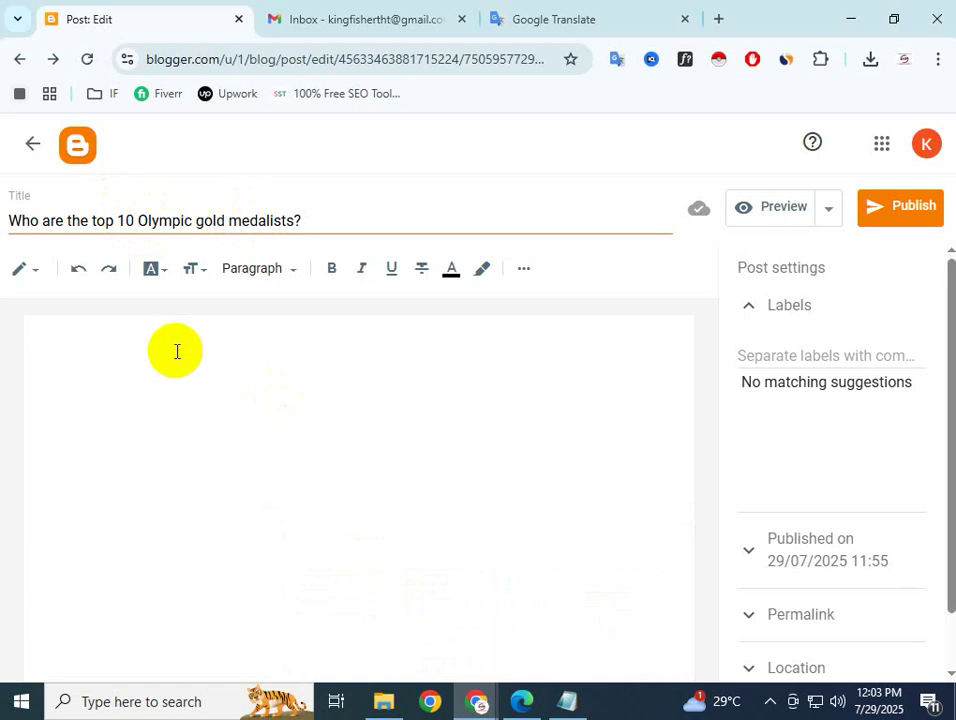
key(ctrl+v)
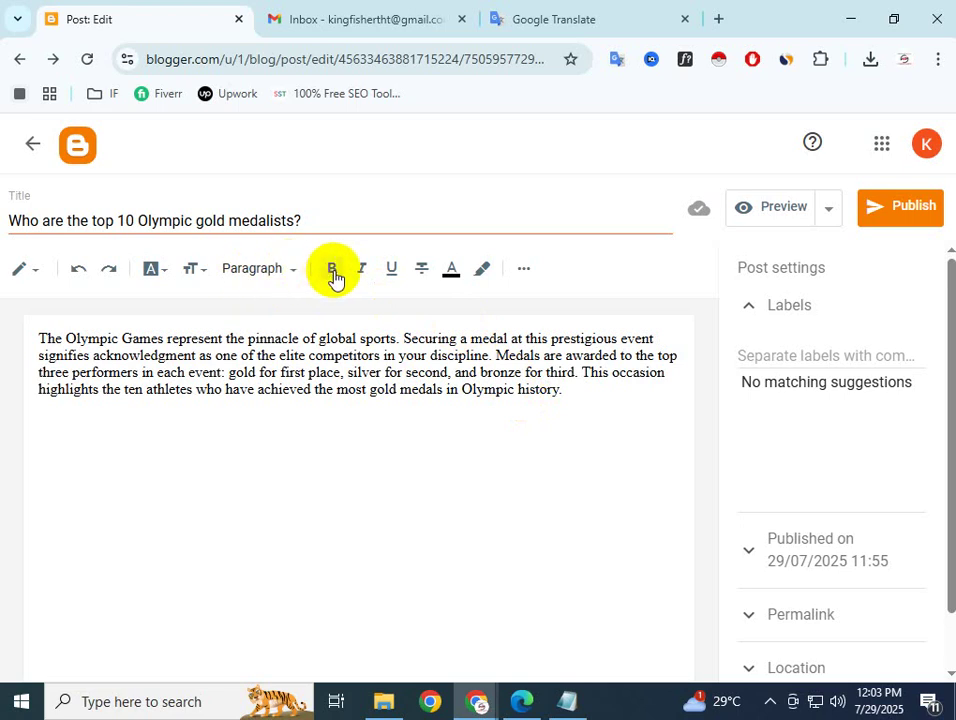
drag(40, 336, 404, 343)
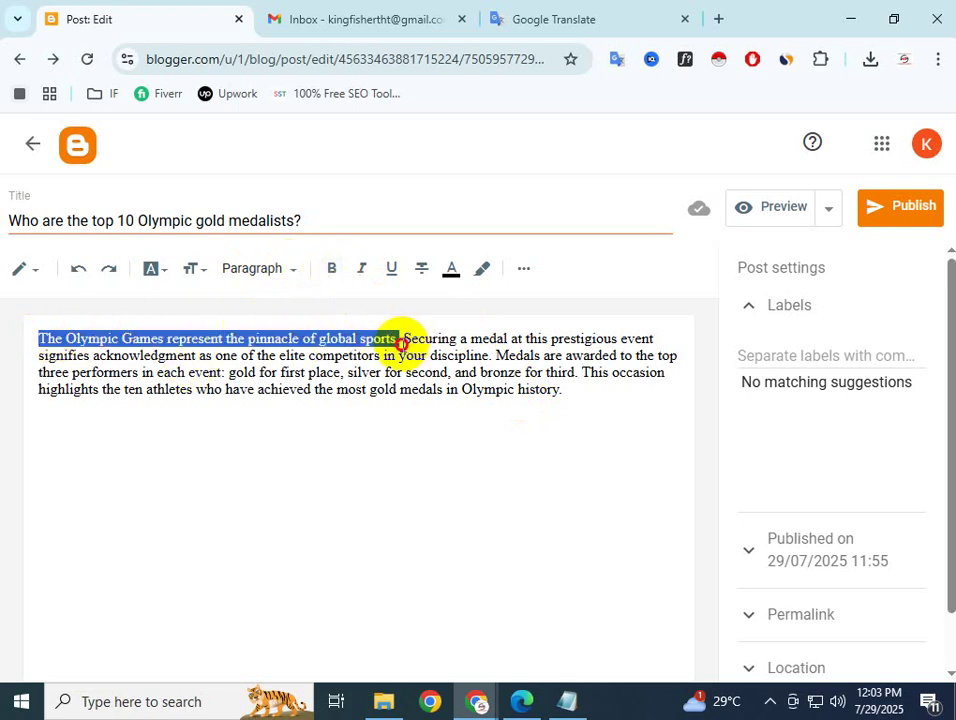
Bold the first sentence and italicise the rest, from 'Securing' to 'history.'
click(331, 268)
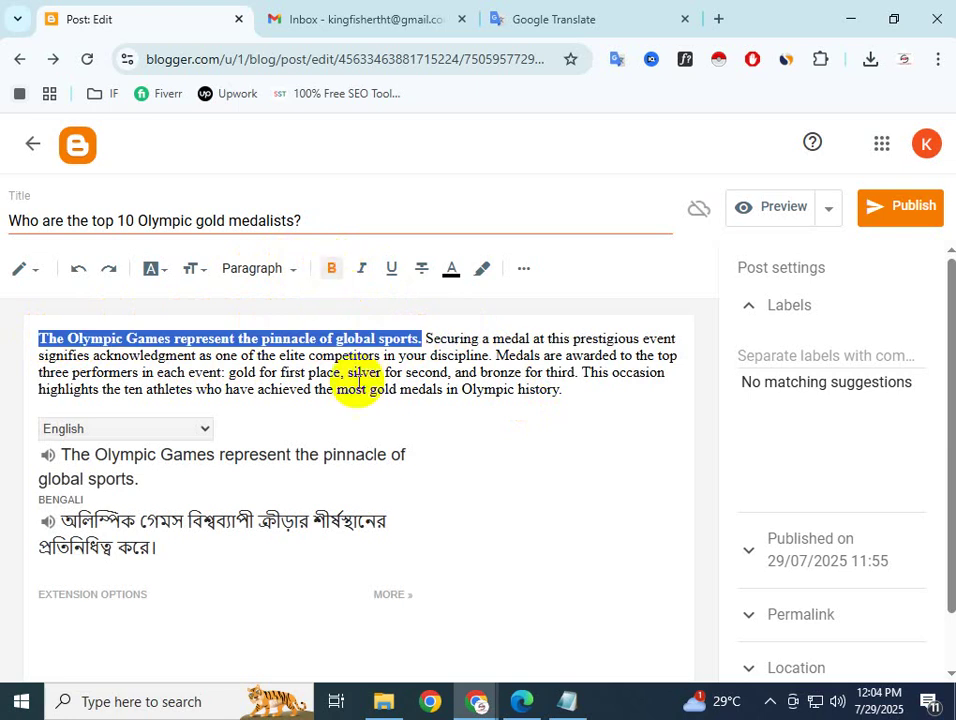
click(429, 408)
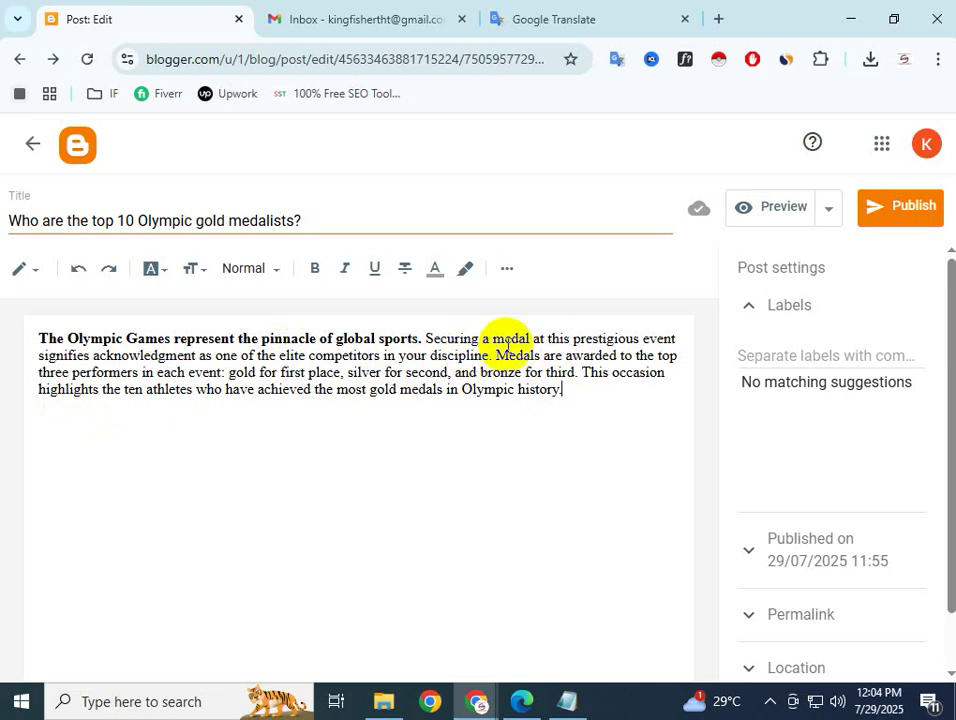
click(571, 391)
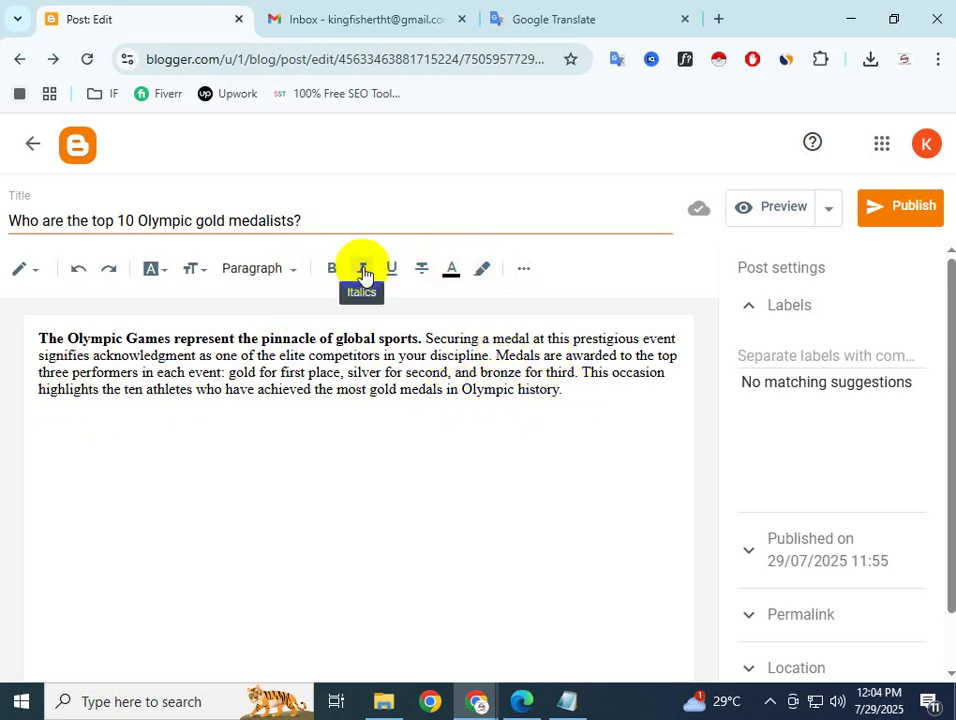
drag(572, 392, 428, 330)
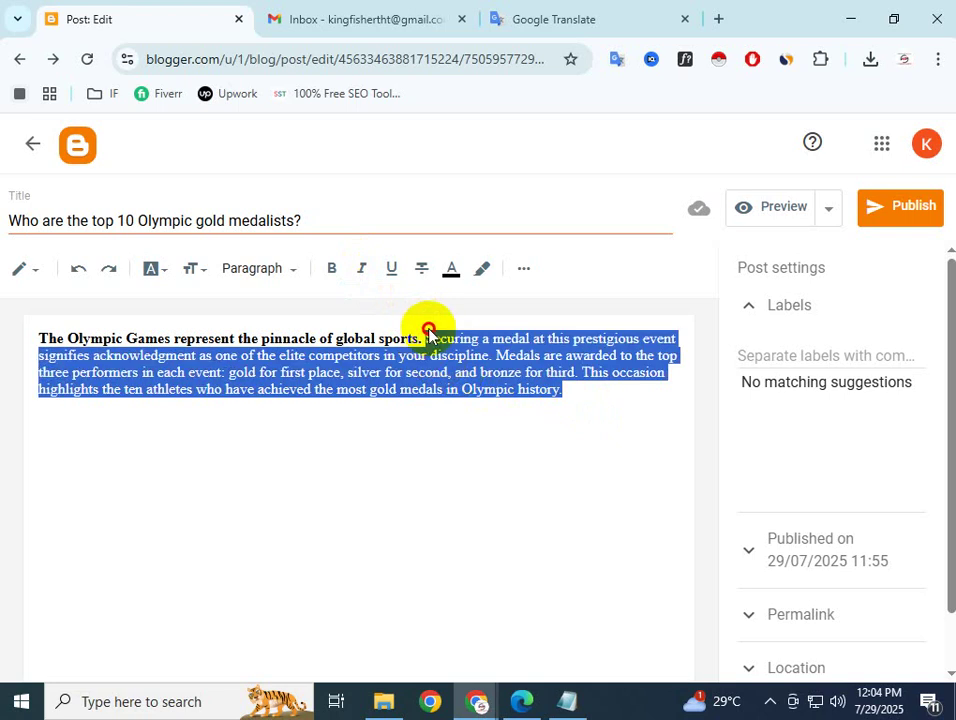
click(362, 270)
click(615, 457)
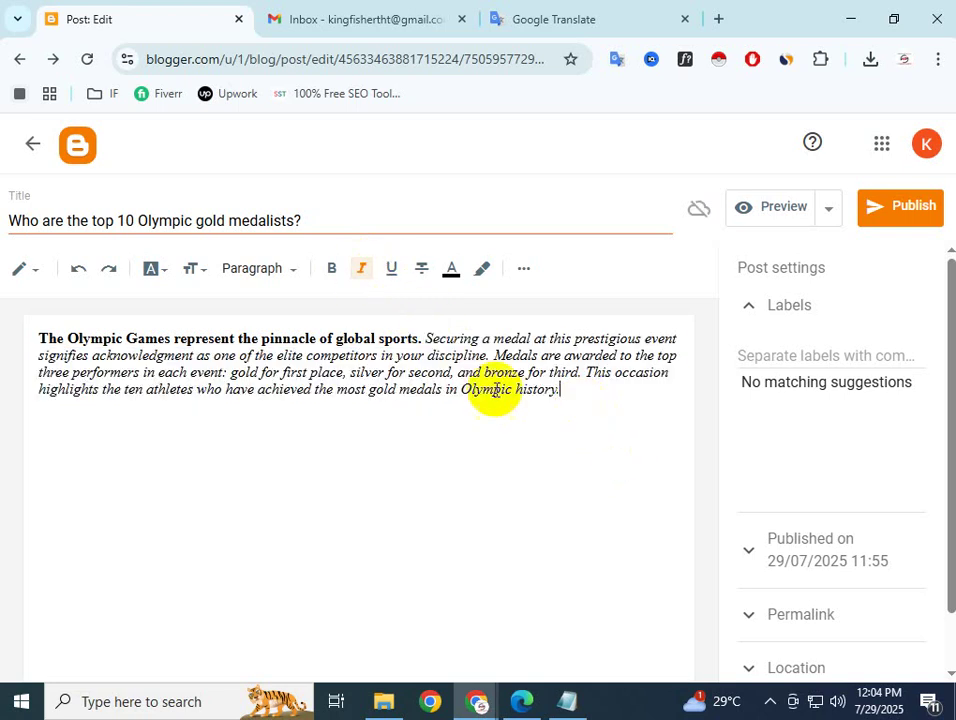
Select 'Olympic history.' and look through the text colour palette without applying a colour
click(451, 272)
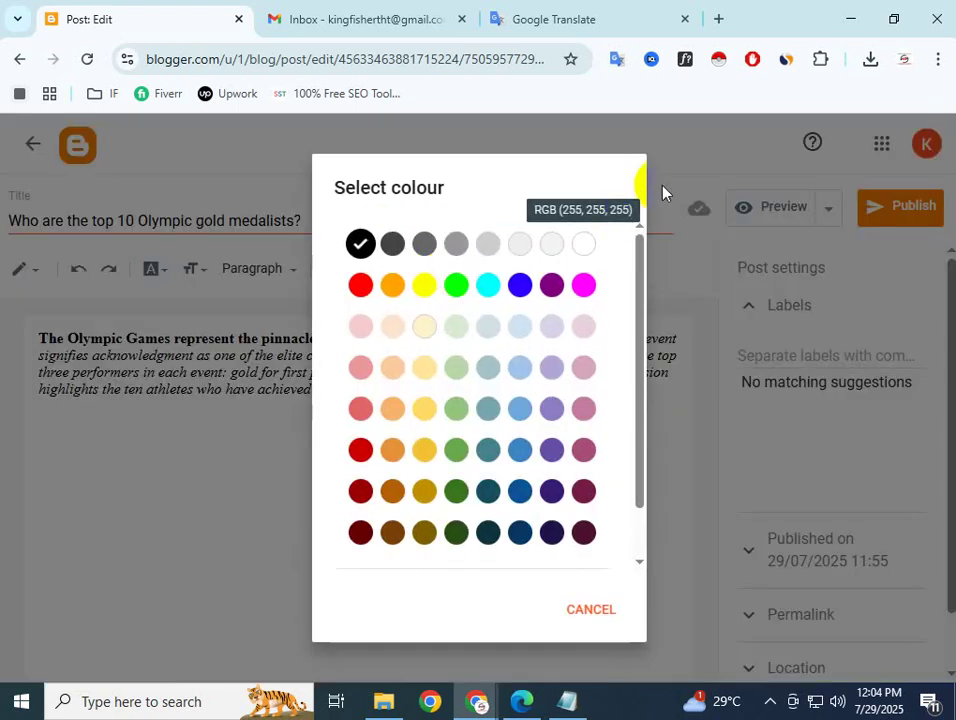
click(663, 190)
click(556, 391)
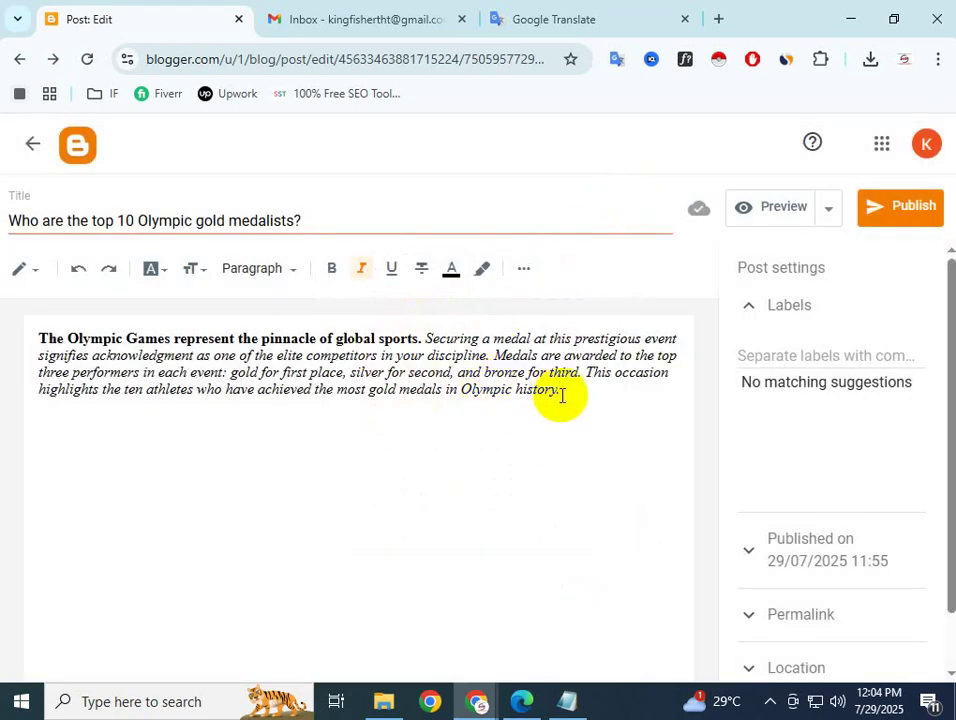
drag(552, 393, 455, 393)
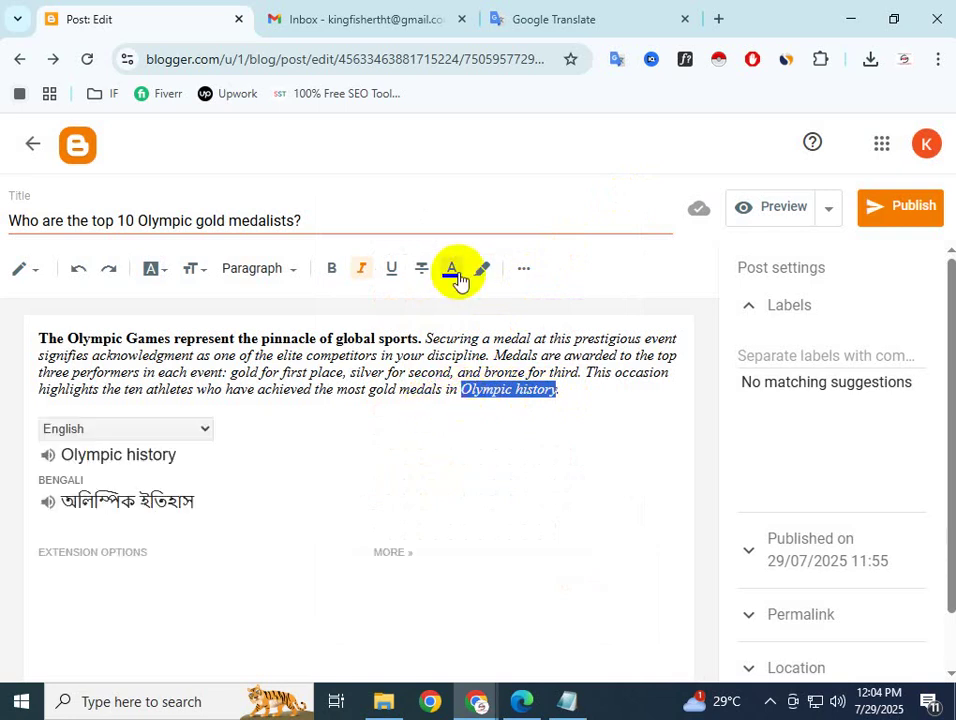
click(451, 270)
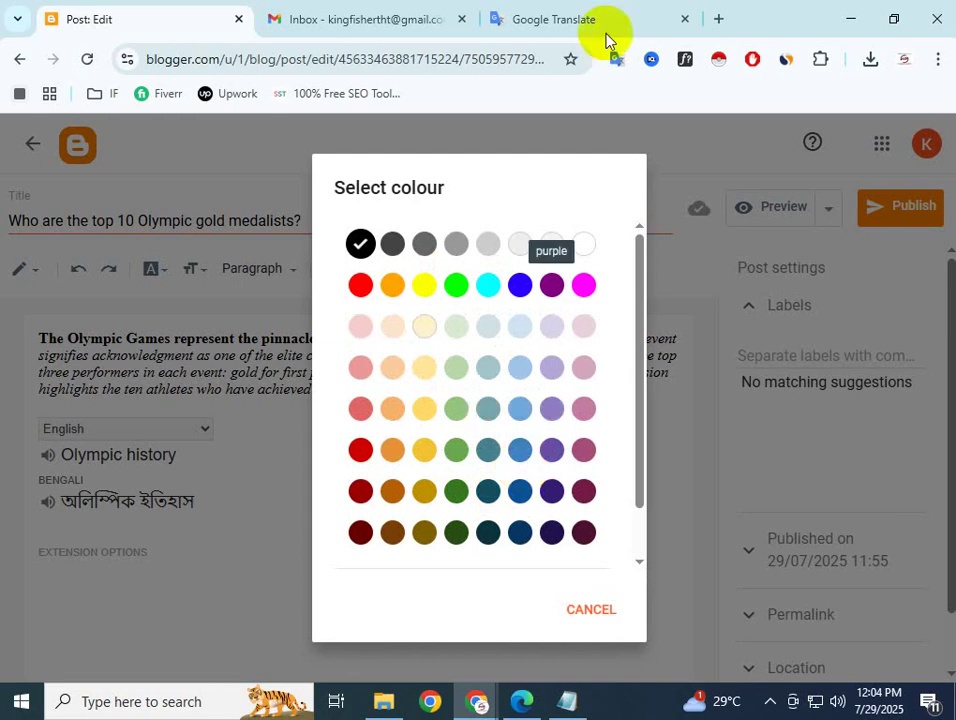
click(587, 128)
click(541, 425)
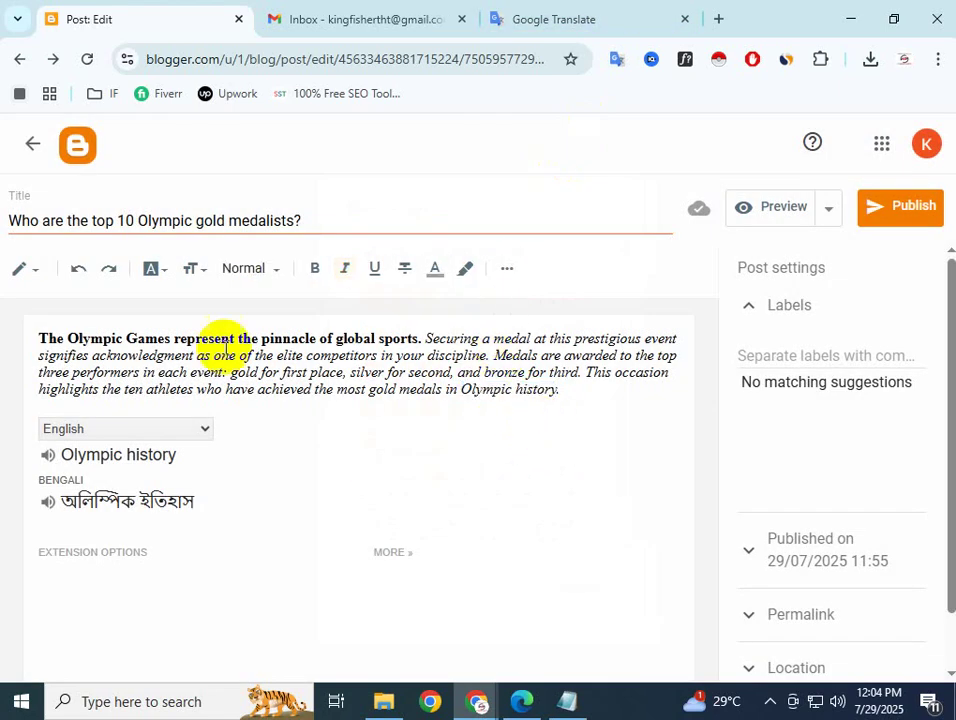
Colour 'Olympic history' orange, then change it to red
drag(559, 392, 462, 392)
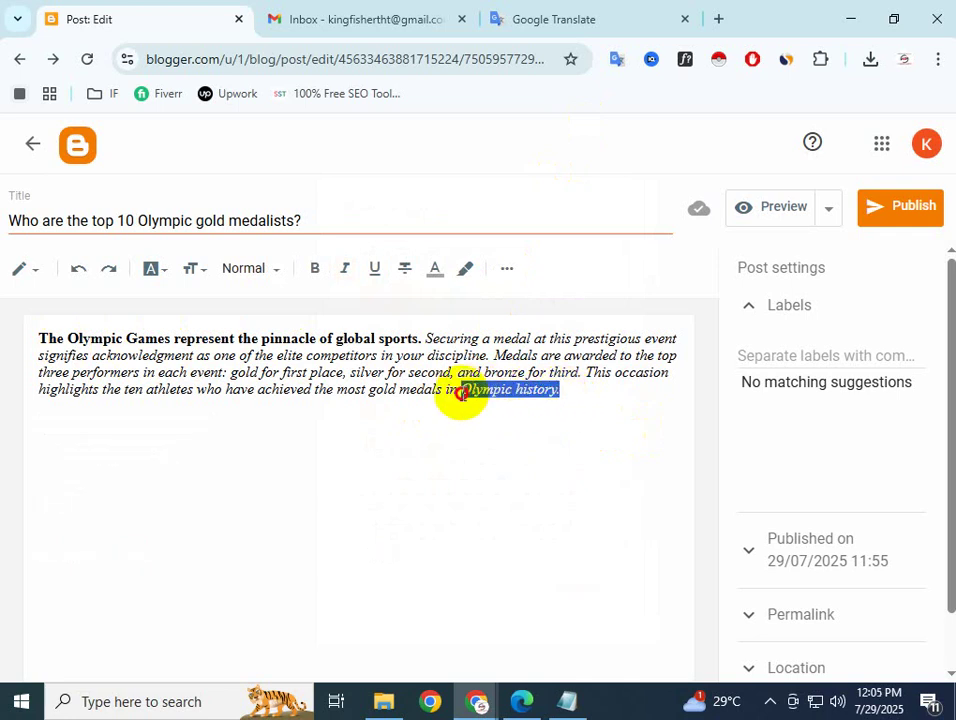
click(450, 272)
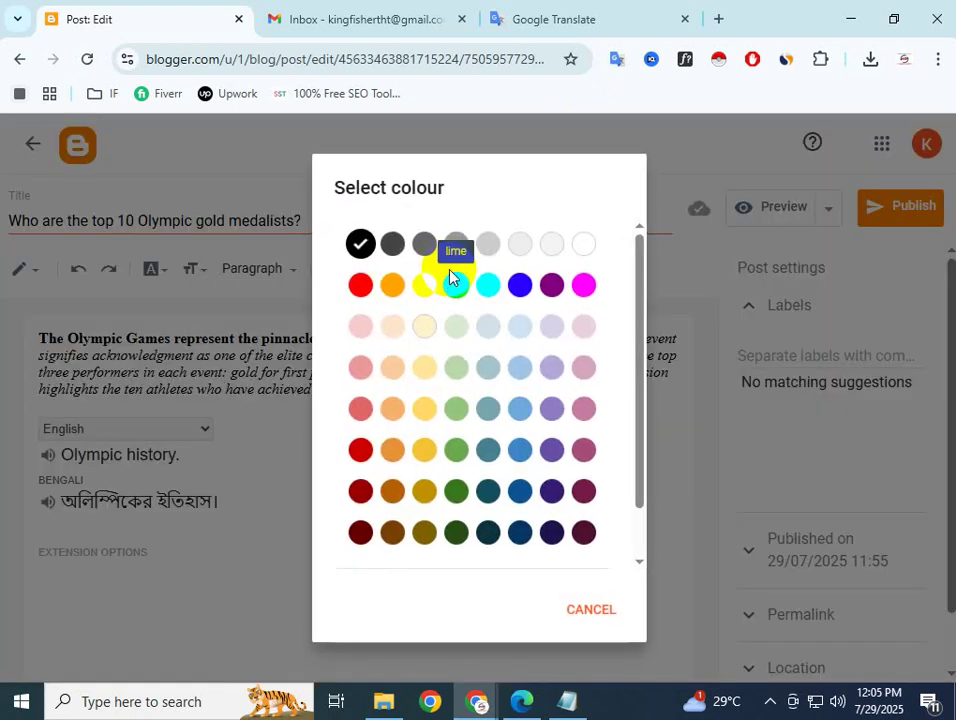
scroll(450, 528, down, 1)
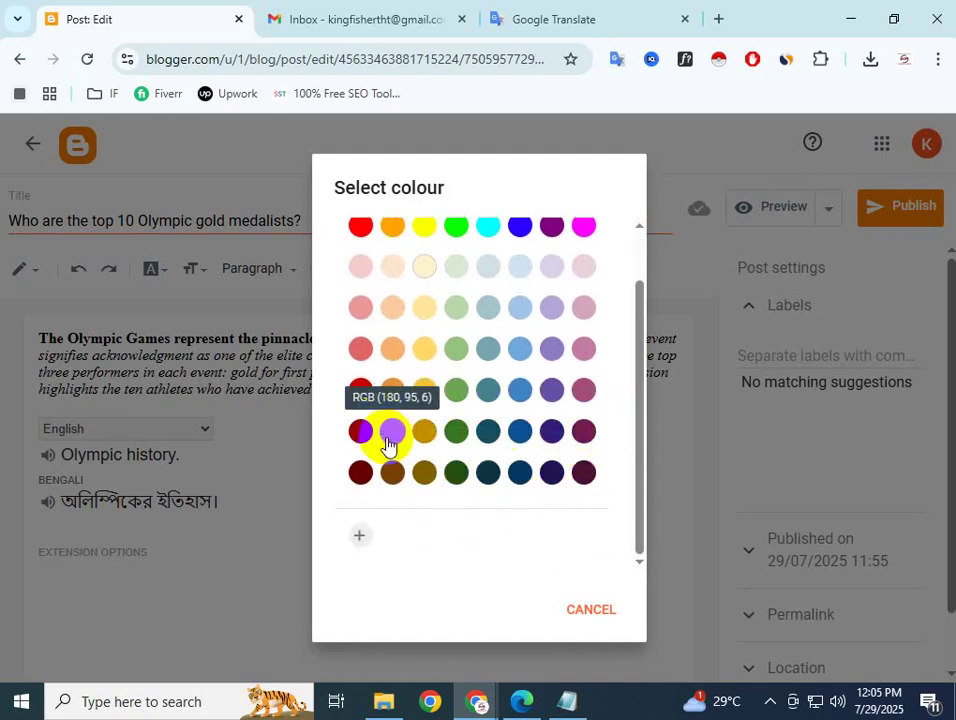
scroll(389, 445, up, 1)
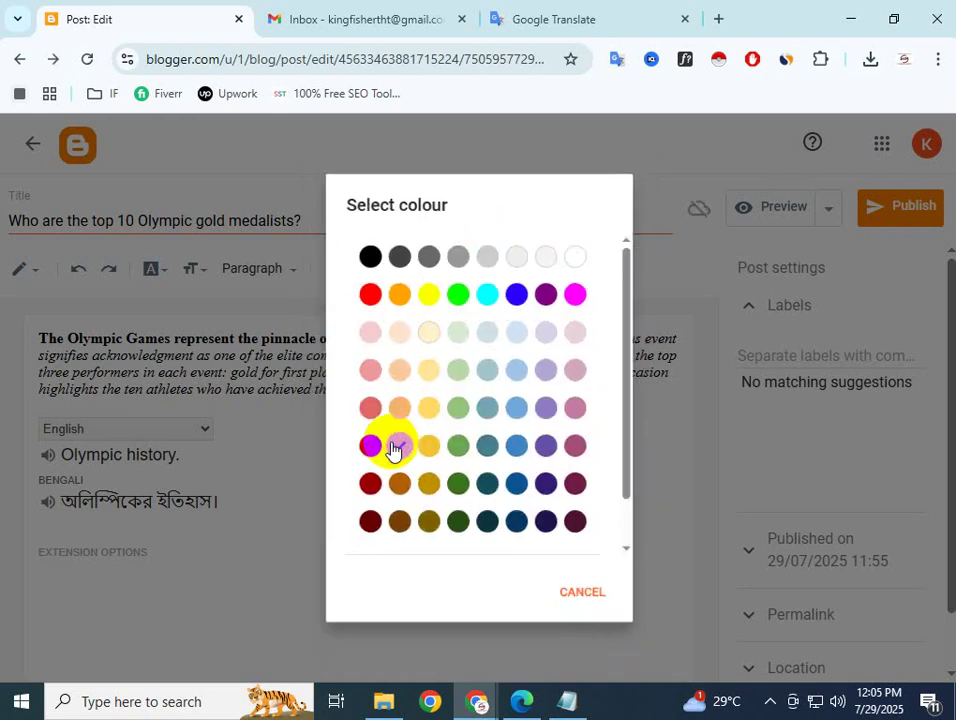
click(392, 450)
click(516, 405)
drag(557, 389, 478, 389)
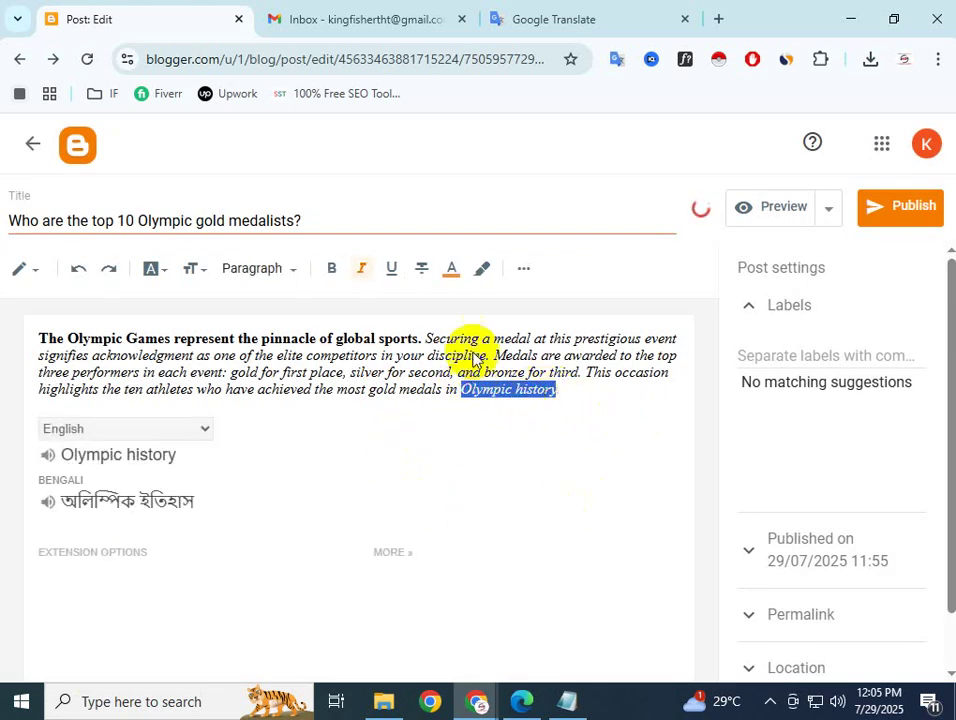
click(451, 271)
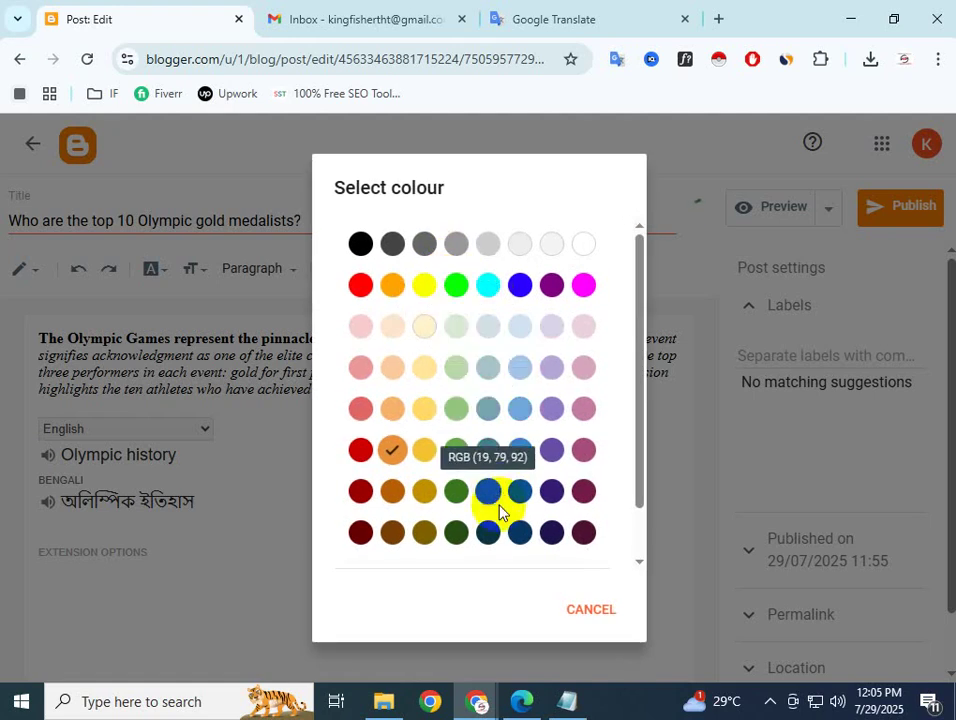
click(360, 451)
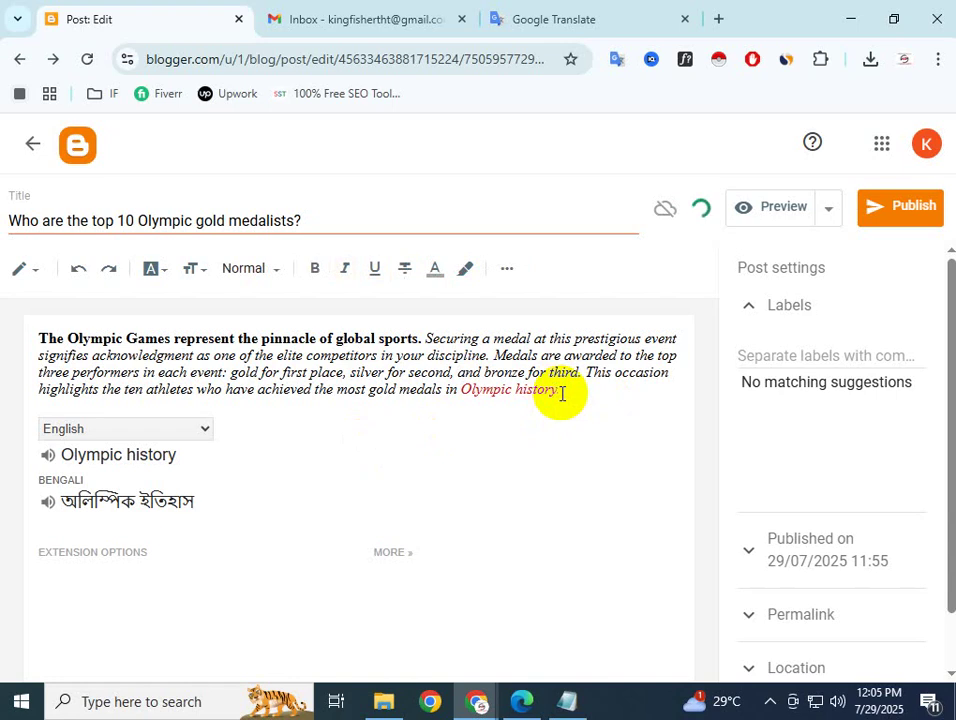
Recolour 'Olympic history.' from red to purple
drag(560, 391, 461, 392)
click(450, 270)
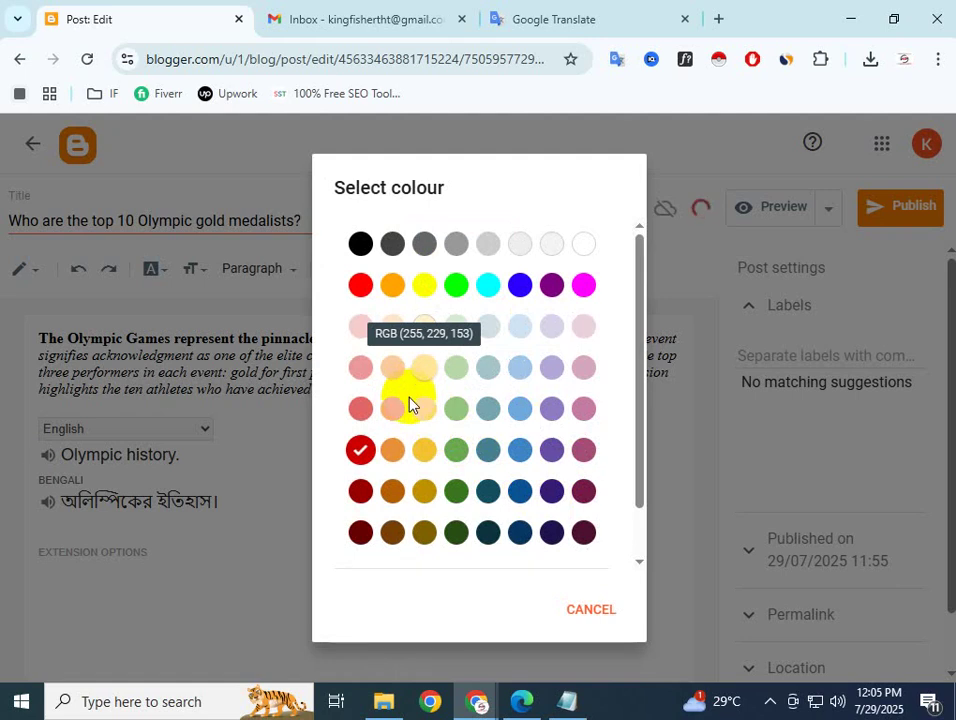
click(552, 450)
click(528, 443)
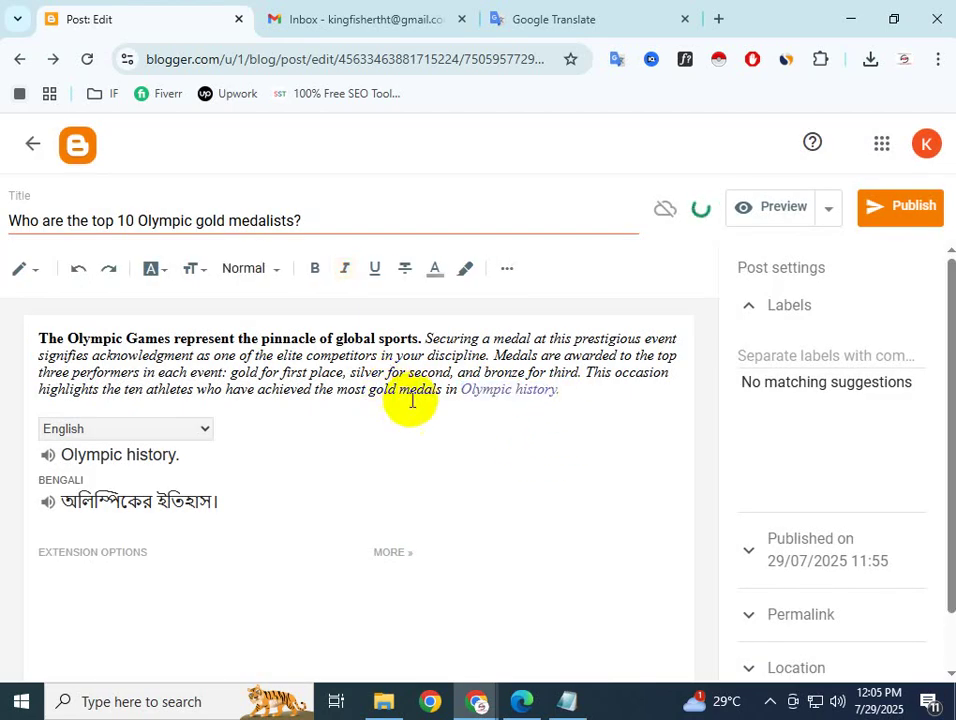
Change 'Olympic history.' to the blue swatch
drag(566, 390, 460, 389)
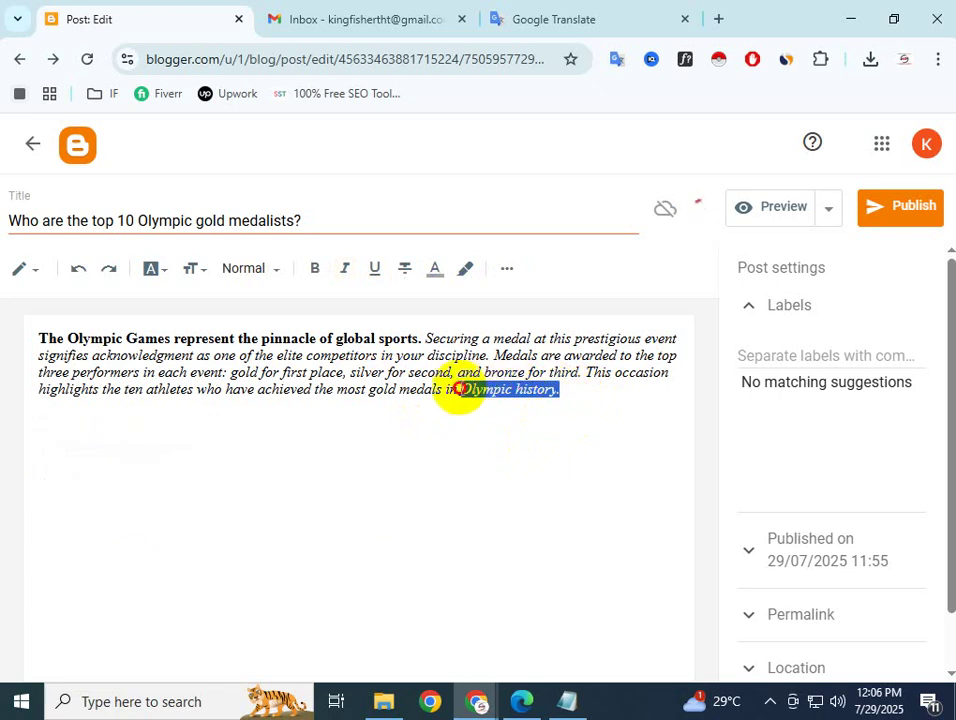
click(449, 272)
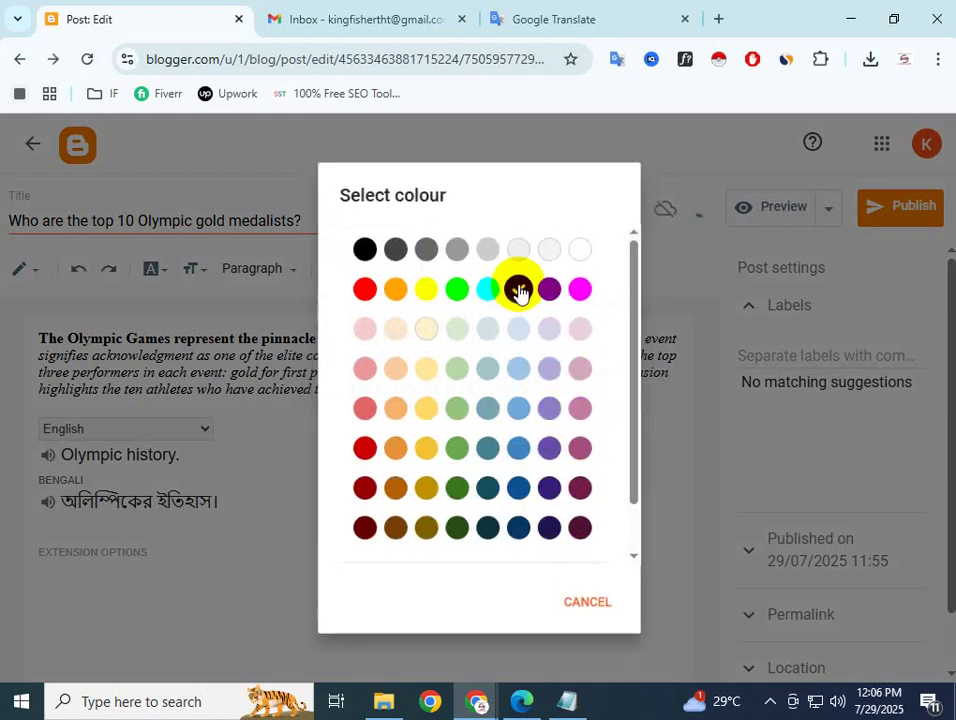
click(519, 288)
click(572, 442)
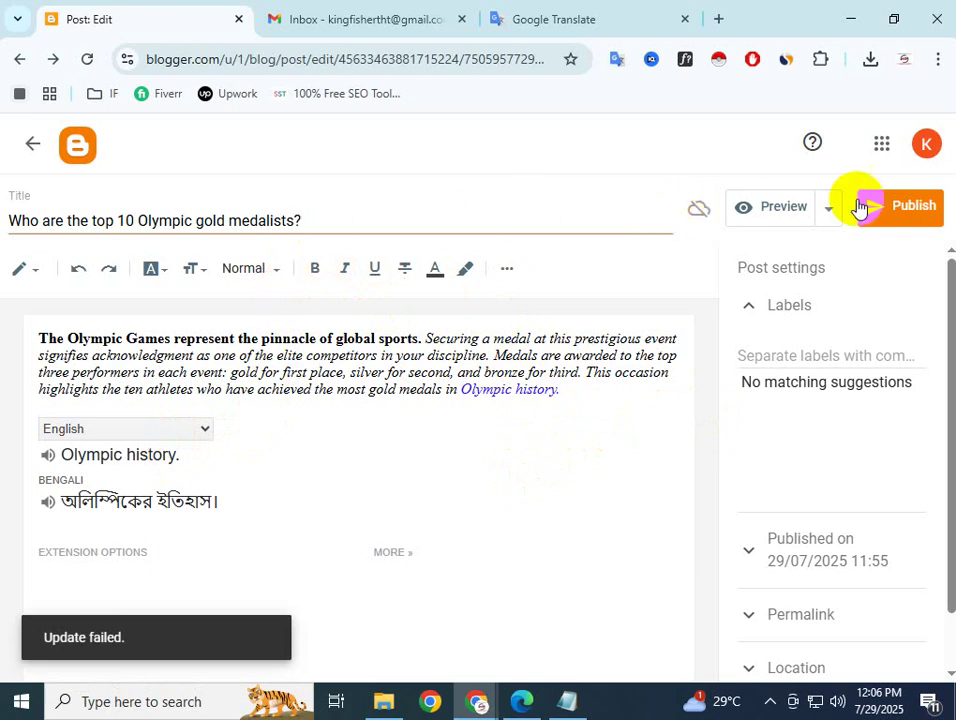
Publish the Olympic gold medalists post, confirm, and open its live page from the Posts list
click(907, 208)
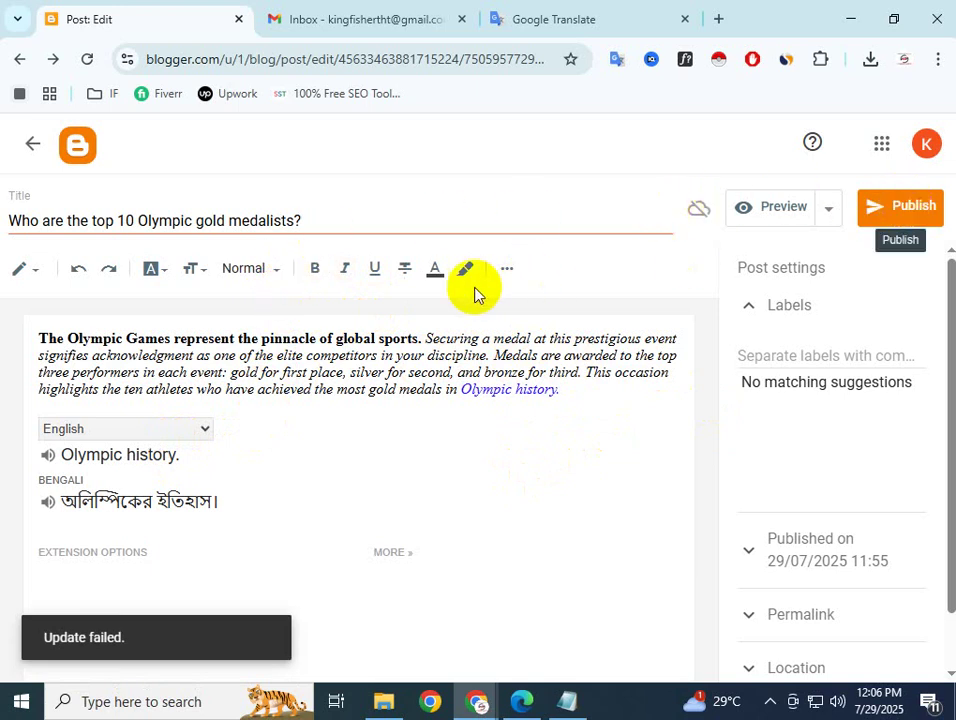
click(506, 268)
click(506, 268)
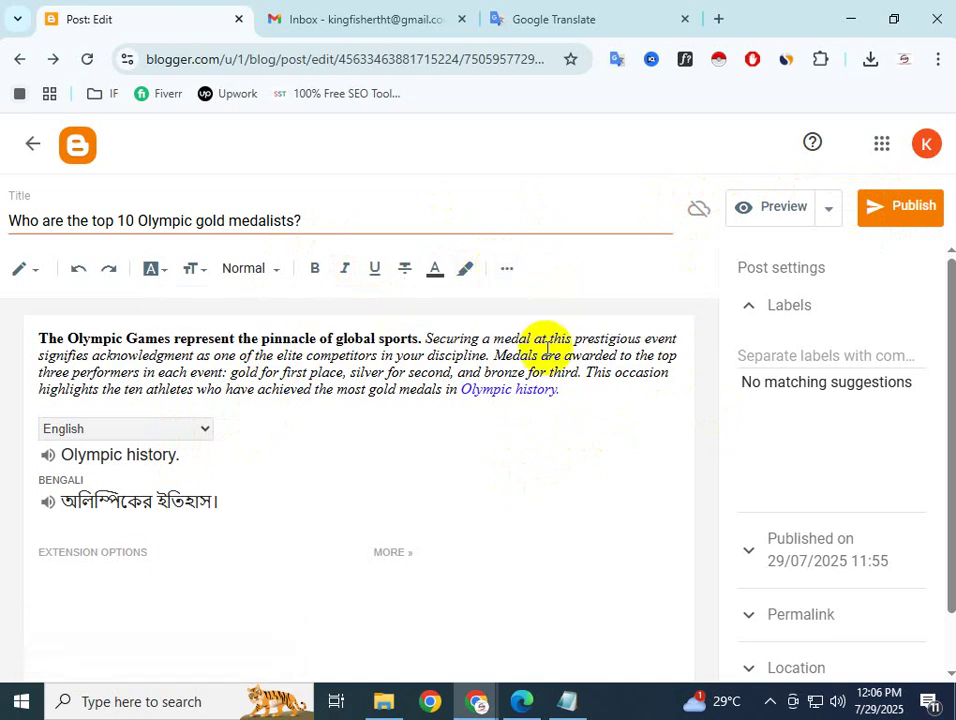
click(918, 206)
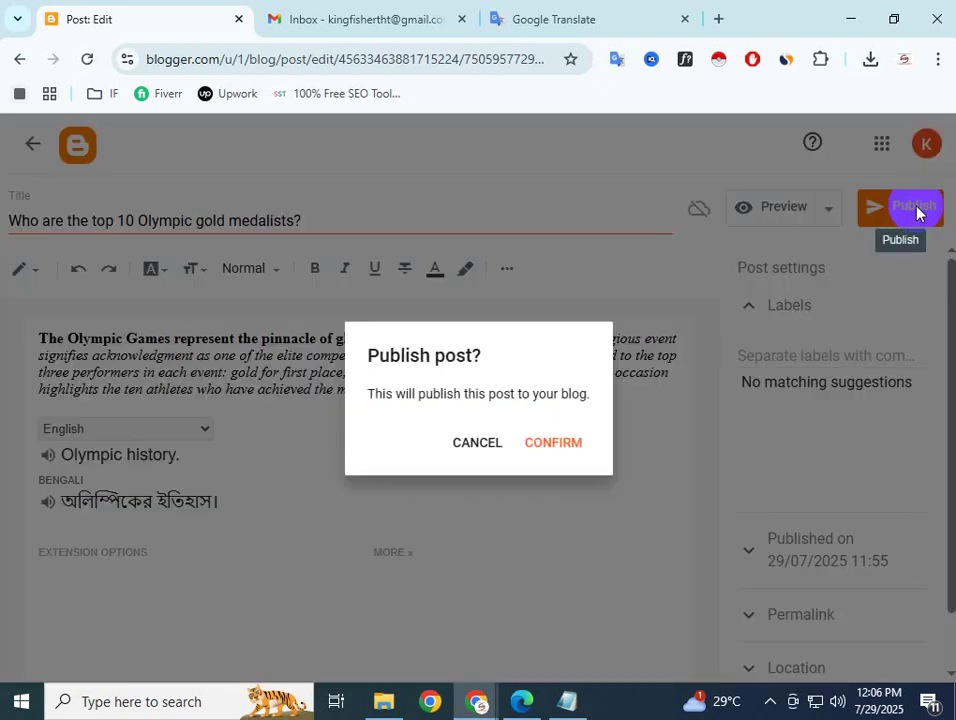
click(540, 447)
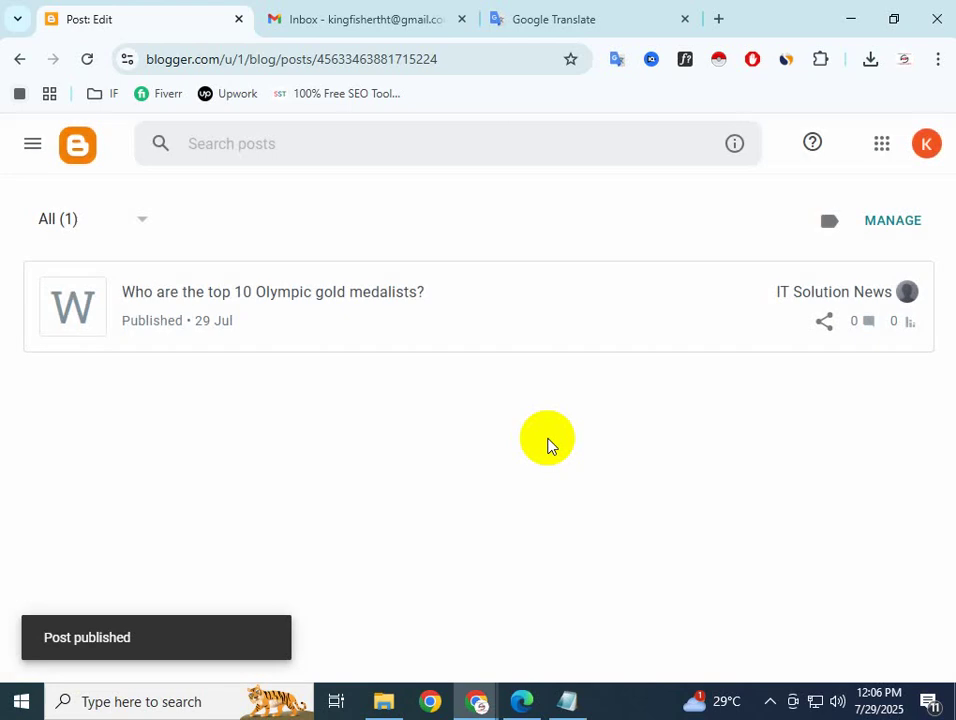
scroll(256, 340, down, 1)
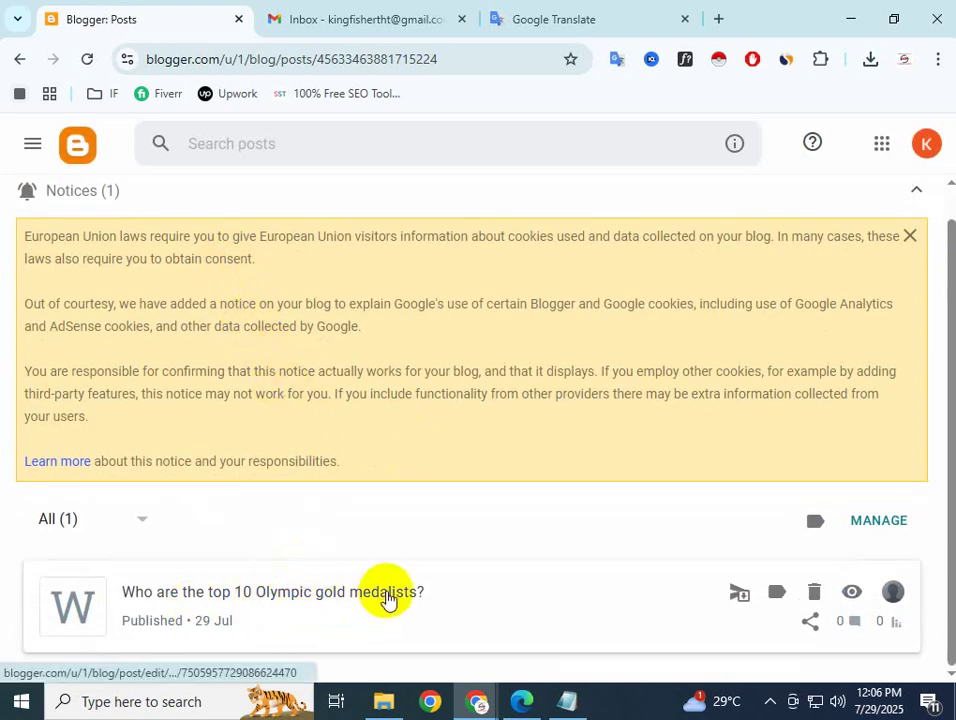
click(852, 594)
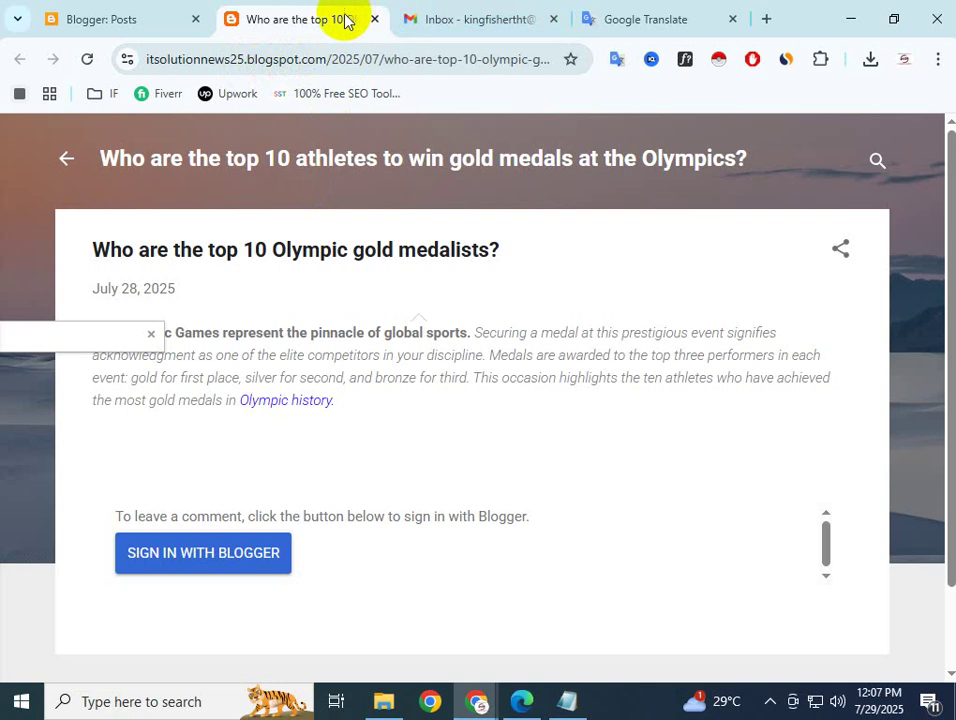
Look over the posts list and live post tabs, select the post's URL, and open a new tab
click(100, 19)
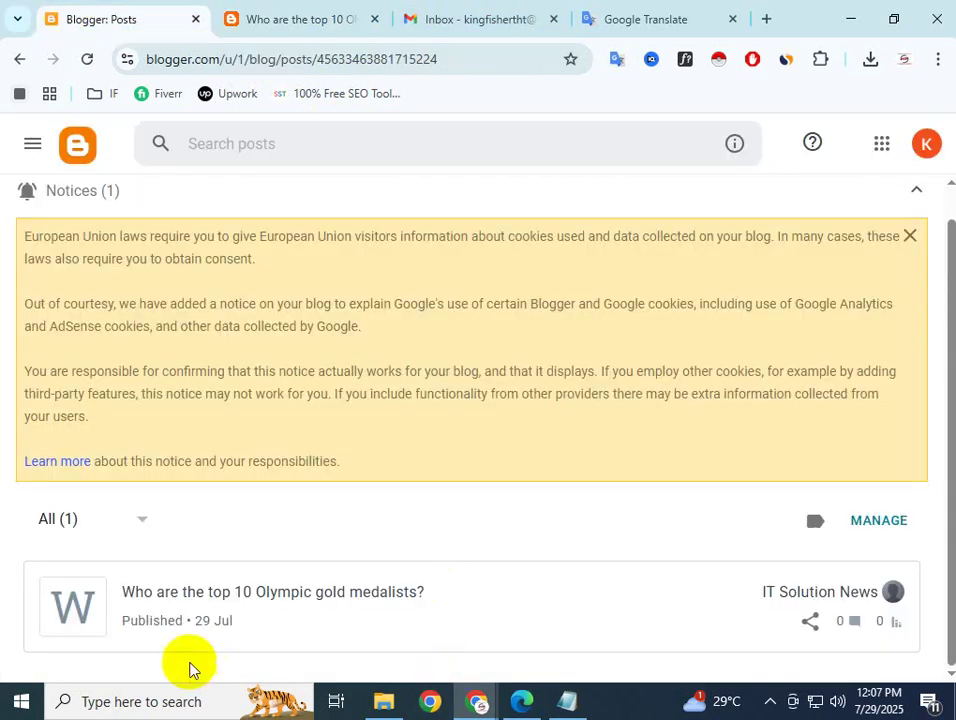
mouse_move(250, 604)
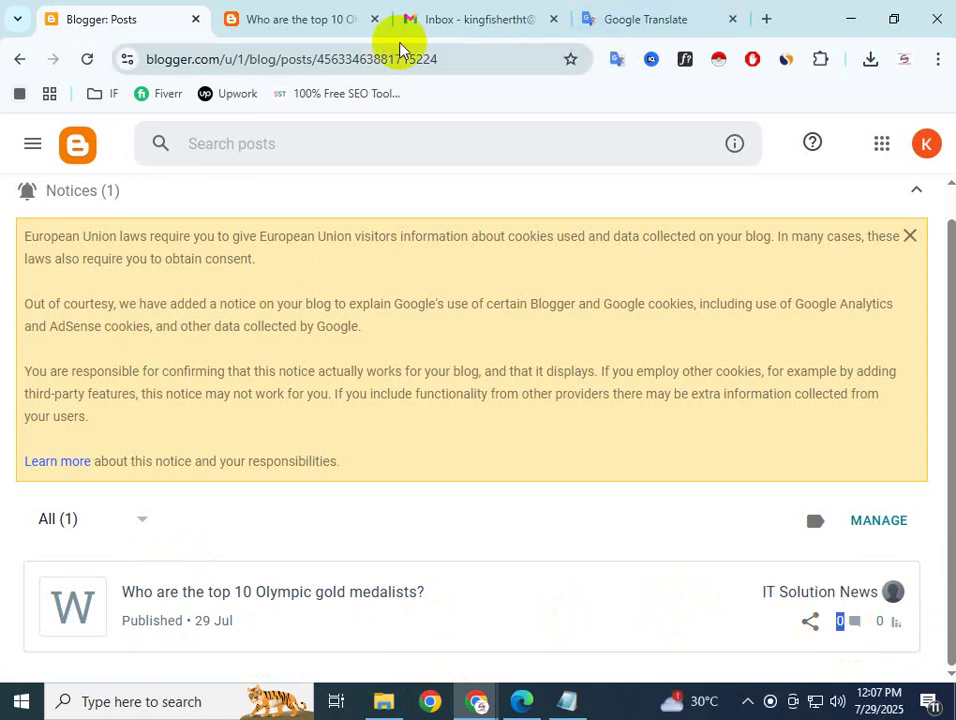
click(323, 30)
click(500, 15)
click(330, 22)
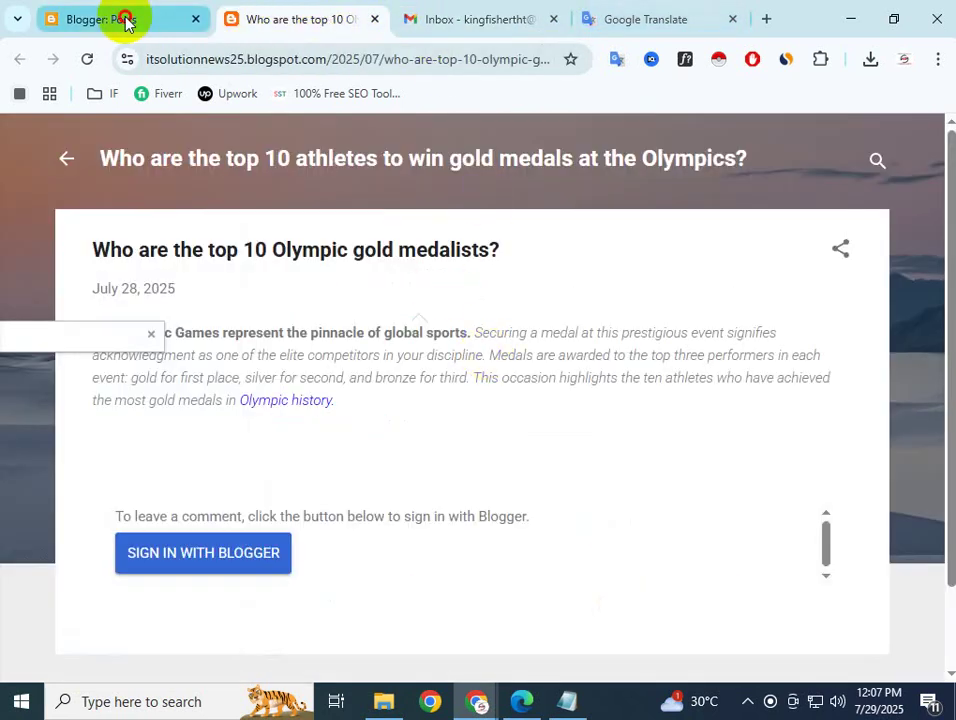
click(122, 18)
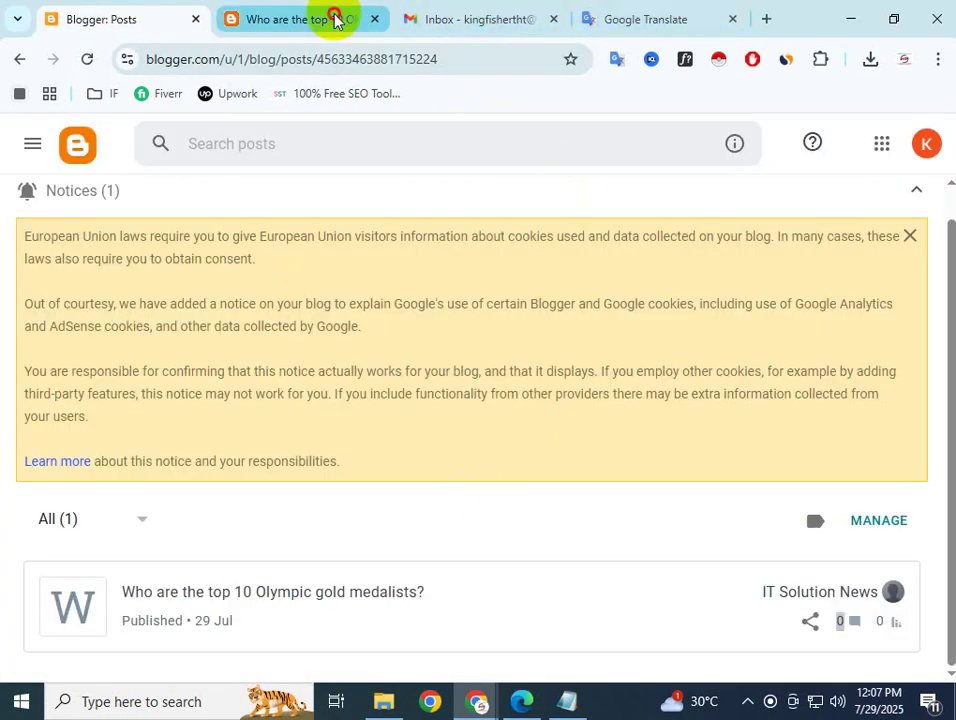
click(333, 18)
click(474, 60)
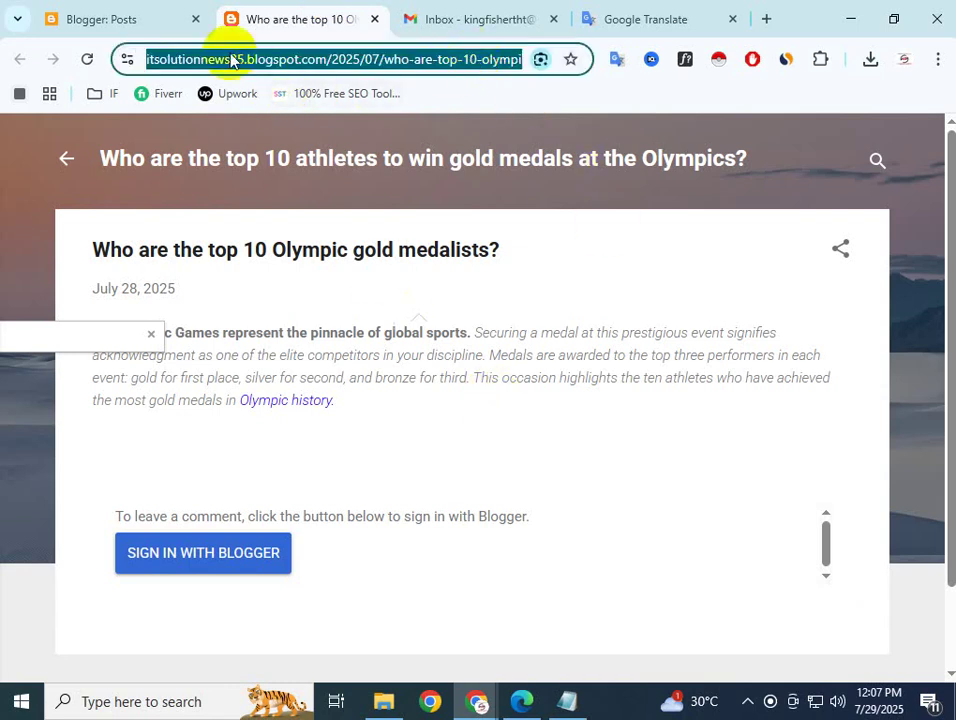
click(766, 19)
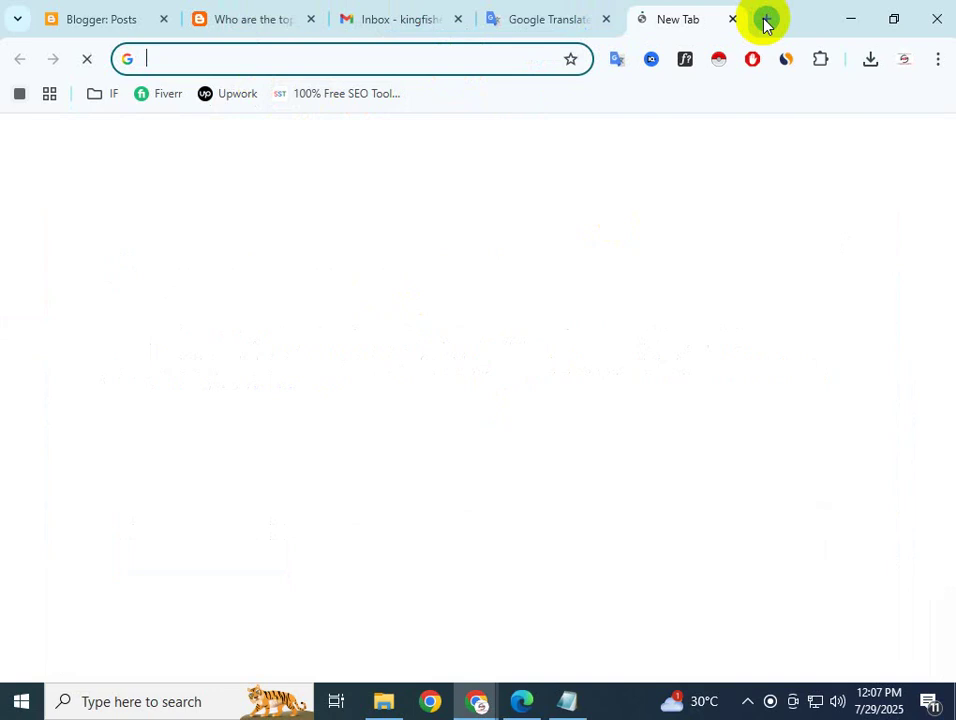
Search 'web whatsapp' and open WhatsApp Web from the results
text(web)
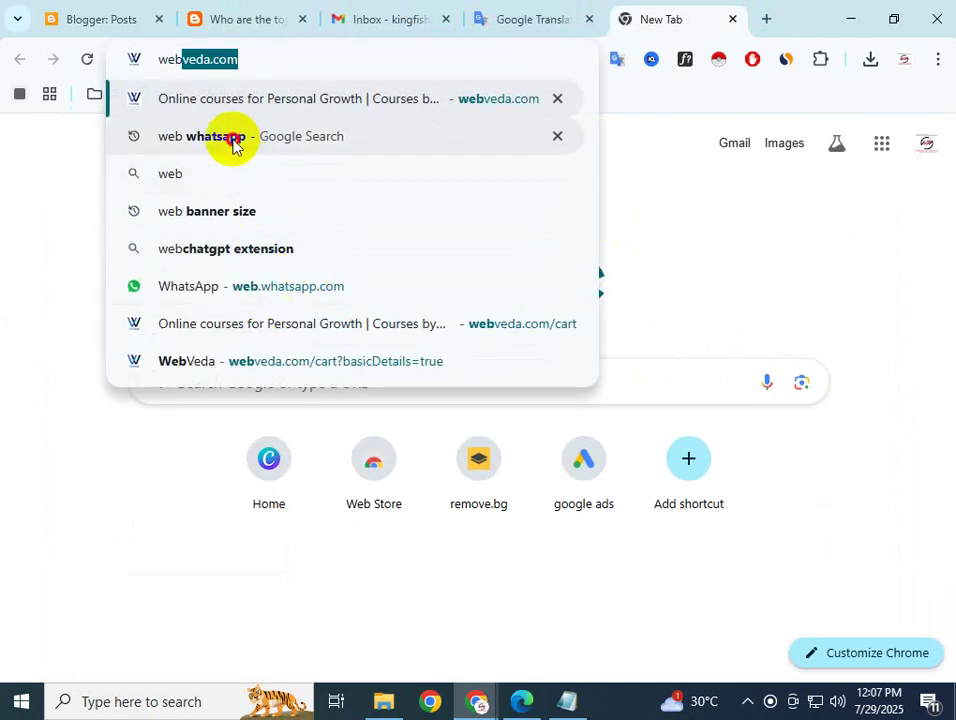
click(232, 140)
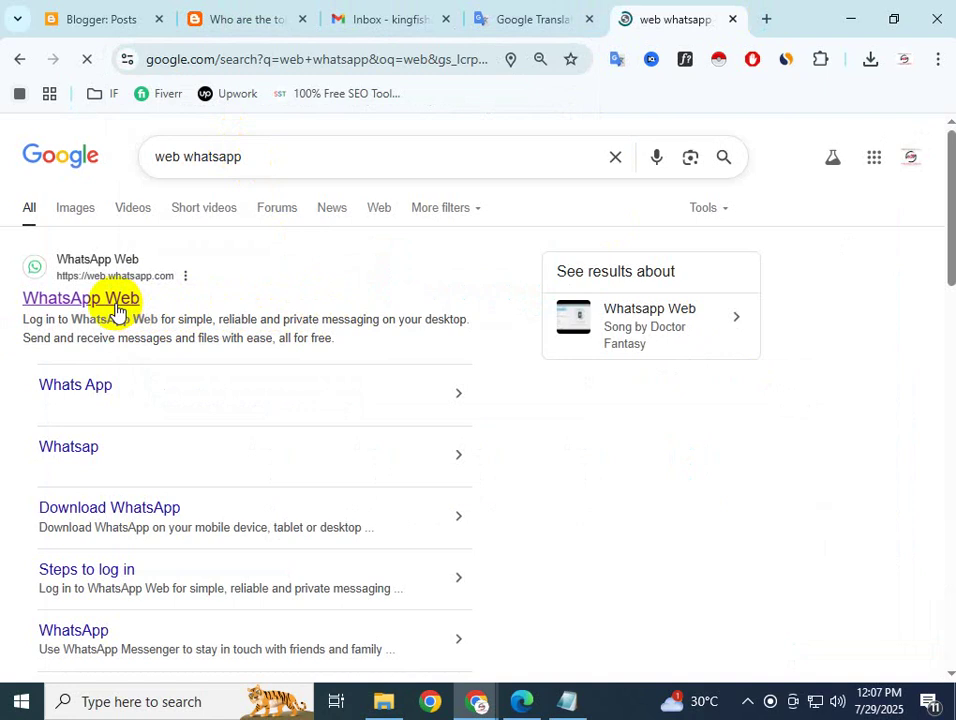
click(114, 310)
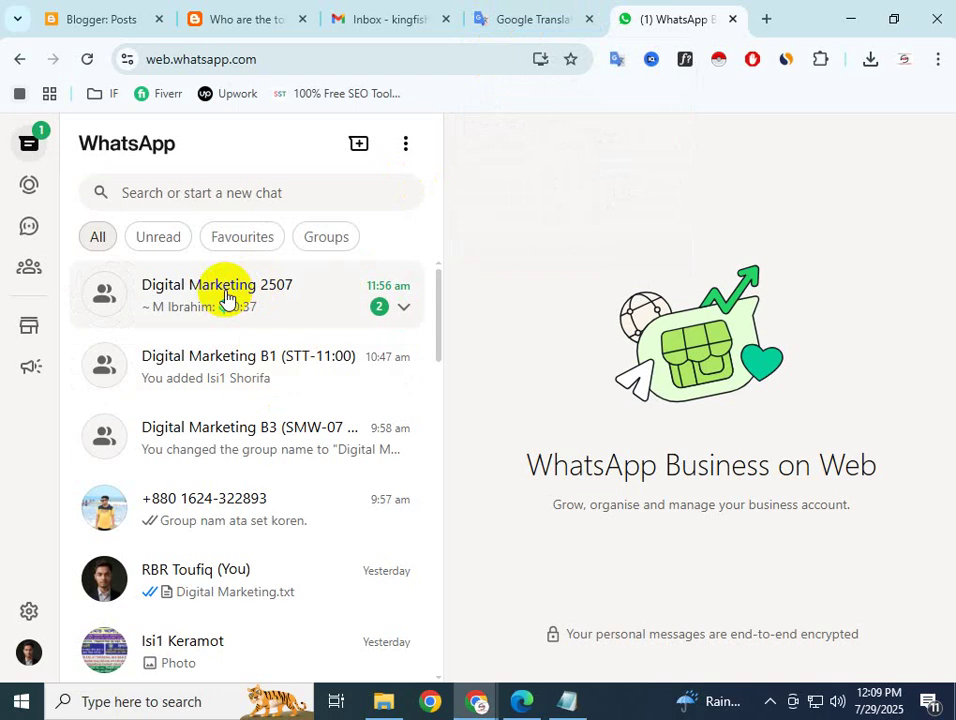
Paste the blog post link into the Digital Marketing B1 (STT-11:00) group chat and send it
click(221, 367)
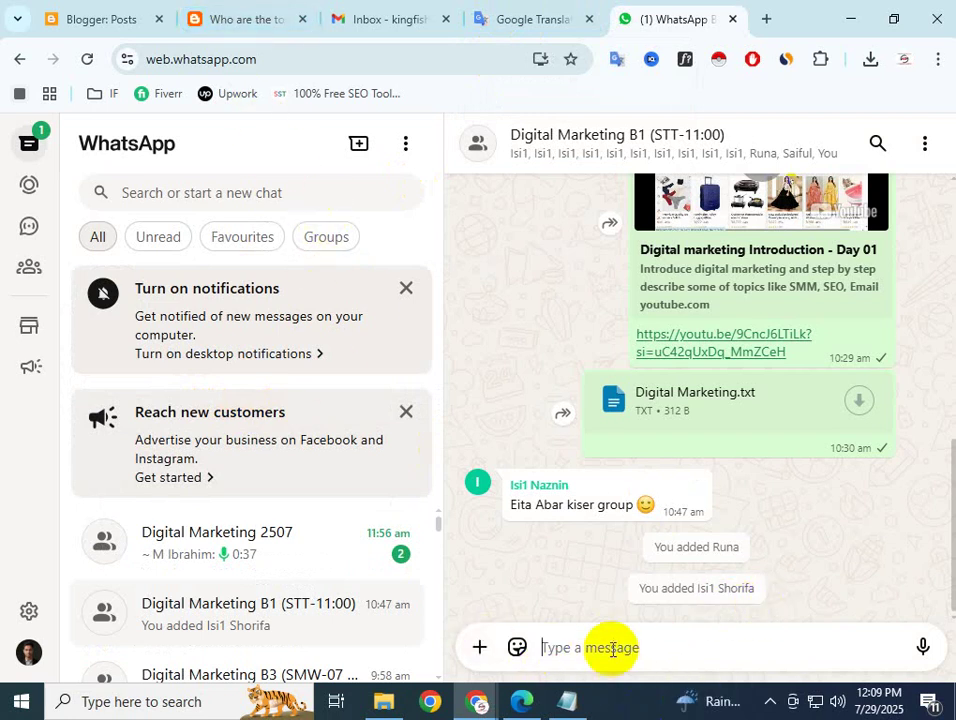
text(https://itsolutionnews25.blogspot.com/2025/07/who-are-top-10-olympic-gold-medalists.html)
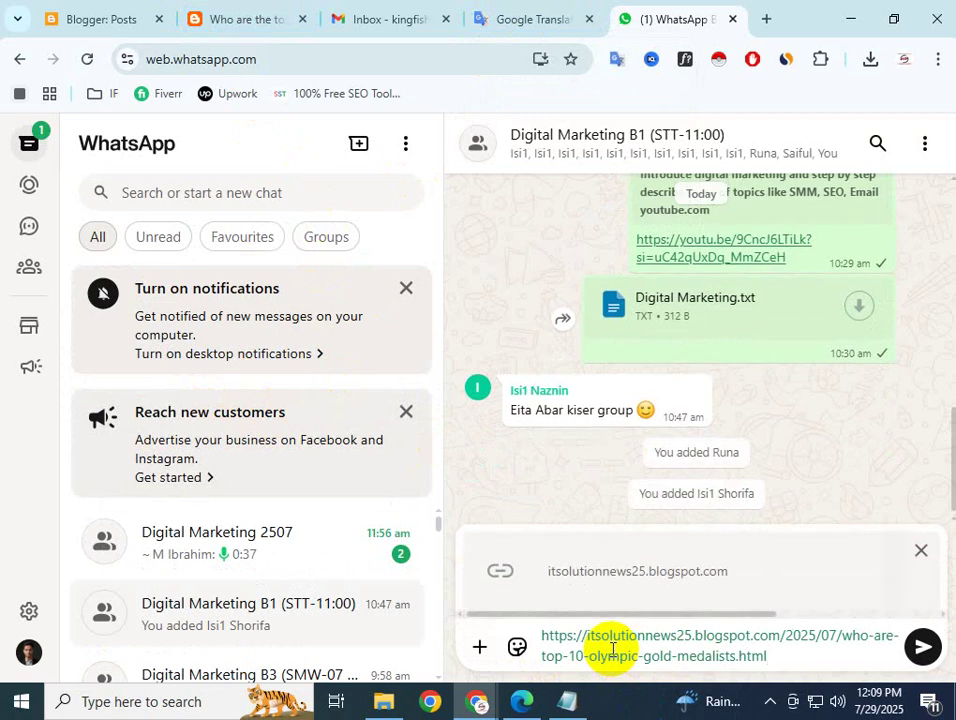
key(Return)
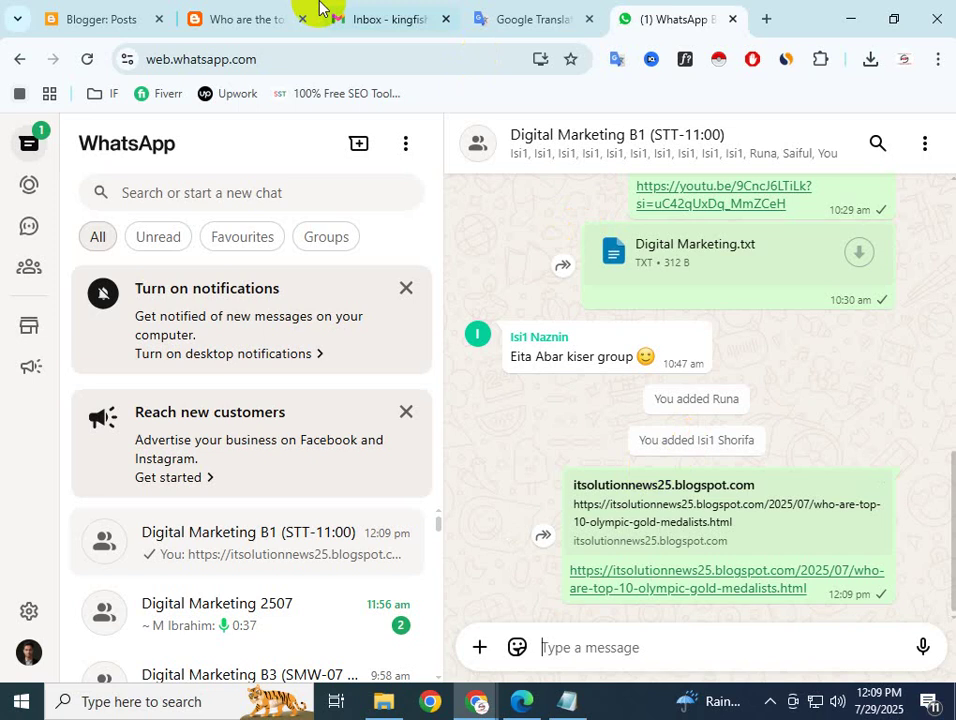
Check the Olympic post in the editor and on its live page before going back to Blogger: Posts
click(148, 20)
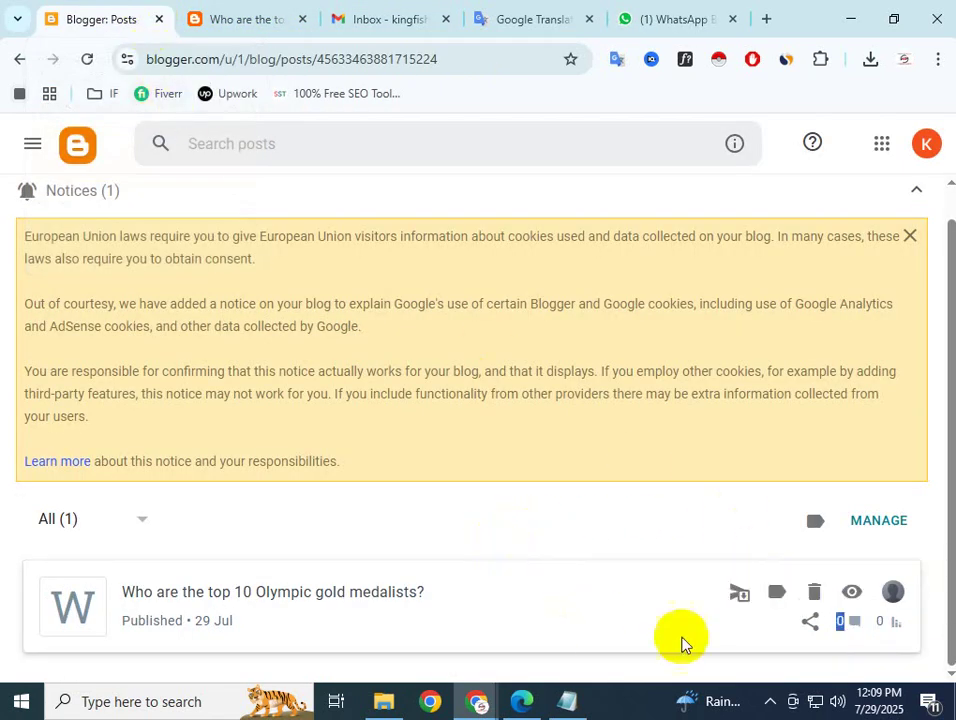
click(852, 637)
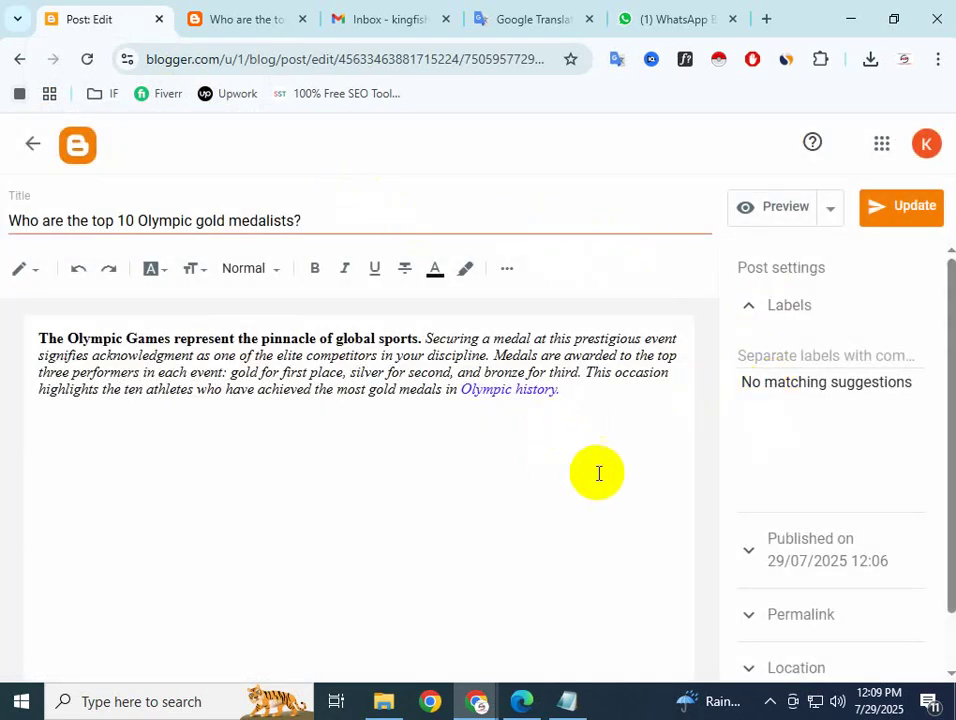
click(20, 60)
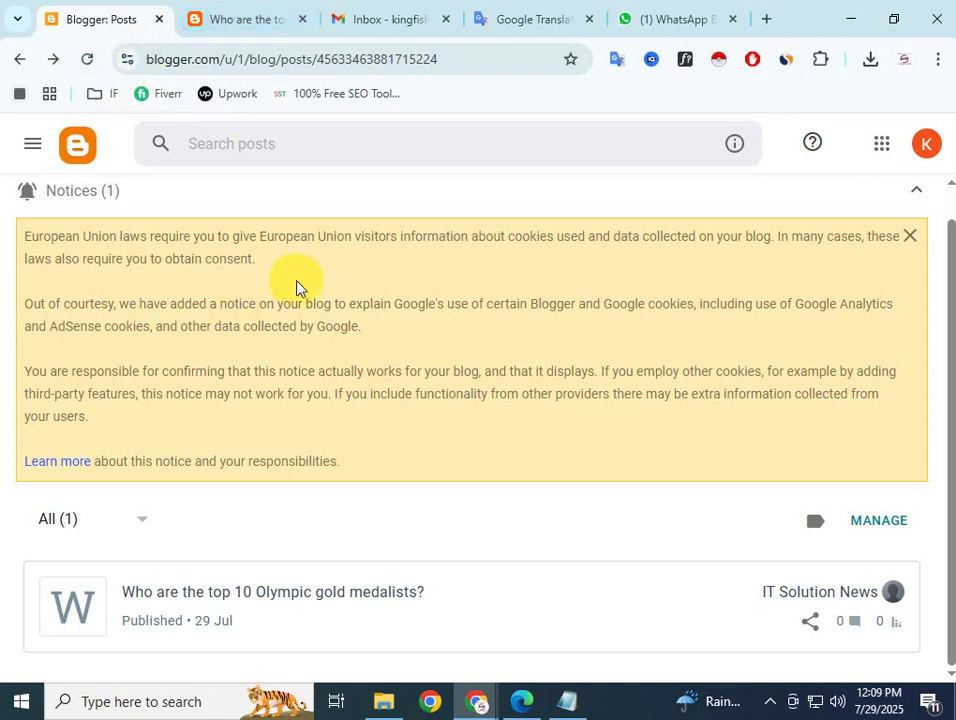
mouse_move(228, 623)
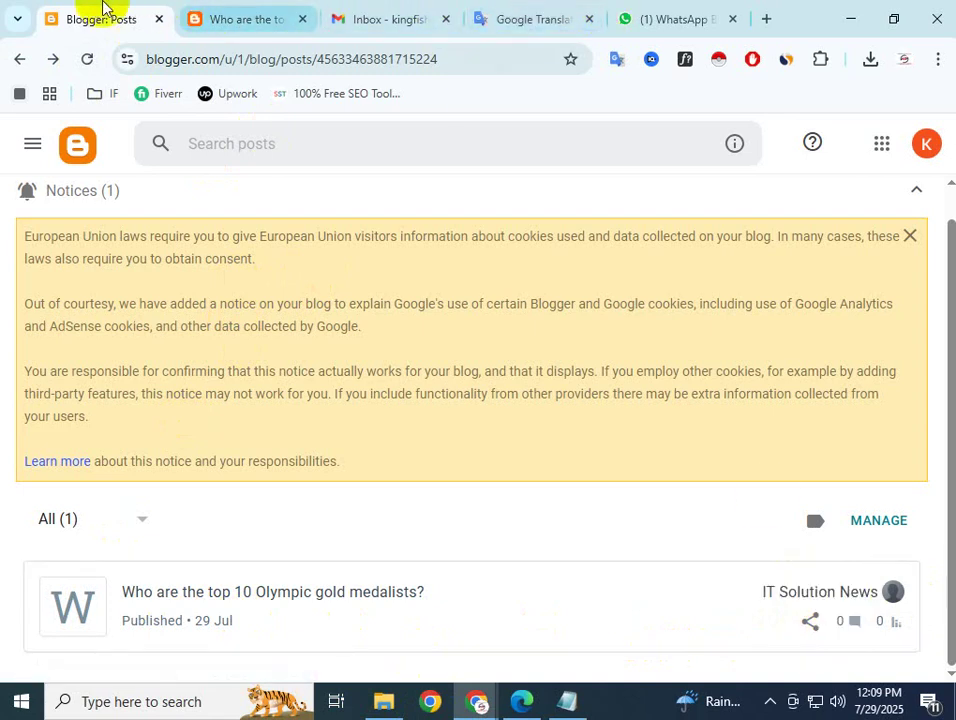
click(210, 18)
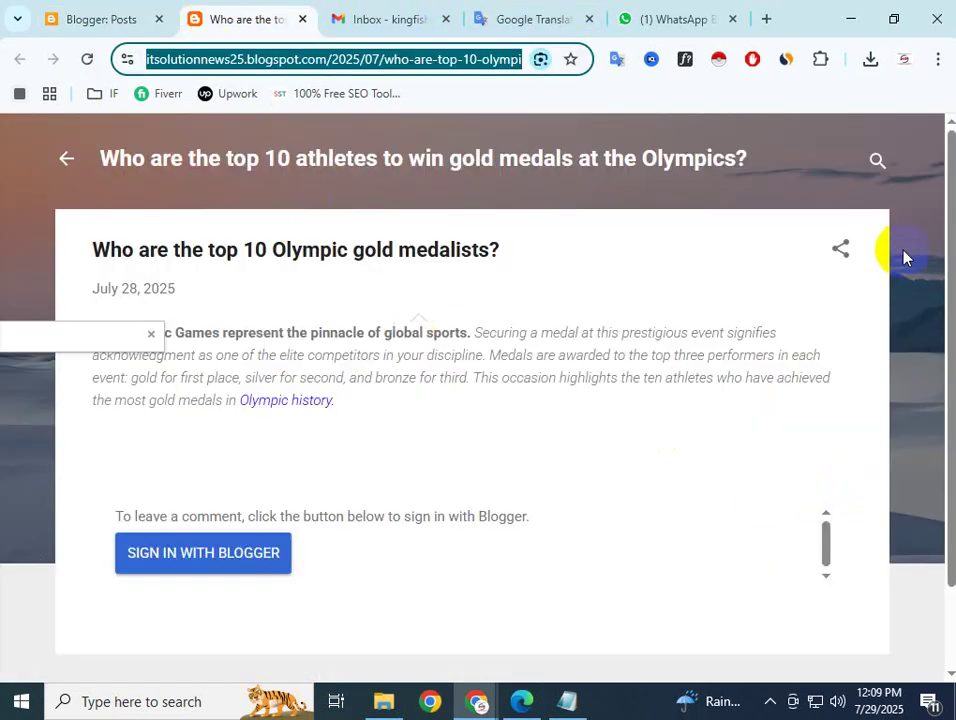
scroll(880, 450, down, 1)
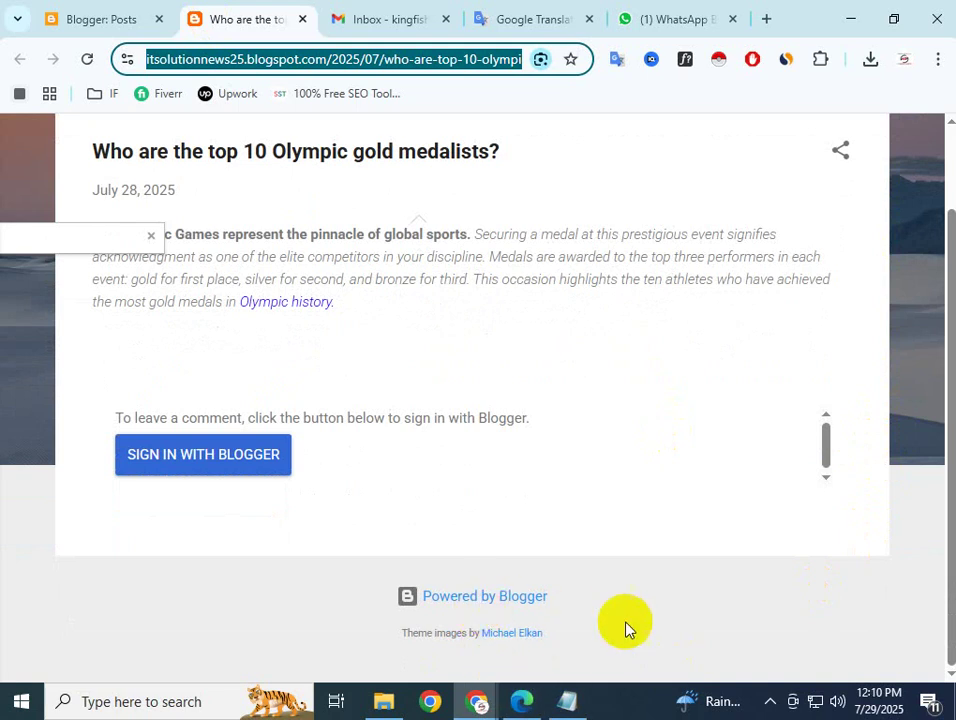
click(153, 243)
click(107, 20)
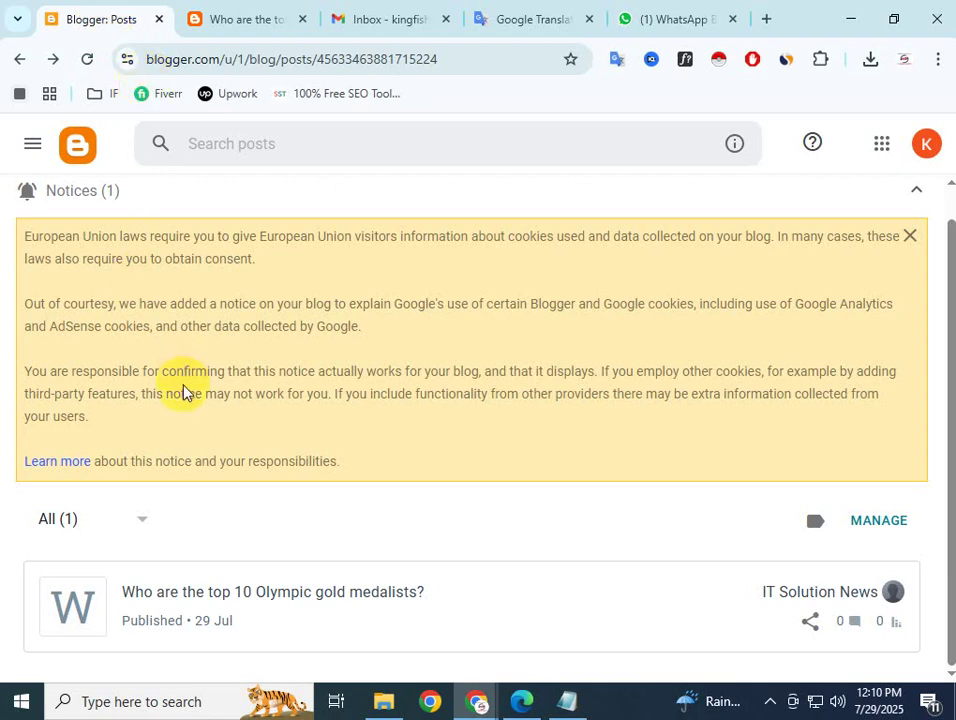
Open the Olympic post in the editor and update the published post
right_click(192, 592)
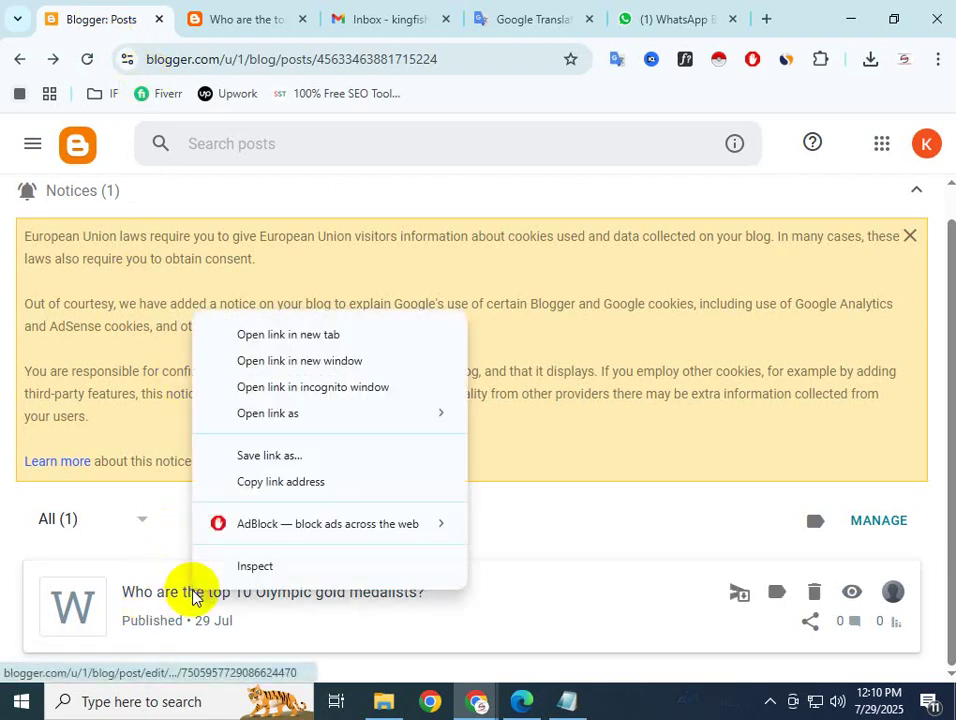
click(312, 615)
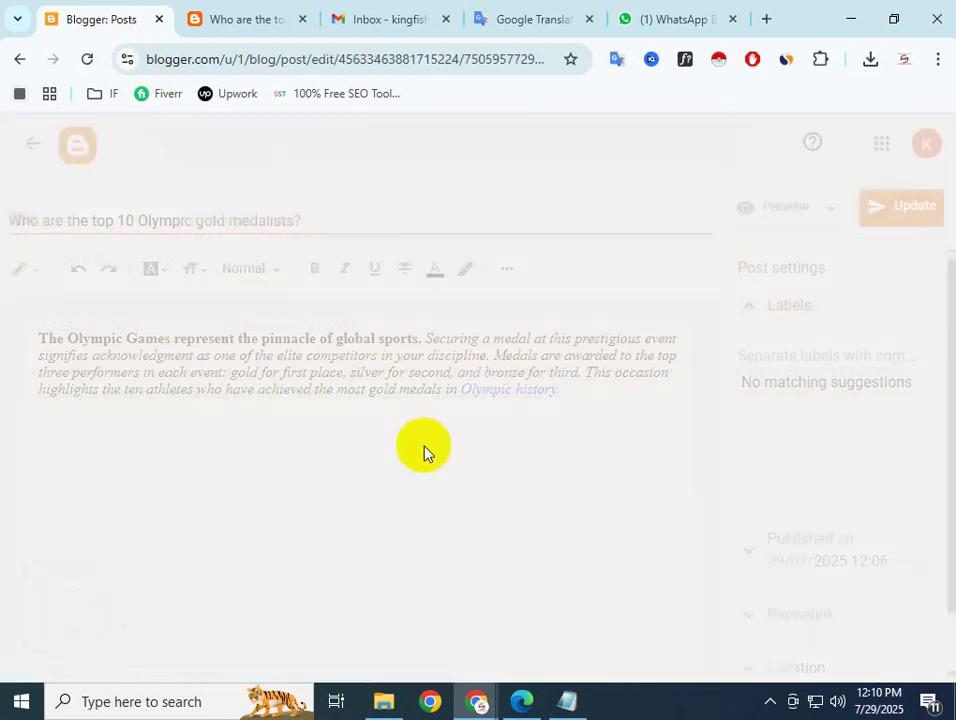
click(829, 218)
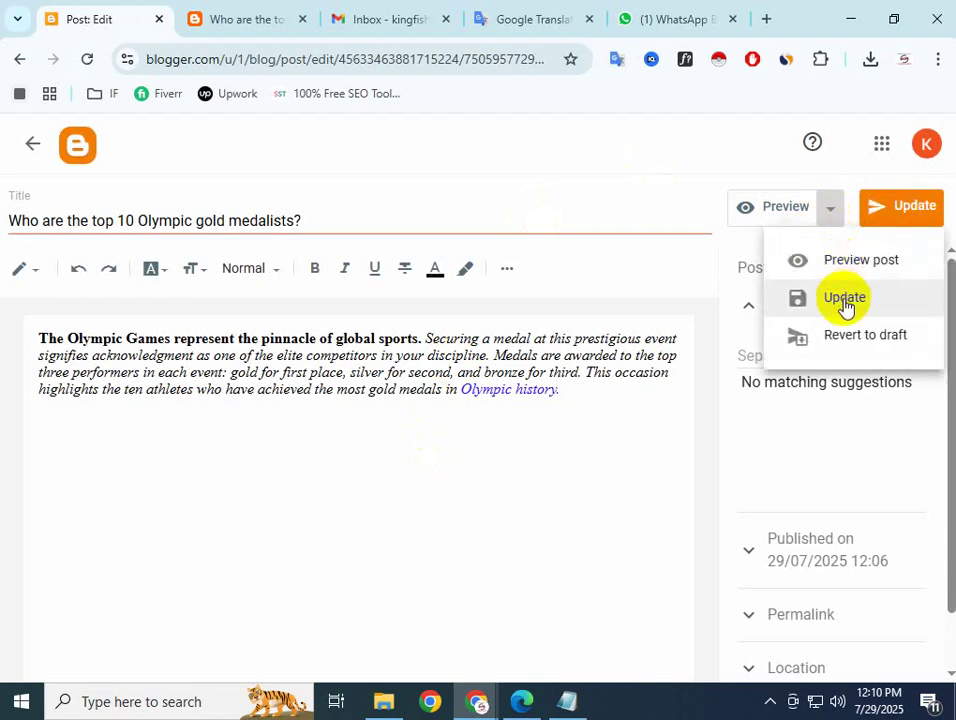
click(845, 299)
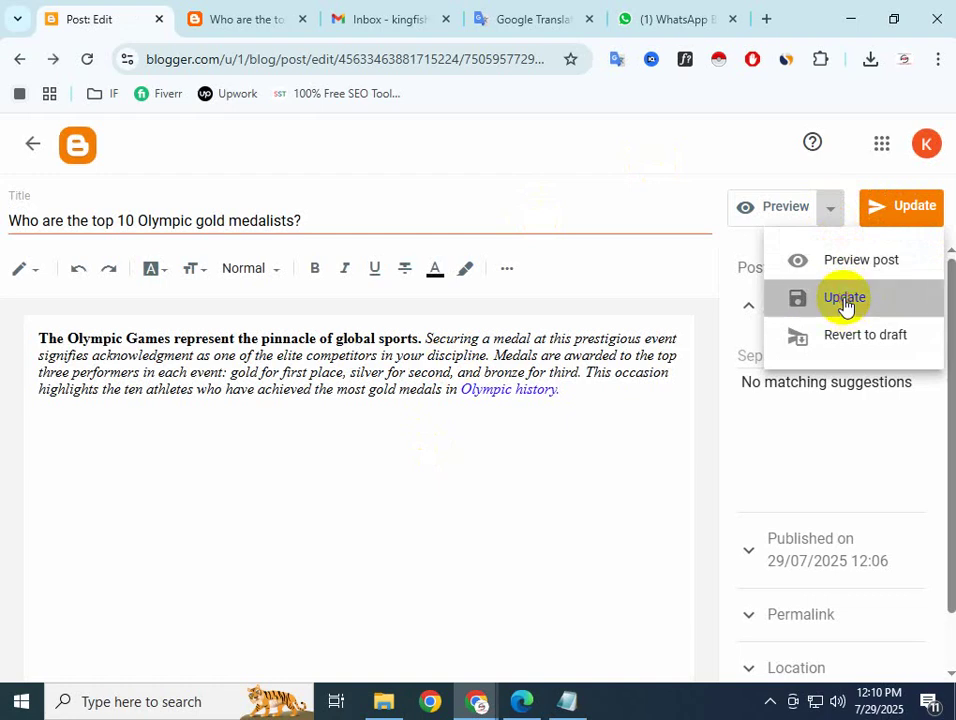
click(881, 213)
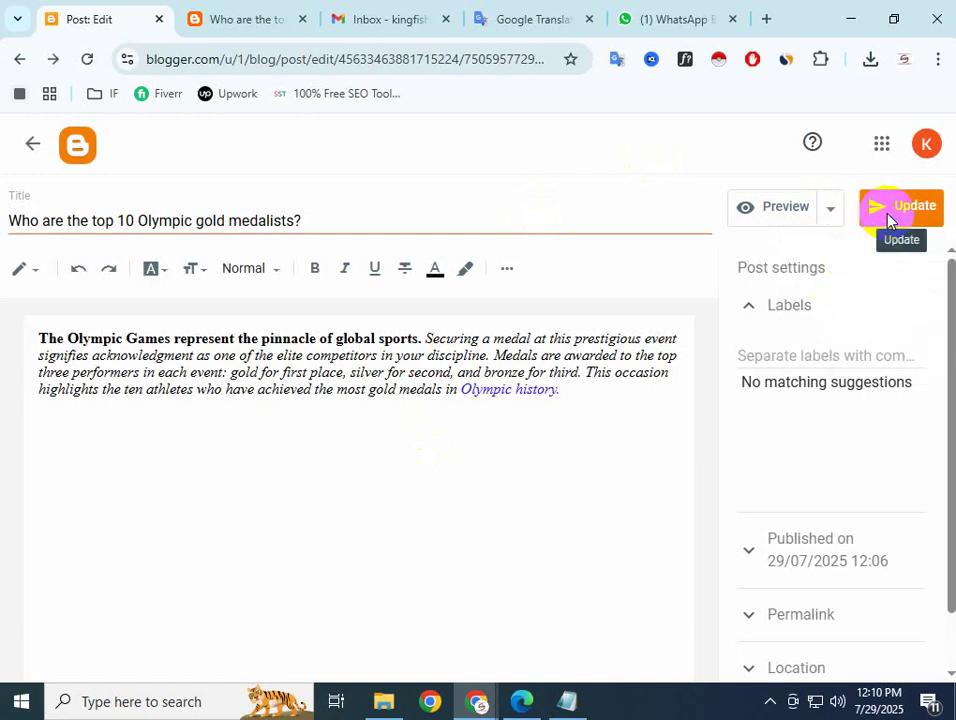
click(909, 218)
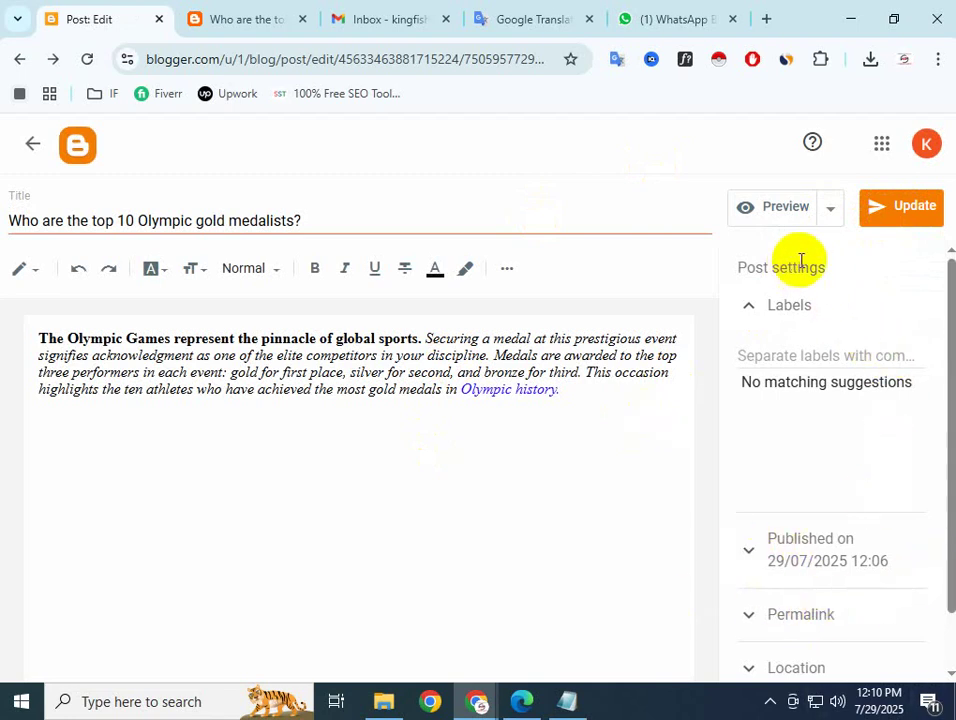
Preview the post in a new tab and dismiss the preview's cookie notice
click(828, 212)
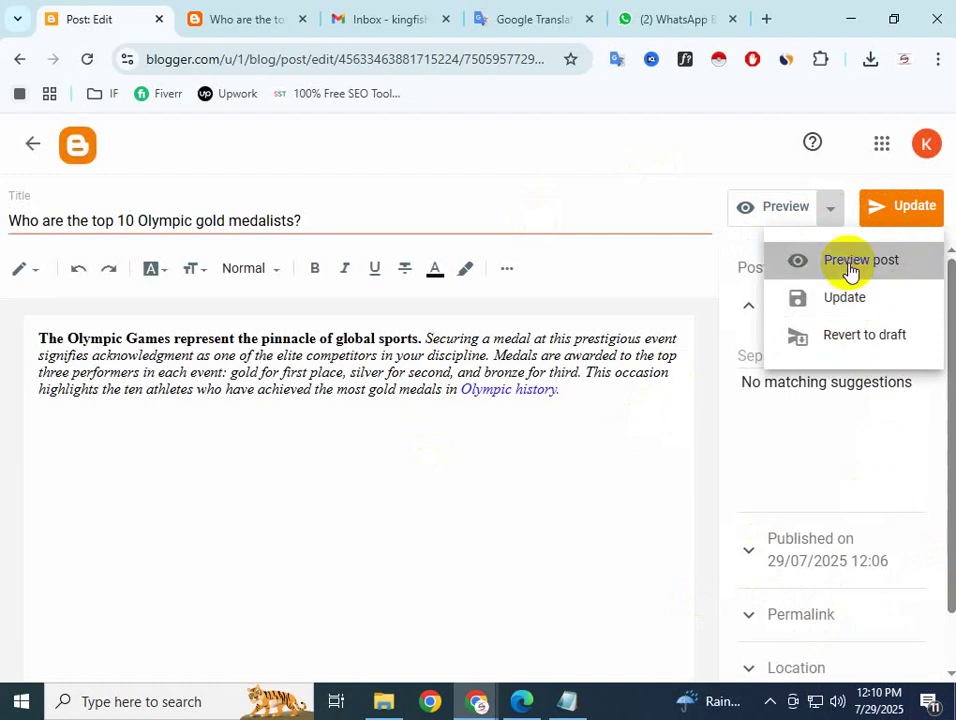
click(850, 270)
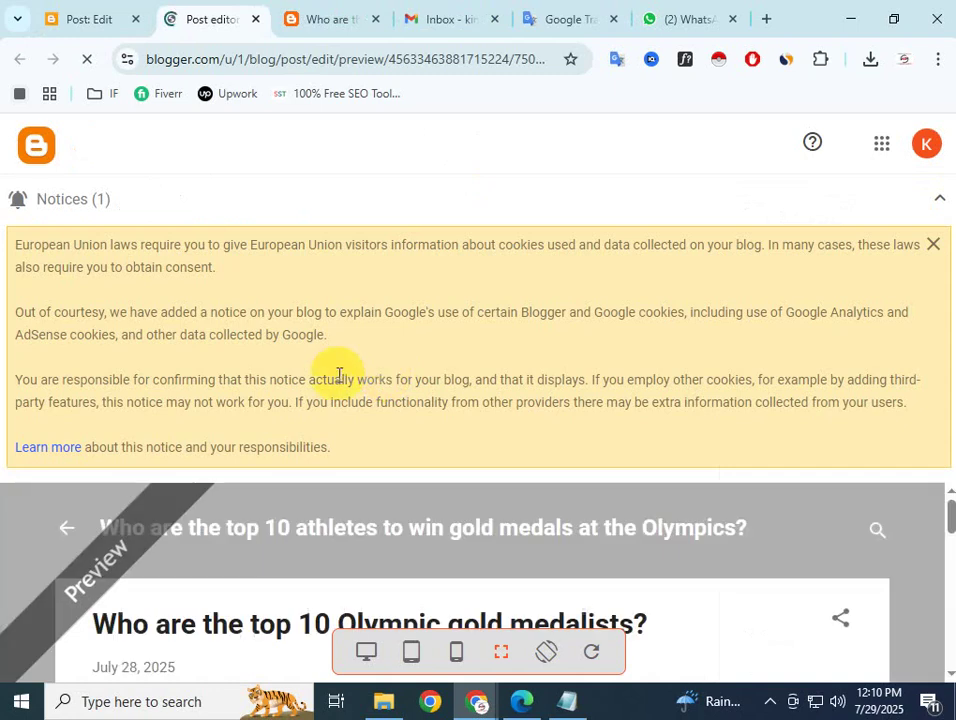
scroll(390, 530, down, 3)
scroll(580, 537, up, 1)
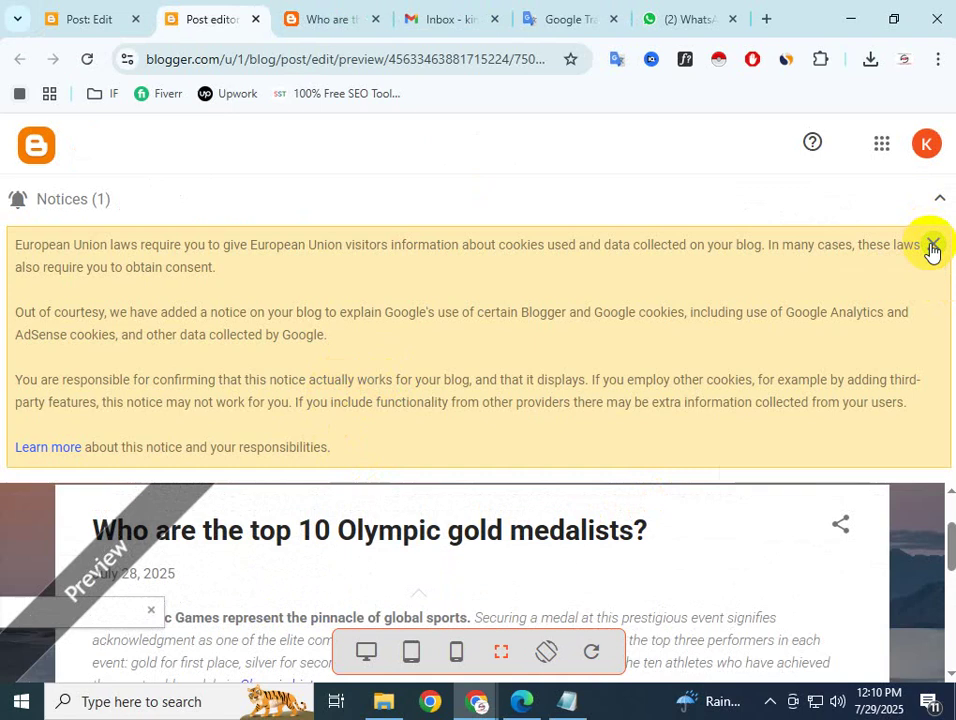
click(932, 247)
scroll(553, 305, down, 1)
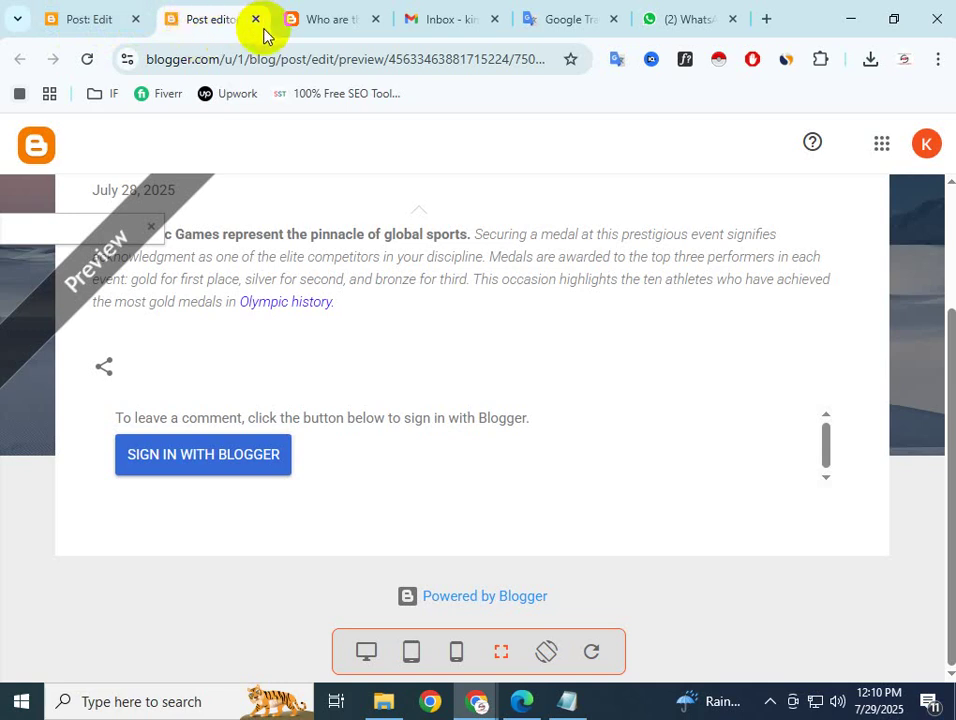
Compare the editor, preview and live post tabs, then leave the editor for the posts list
click(82, 18)
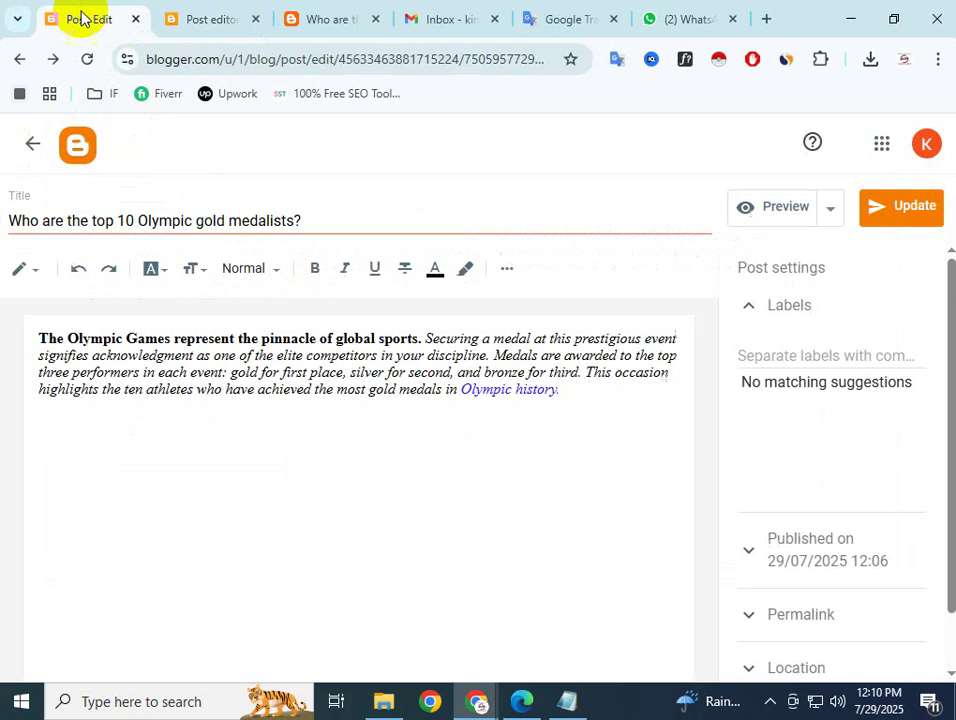
click(222, 22)
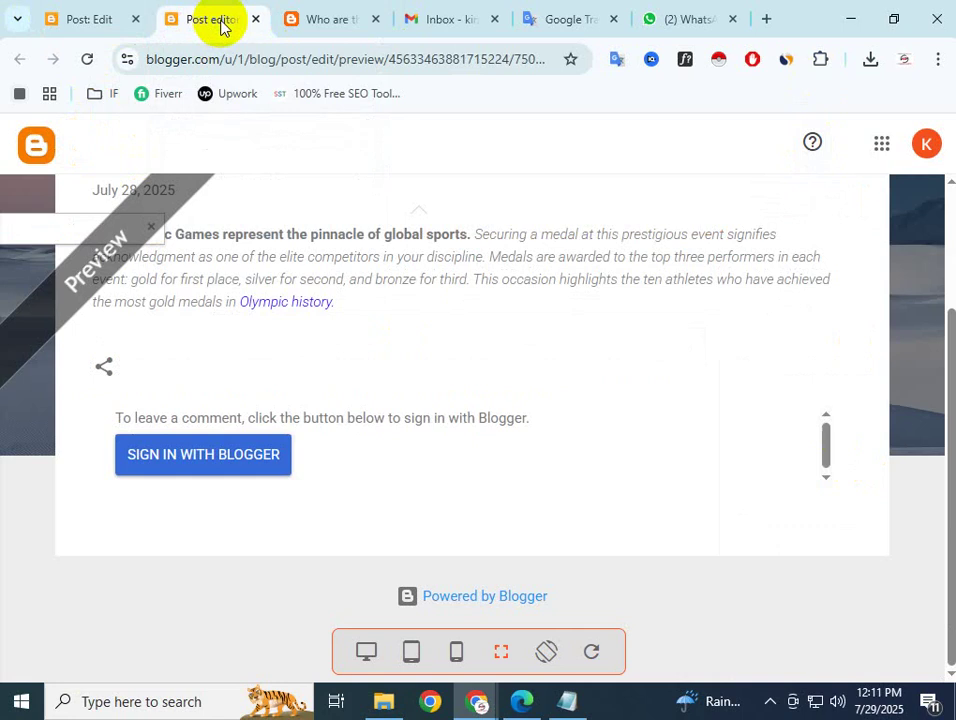
click(310, 10)
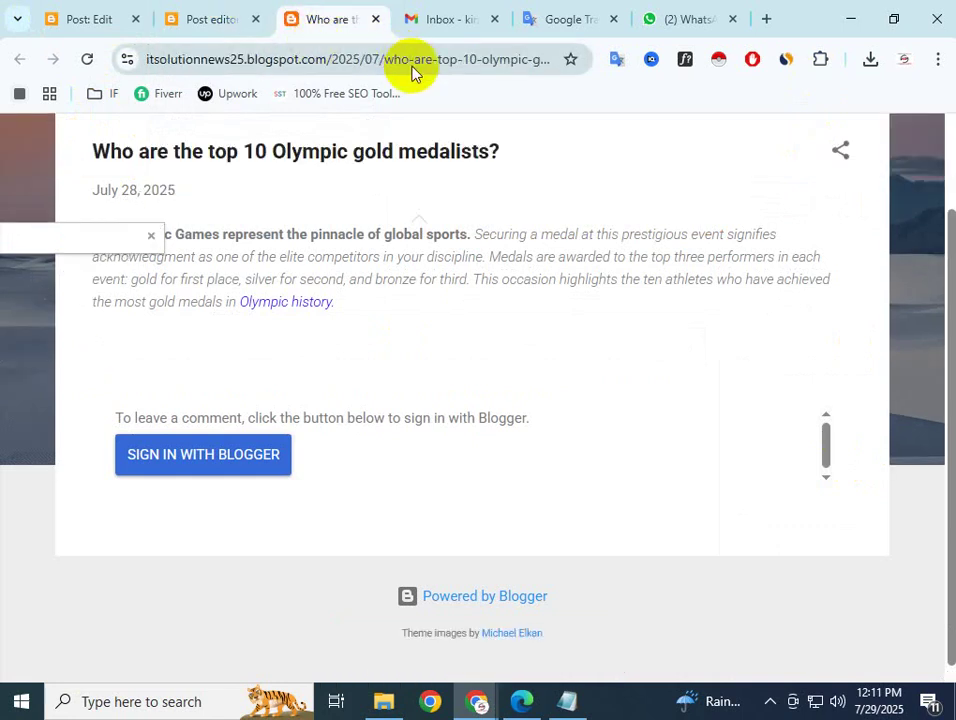
click(216, 19)
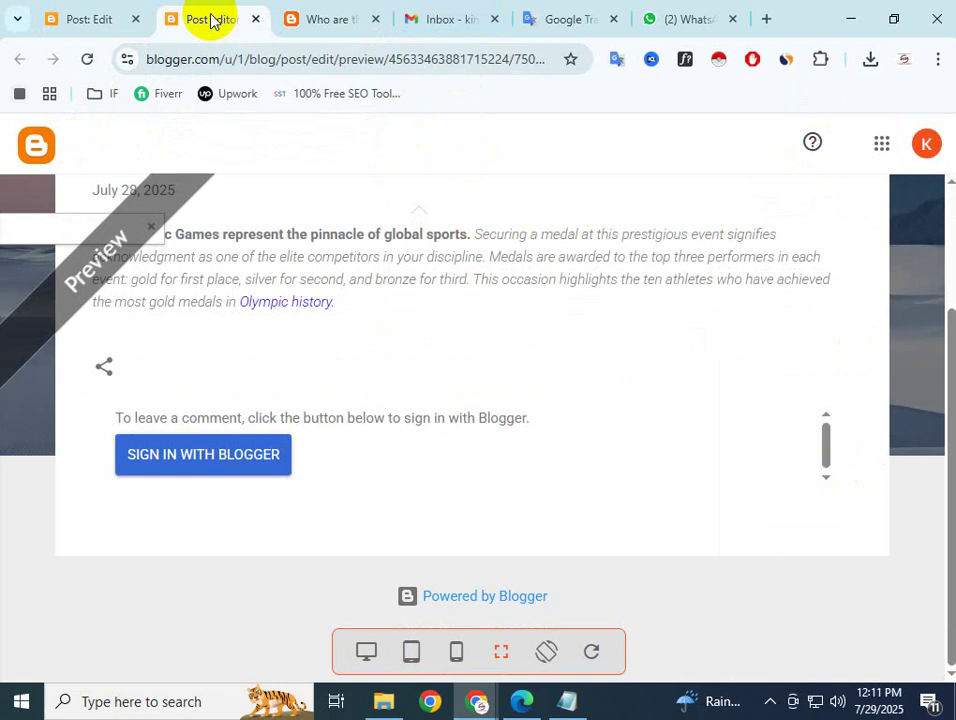
click(122, 16)
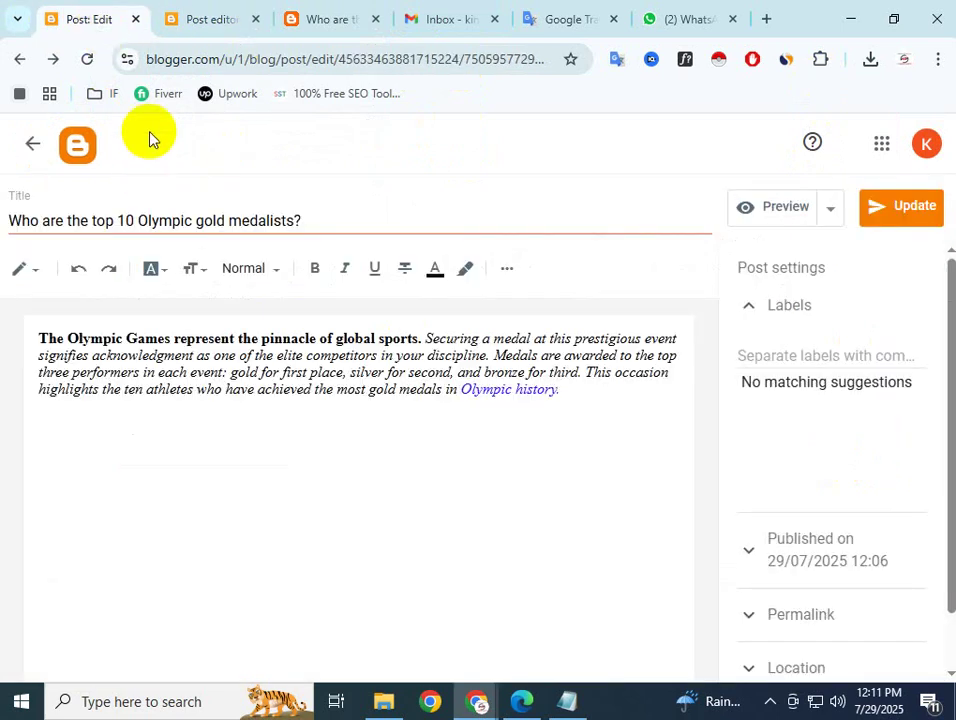
click(20, 62)
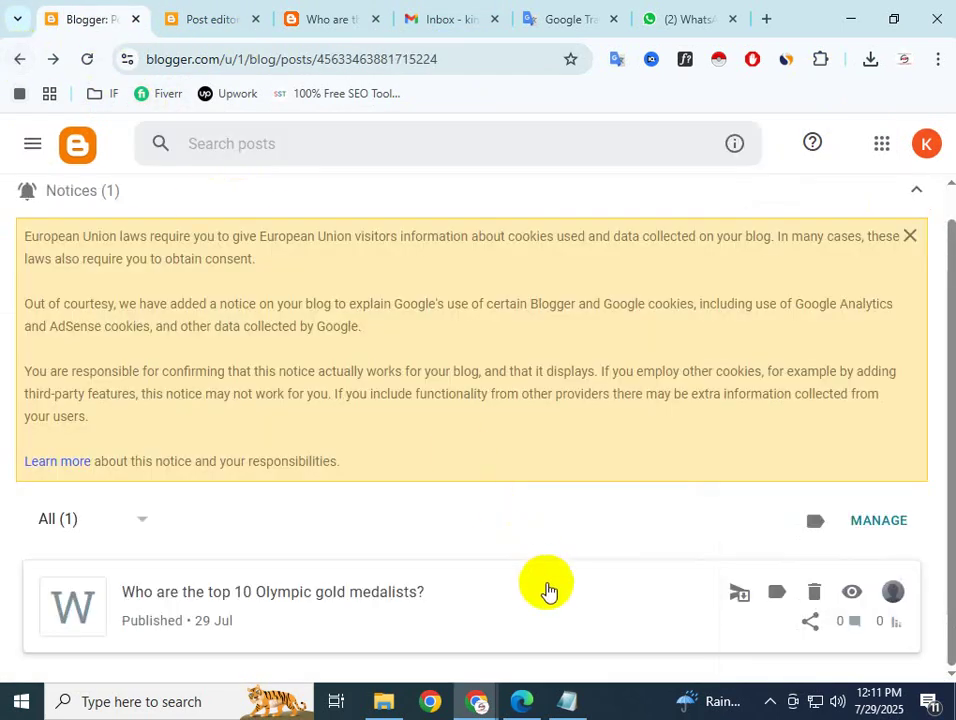
Reload the posts list and close the live post and preview tabs
scroll(700, 620, down, 3)
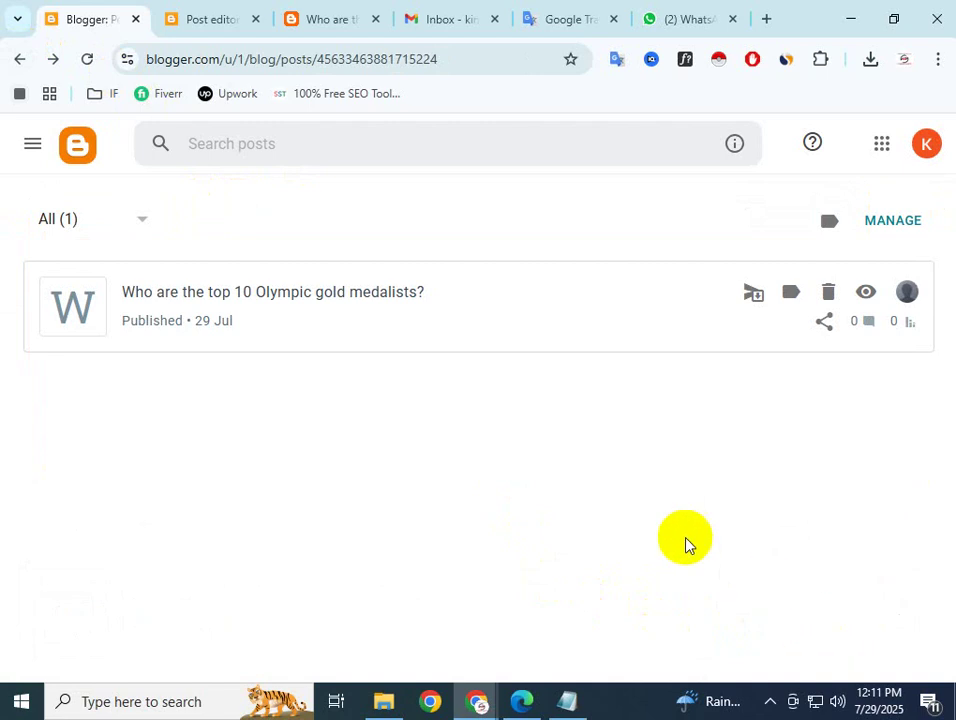
click(88, 60)
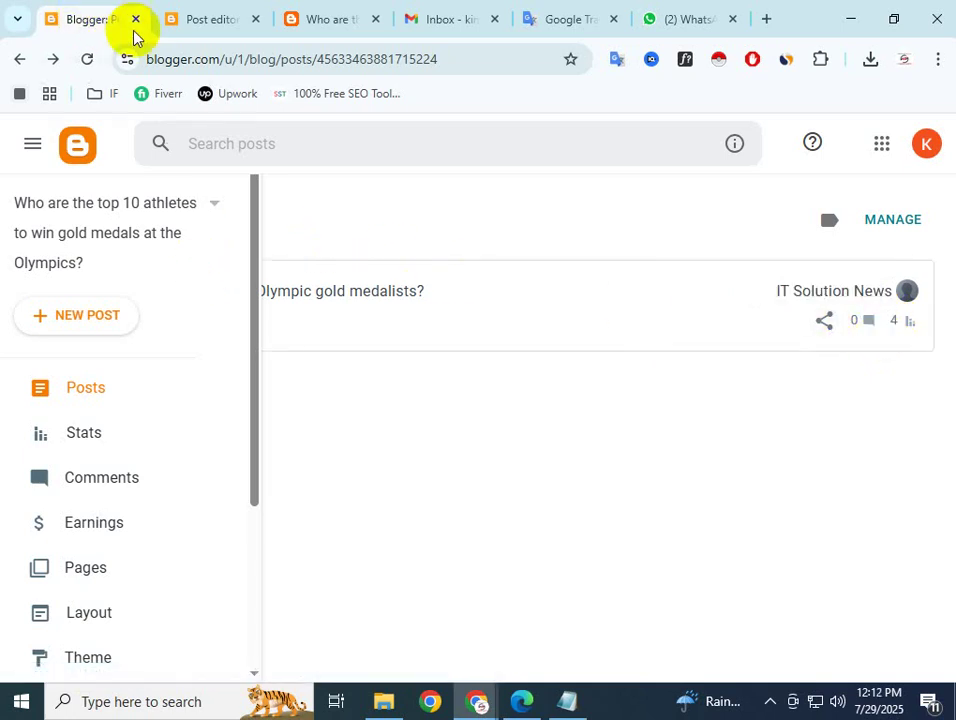
click(183, 27)
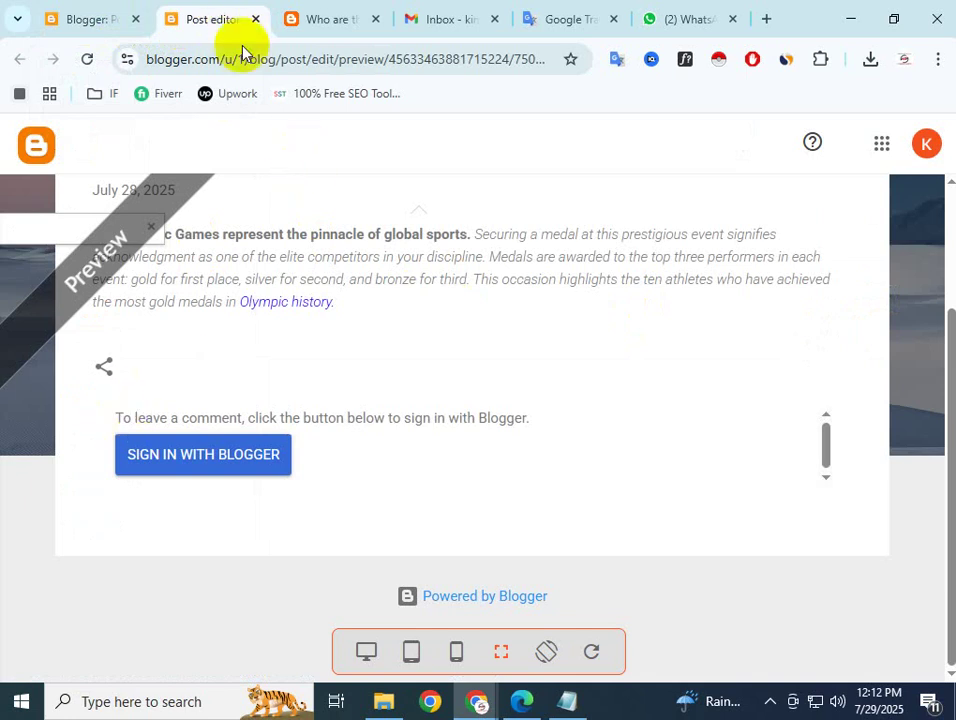
click(410, 14)
click(350, 12)
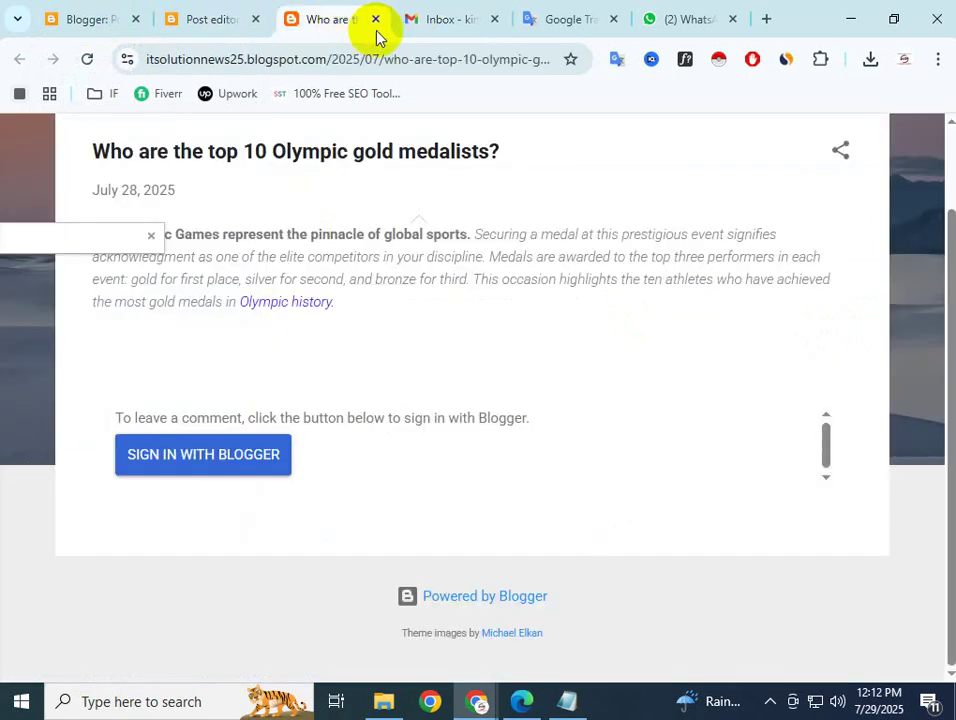
click(375, 20)
click(257, 27)
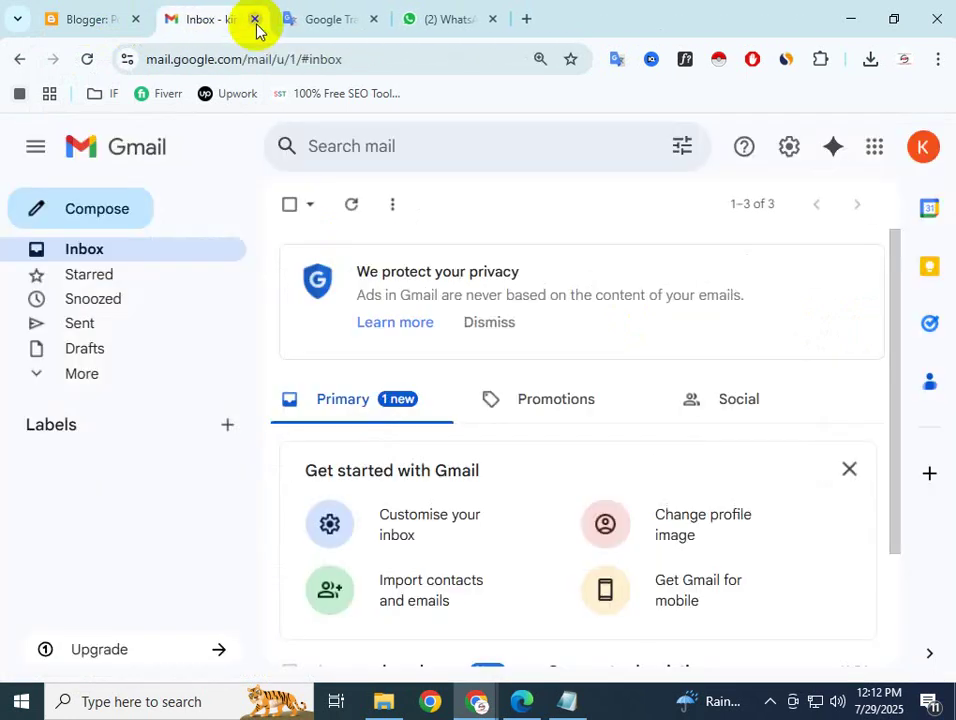
Close the side navigation on the posts list and open the Olympic gold medalists post for editing
click(98, 25)
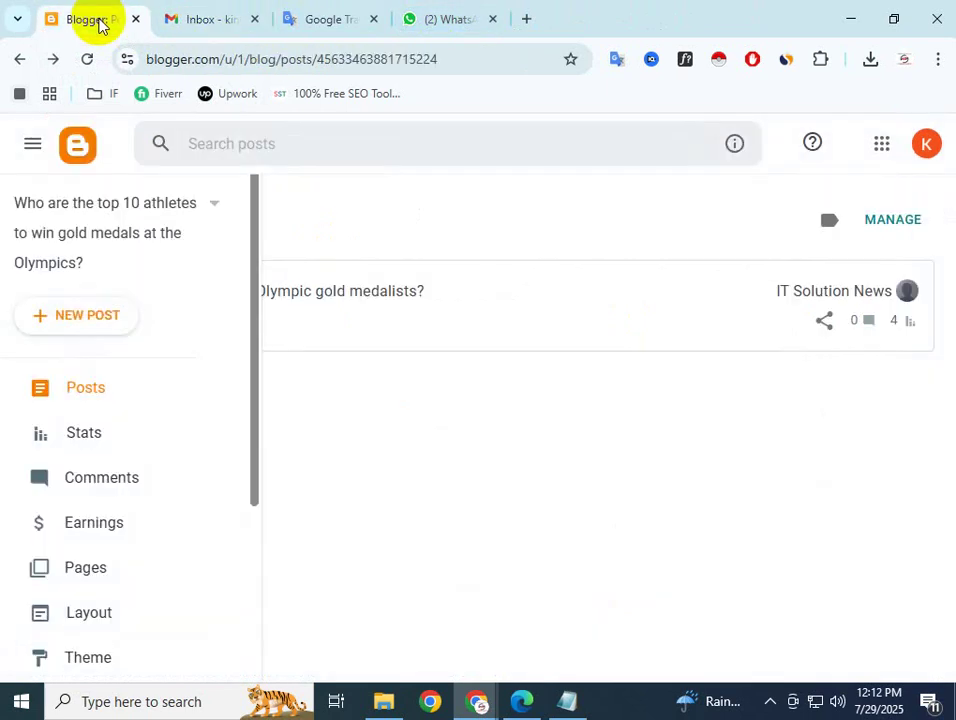
click(393, 433)
click(200, 302)
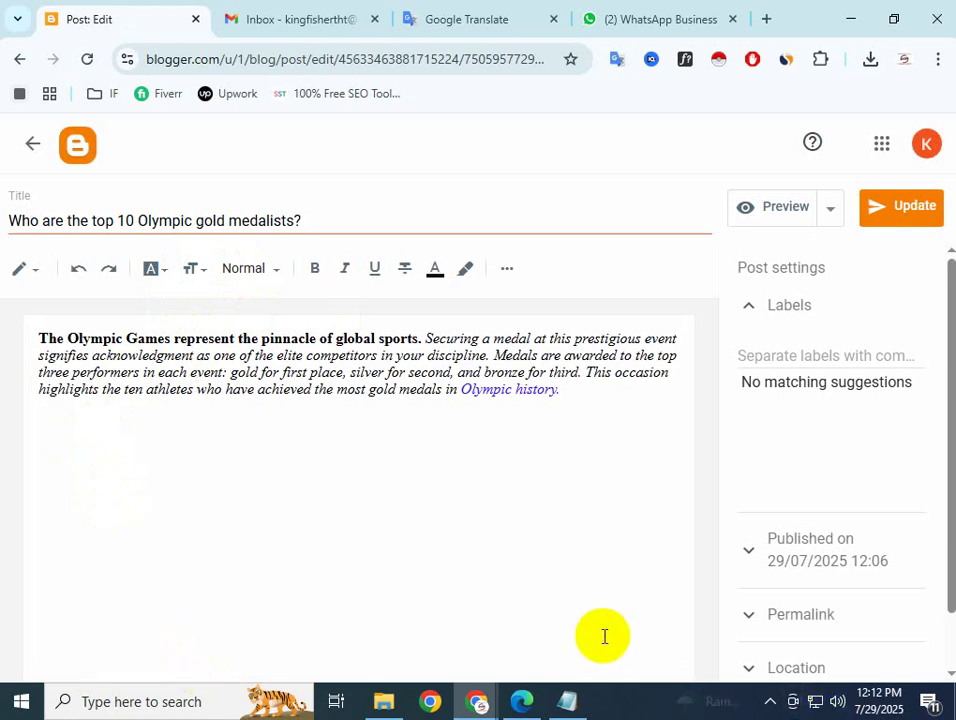
Check the Notepad notes, then place the caret at the end of the Blogger post title
click(551, 703)
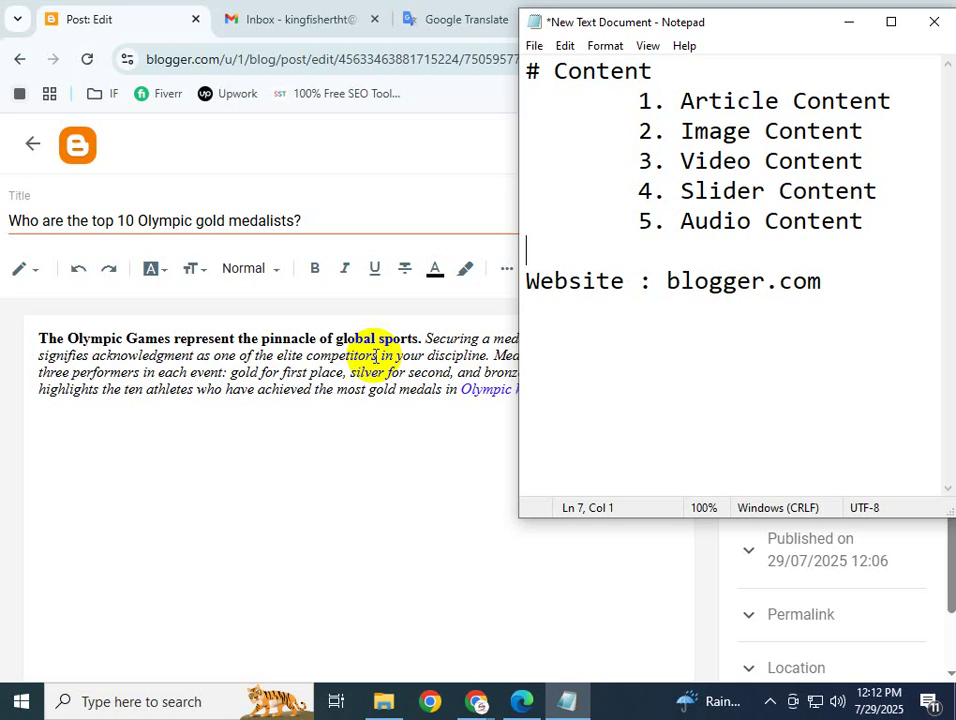
click(318, 222)
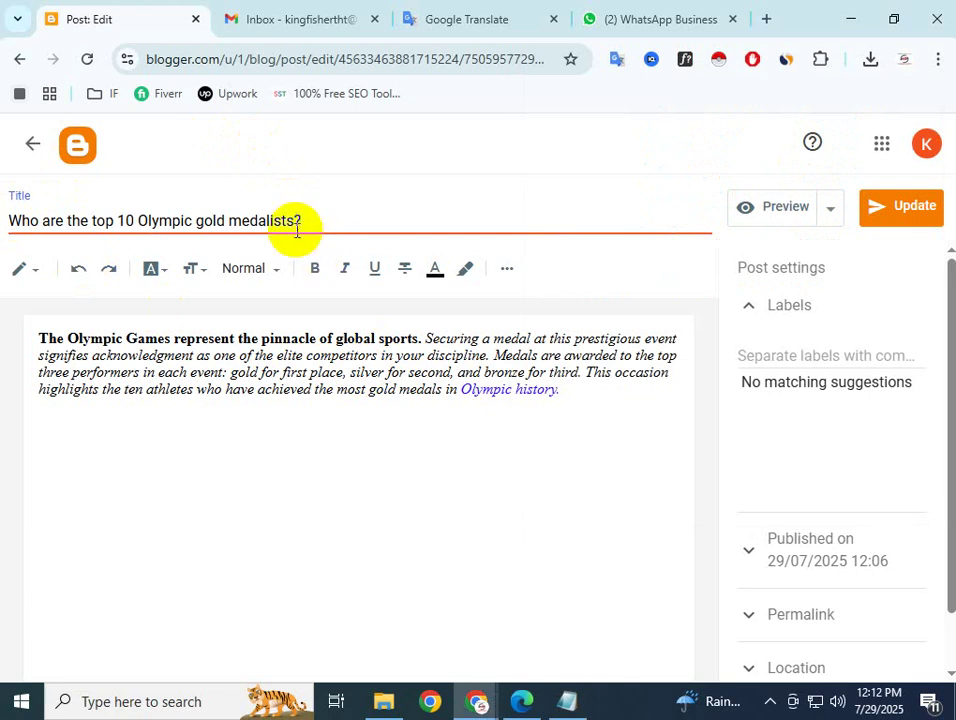
click(603, 283)
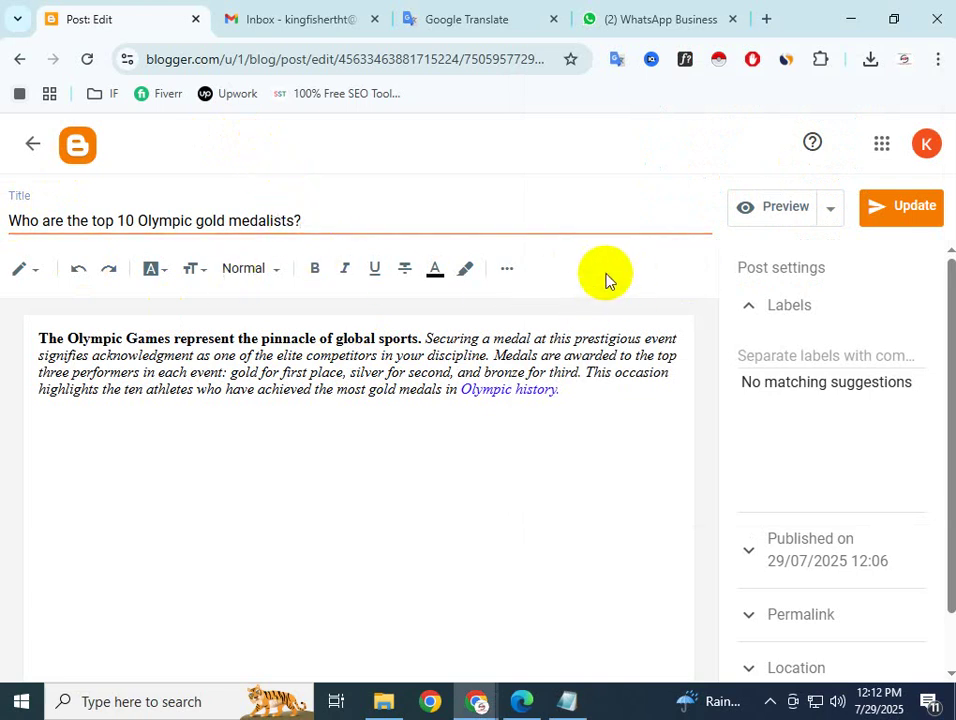
click(352, 220)
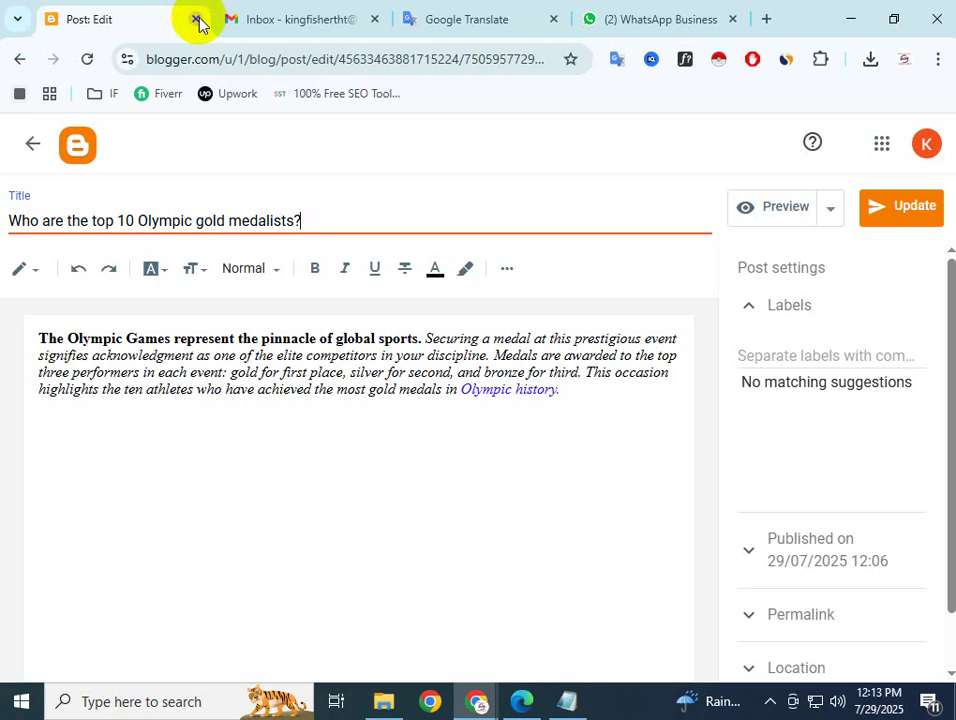
Minimize both browser windows and Notepad, then refresh the desktop
click(850, 18)
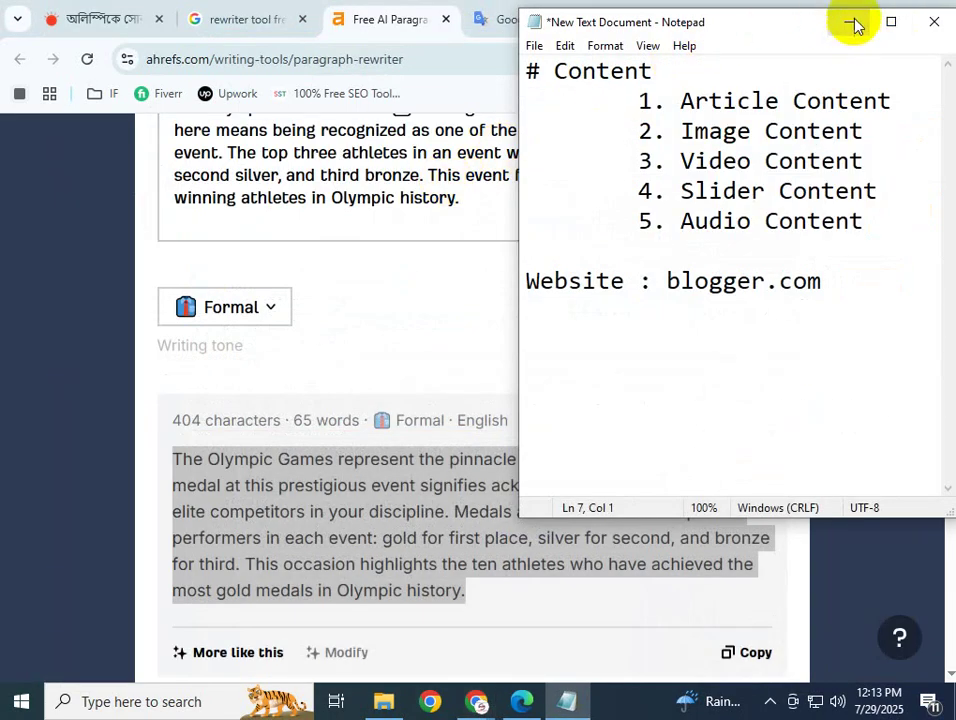
click(850, 22)
click(842, 16)
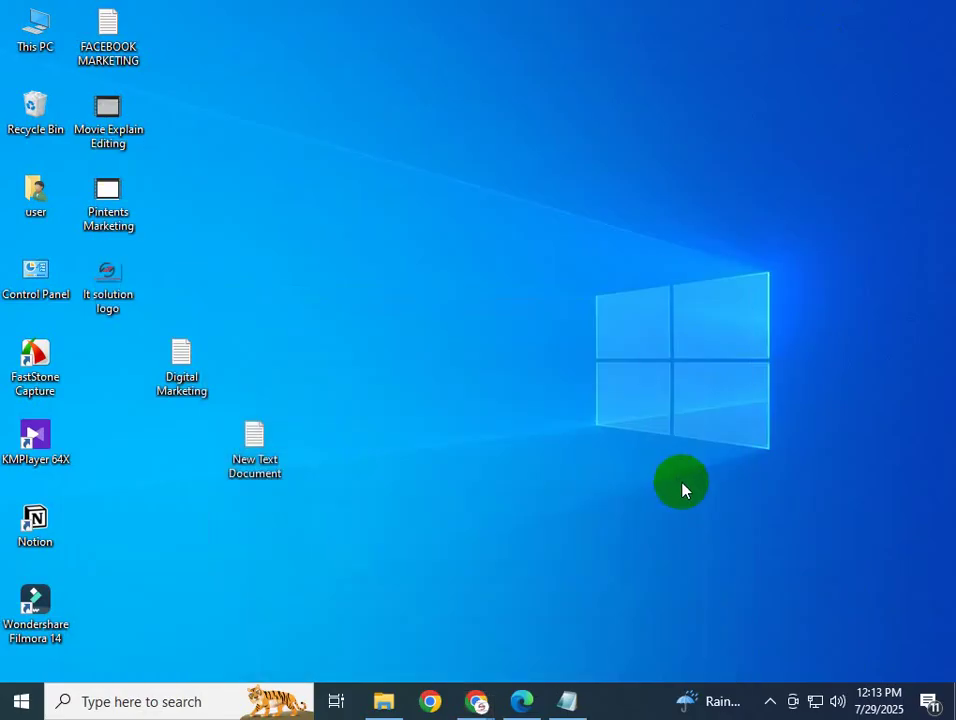
right_click(372, 221)
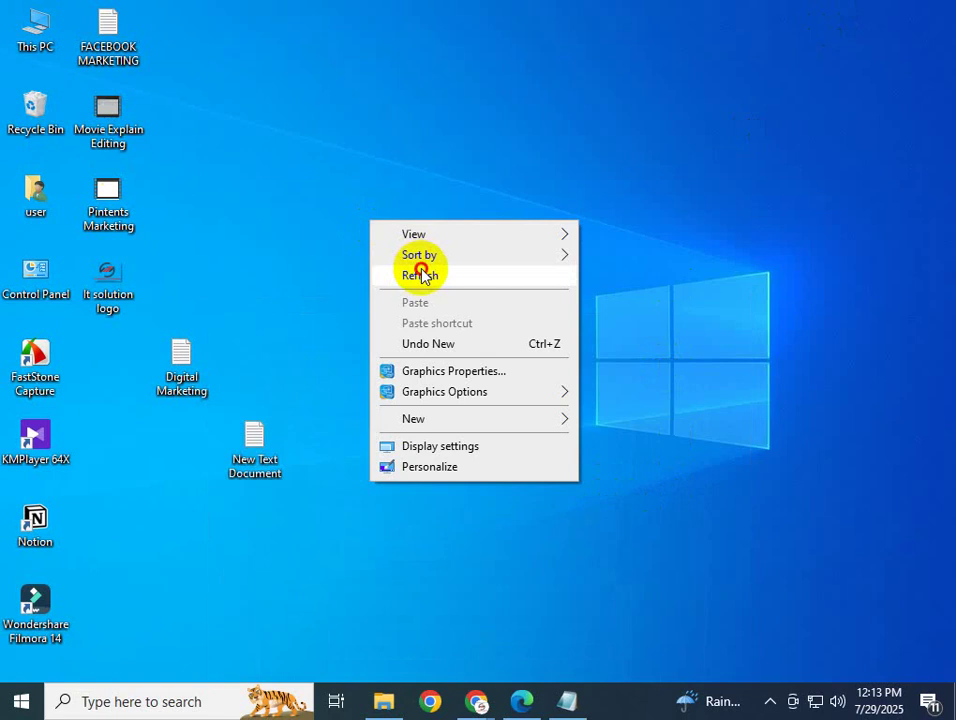
click(416, 273)
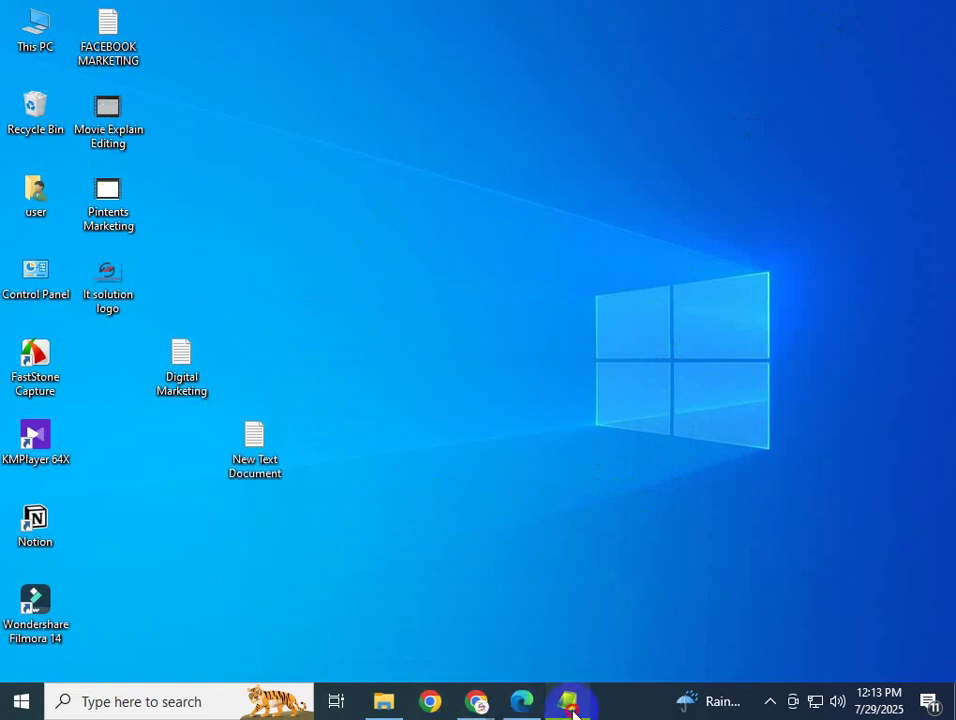
Restore Notepad and type 'Home Work....Blogger site for all Student.' on a new line under 'Website : blogger.com'
click(569, 705)
click(864, 279)
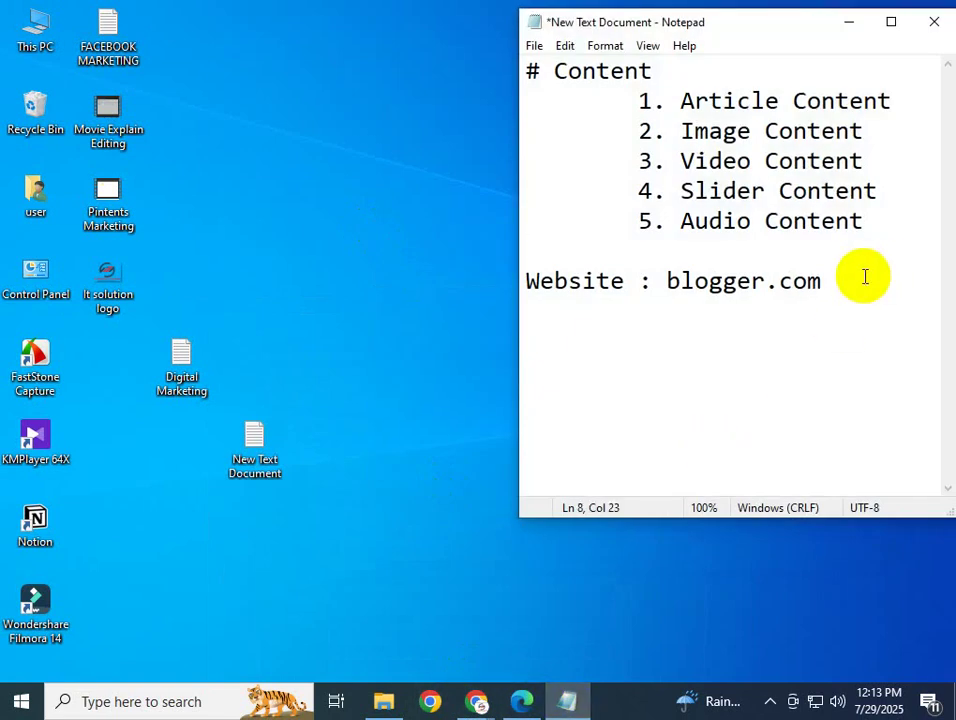
key(Return)
key(Return)
text(W)
key(BackSpace)
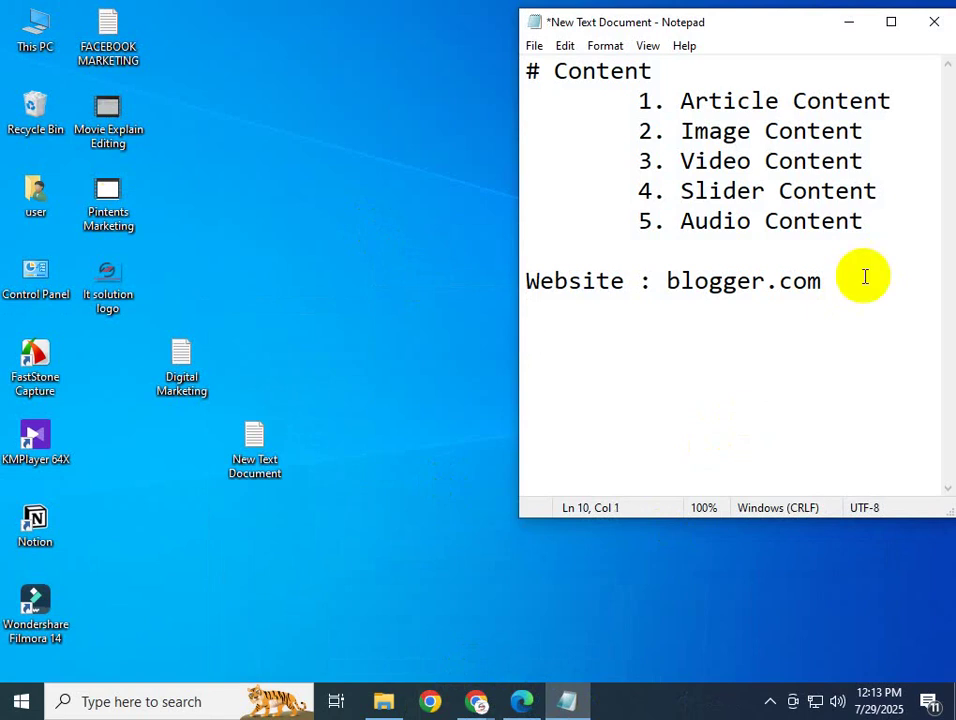
text(Home )
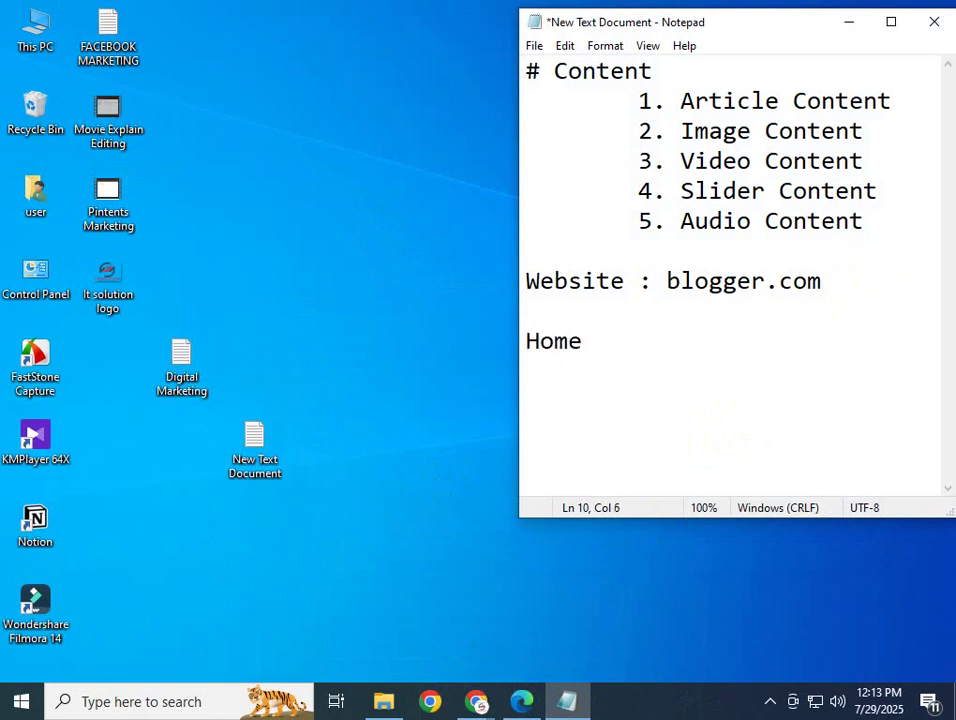
text(Work....)
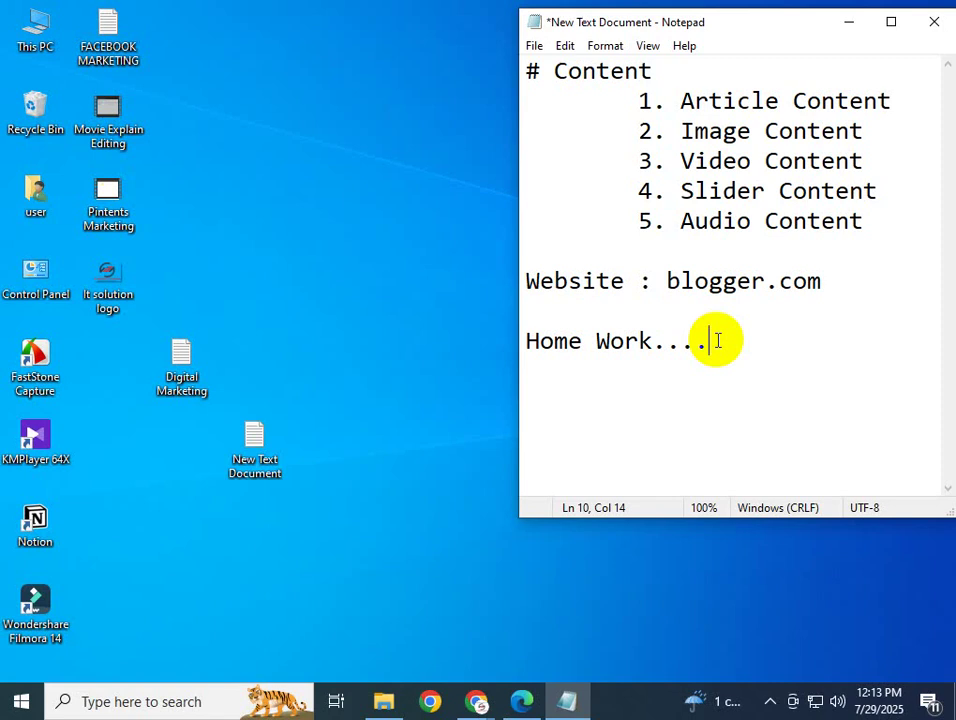
click(717, 338)
text(Blogger site)
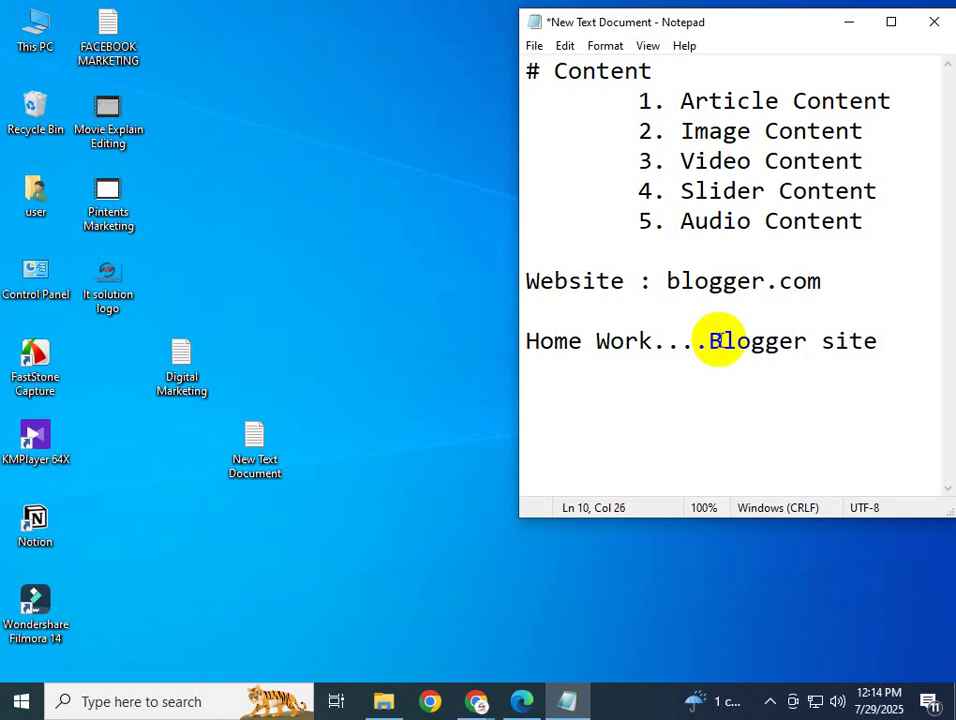
text( for all )
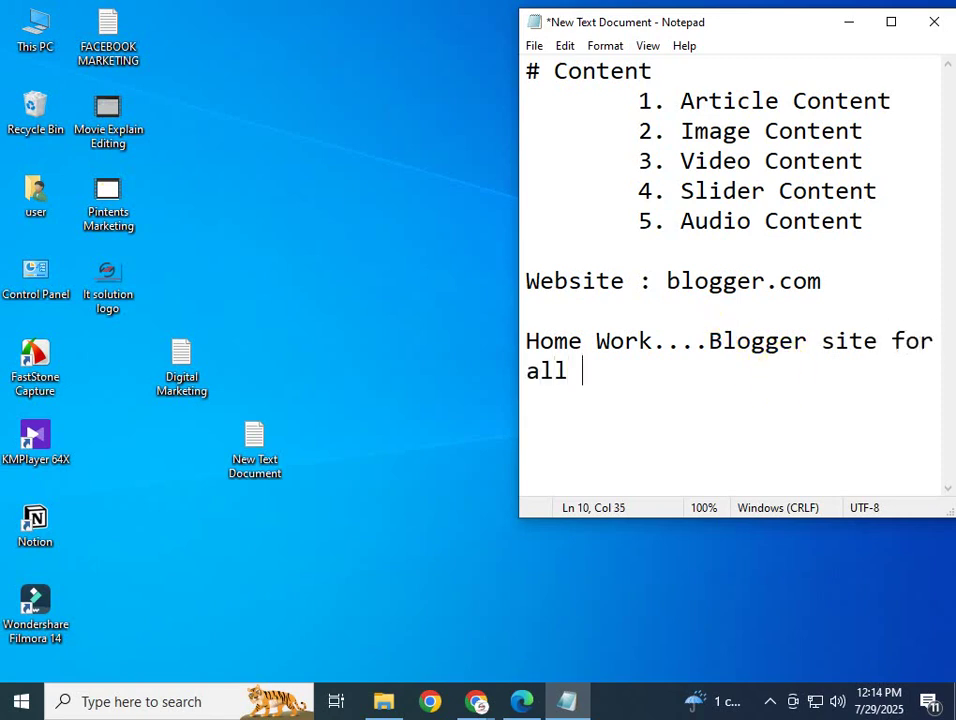
text(Student.)
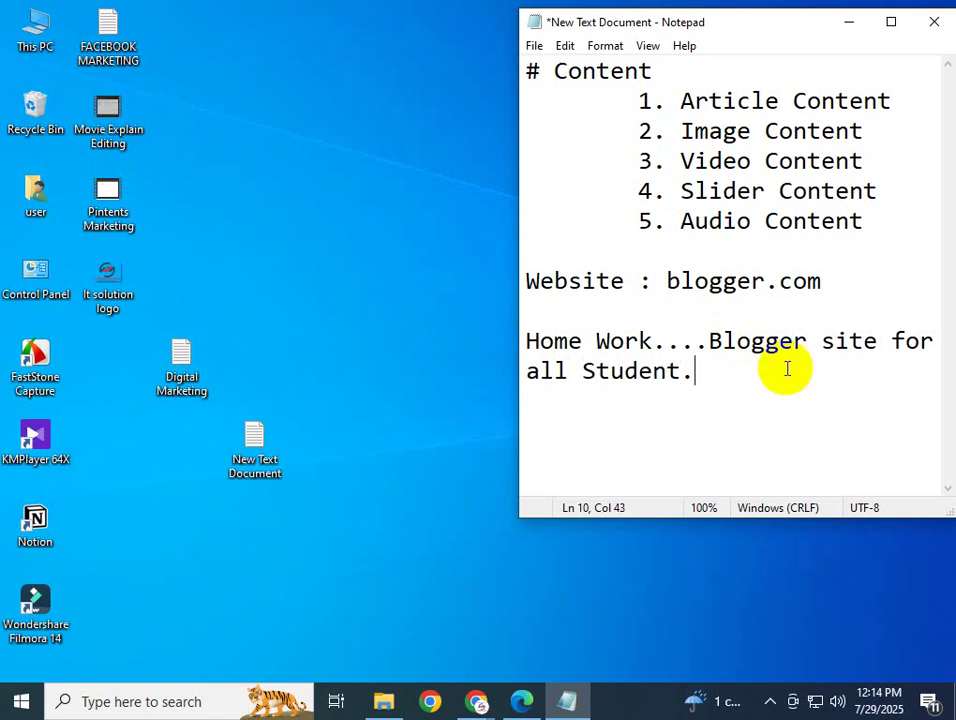